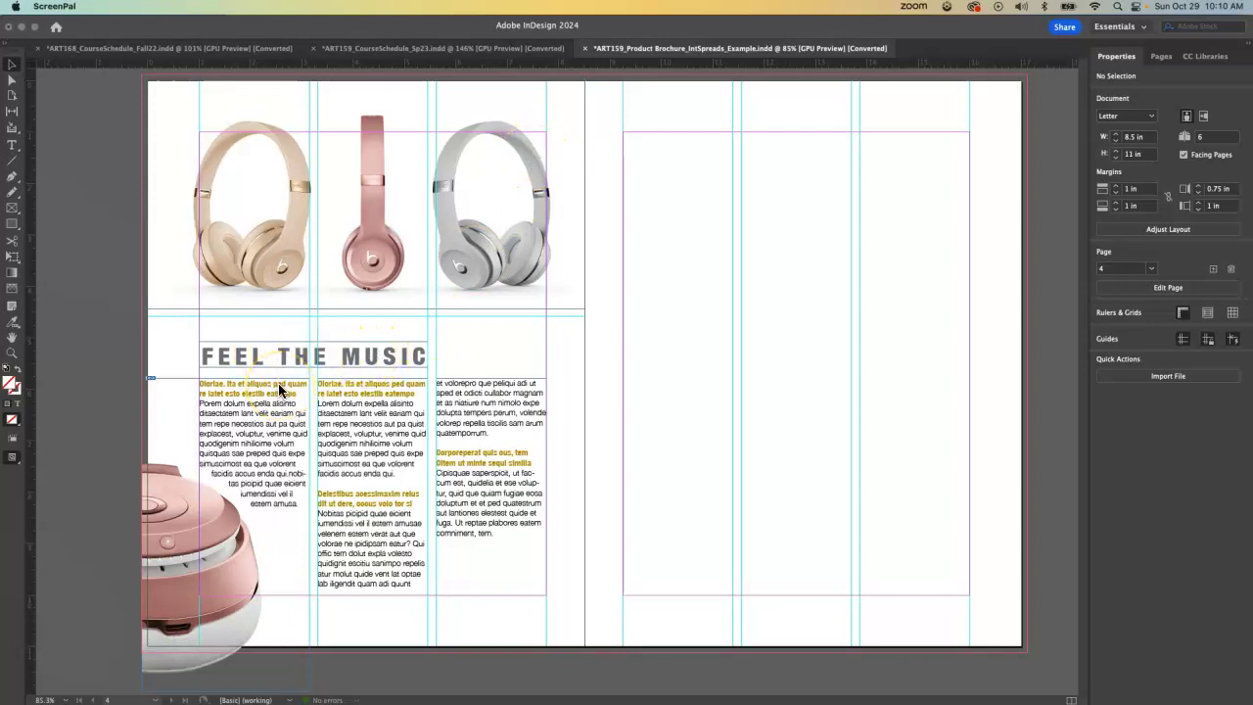
Delete the two empty text frames in the middle and outer columns below the headline on page 6.
scroll(278, 382, down, 1)
scroll(278, 383, down, 15)
scroll(278, 382, down, 3)
click(124, 360)
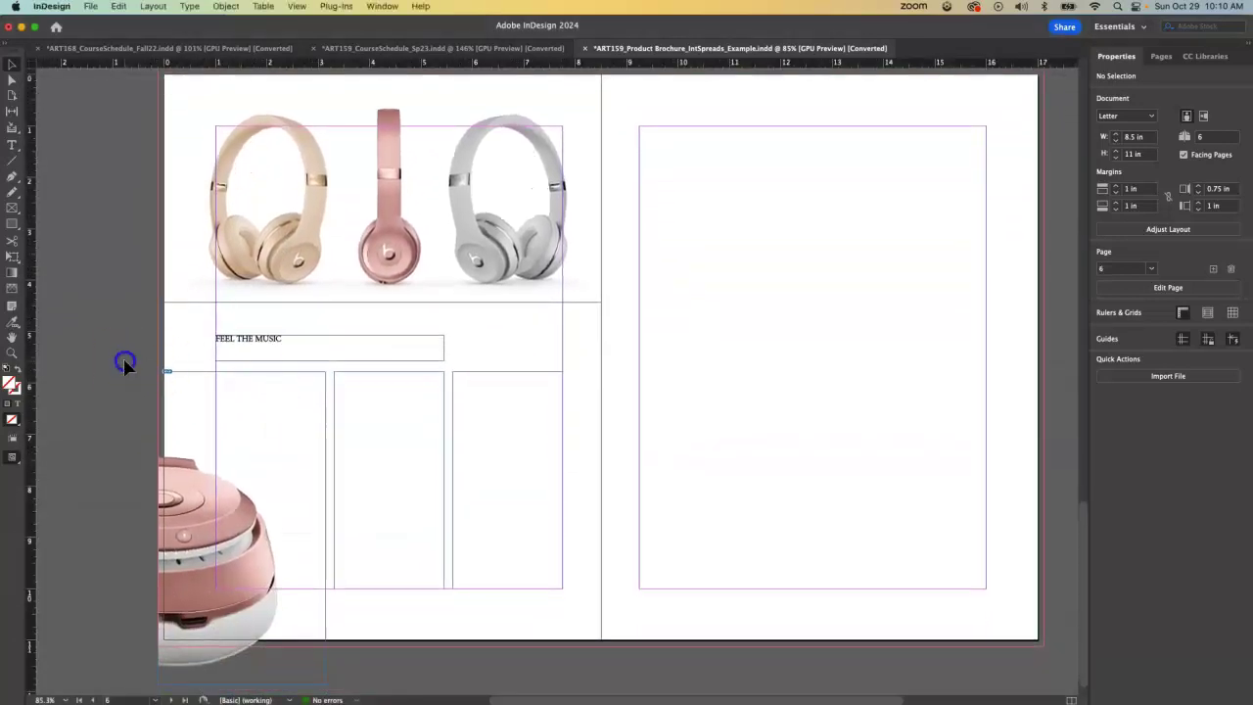
scroll(124, 360, up, 1)
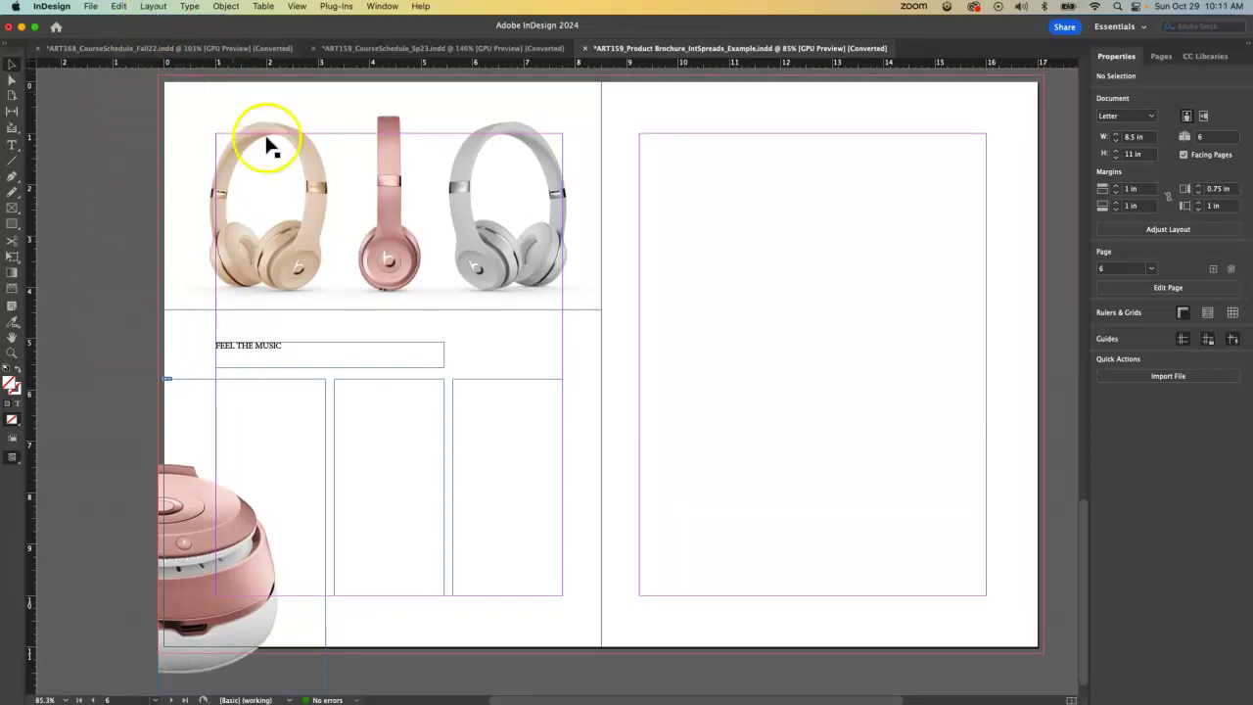
click(383, 444)
click(514, 475)
key(Delete)
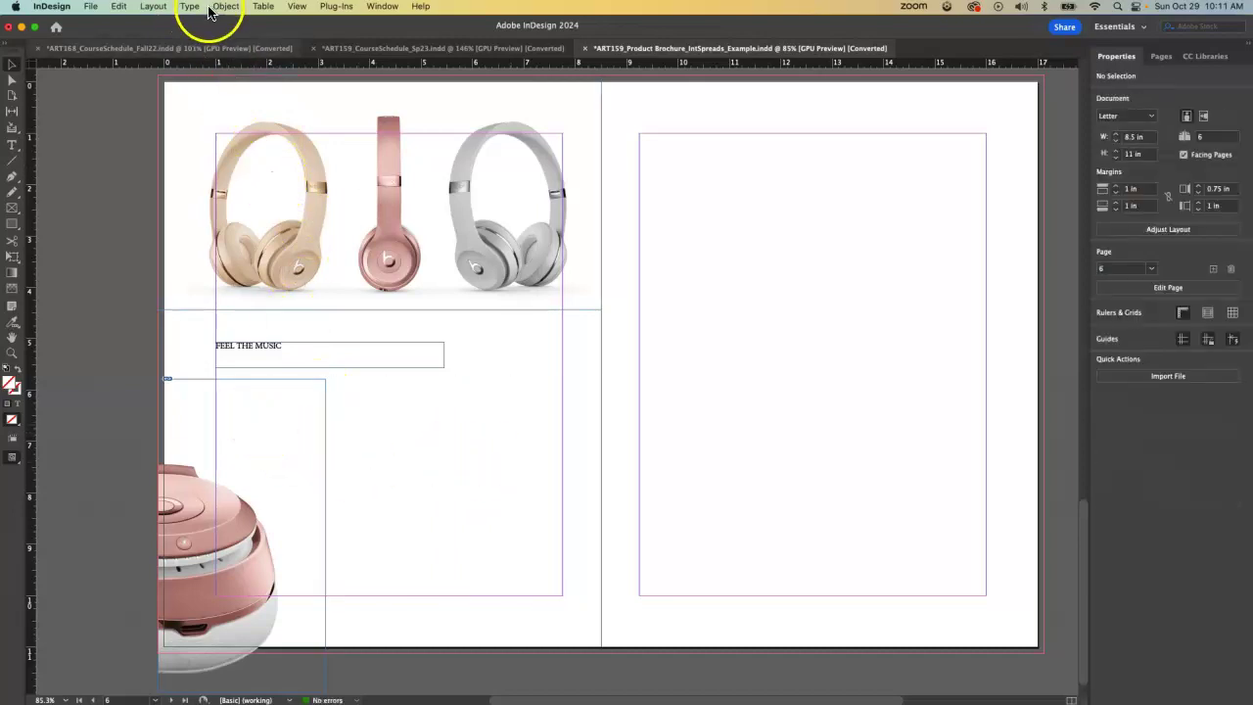
Create guides for three columns fitted to the margins on the page 6 spread.
click(155, 5)
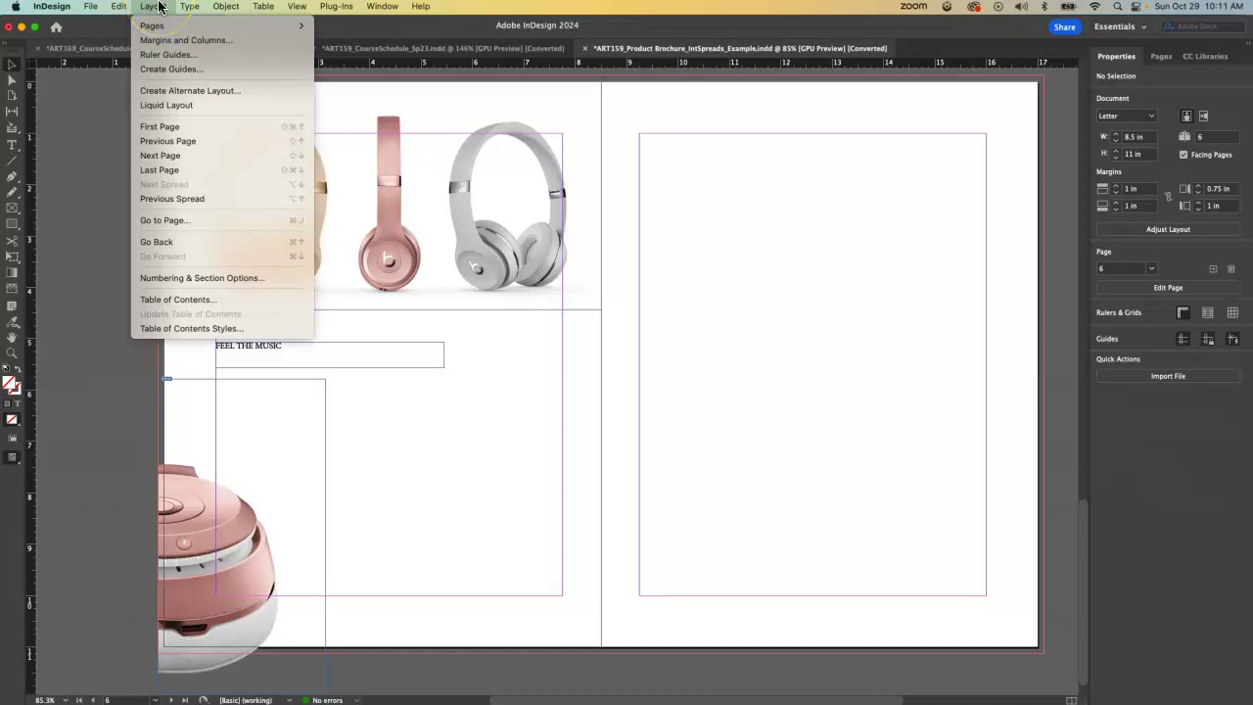
click(162, 70)
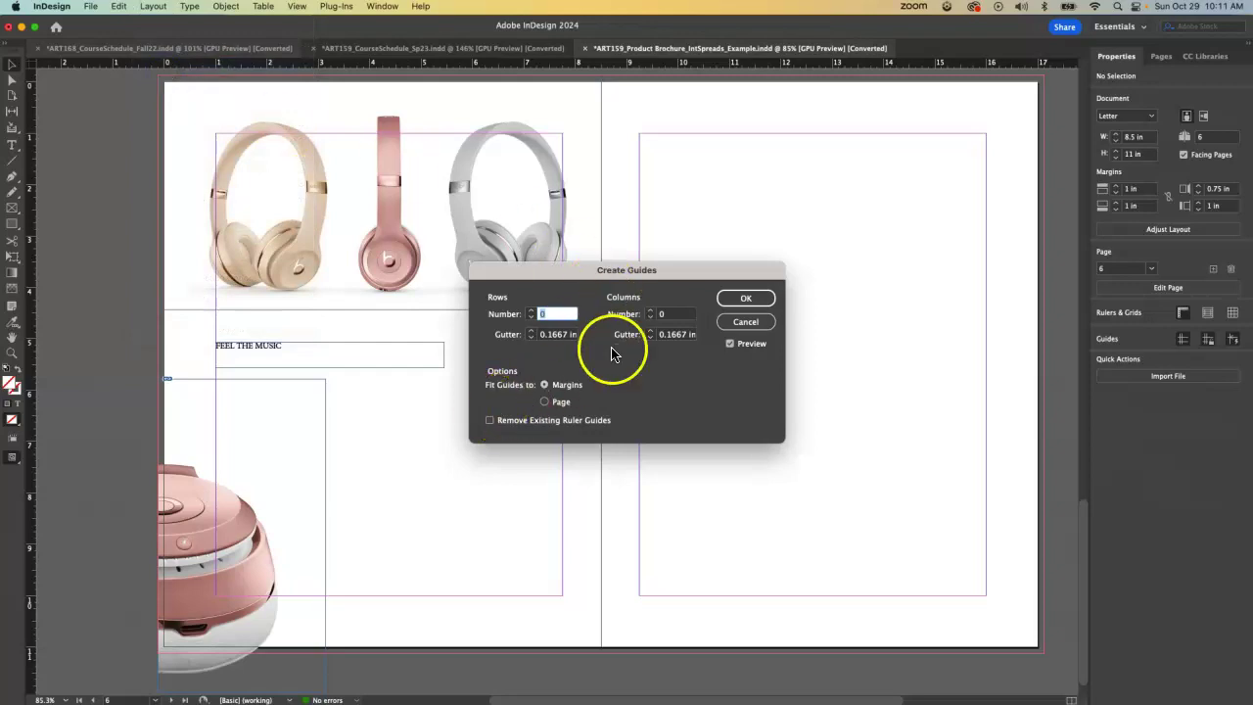
click(648, 310)
click(648, 310)
click(648, 311)
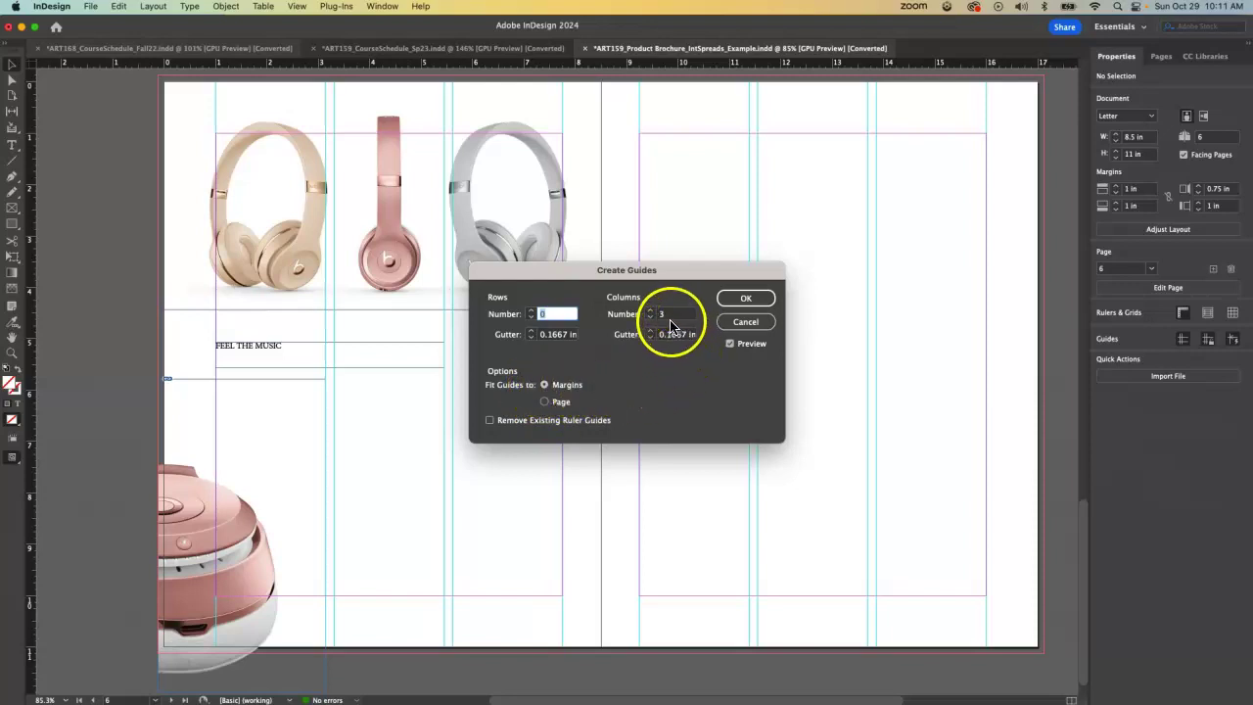
click(746, 298)
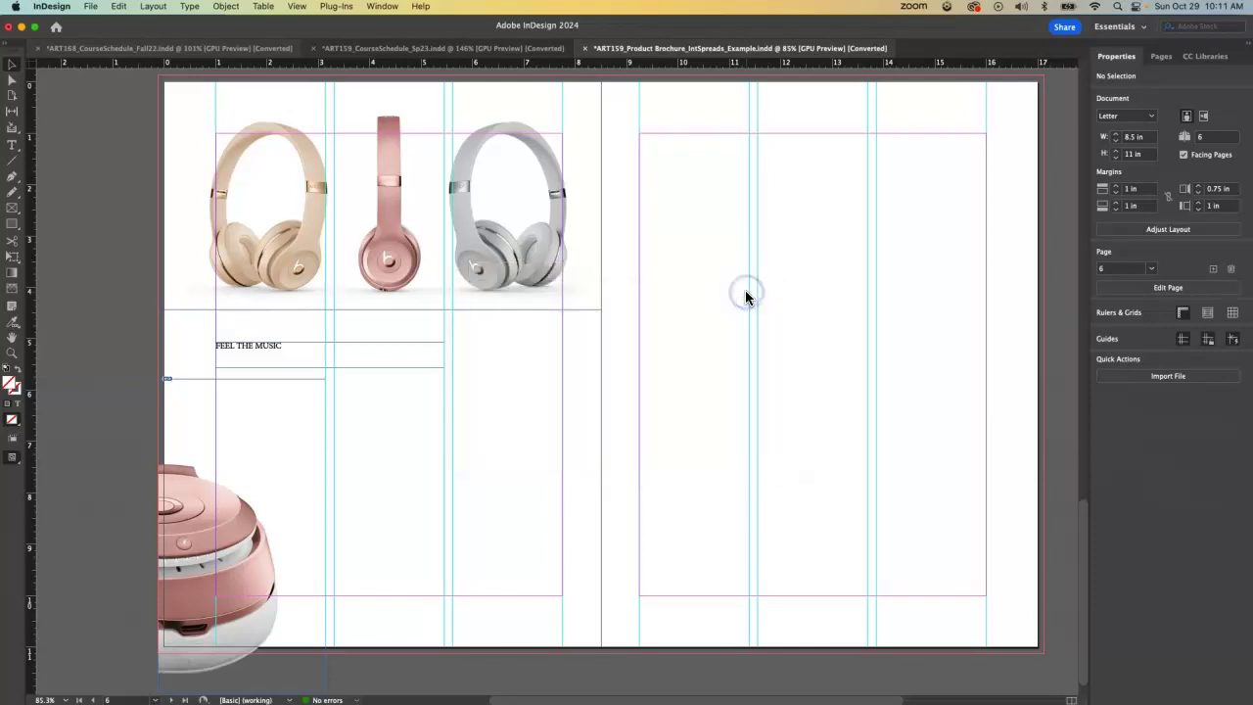
Draw a rectangular image frame about 6.75 in wide and 3.74 in high across the upper margin area of the facing page.
click(68, 257)
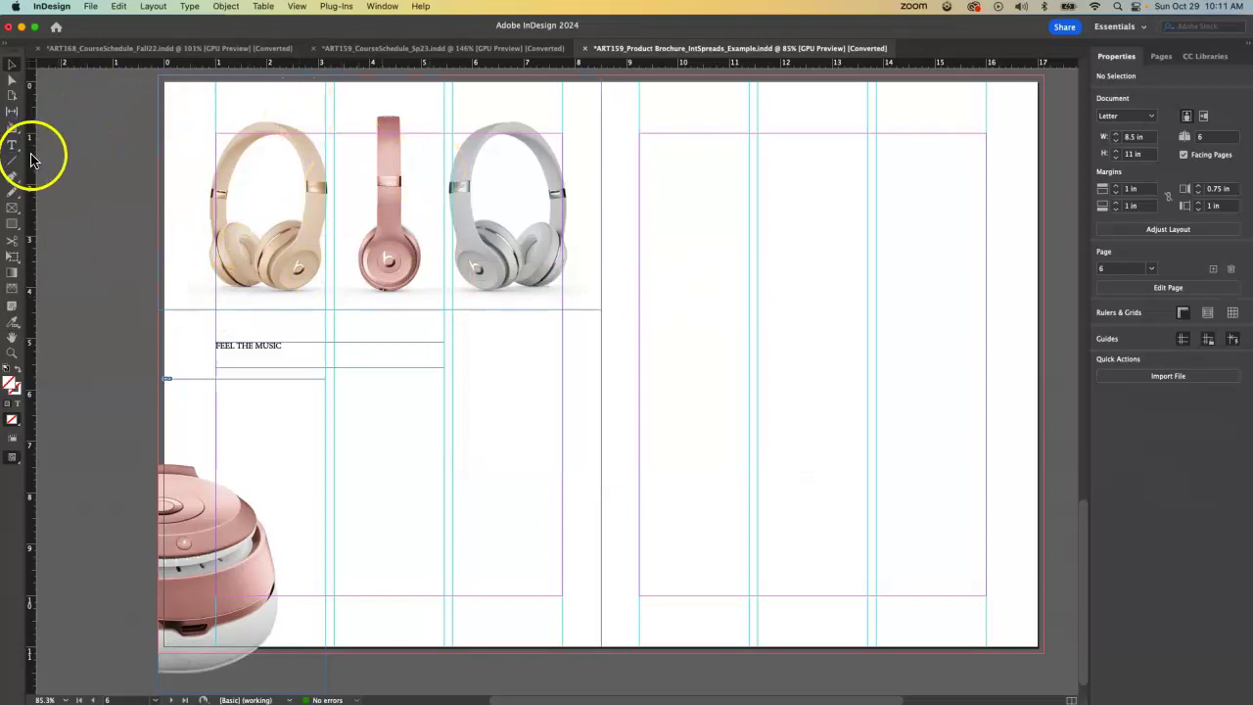
click(13, 211)
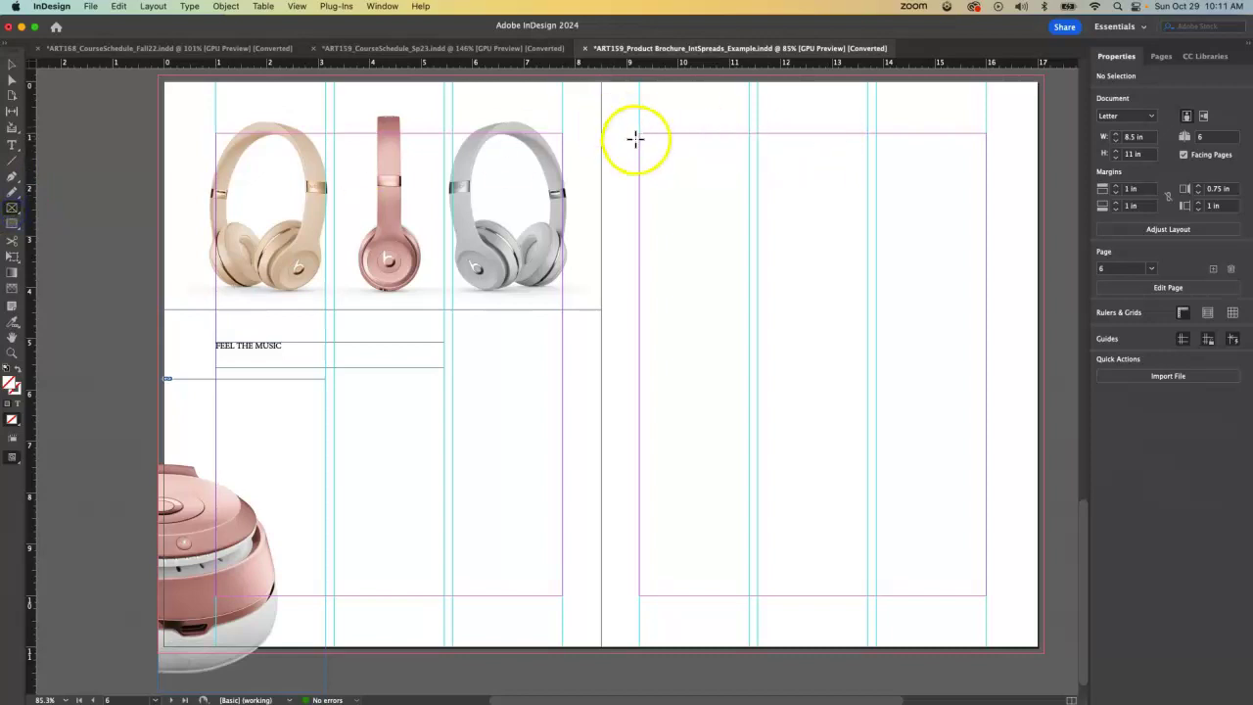
mouse_move(640, 134)
mouse_down()
mouse_move(758, 224)
mouse_move(946, 311)
mouse_move(870, 313)
mouse_move(879, 322)
mouse_move(982, 334)
mouse_move(868, 318)
mouse_move(869, 307)
mouse_move(931, 336)
mouse_move(1009, 324)
mouse_move(1045, 342)
mouse_move(987, 326)
mouse_up()
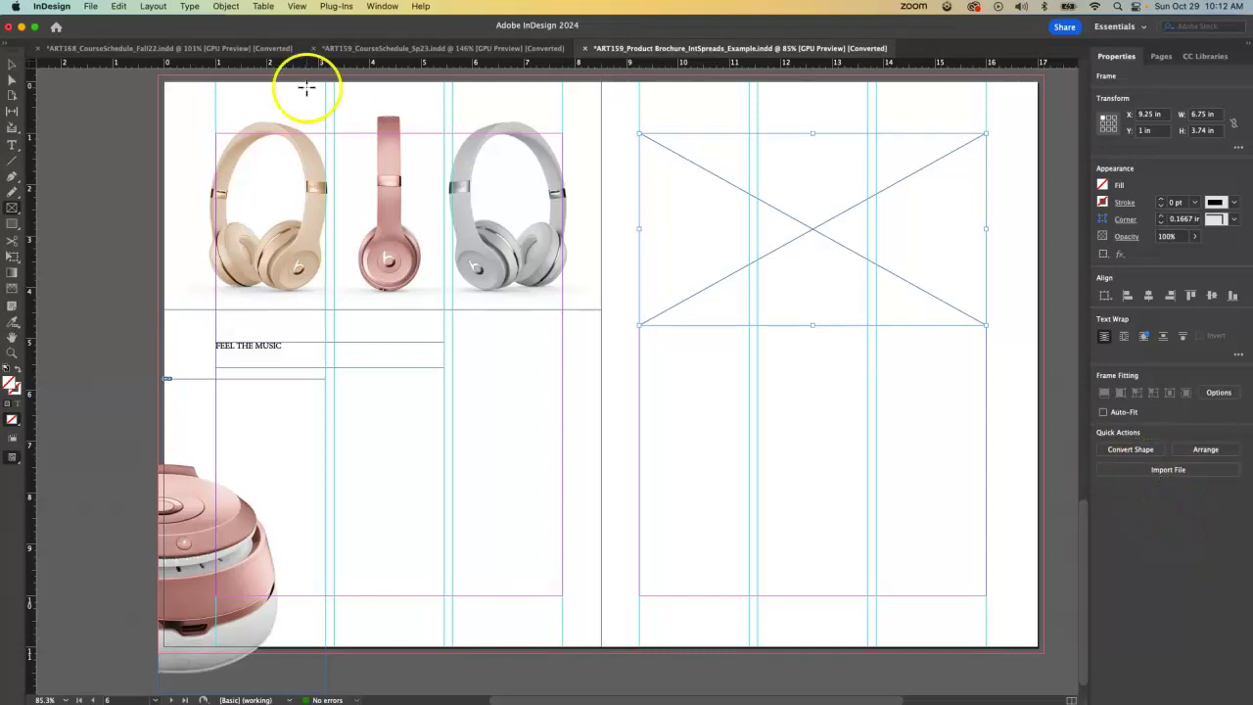
click(91, 7)
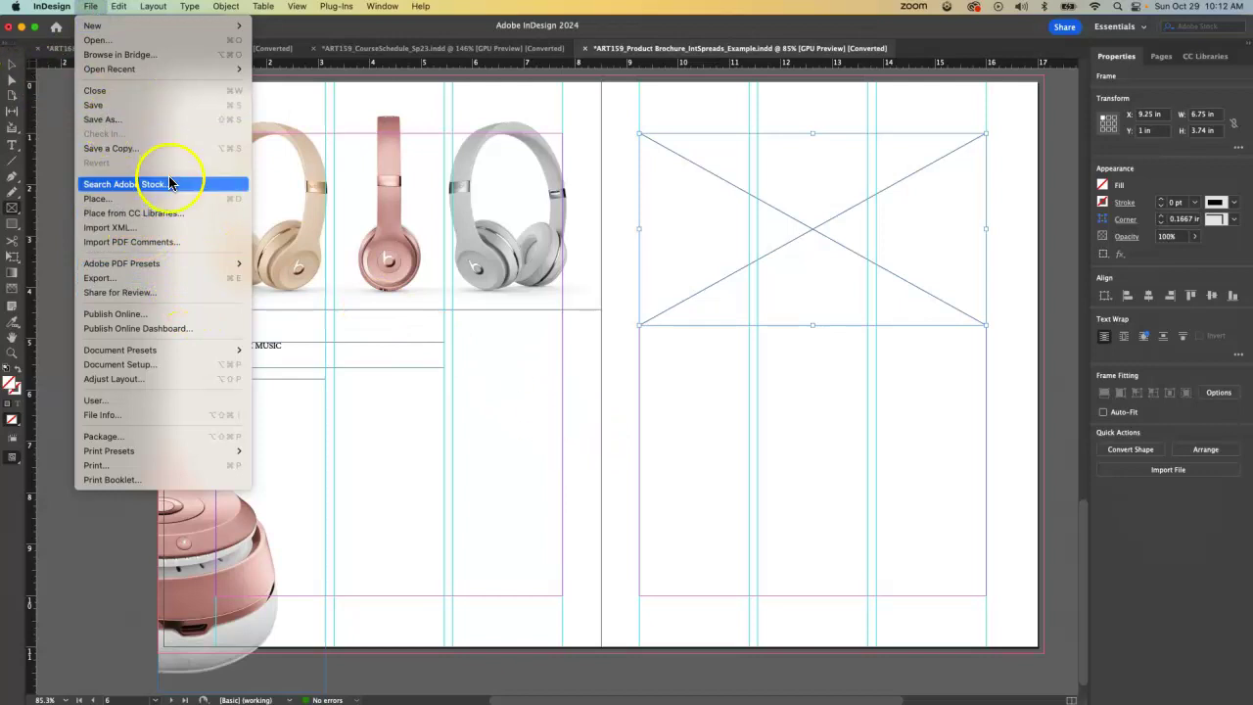
click(421, 209)
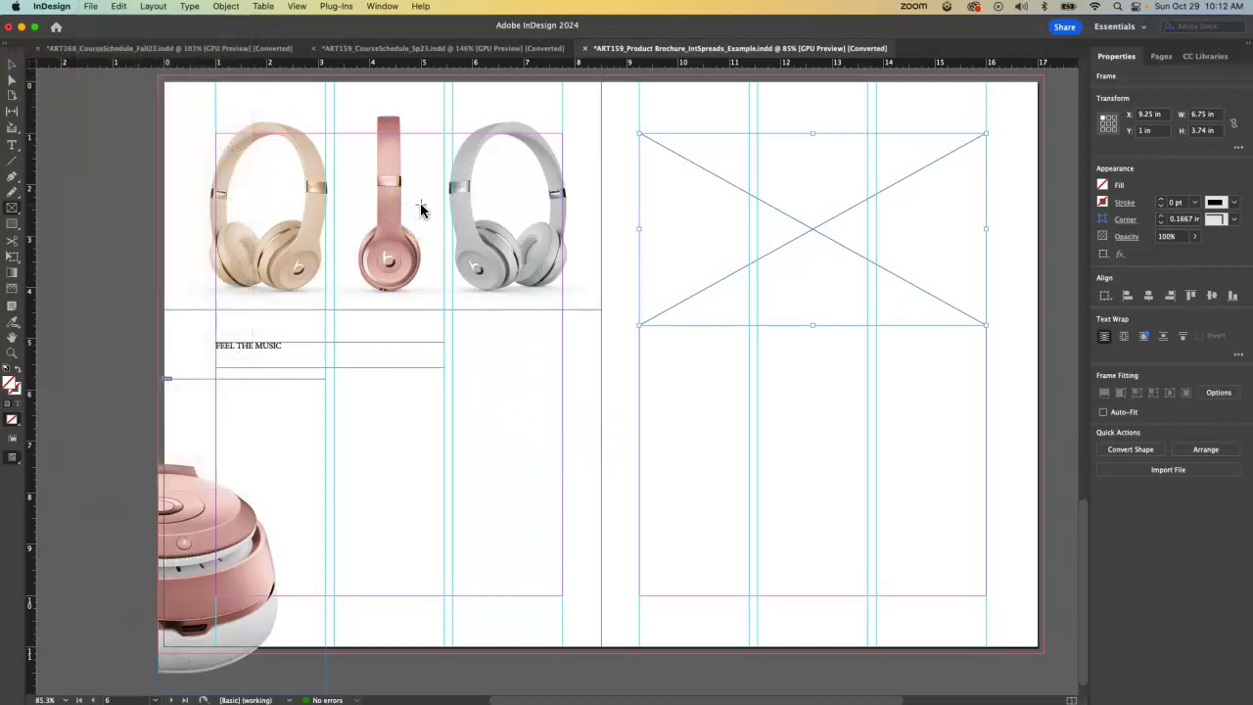
Enlarge the headphones image inside its frame to about 17.4 in wide and 8.2 in high.
key(v)
click(421, 209)
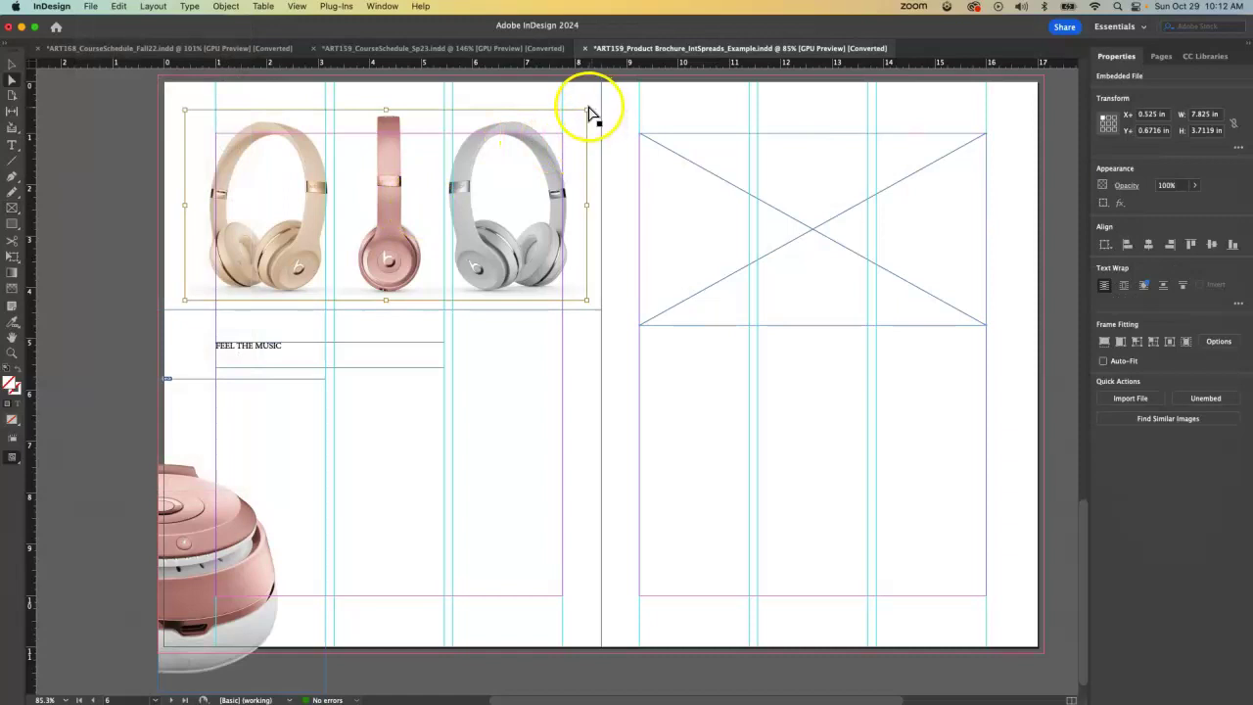
drag(584, 108, 531, 444)
scroll(531, 445, down, 4)
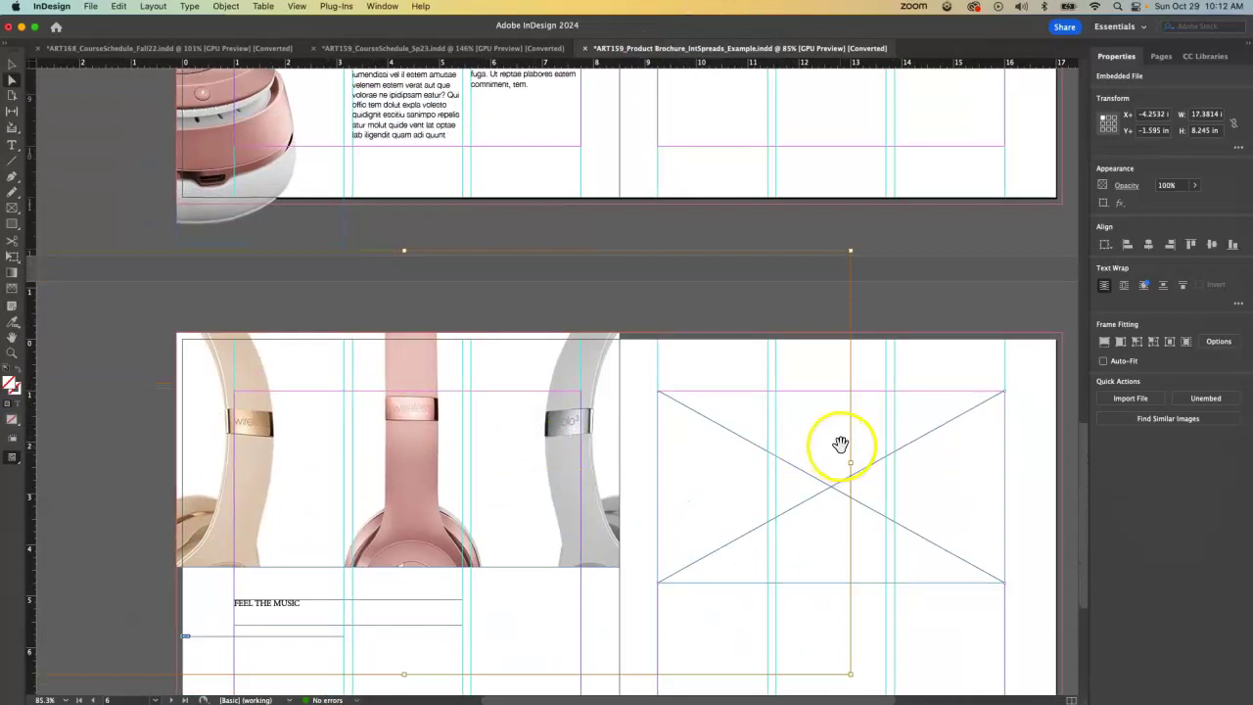
Fit the headphones image proportionally inside its frame.
click(12, 65)
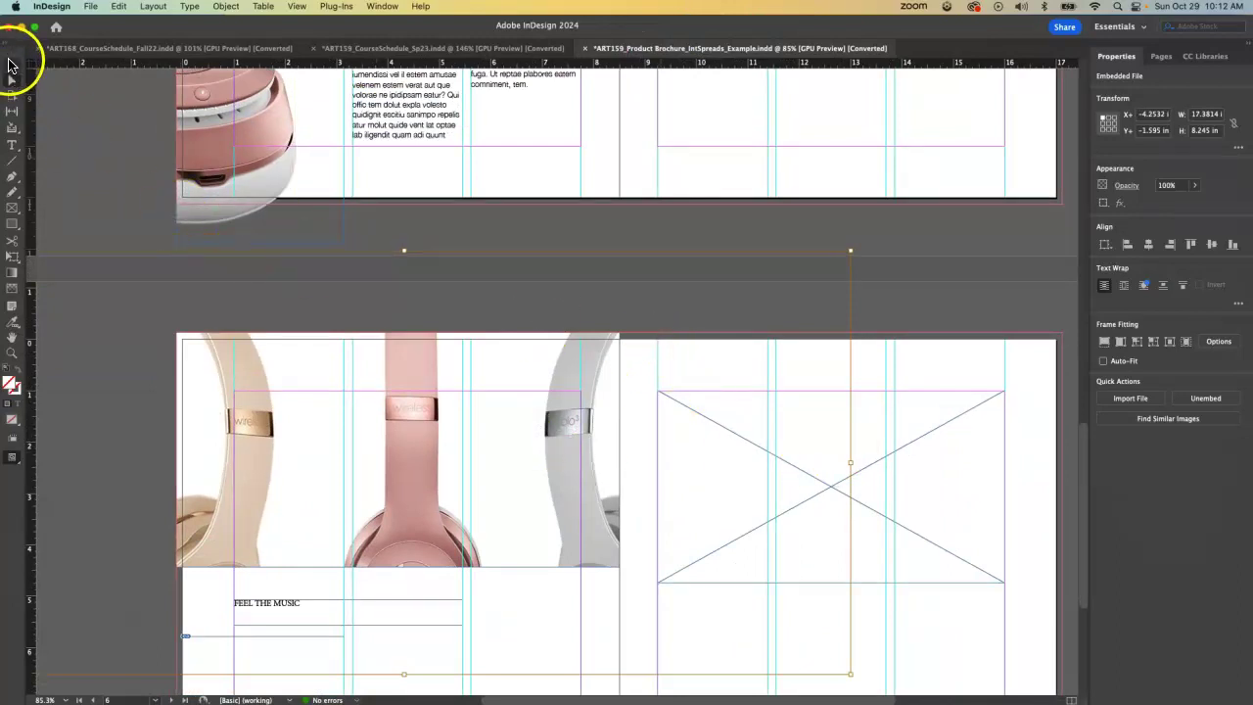
click(937, 293)
click(551, 442)
click(562, 449)
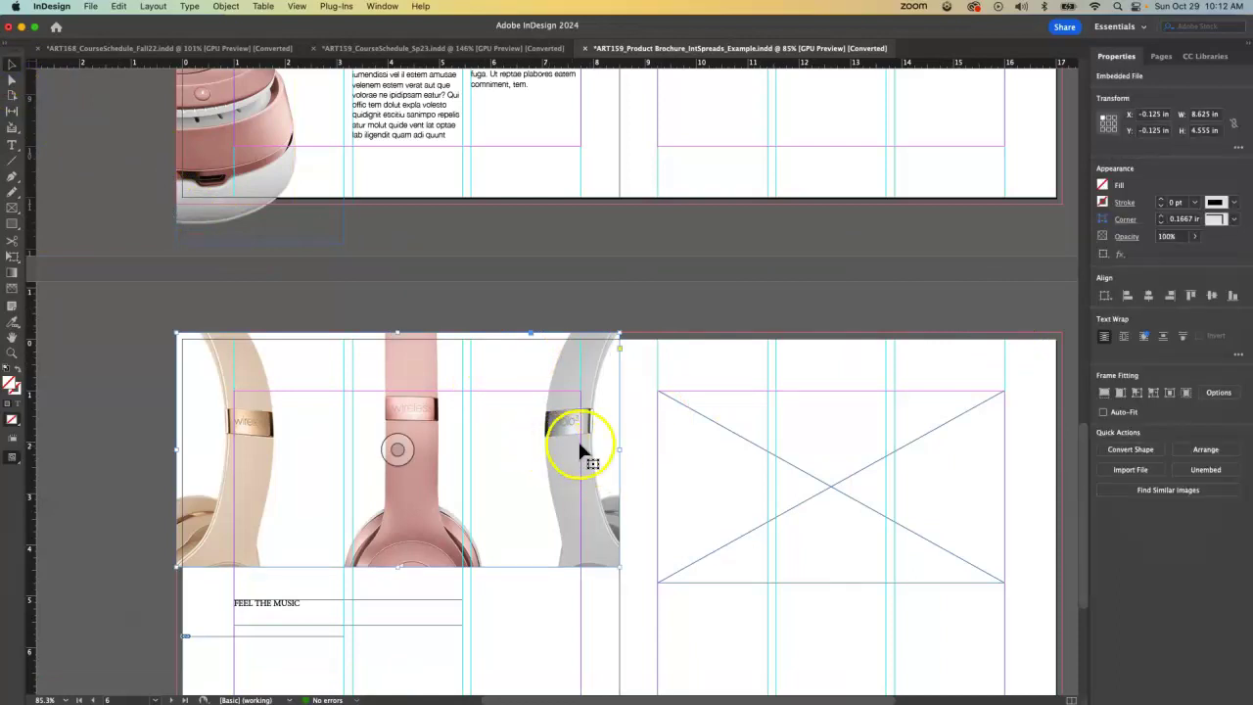
click(1104, 396)
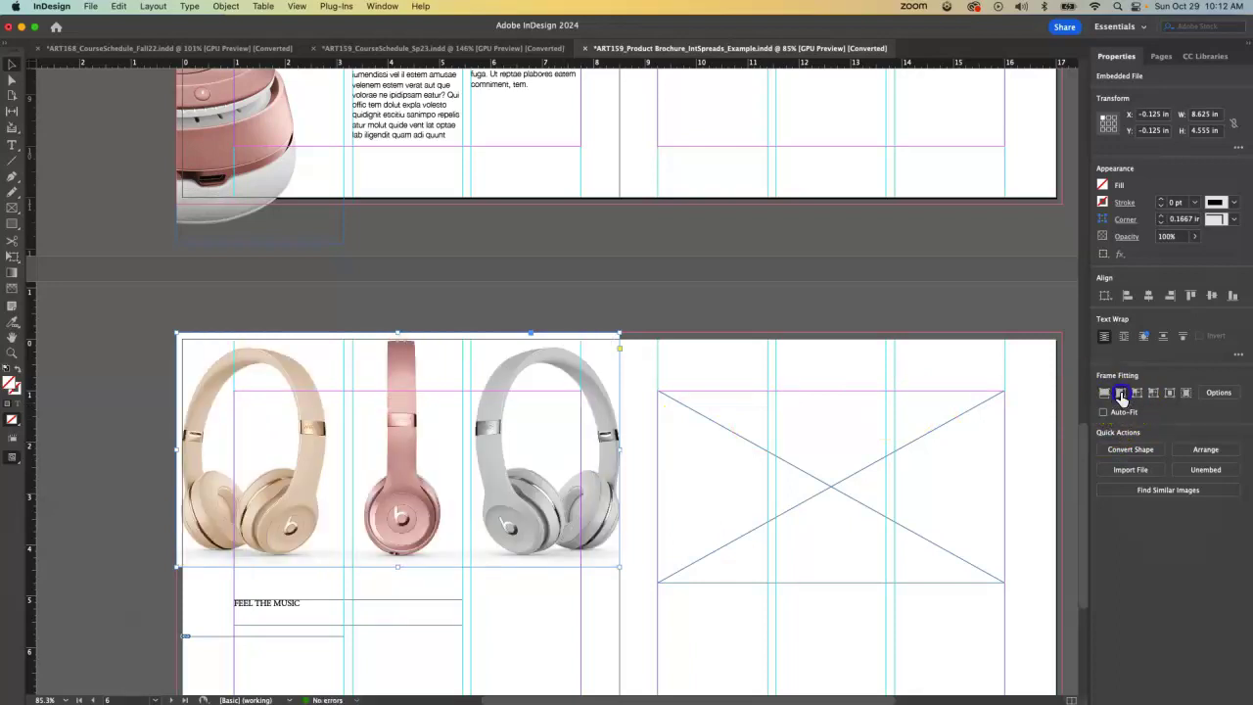
click(1122, 396)
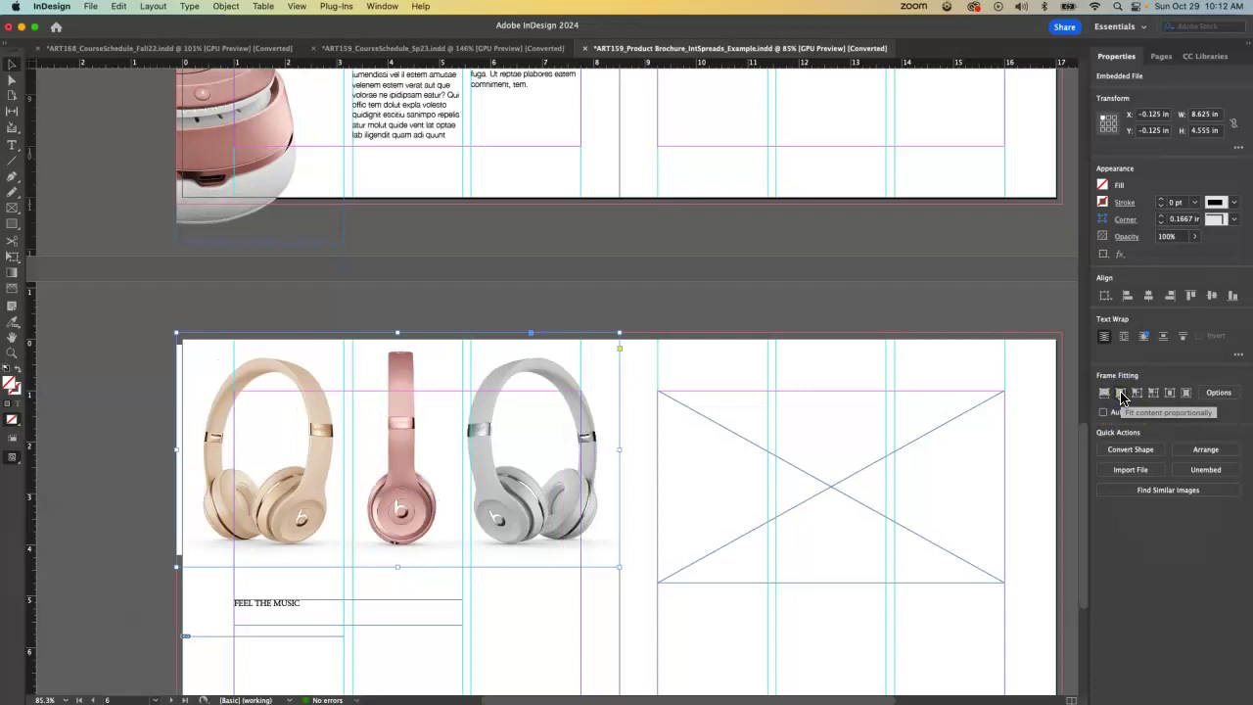
Scale the headphones image down about its centre inside the frame to about 7.6 in wide and 3.6 in high.
click(562, 396)
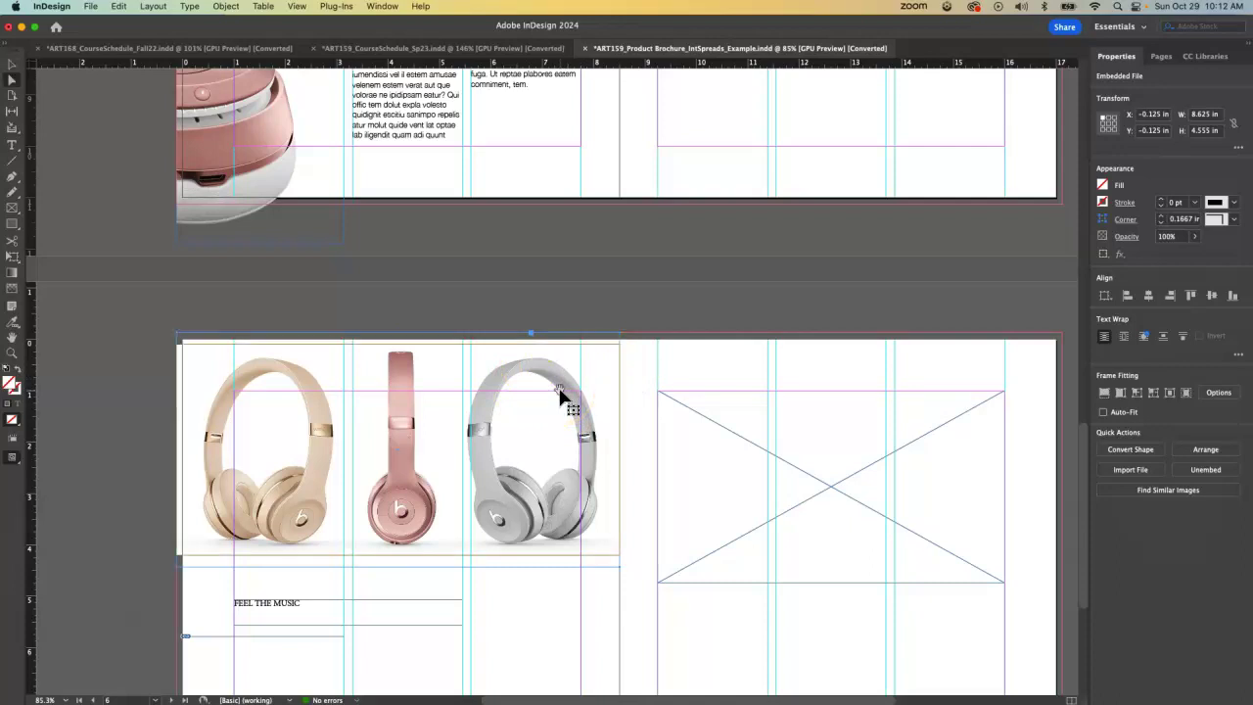
click(557, 389)
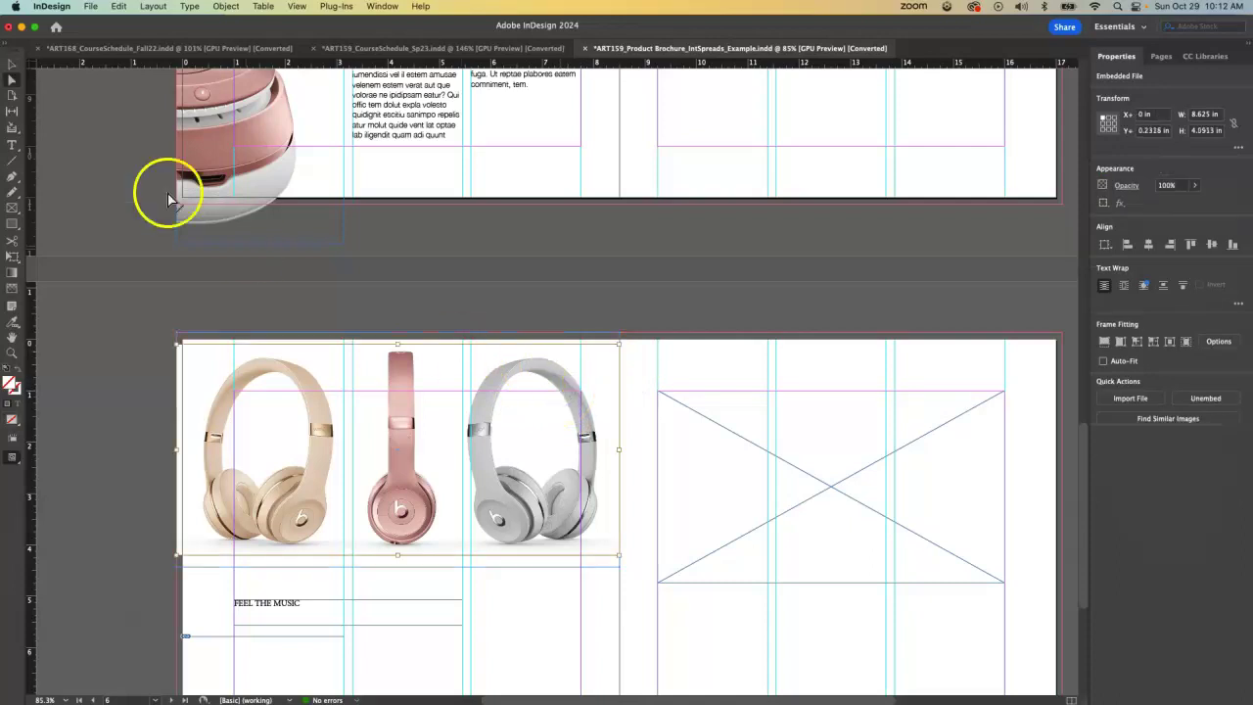
click(179, 346)
drag(179, 346, 201, 361)
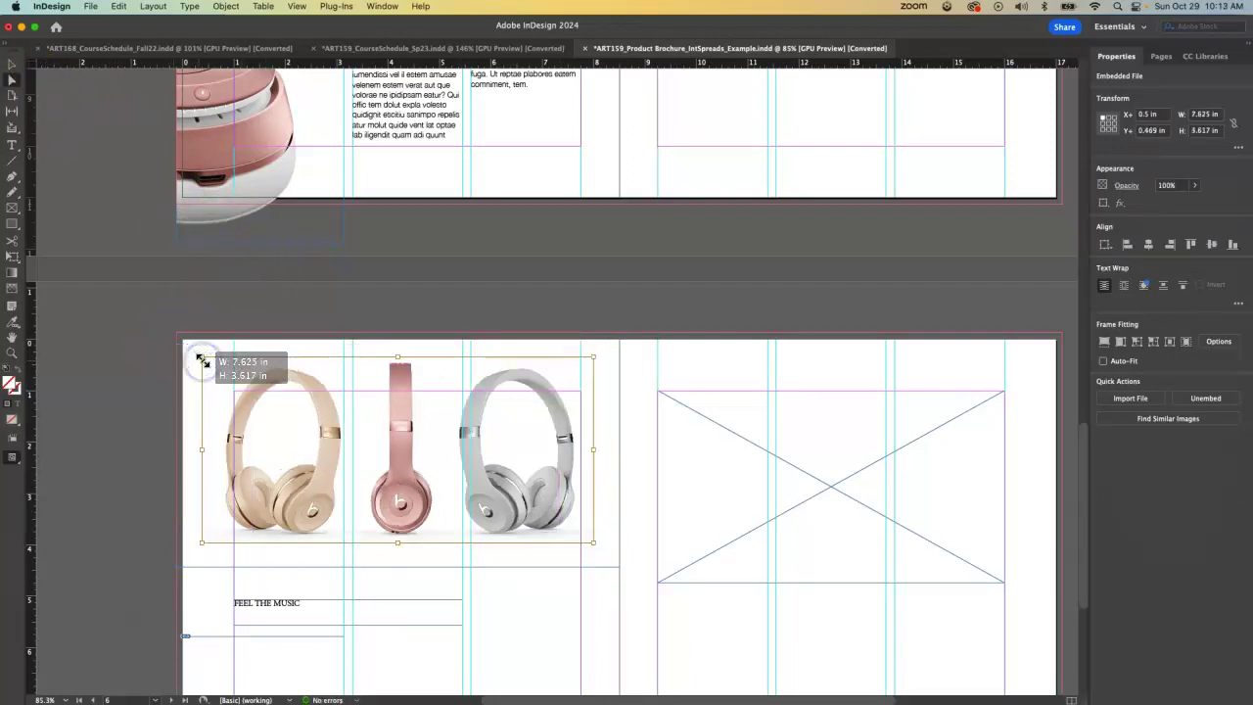
Nudge the headphones image right and down inside its frame to about X 0.64 in and Y 0.61 in, aligning it with the margins.
key(Right)
key(Right)
key(Right)
key(Right)
key(Right)
key(Right)
key(Right)
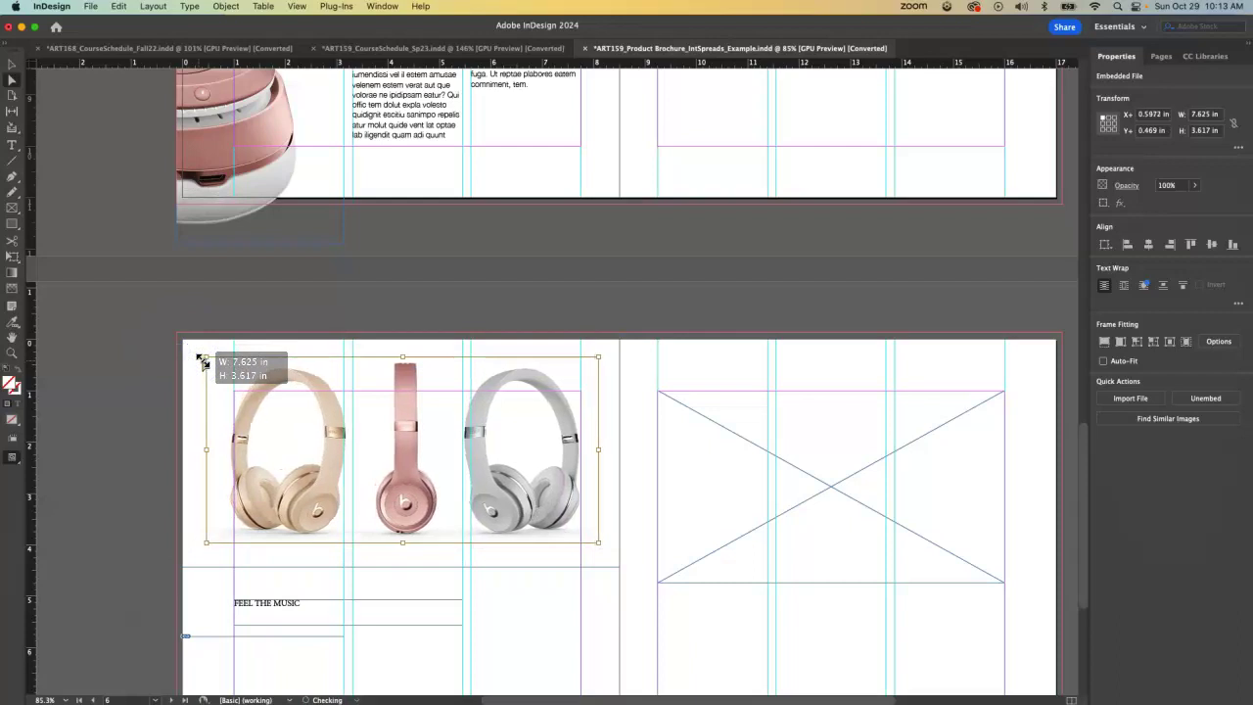
key(shift+Down)
click(271, 371)
key(Right)
key(Right)
key(Right)
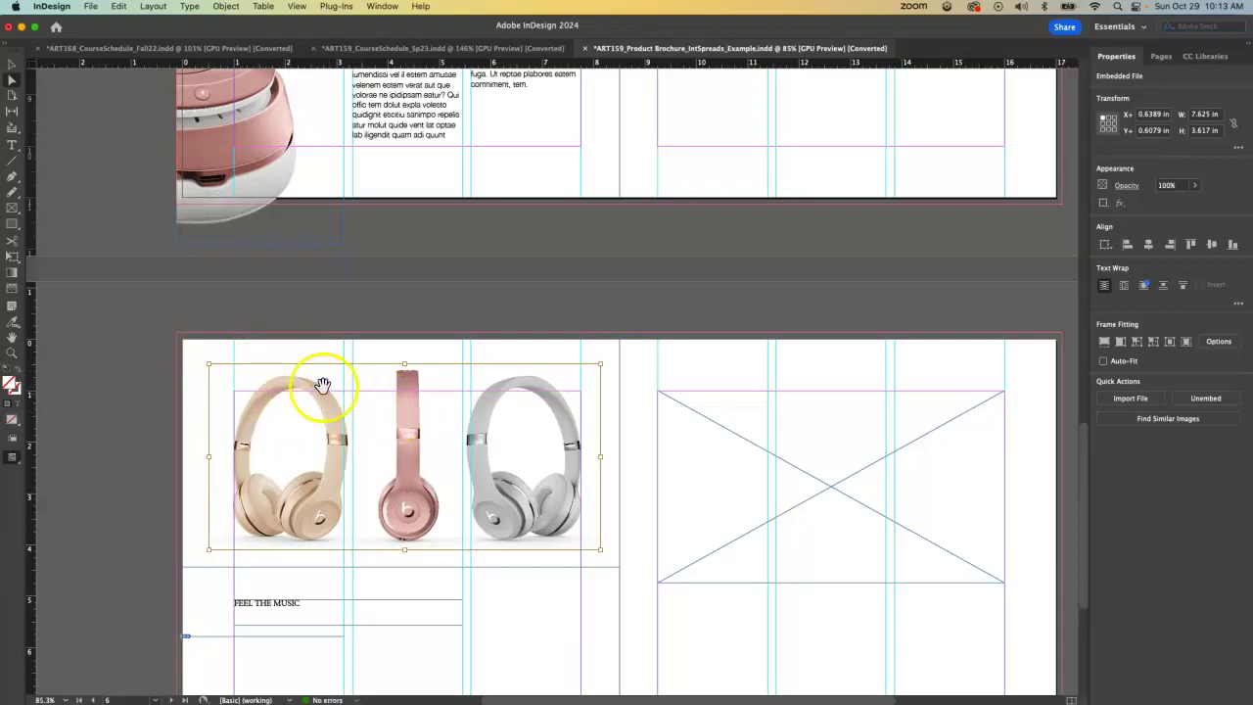
click(461, 315)
Shorten the pink headphone image's frame from below so that it ends at the bleed line.
scroll(448, 367, down, 2)
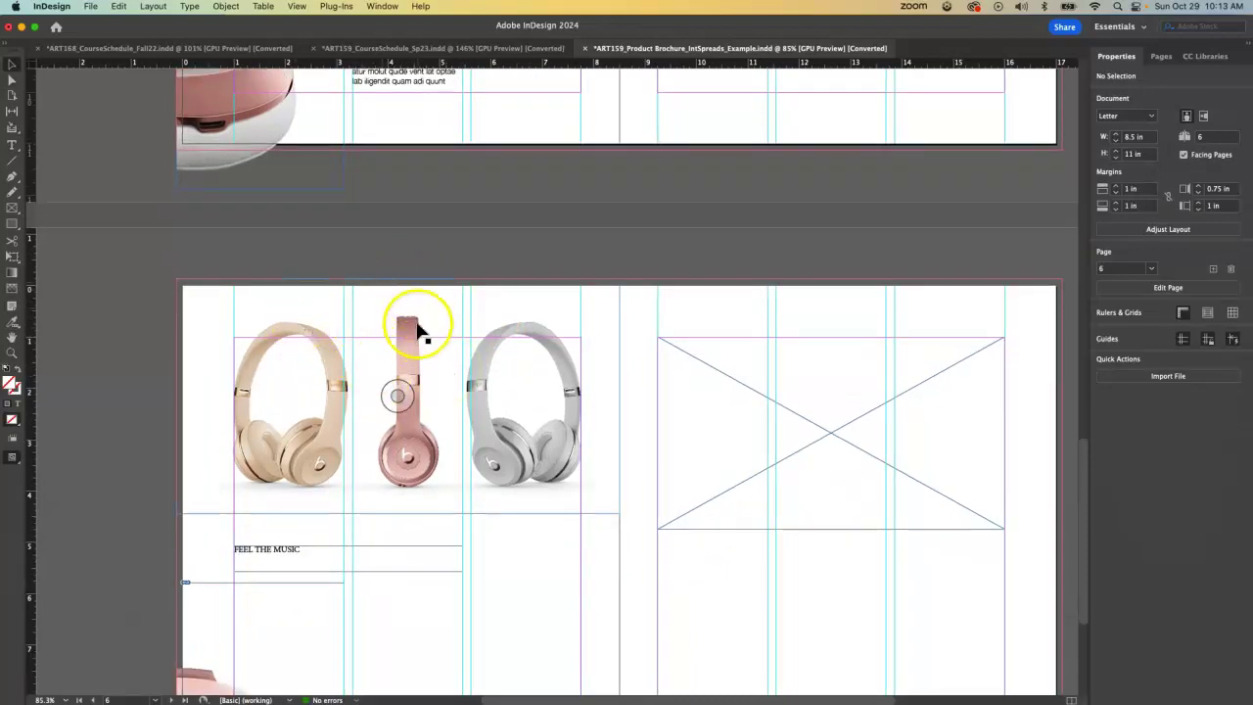
scroll(470, 362, down, 4)
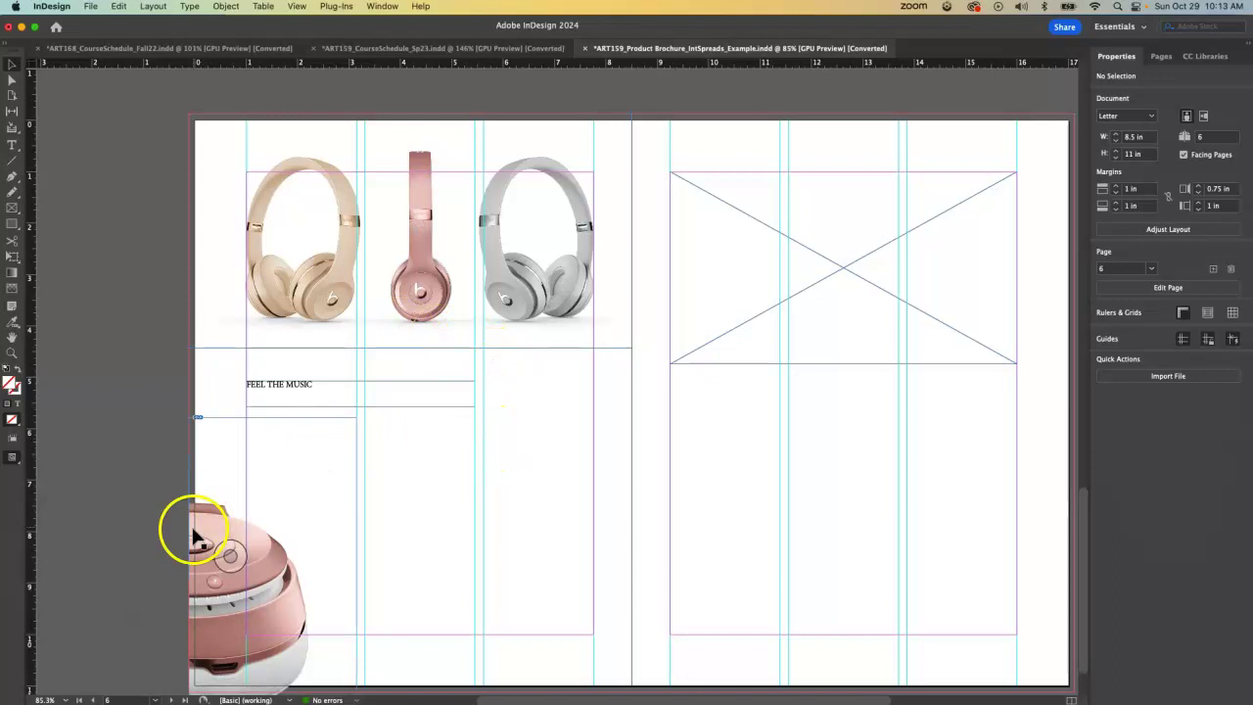
scroll(191, 534, down, 1)
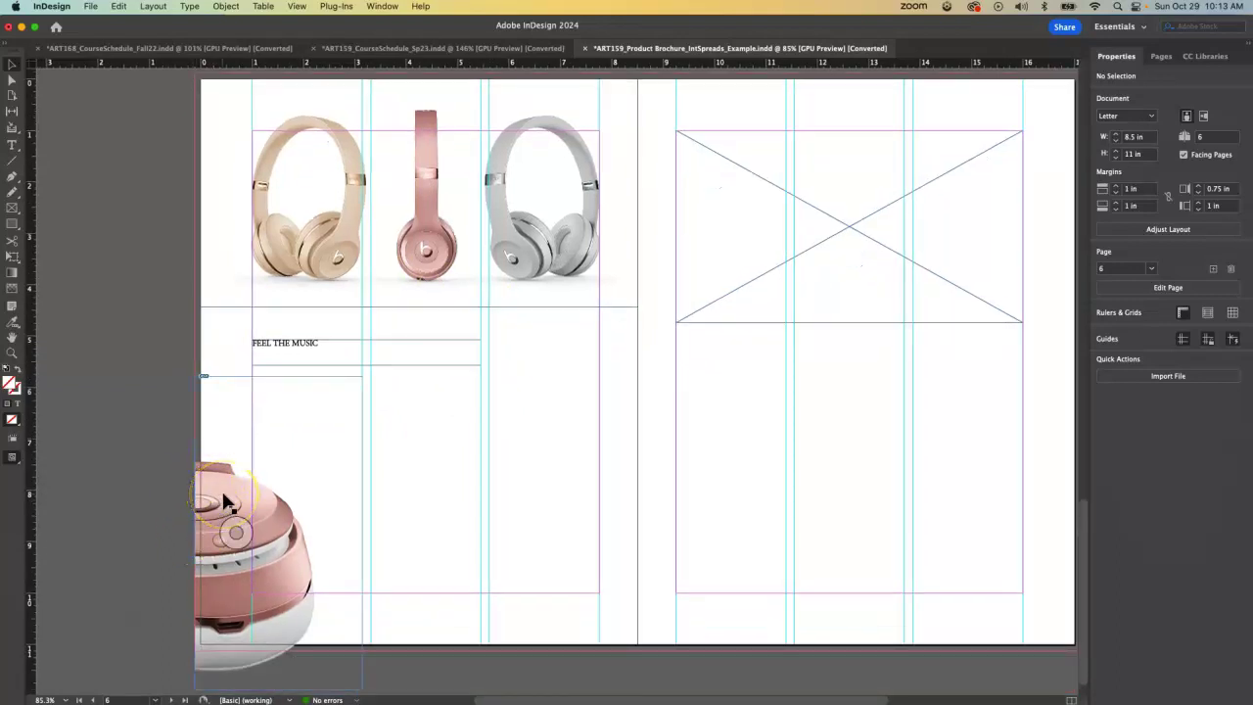
click(260, 646)
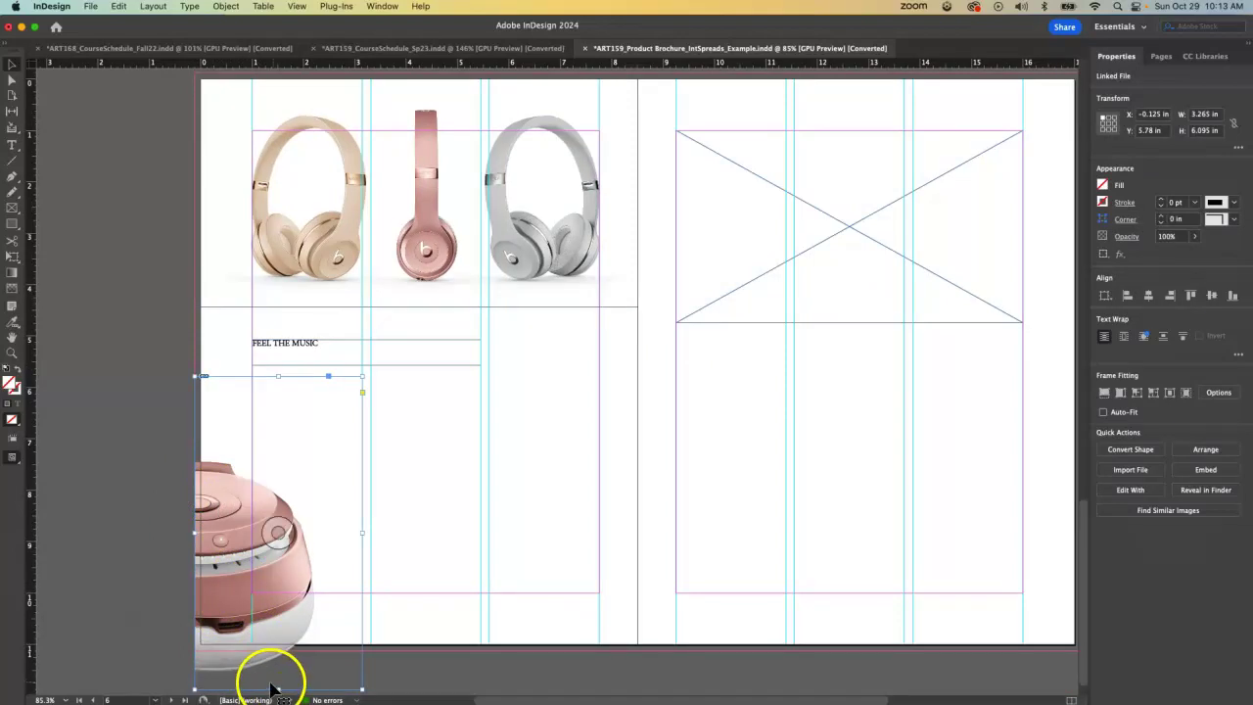
drag(280, 688, 278, 649)
click(138, 594)
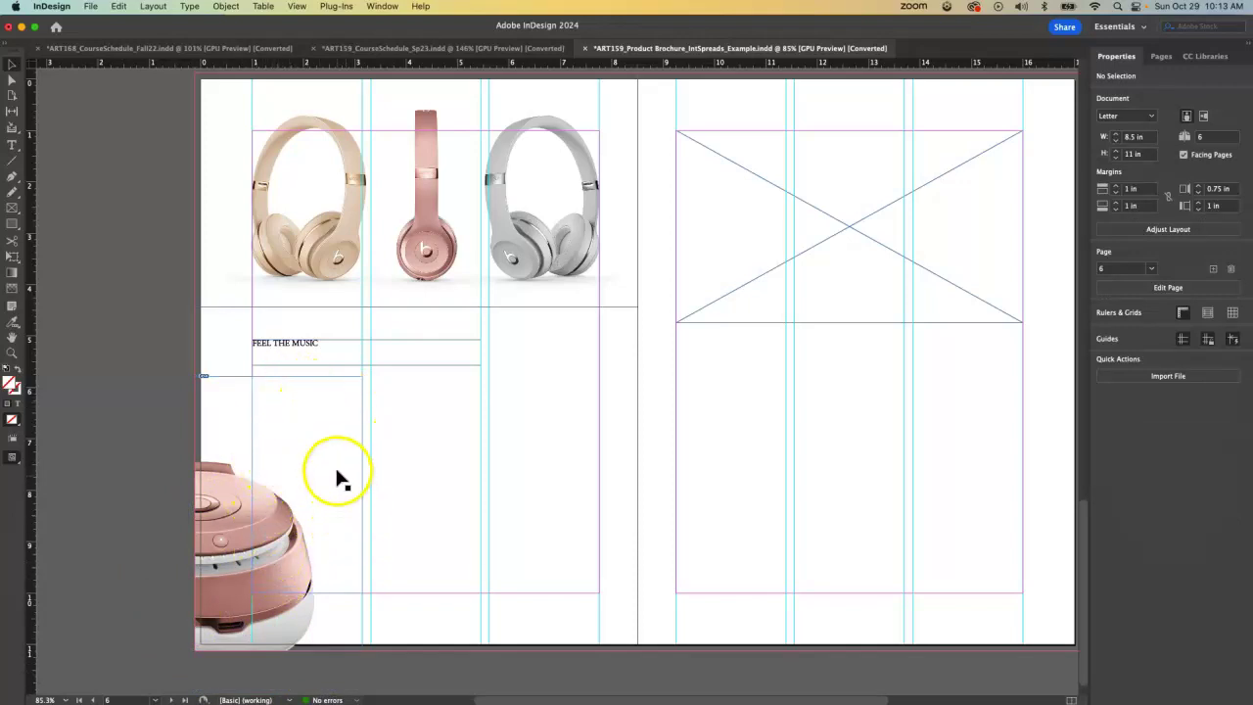
Copy the headline FEEL THE MUSIC into a new two-column-wide text frame above it and move that frame down to the headline's original position.
click(303, 345)
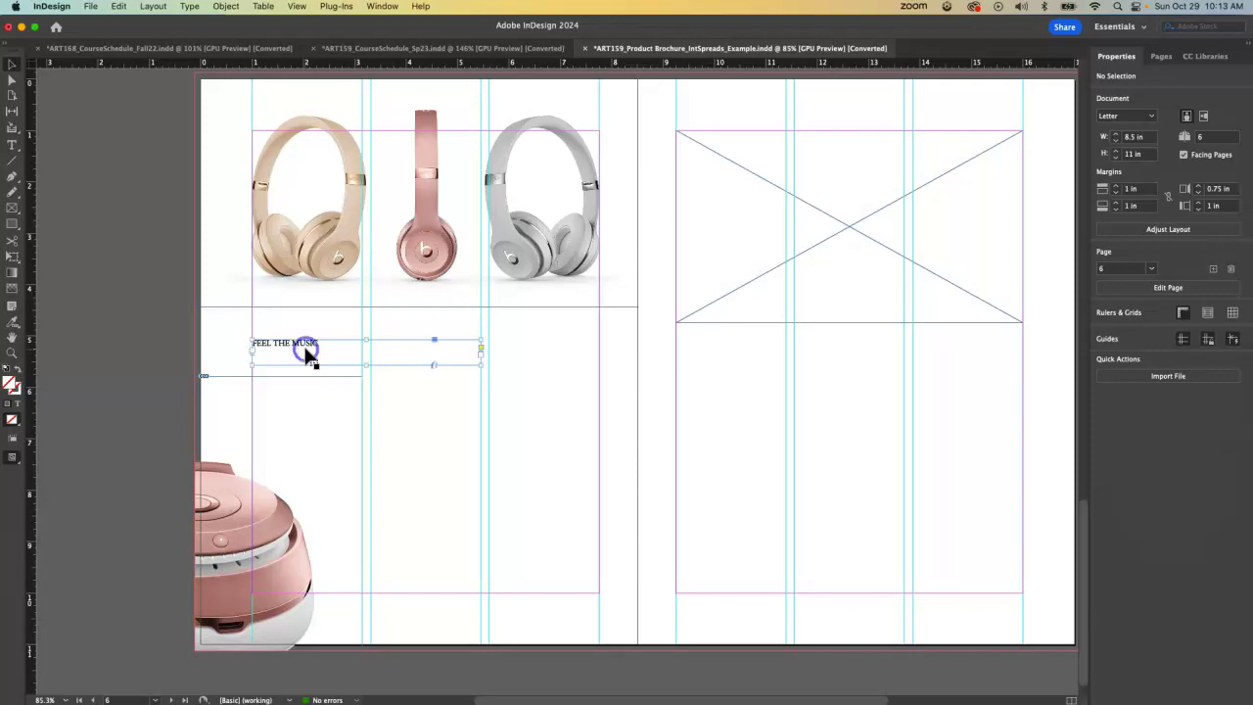
click(307, 354)
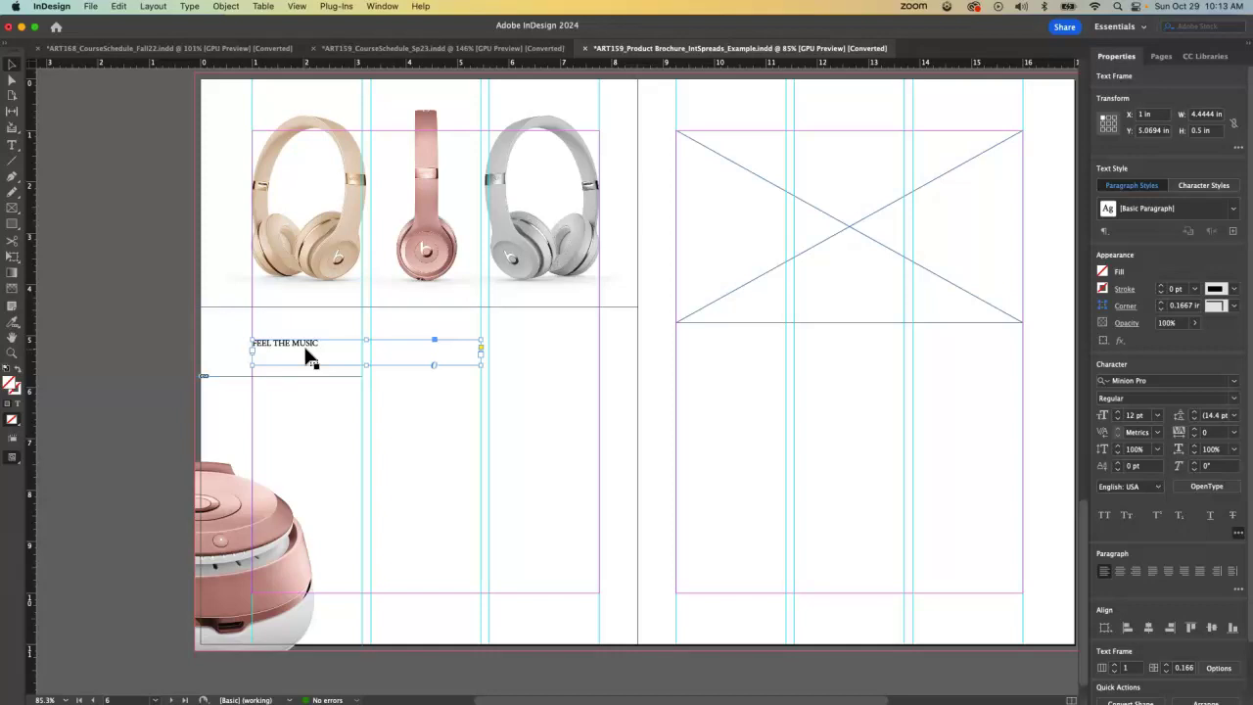
double_click(306, 355)
triple_click(306, 348)
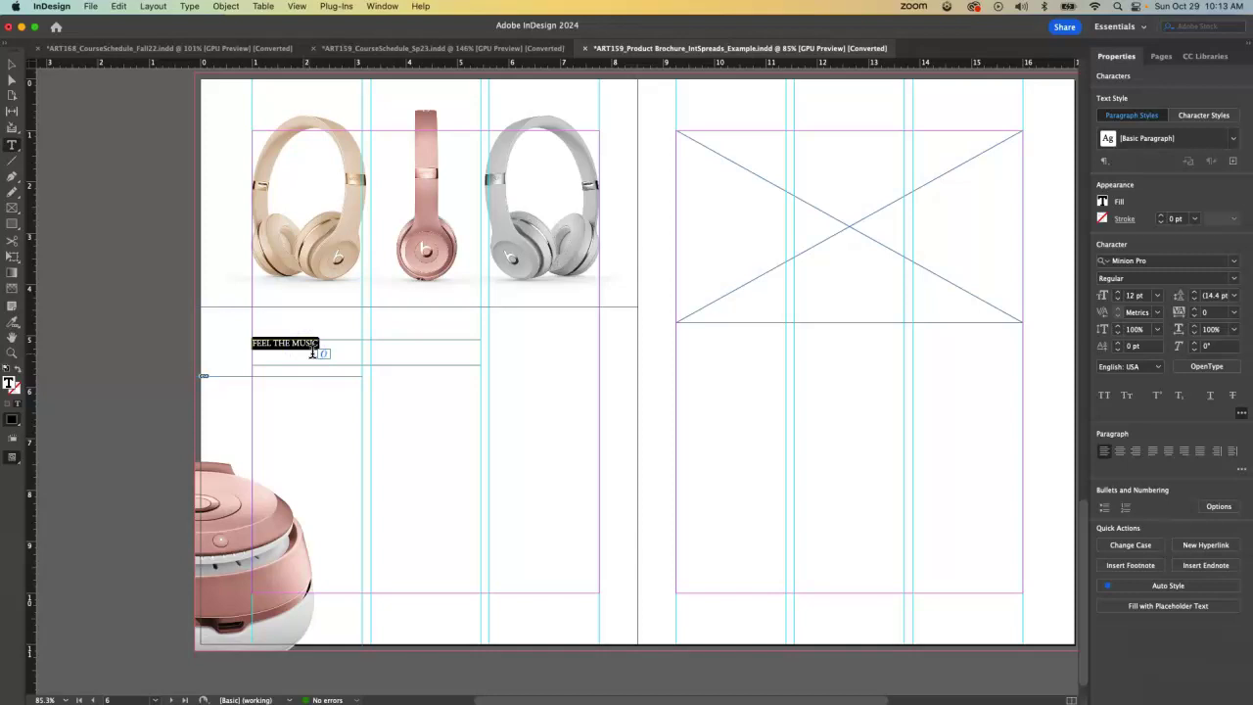
click(12, 64)
click(12, 145)
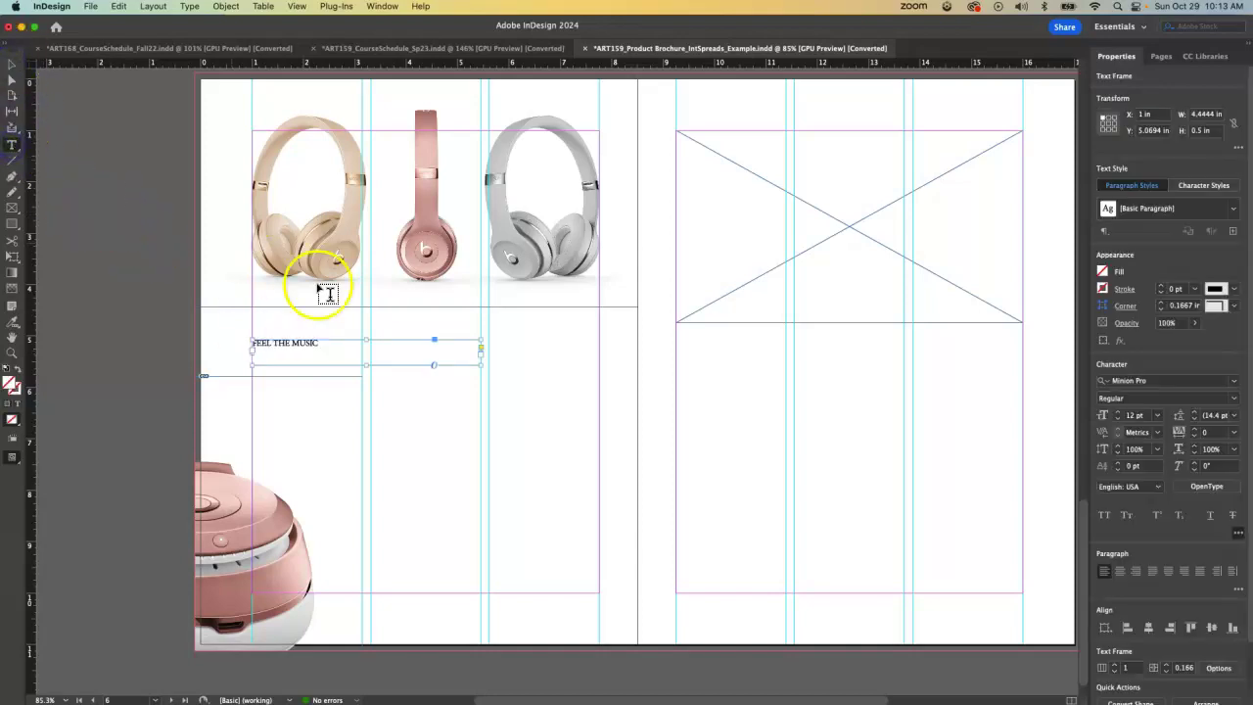
drag(253, 312, 480, 336)
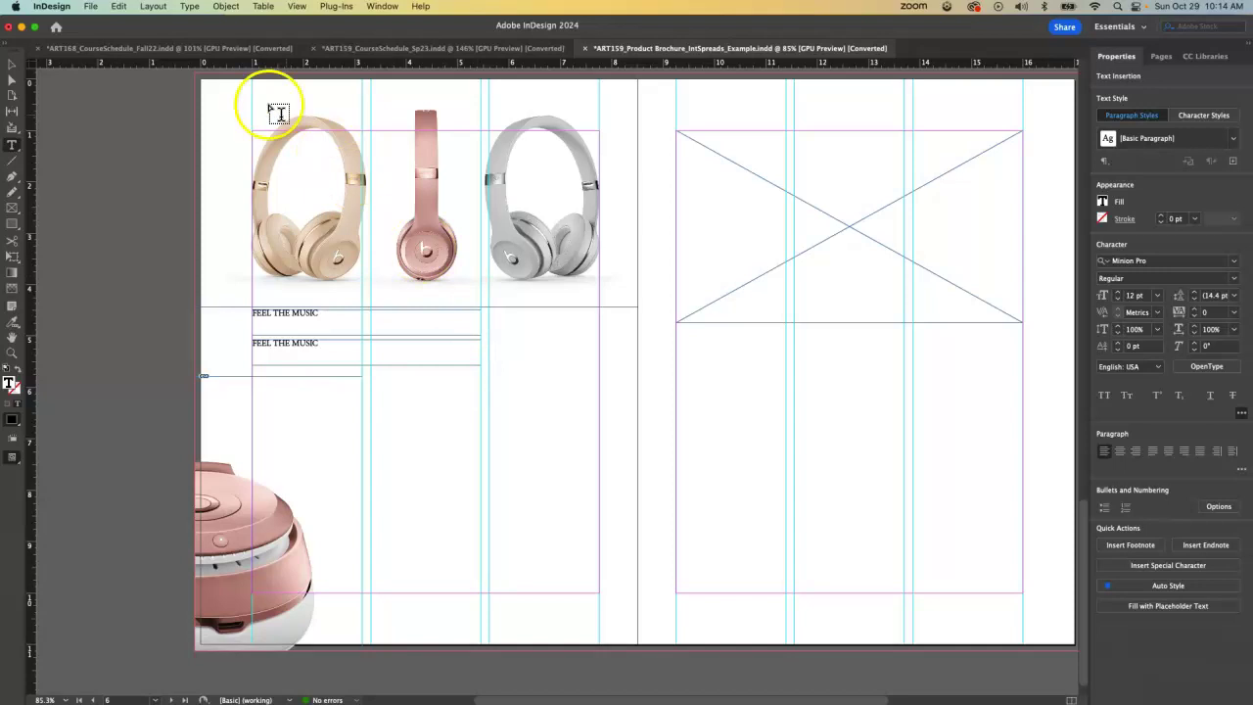
click(12, 64)
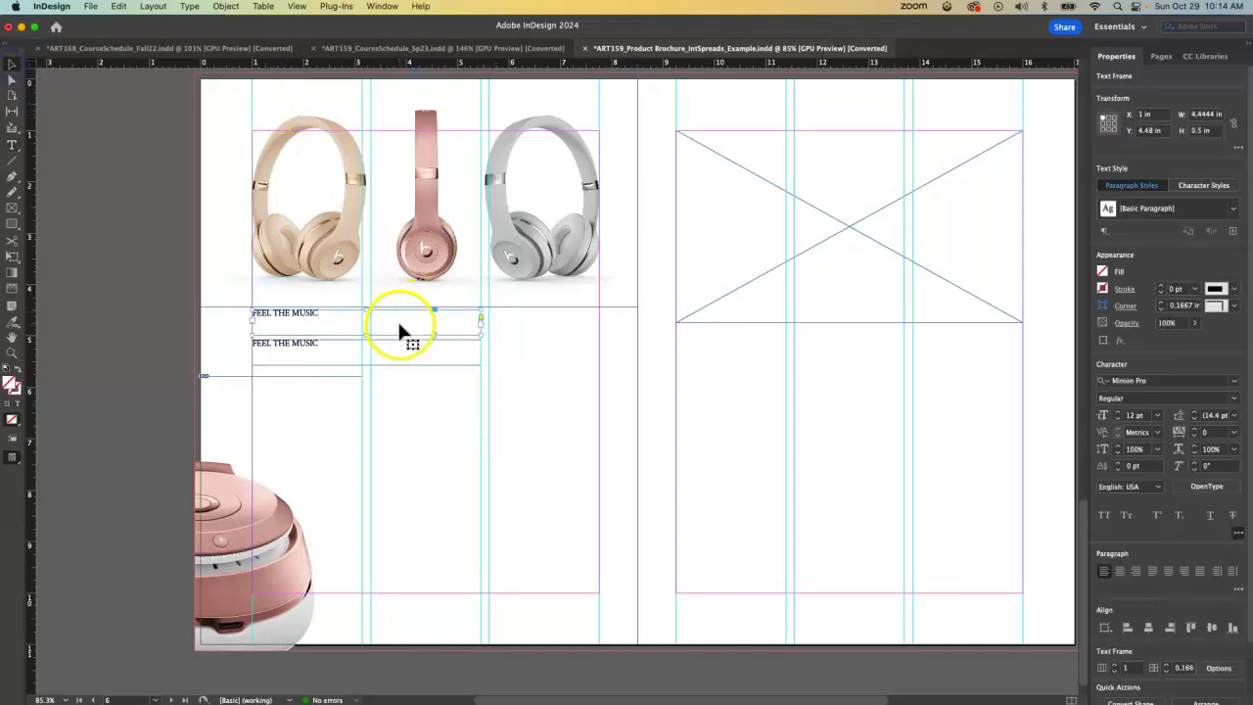
drag(399, 331, 411, 362)
Set the FEEL THE MUSIC headline in Helvetica Neue Condensed Black.
triple_click(317, 344)
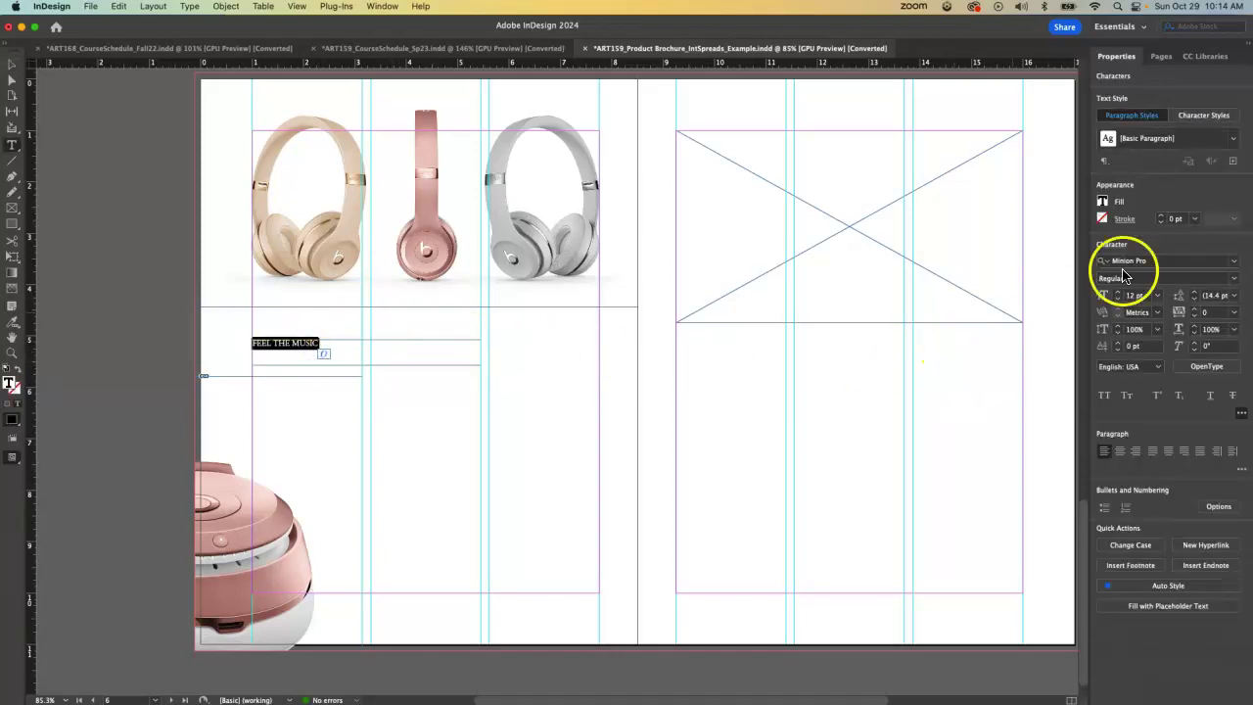
click(1182, 259)
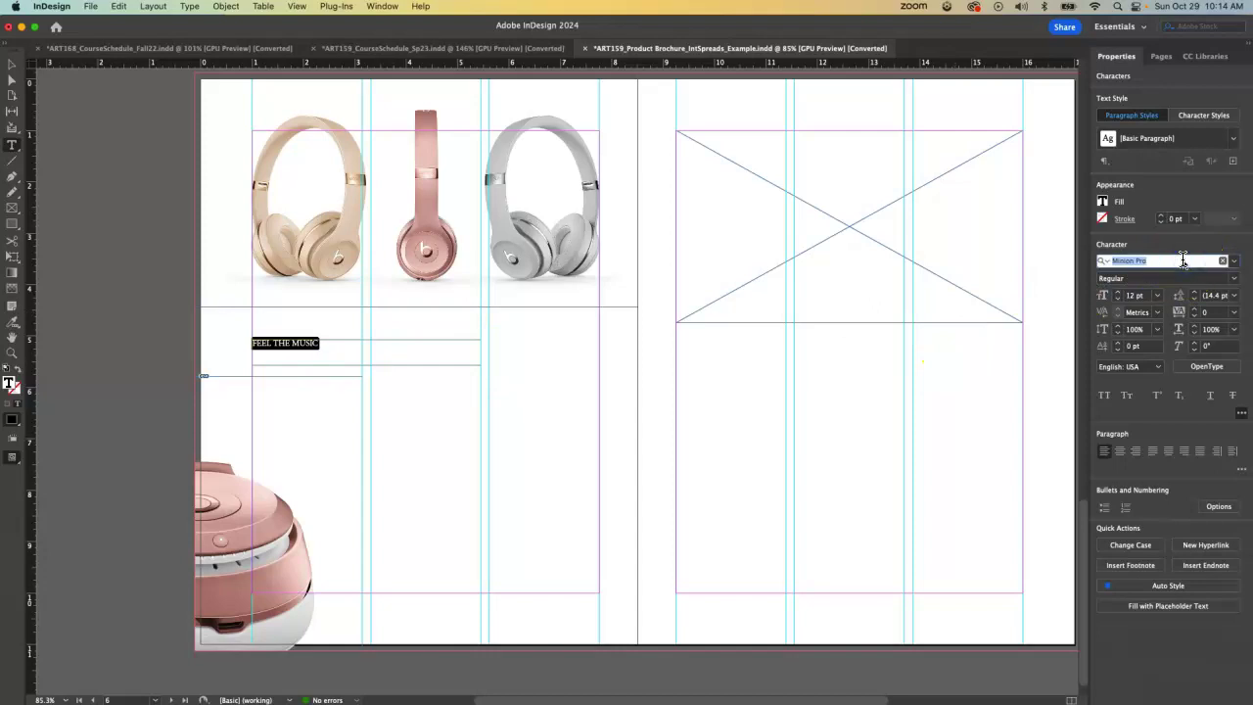
text(helvitca neue)
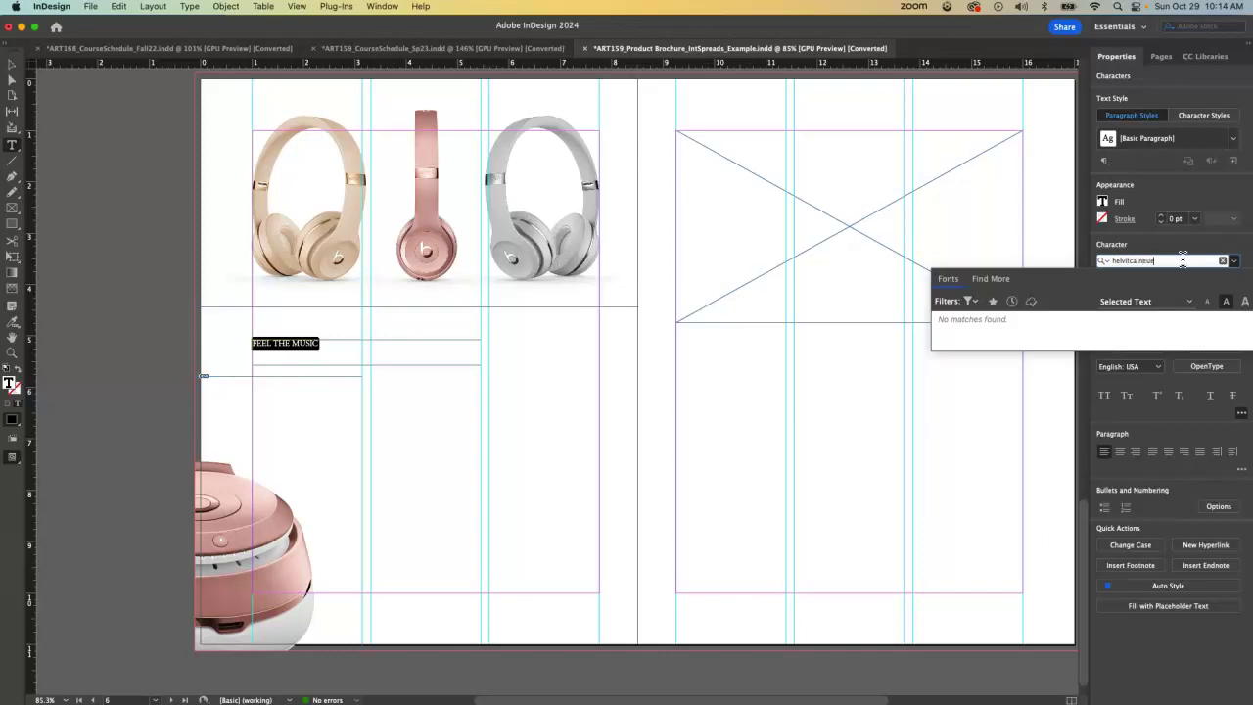
click(1200, 265)
key(BackSpace)
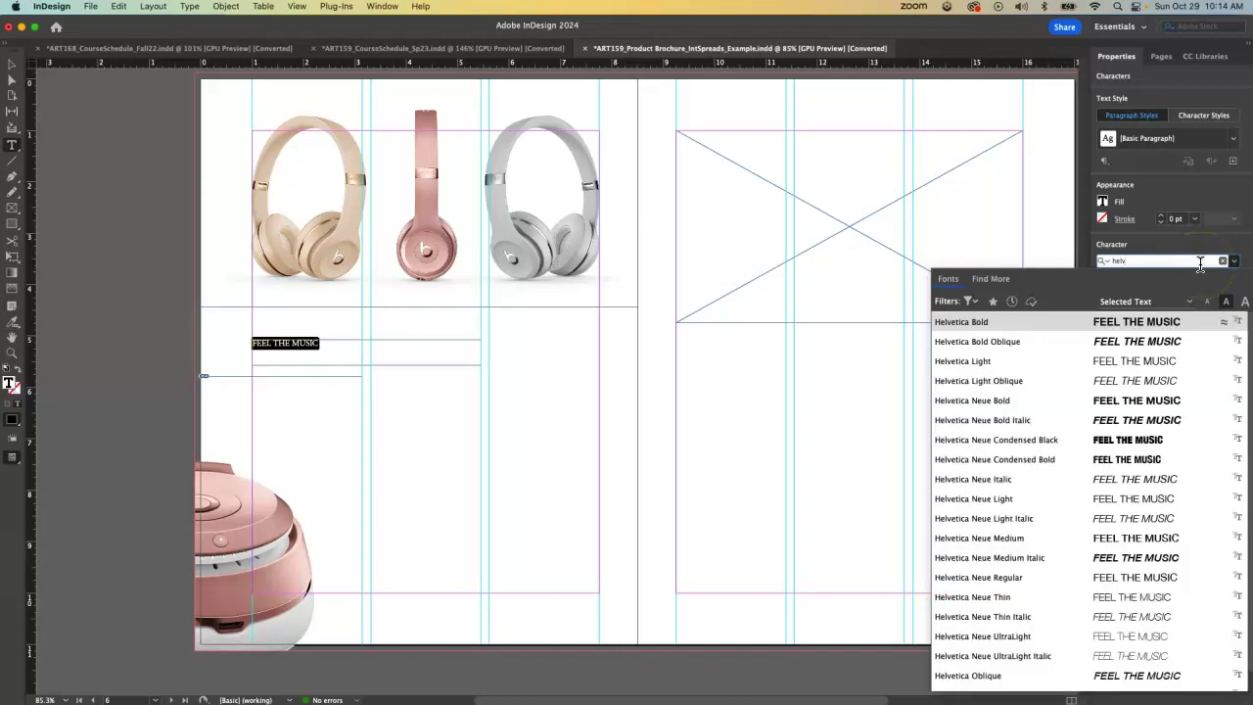
click(983, 440)
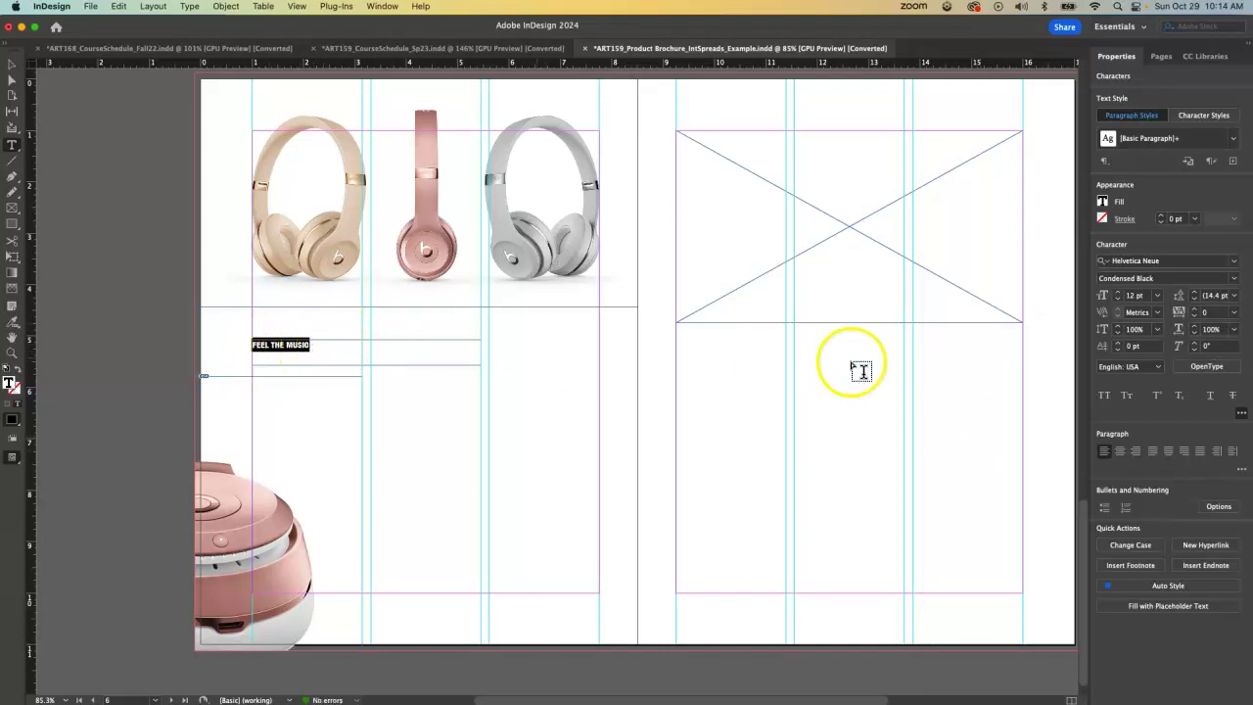
click(1233, 278)
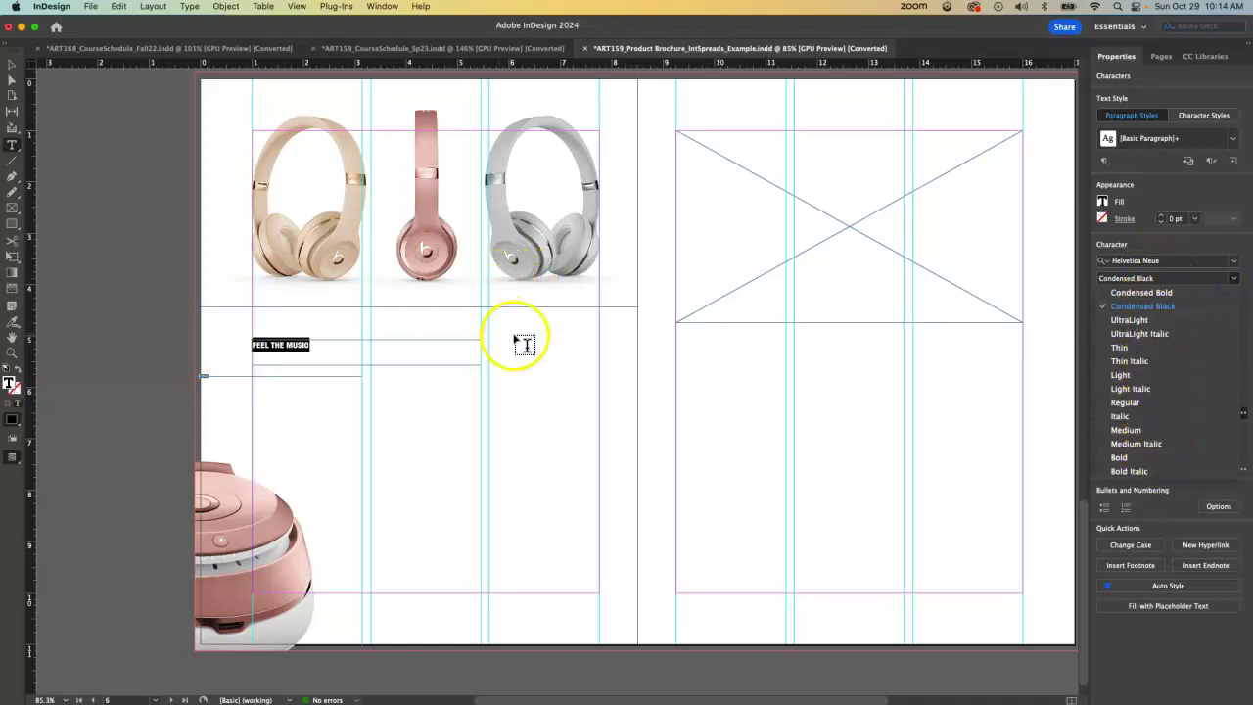
click(13, 63)
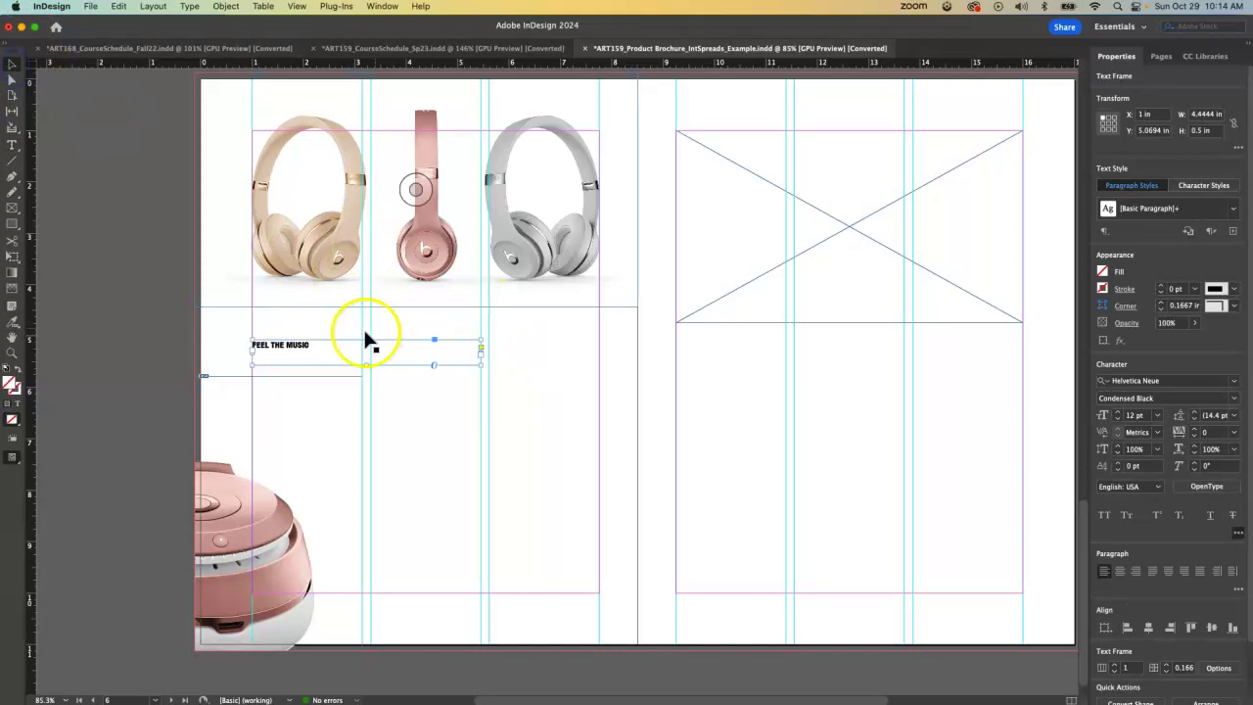
Increase the FEEL THE MUSIC headline's font size to 34 pt.
triple_click(298, 354)
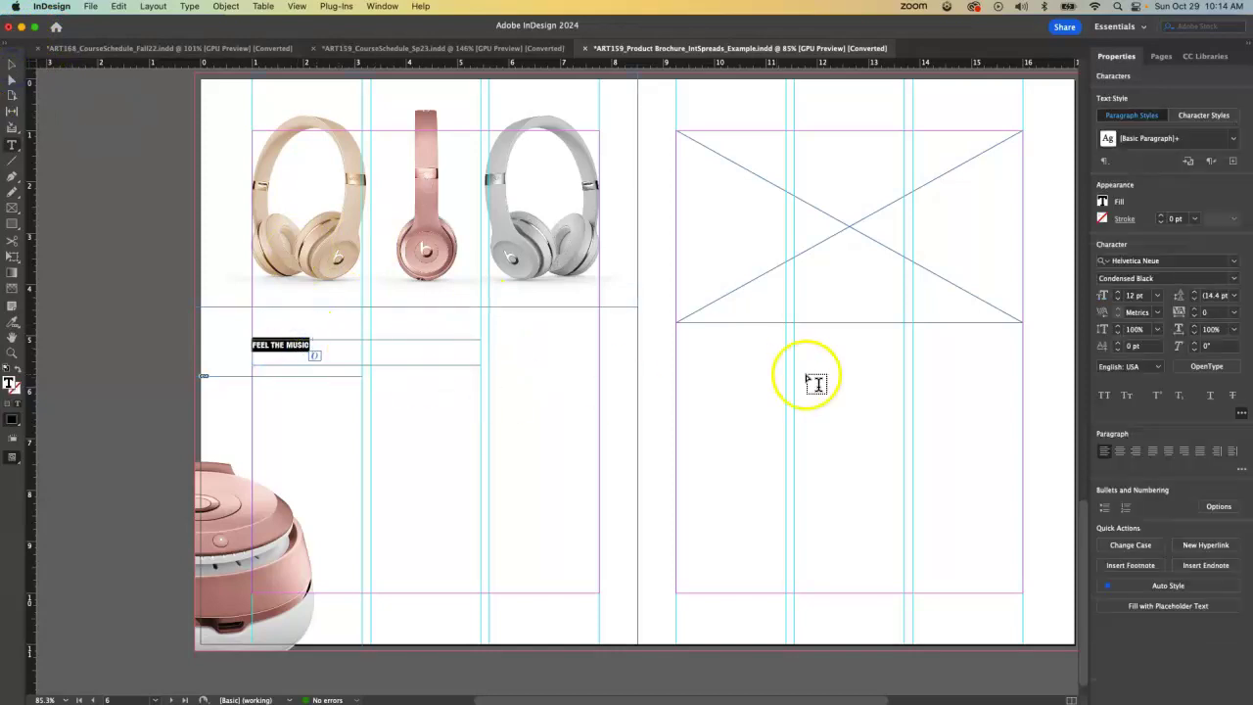
click(1133, 295)
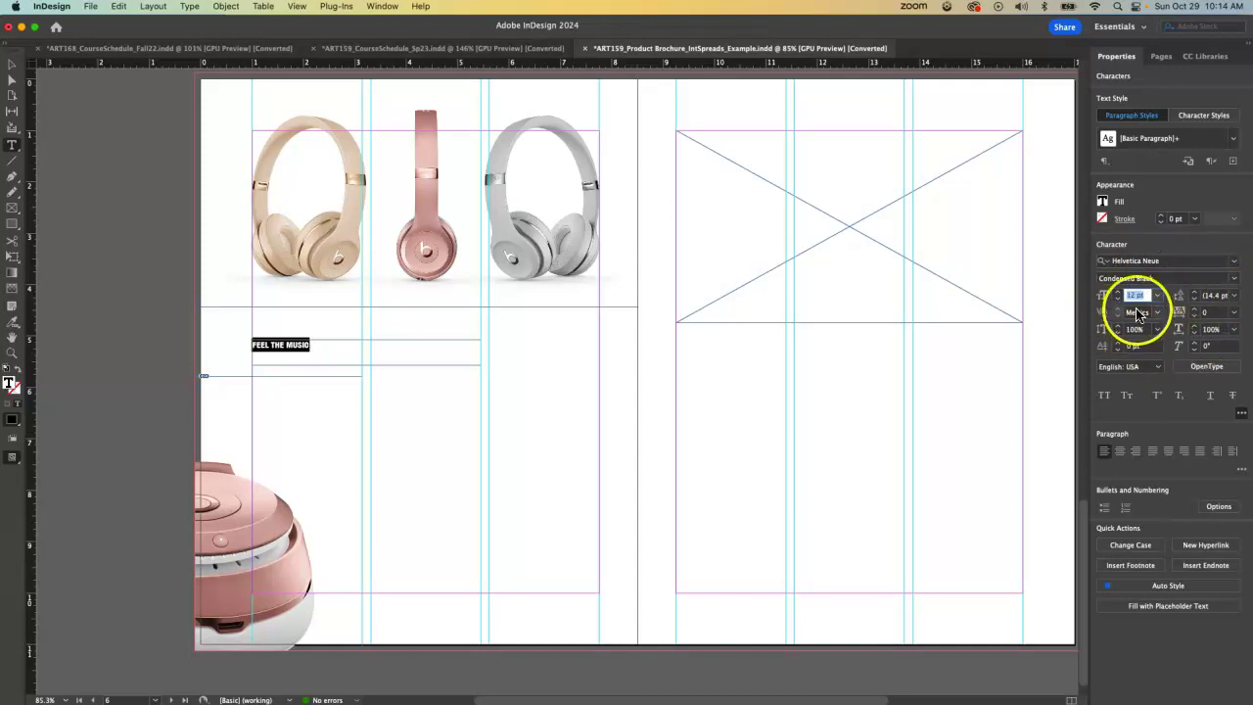
click(1117, 292)
click(1116, 291)
click(1117, 292)
click(1116, 291)
click(1116, 291)
click(1117, 291)
click(1116, 292)
click(1117, 292)
click(1117, 292)
click(1117, 292)
click(1117, 292)
click(1117, 292)
click(1117, 292)
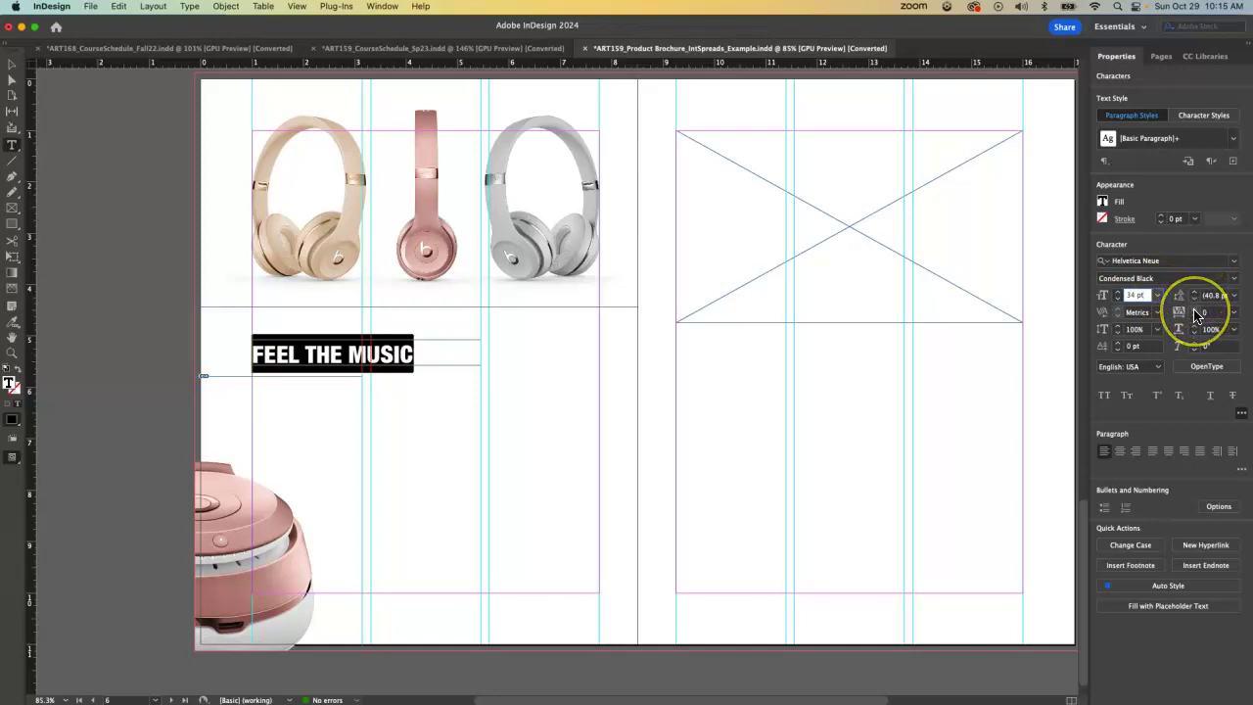
Increase the headline's tracking to 100.
click(1193, 309)
click(1193, 308)
click(1193, 309)
click(1193, 308)
click(1193, 308)
click(1193, 309)
click(1194, 308)
click(1193, 308)
click(1194, 308)
click(1193, 308)
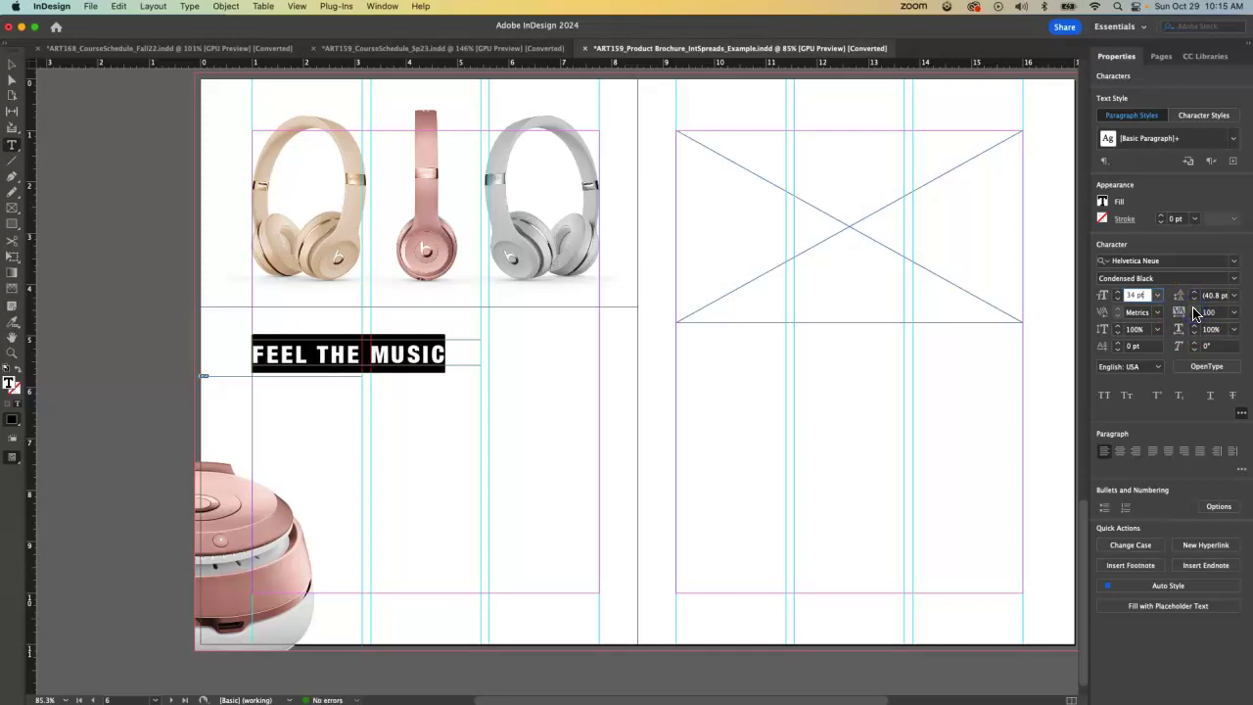
Fill the headline text with a dark yellow CMYK color of C 0, M 6, Y 100, K 30.
click(1104, 204)
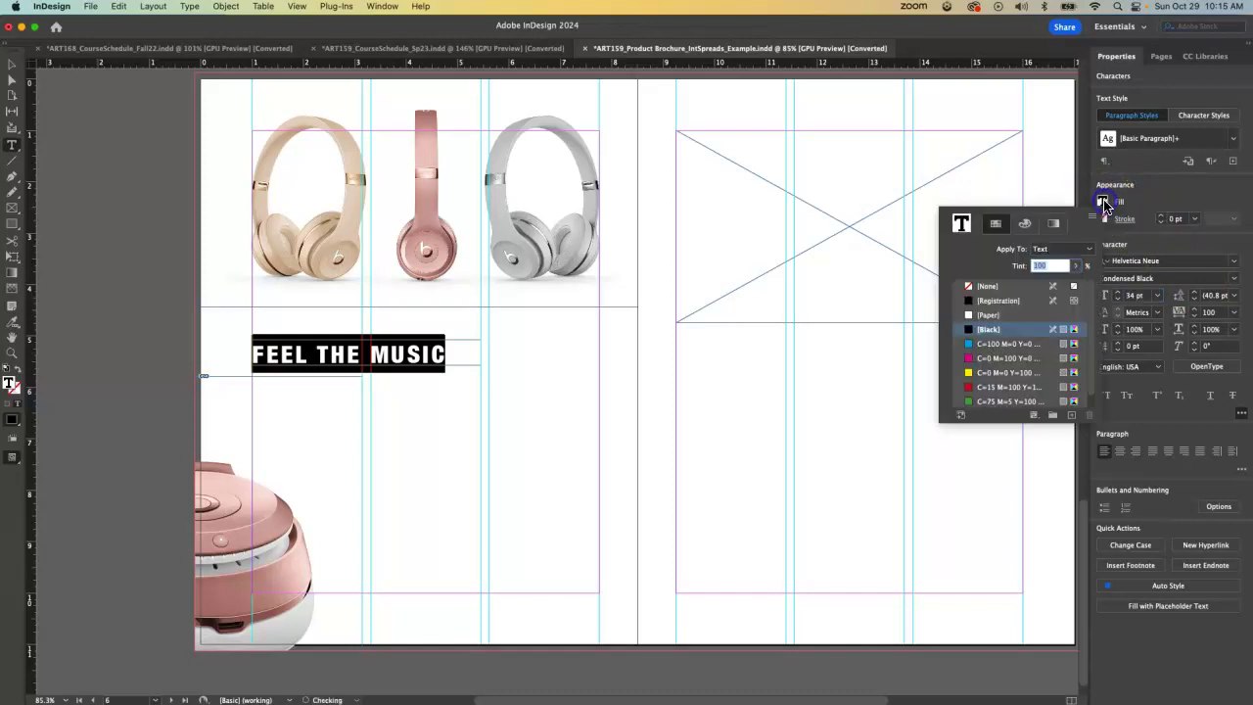
scroll(1028, 333, up, 1)
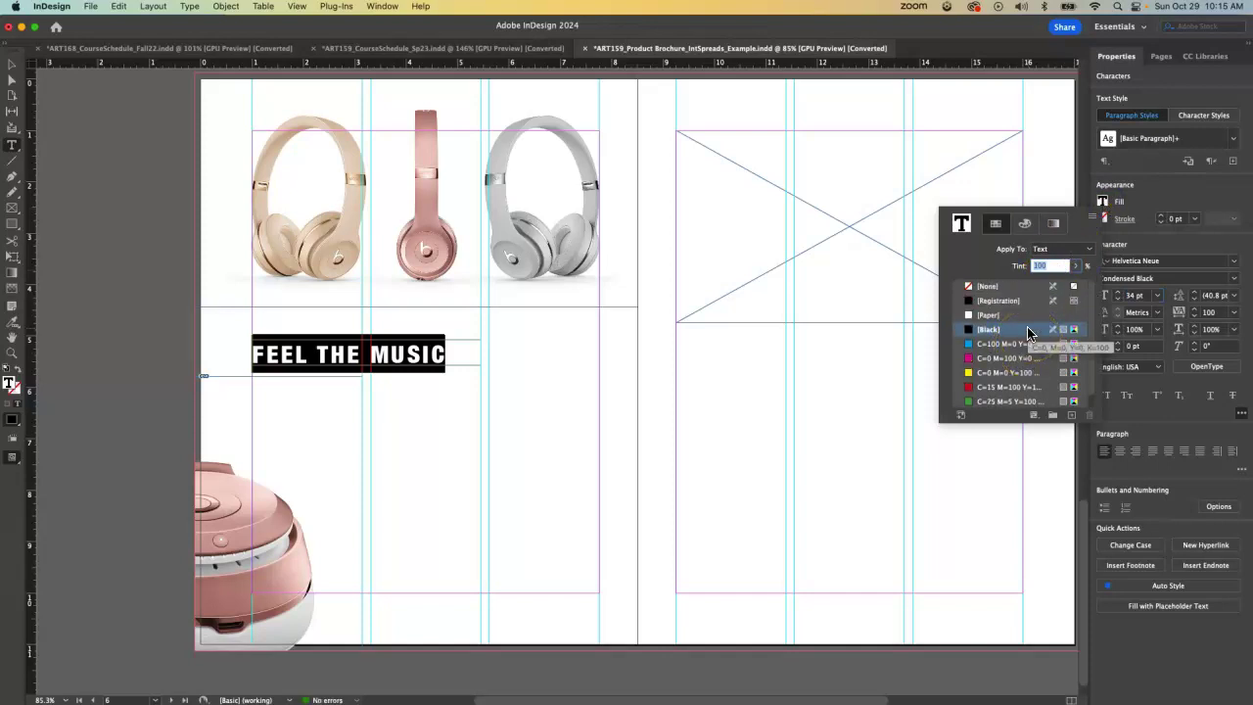
click(1025, 224)
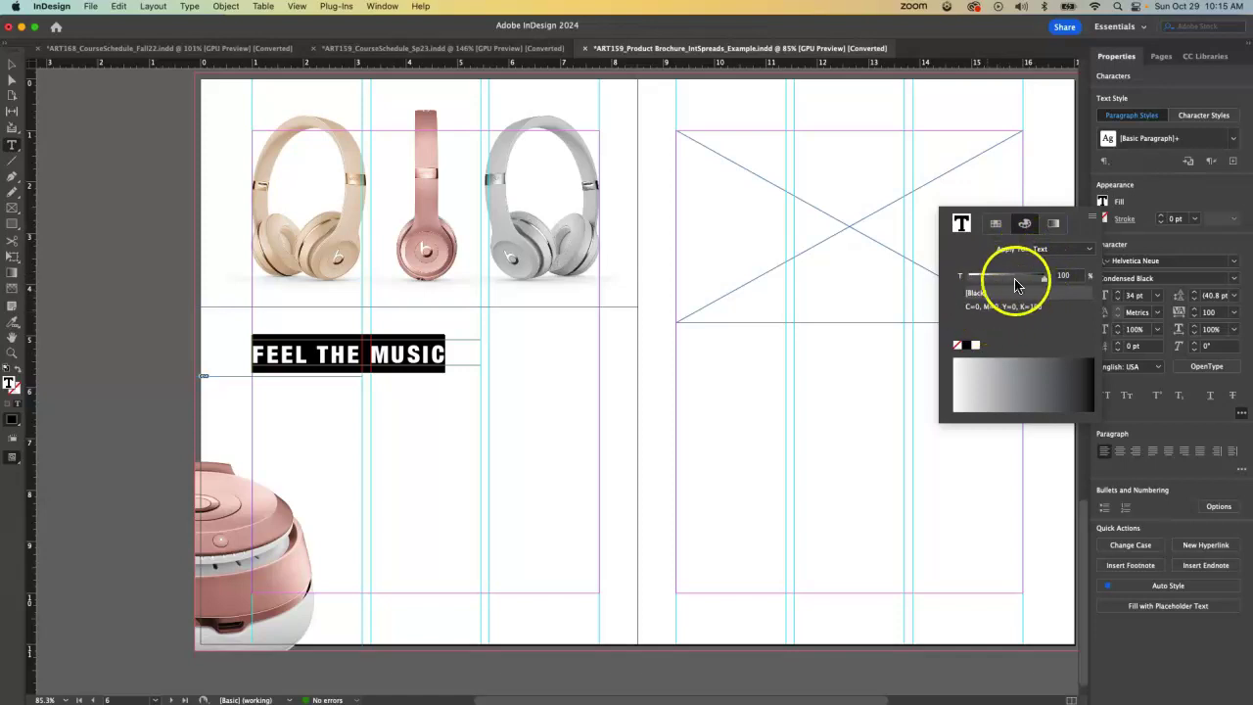
click(1095, 222)
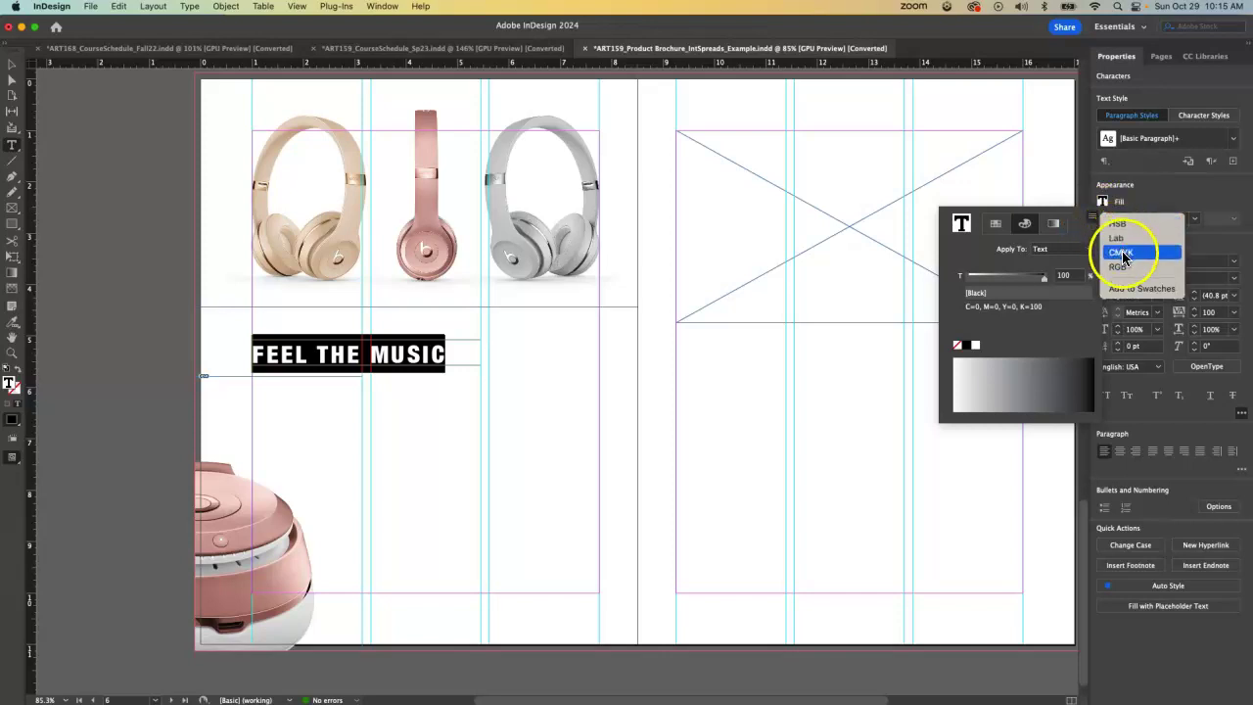
click(1119, 251)
drag(1034, 359, 983, 371)
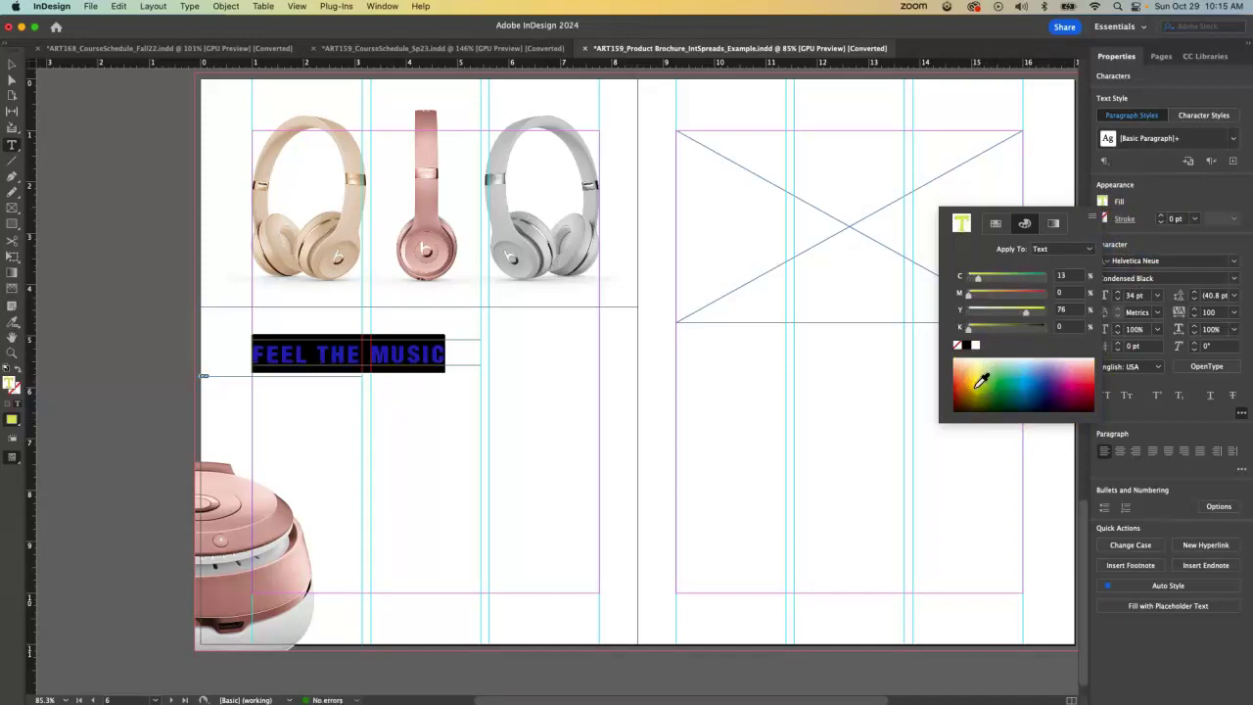
click(976, 387)
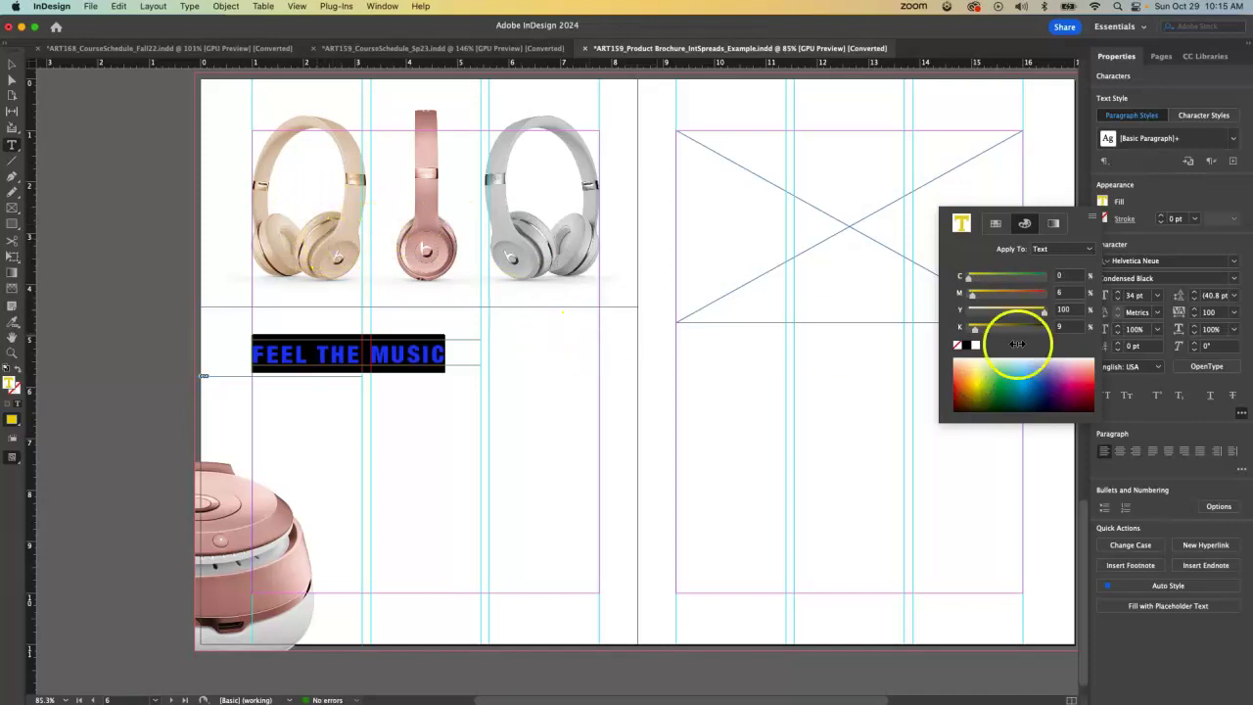
click(992, 328)
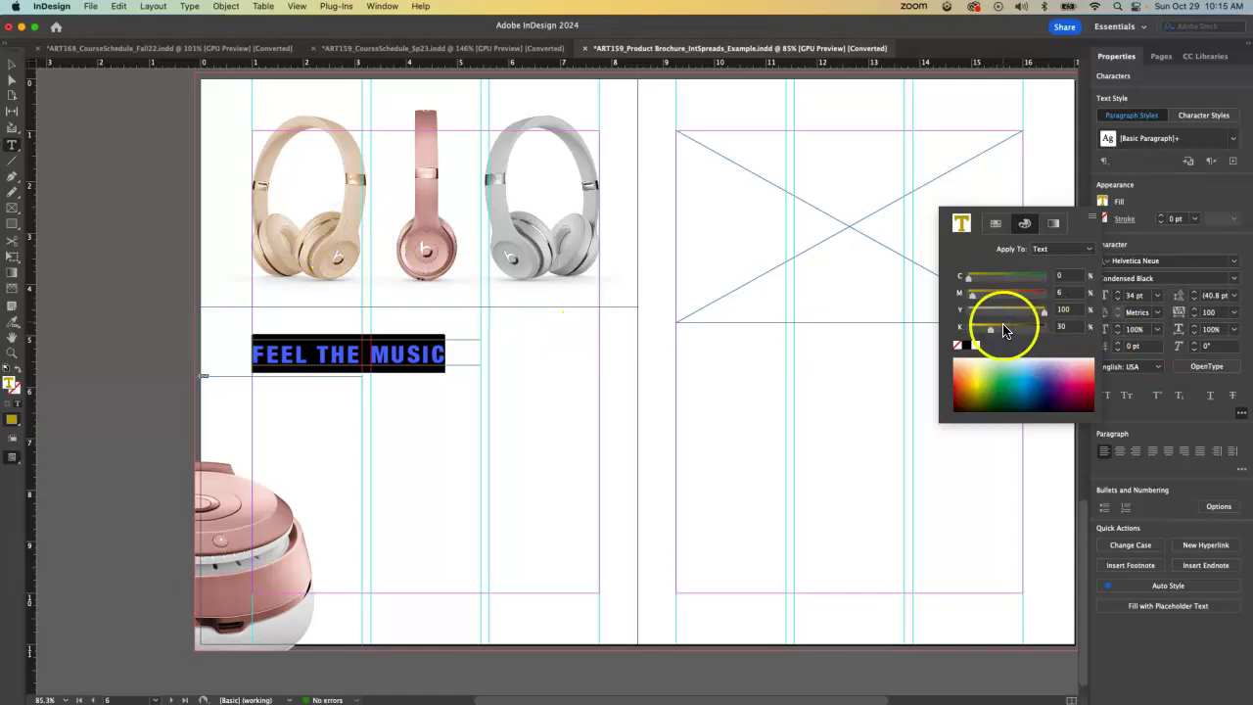
click(76, 161)
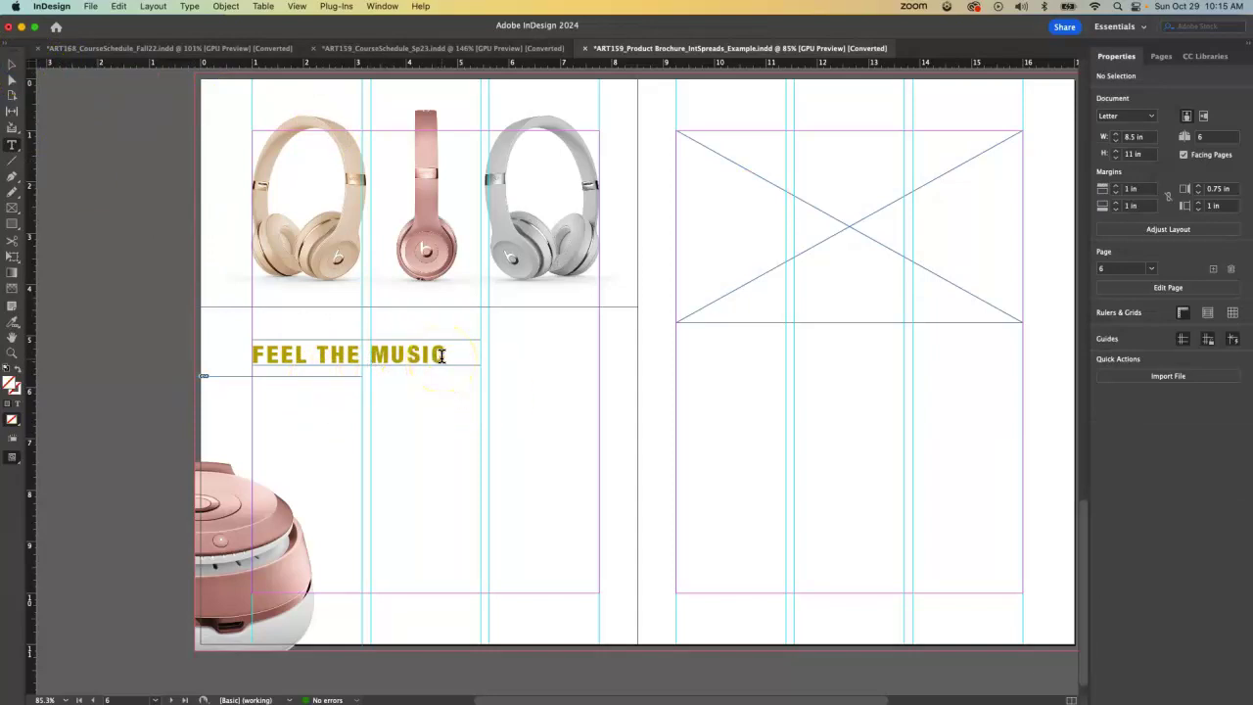
Create a paragraph style named Header Example from the headline's formatting, checking its basic character formats and character color.
drag(439, 357, 245, 364)
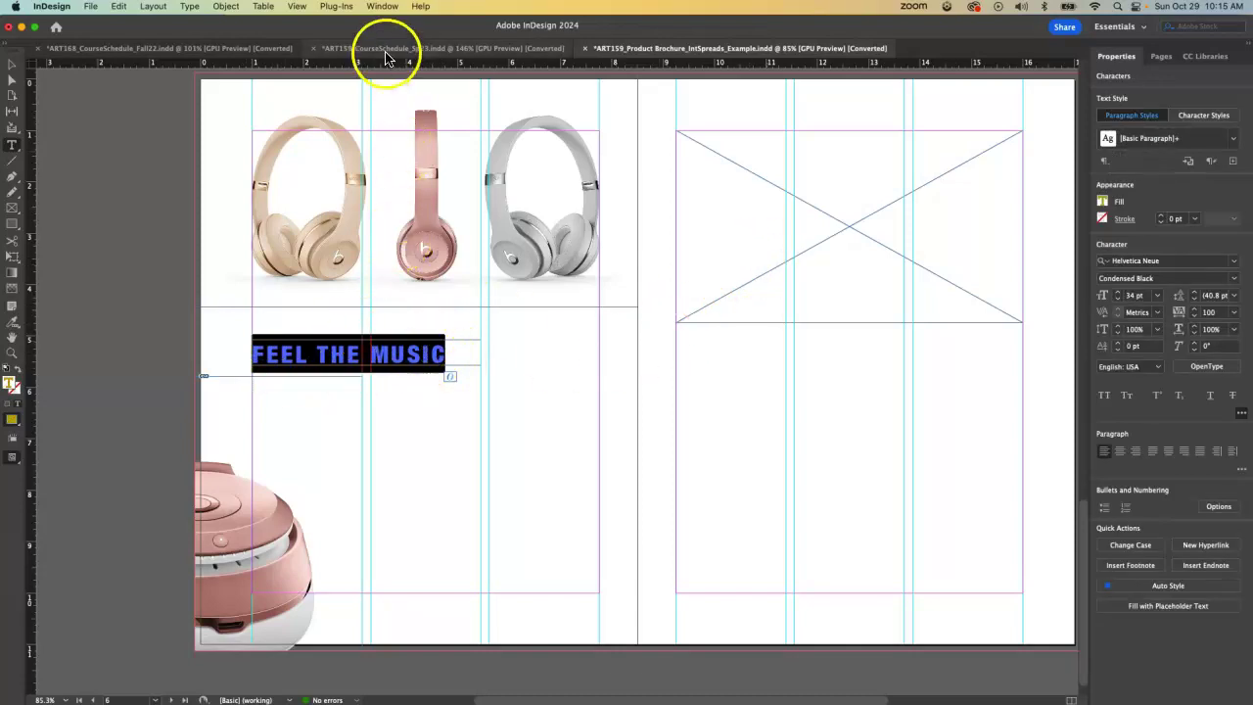
click(382, 7)
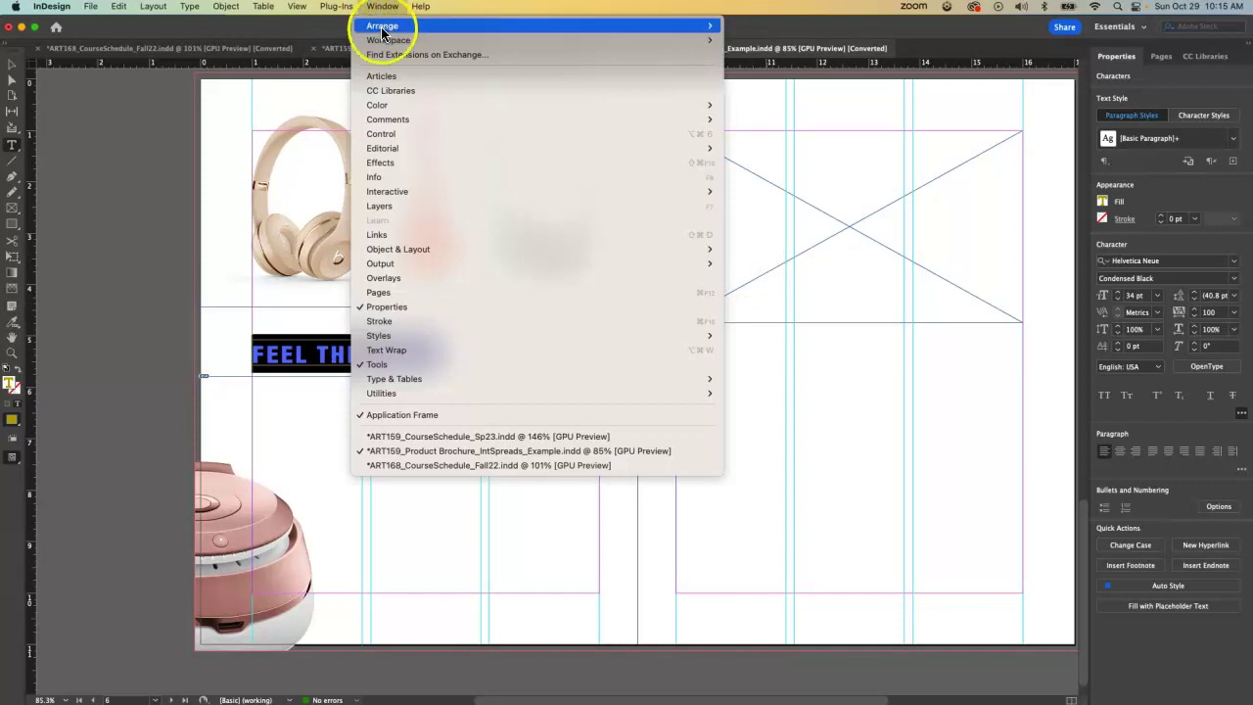
mouse_move(710, 336)
click(762, 379)
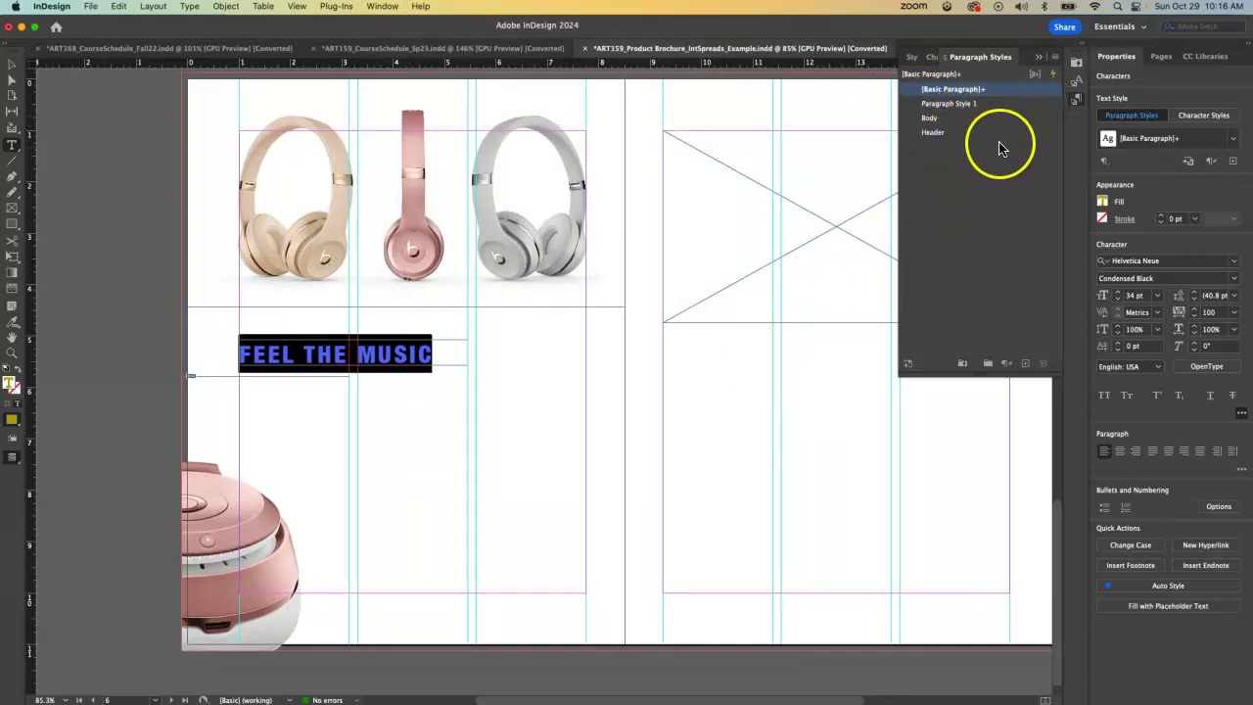
mouse_move(983, 90)
click(1057, 58)
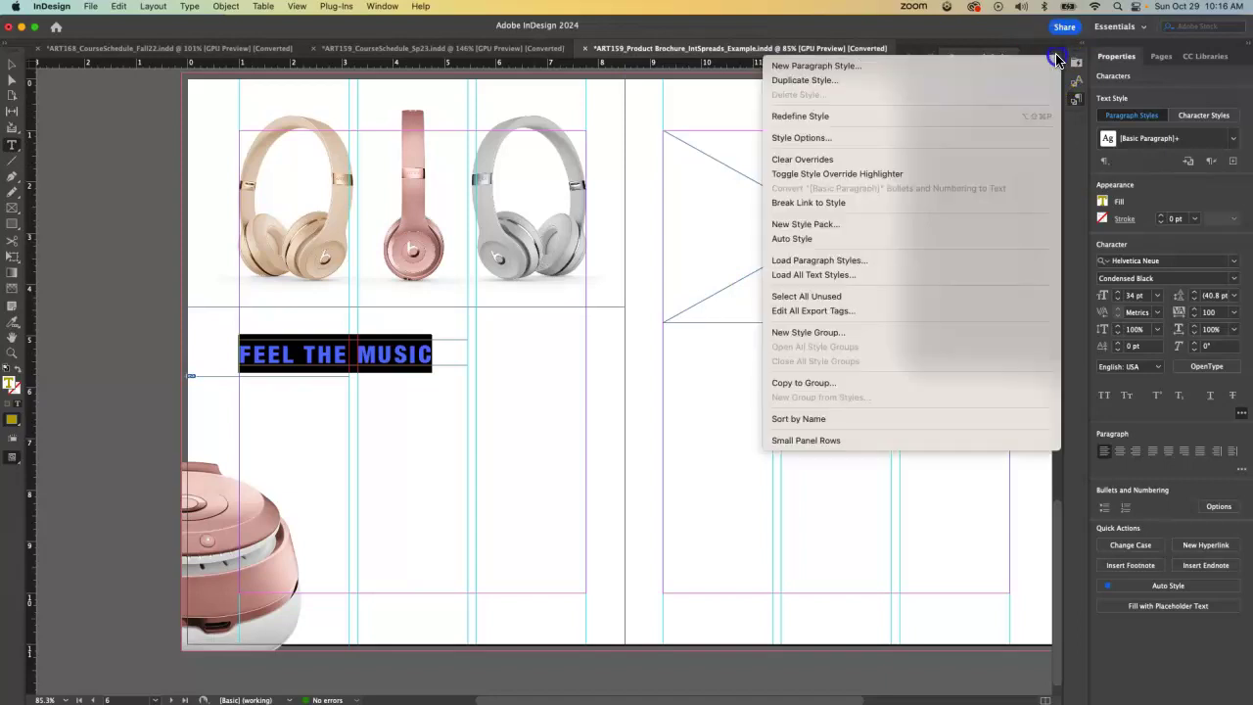
click(896, 66)
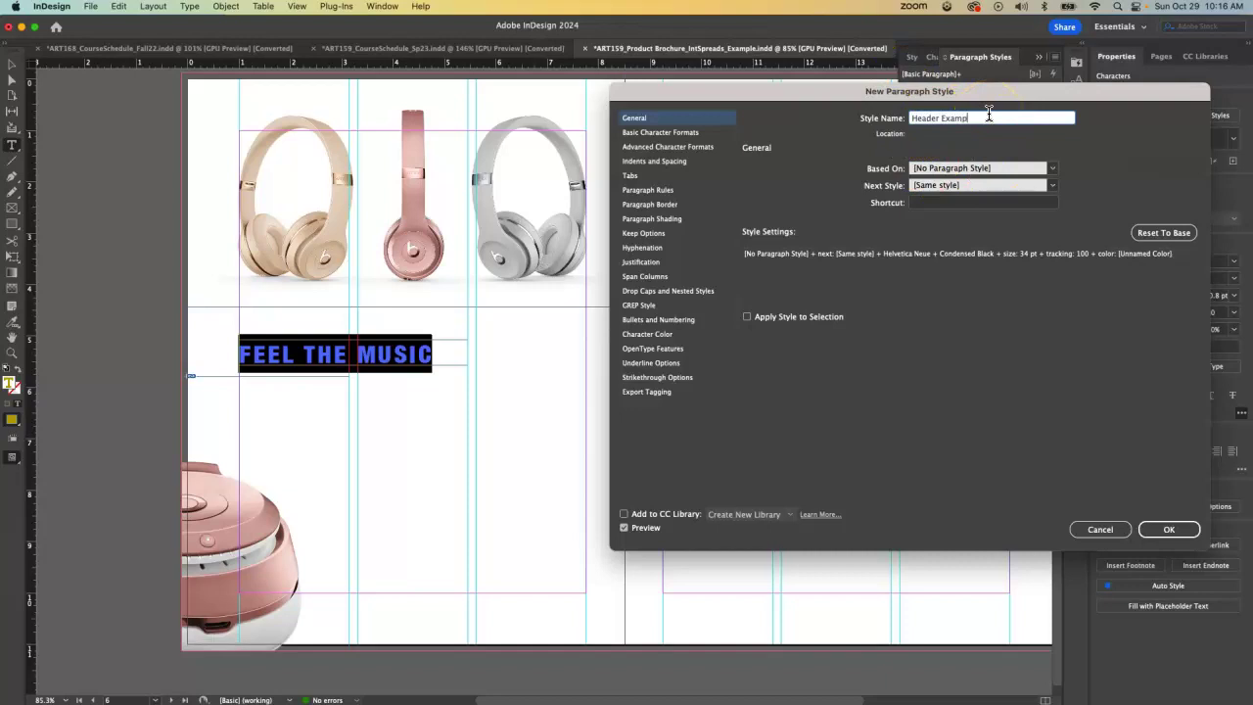
click(657, 132)
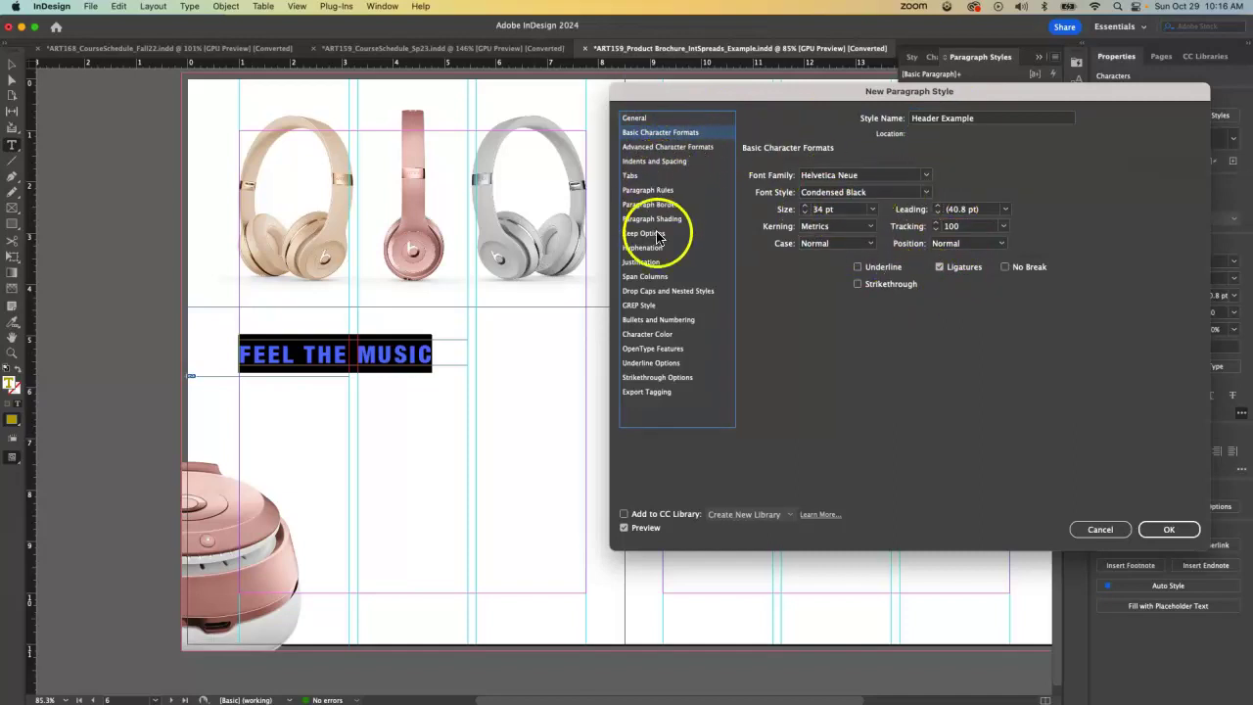
click(652, 335)
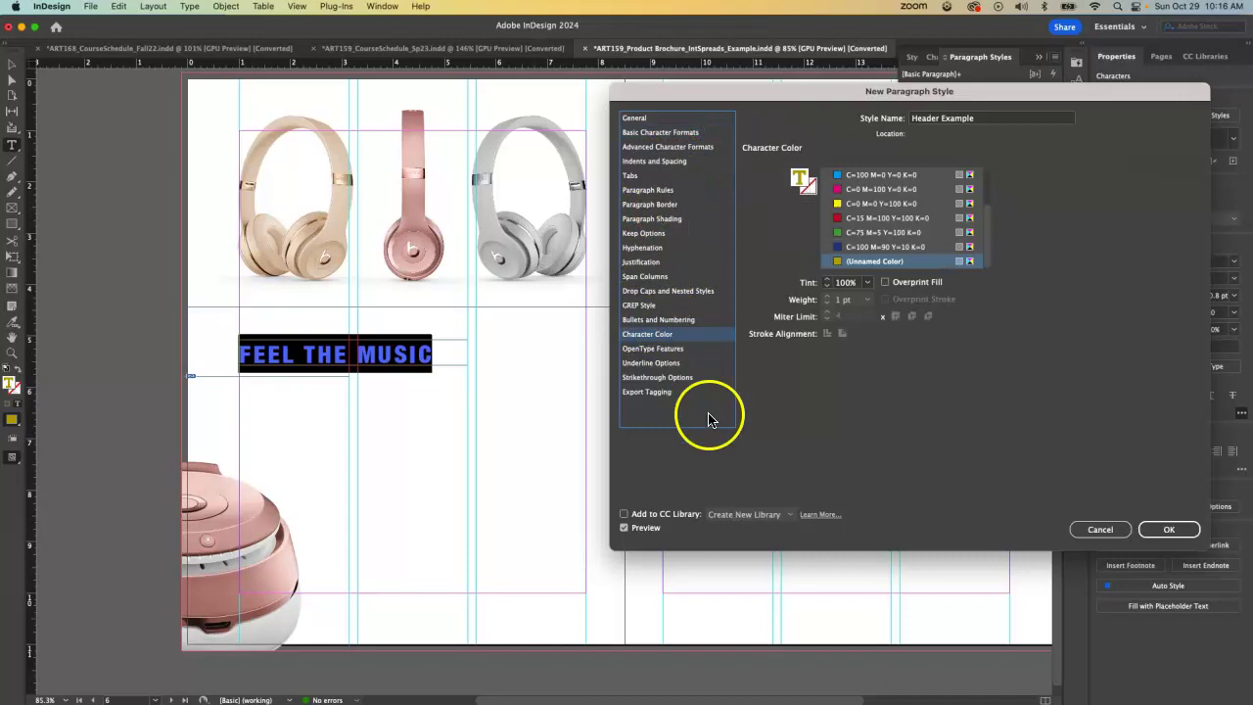
click(1167, 529)
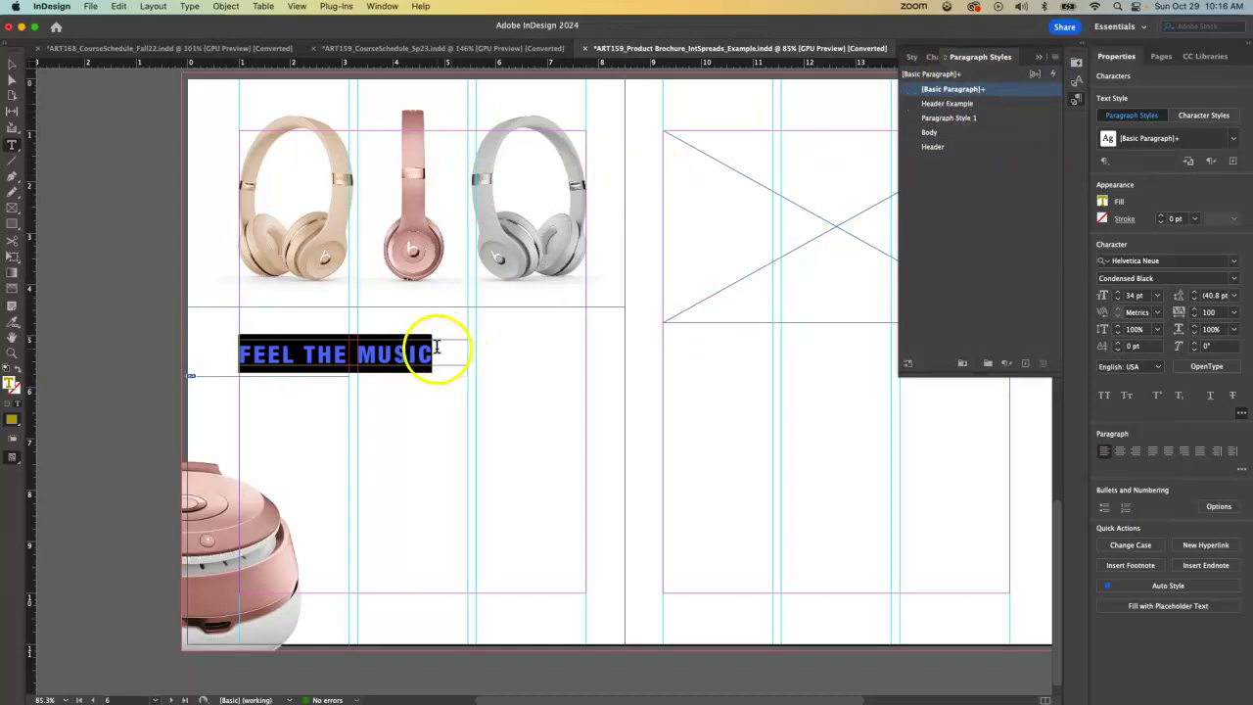
Apply the Header Example paragraph style to the FEEL THE MUSIC headline and deselect it.
click(974, 105)
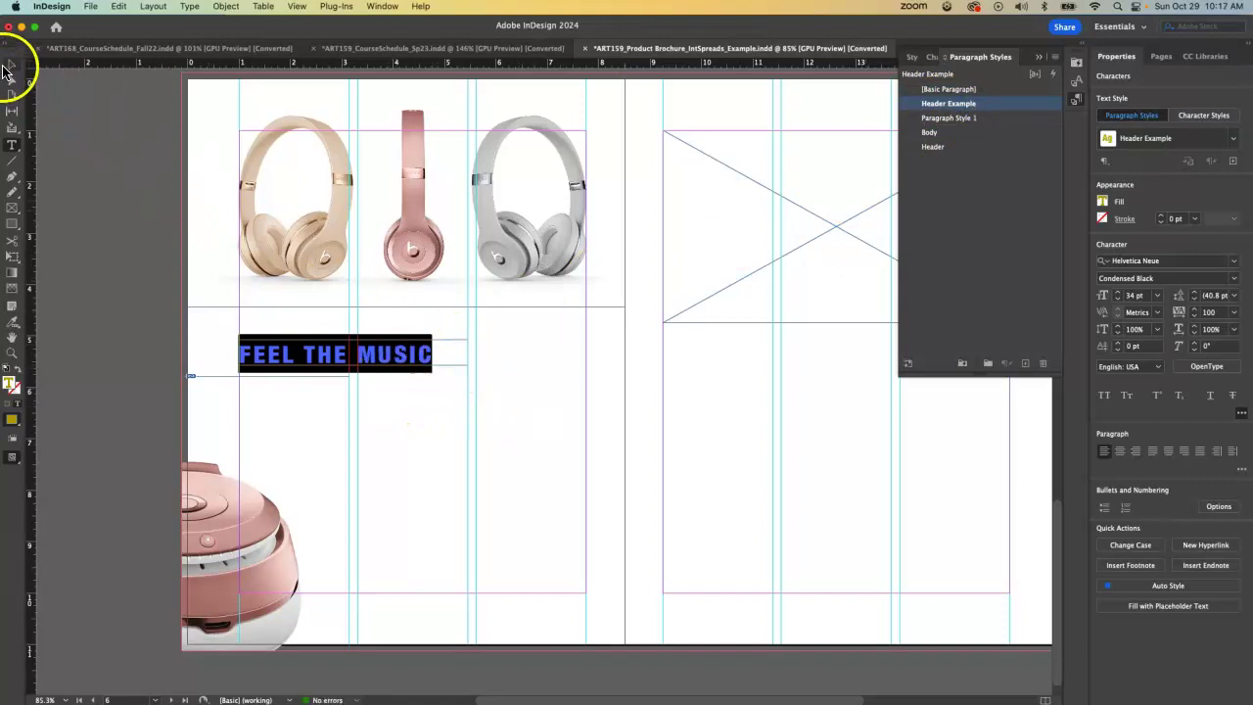
click(12, 64)
click(105, 119)
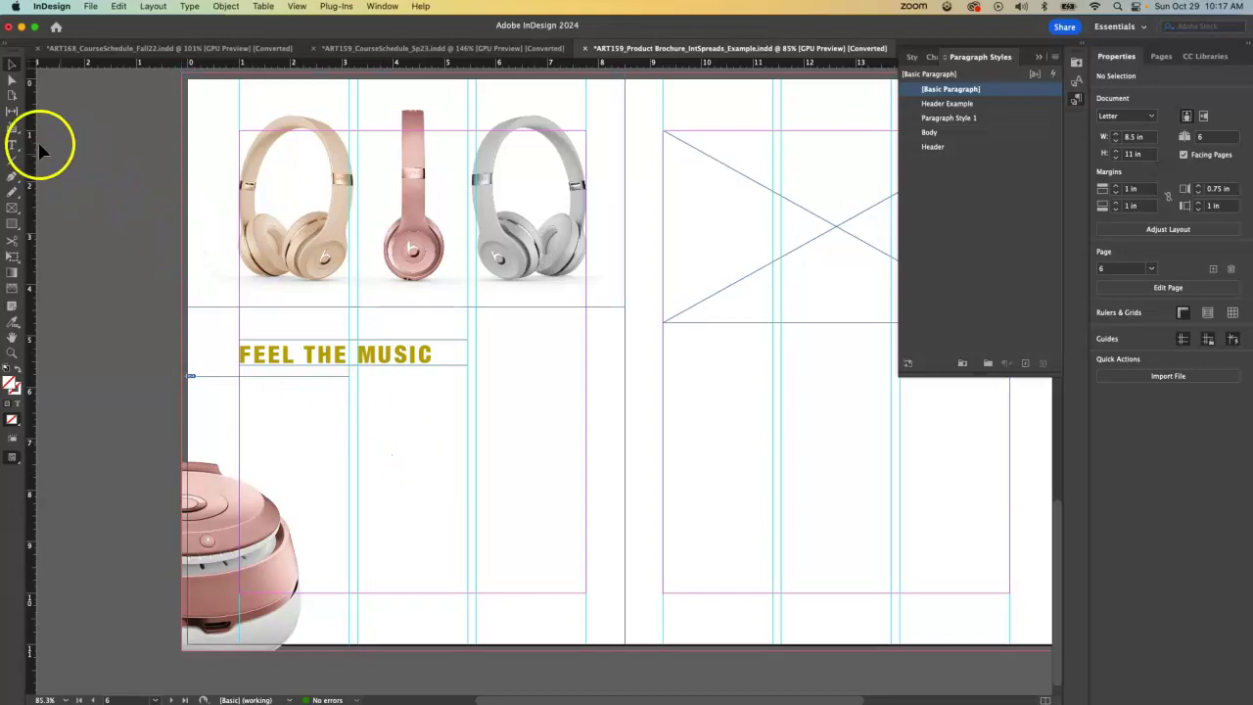
Add a horizontal ruler guide just below the headline frame at about Y 5.67 in.
click(10, 149)
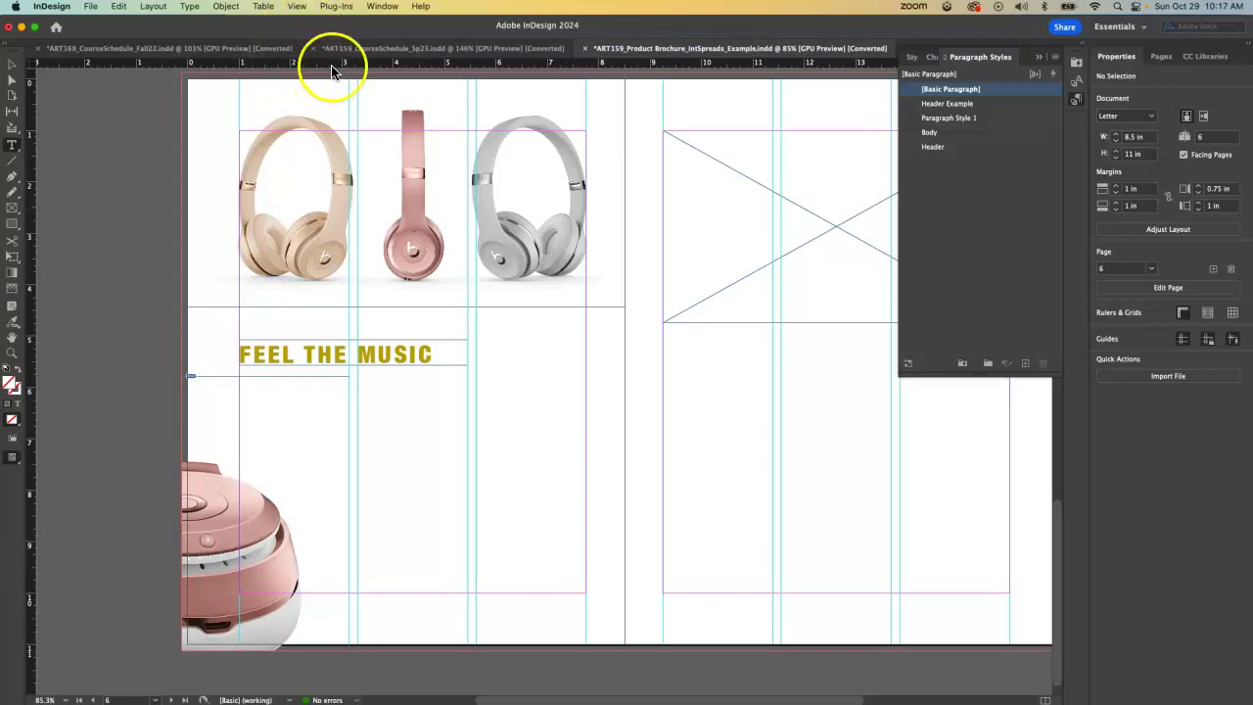
click(298, 7)
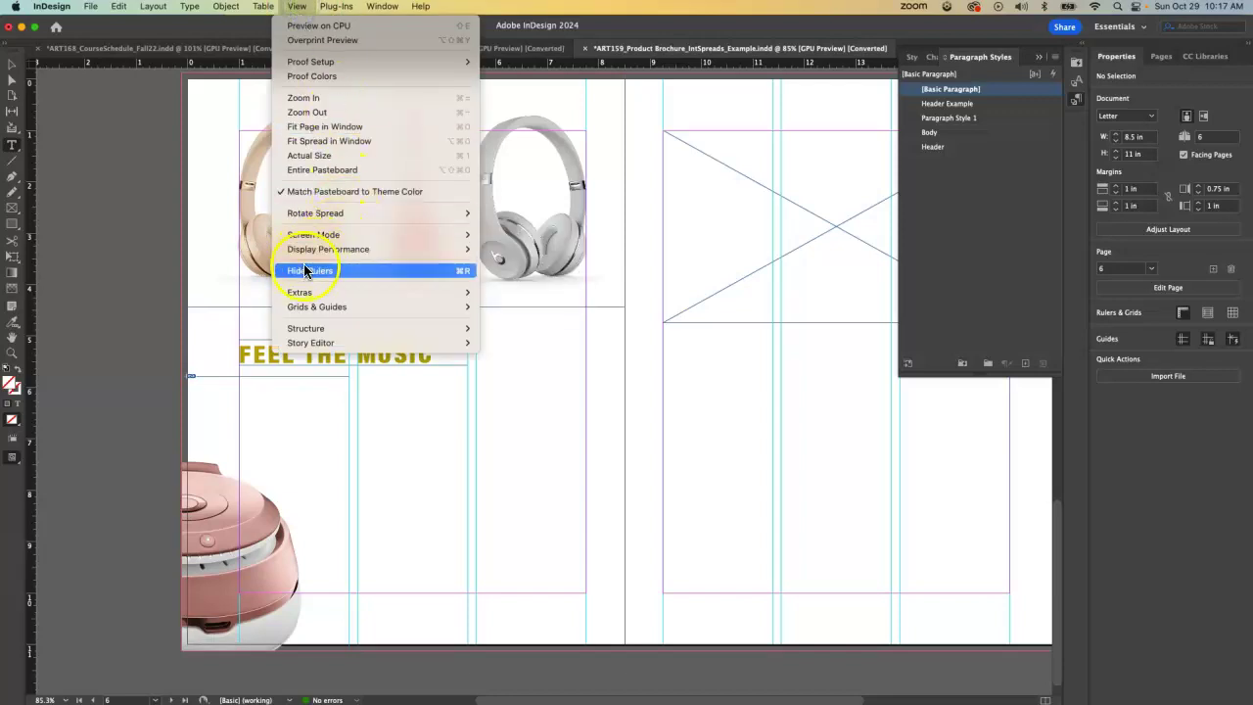
click(98, 123)
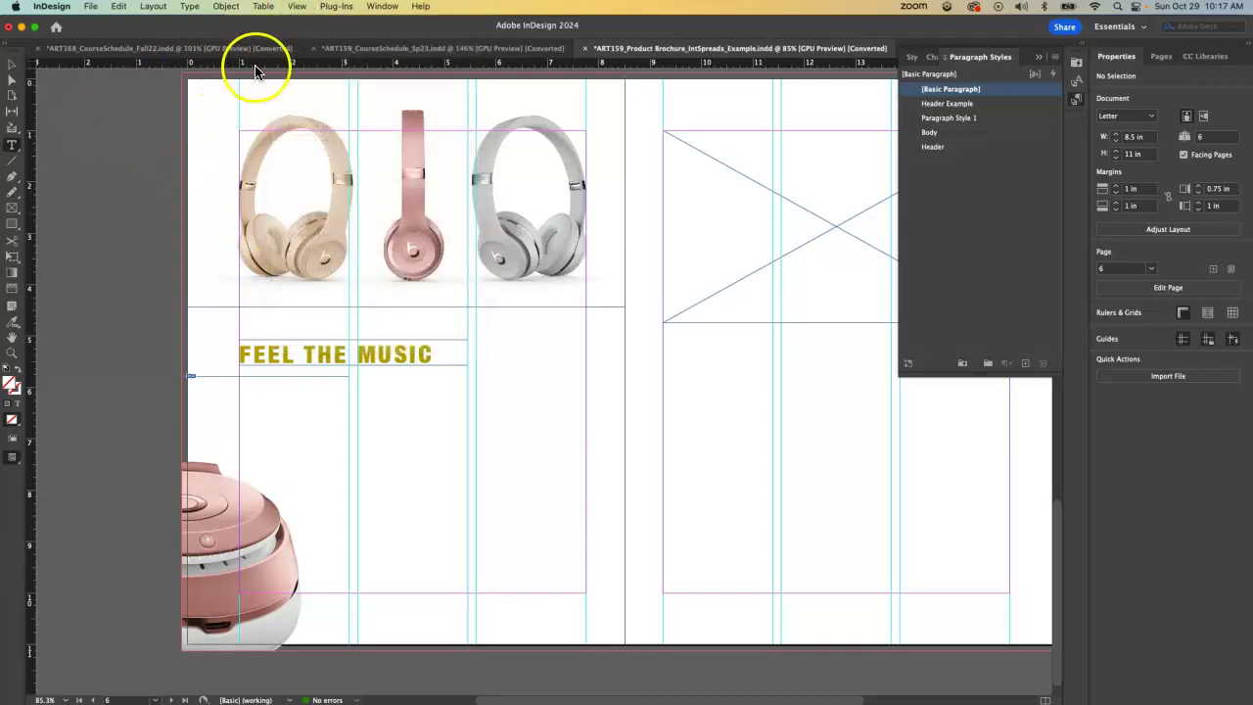
drag(261, 63, 282, 374)
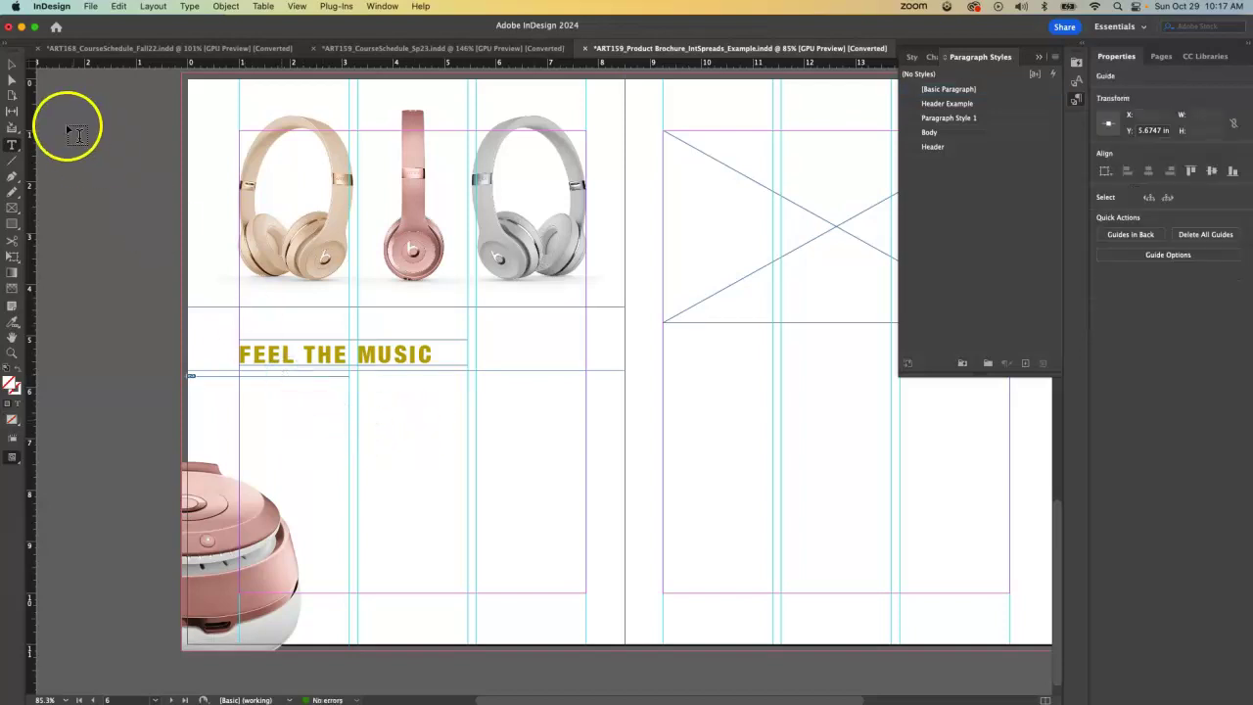
Lower the top edge of the rose headphone image frame to about Y 6.8 in, leaving its bottom edge fixed.
click(12, 64)
click(274, 452)
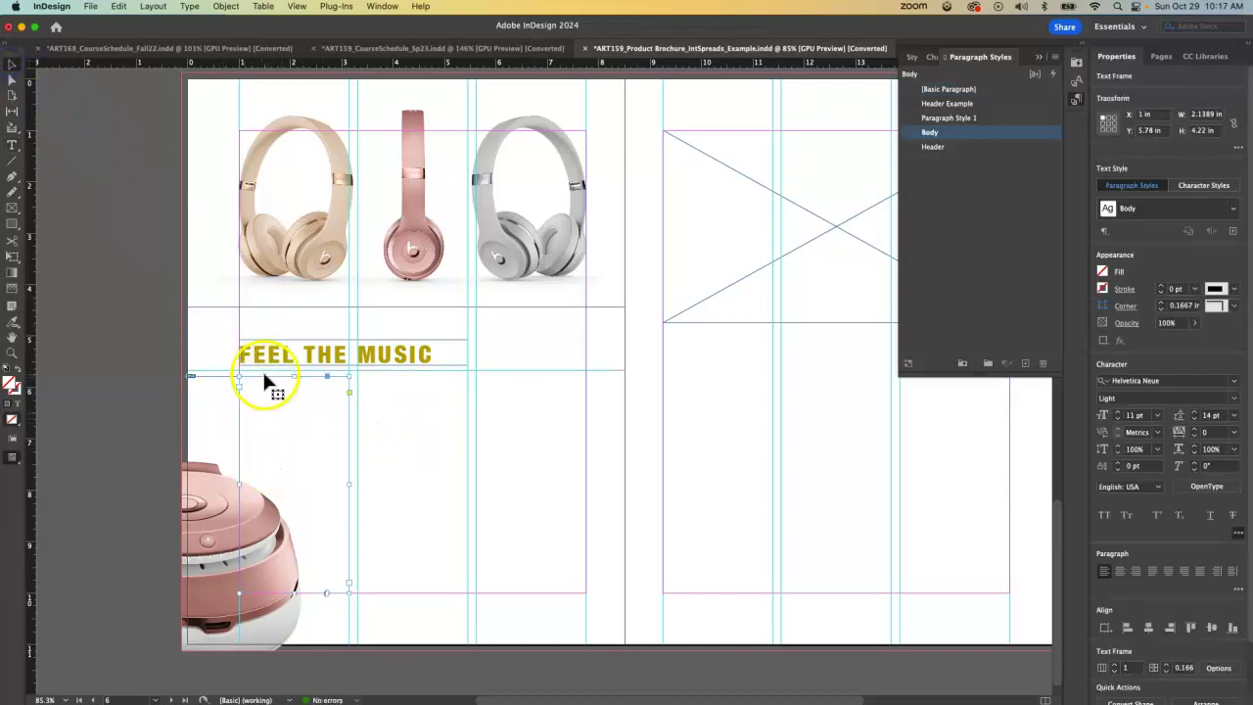
click(220, 396)
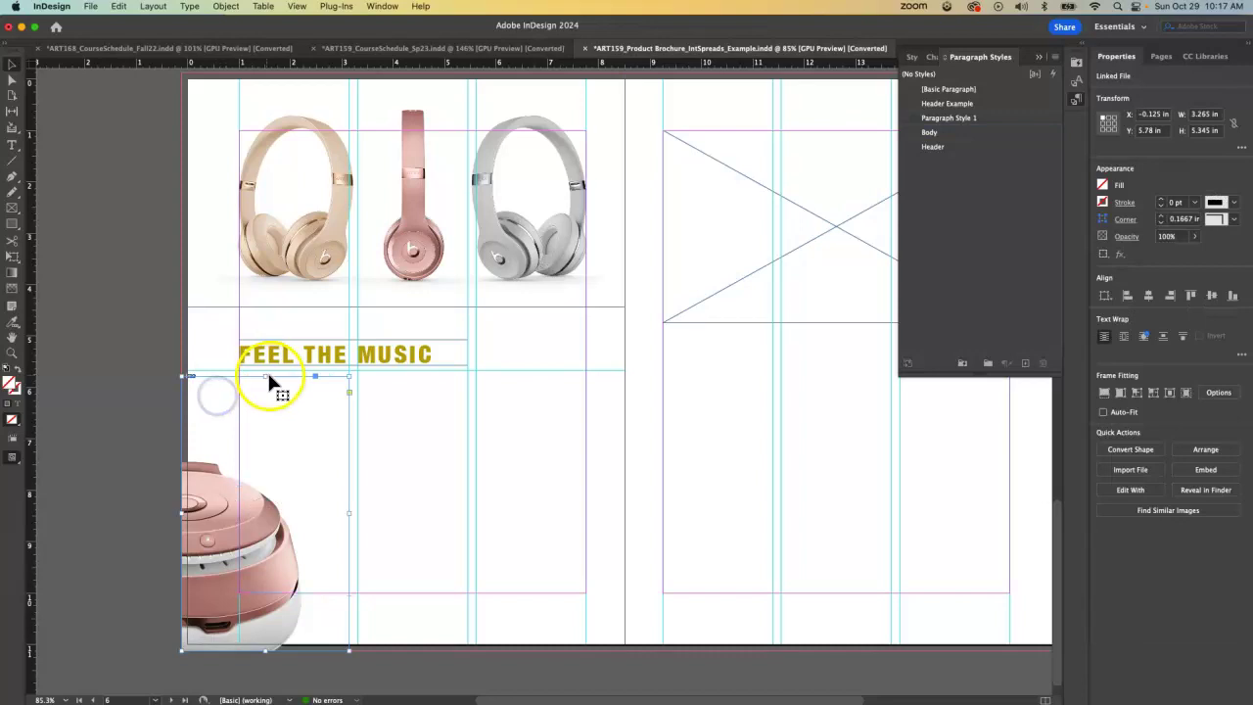
drag(263, 384, 253, 424)
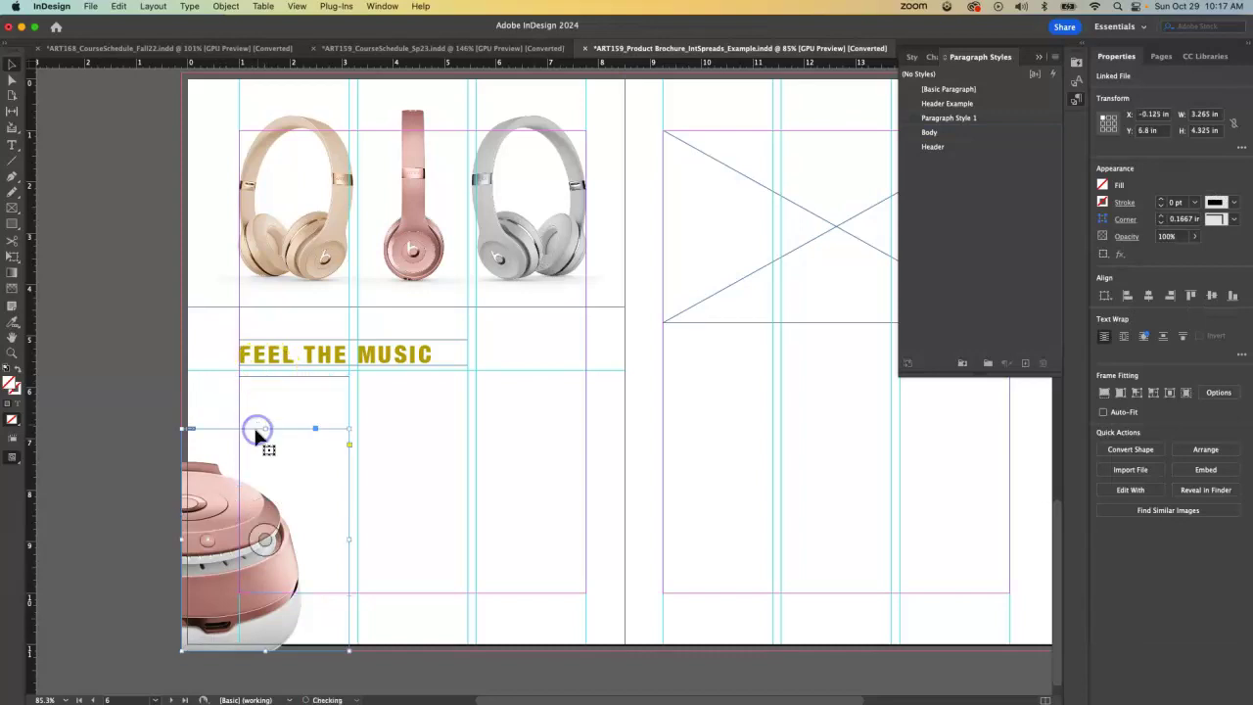
click(80, 375)
Delete the old body text frame and create three text frames, one per column, from the guide below the headline to the bottom margin.
click(272, 414)
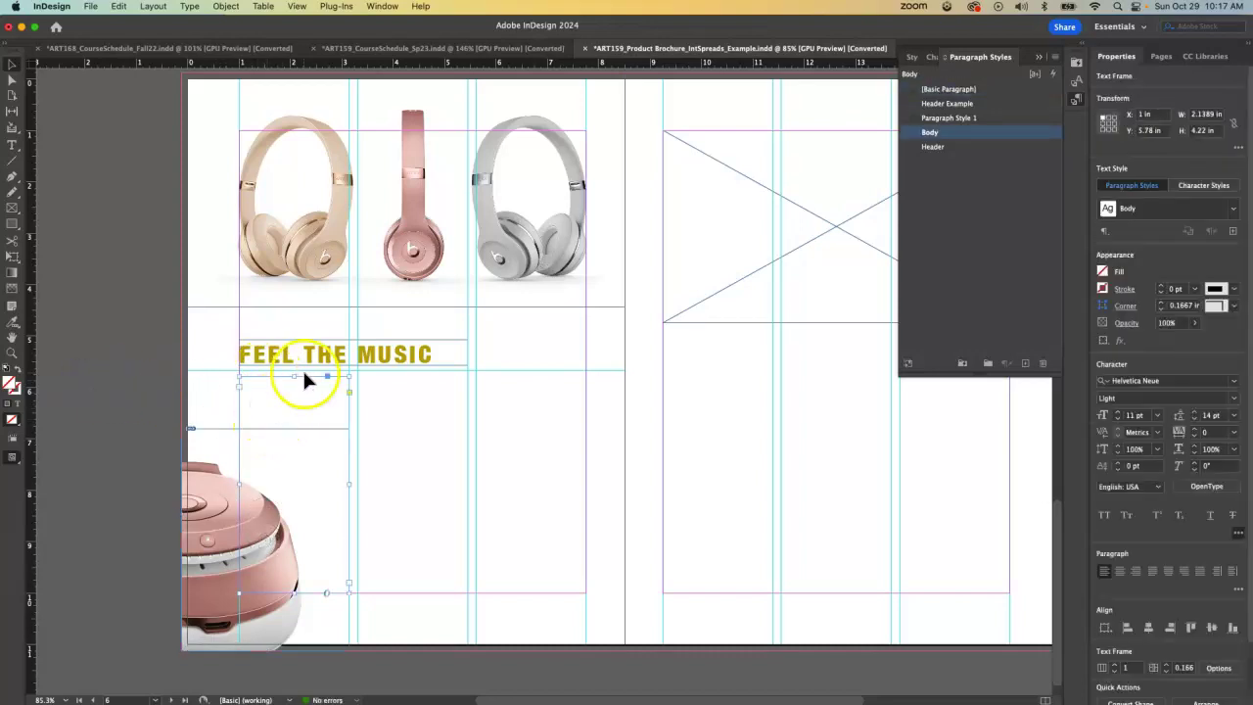
click(302, 367)
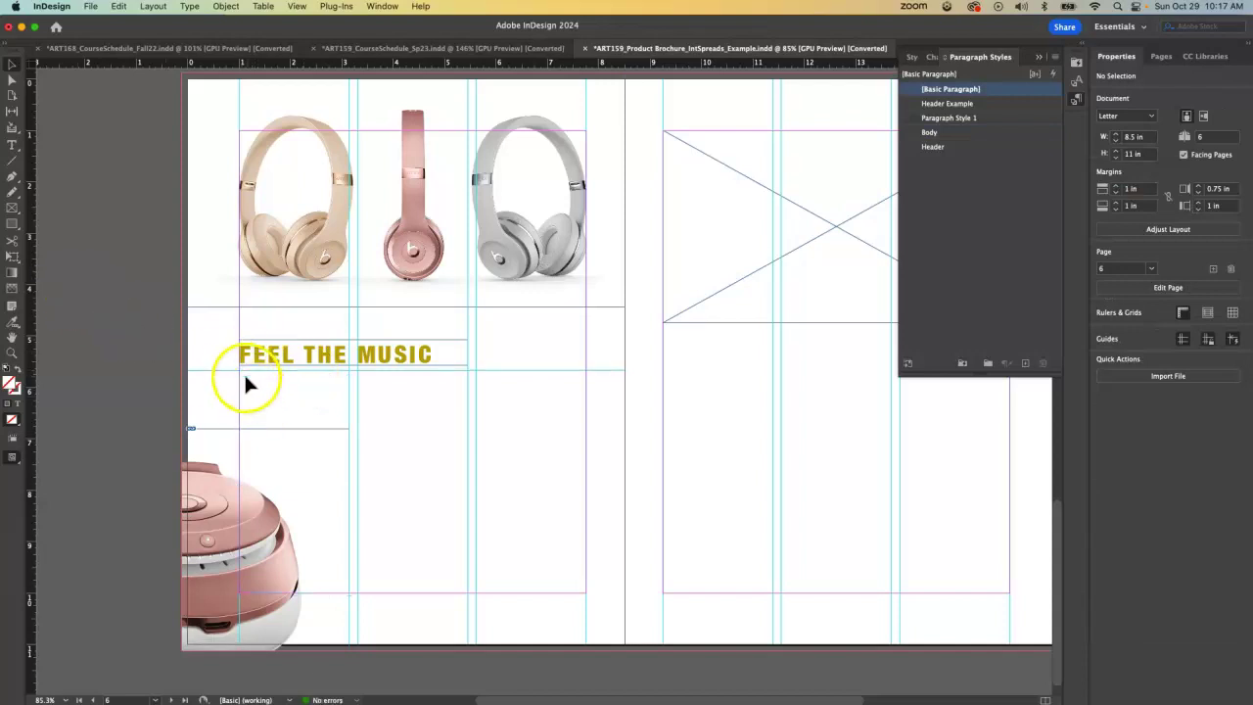
click(11, 144)
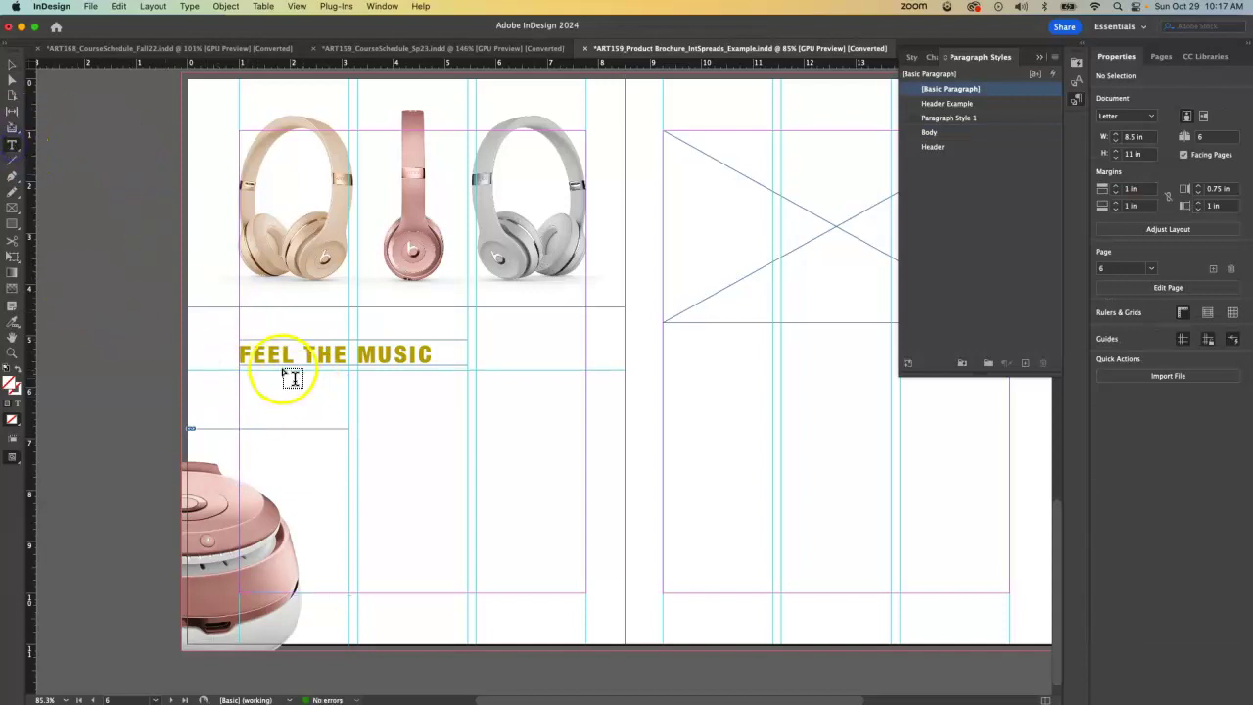
drag(240, 372, 349, 593)
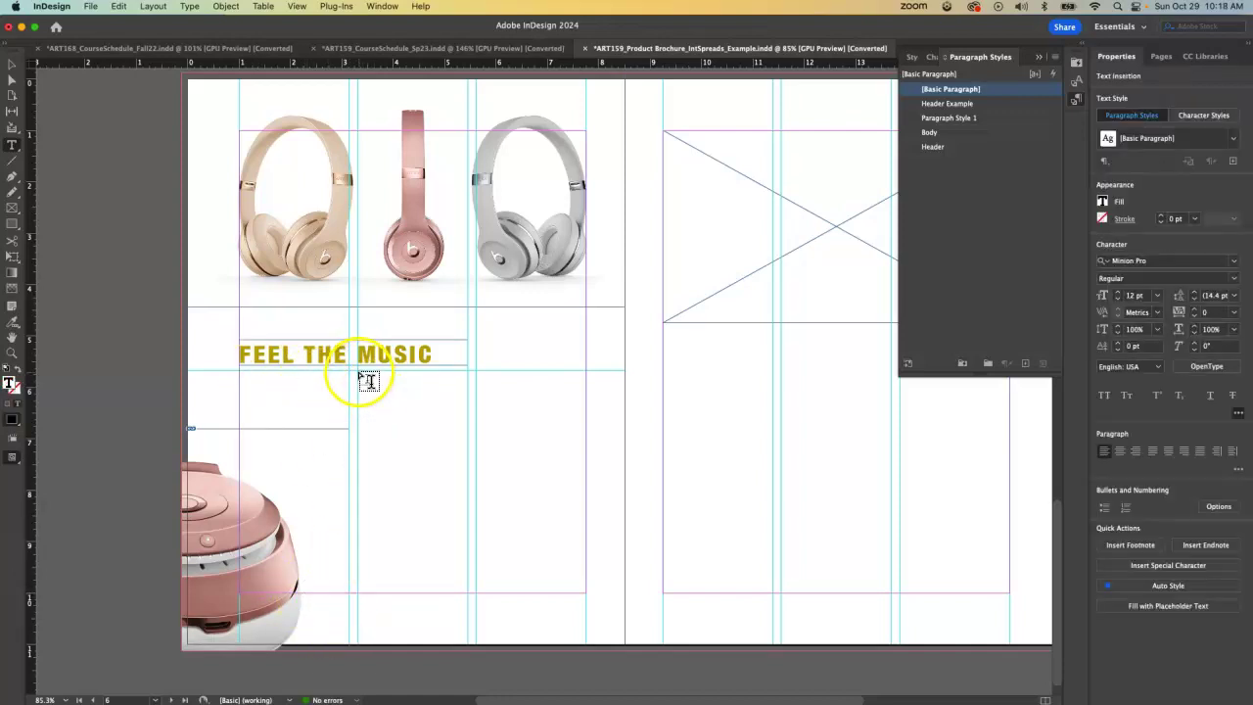
drag(363, 372, 469, 594)
drag(478, 372, 588, 595)
click(8, 64)
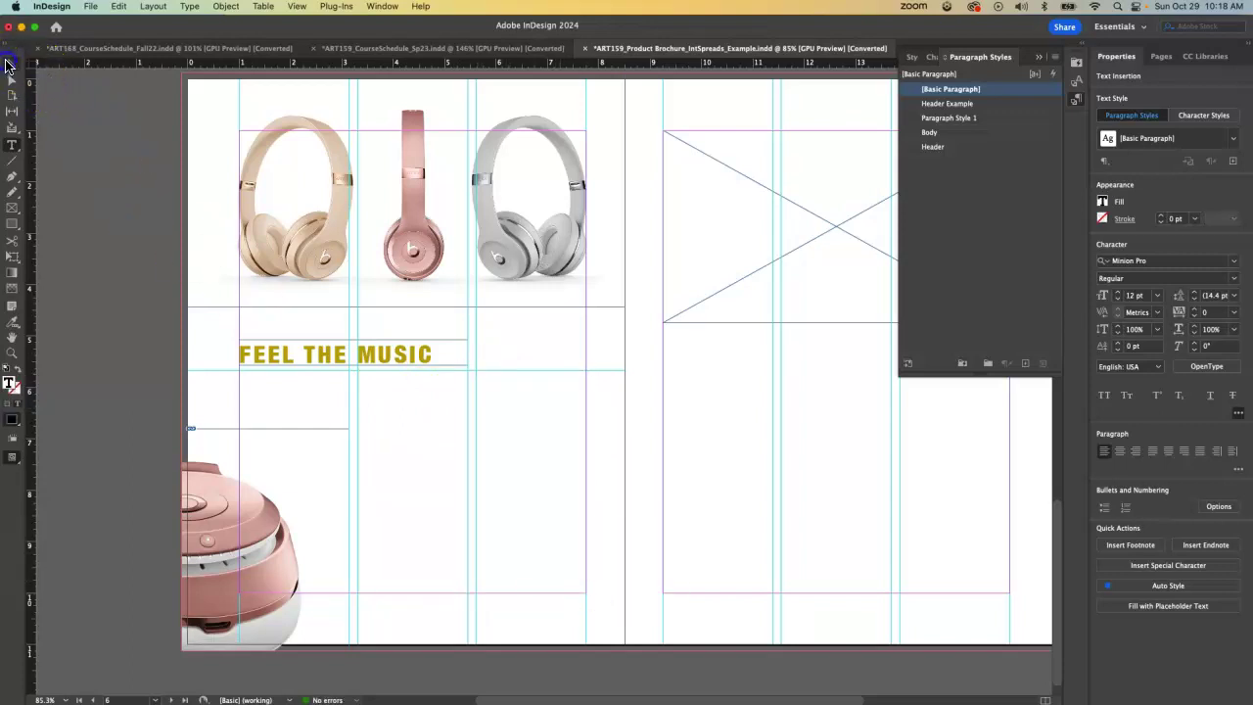
Select each of the three column text frames in turn to check their placement.
click(61, 265)
click(288, 391)
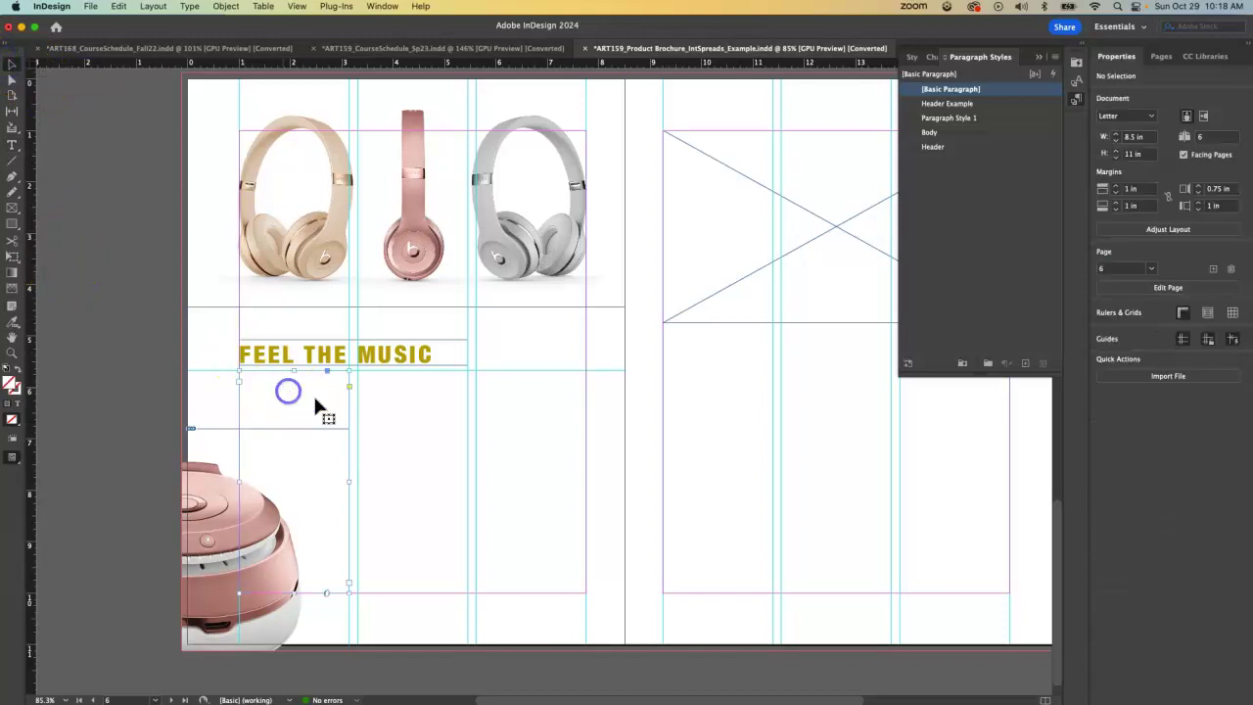
click(400, 411)
click(492, 417)
click(310, 384)
key(super+z)
click(389, 411)
click(516, 443)
click(319, 383)
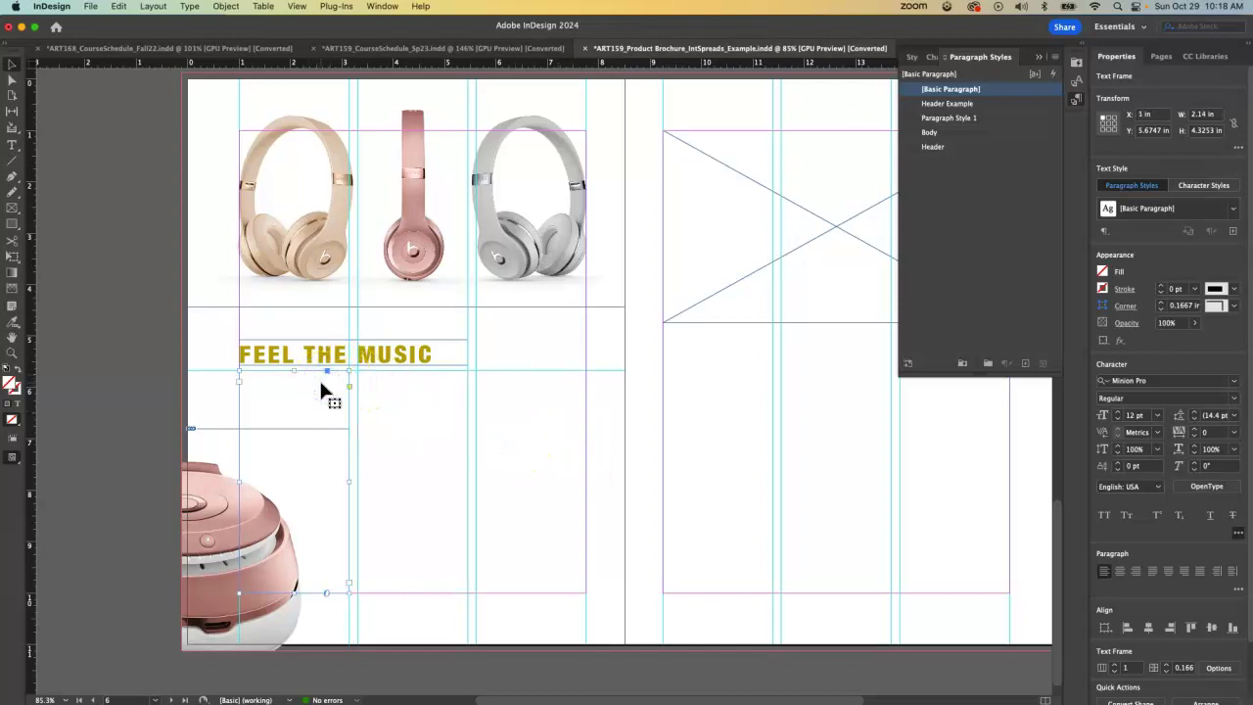
click(338, 411)
click(293, 388)
Thread the three column text frames from first to second to third, and reselect the first frame.
right_click(347, 577)
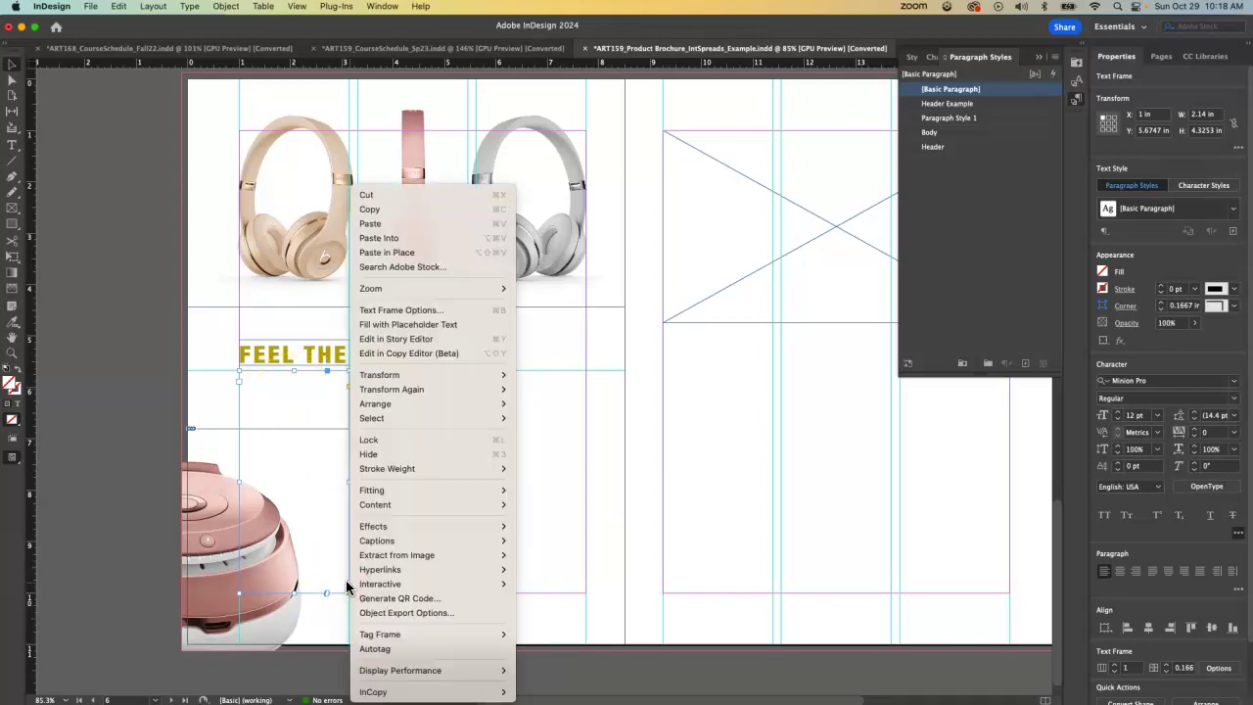
click(346, 582)
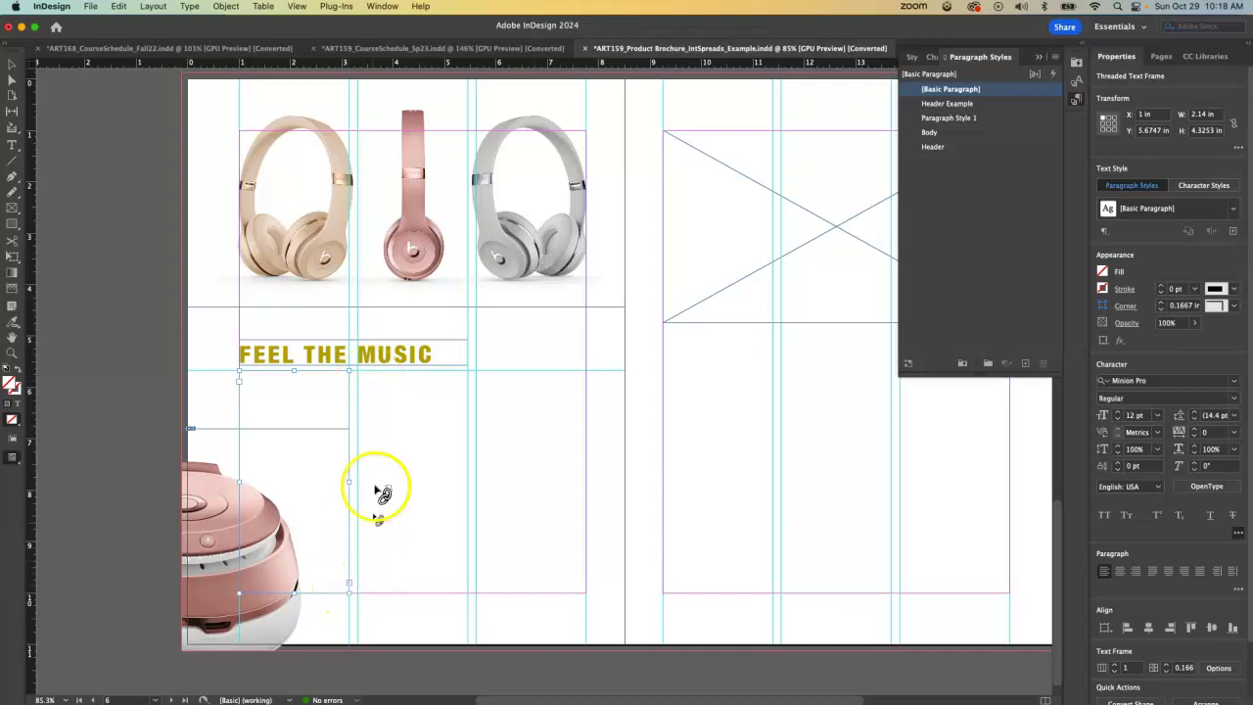
click(368, 378)
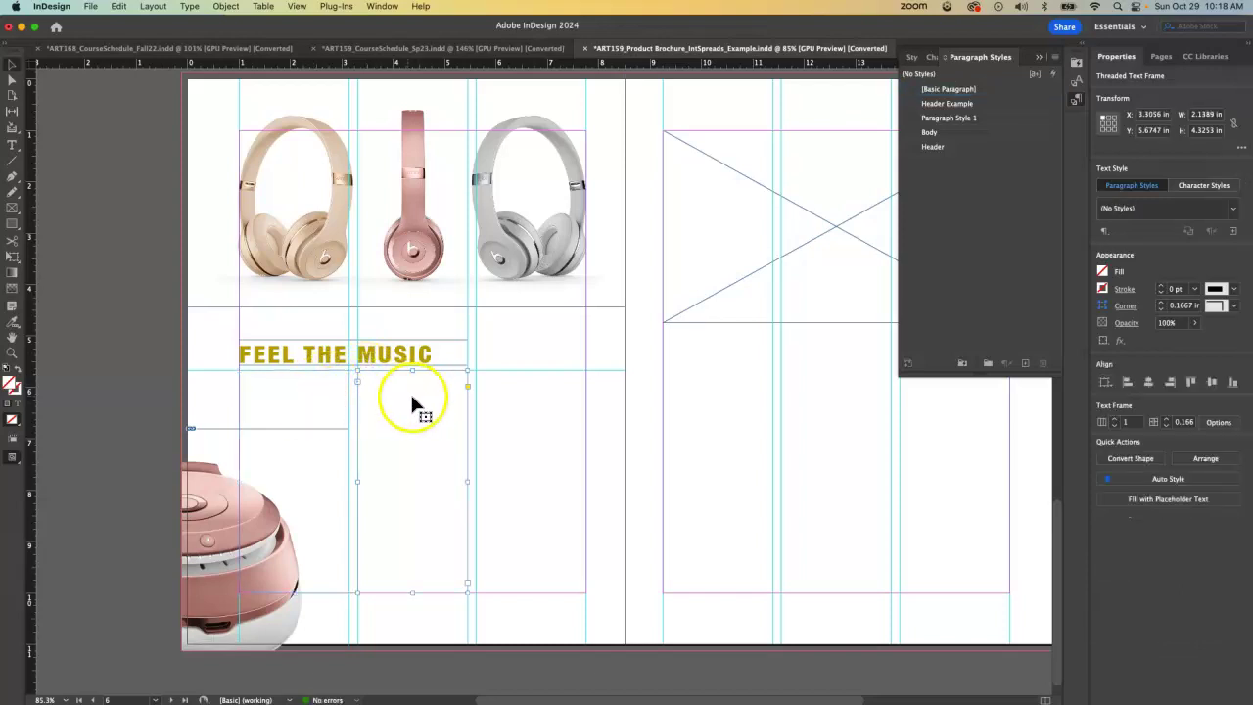
click(468, 584)
click(486, 377)
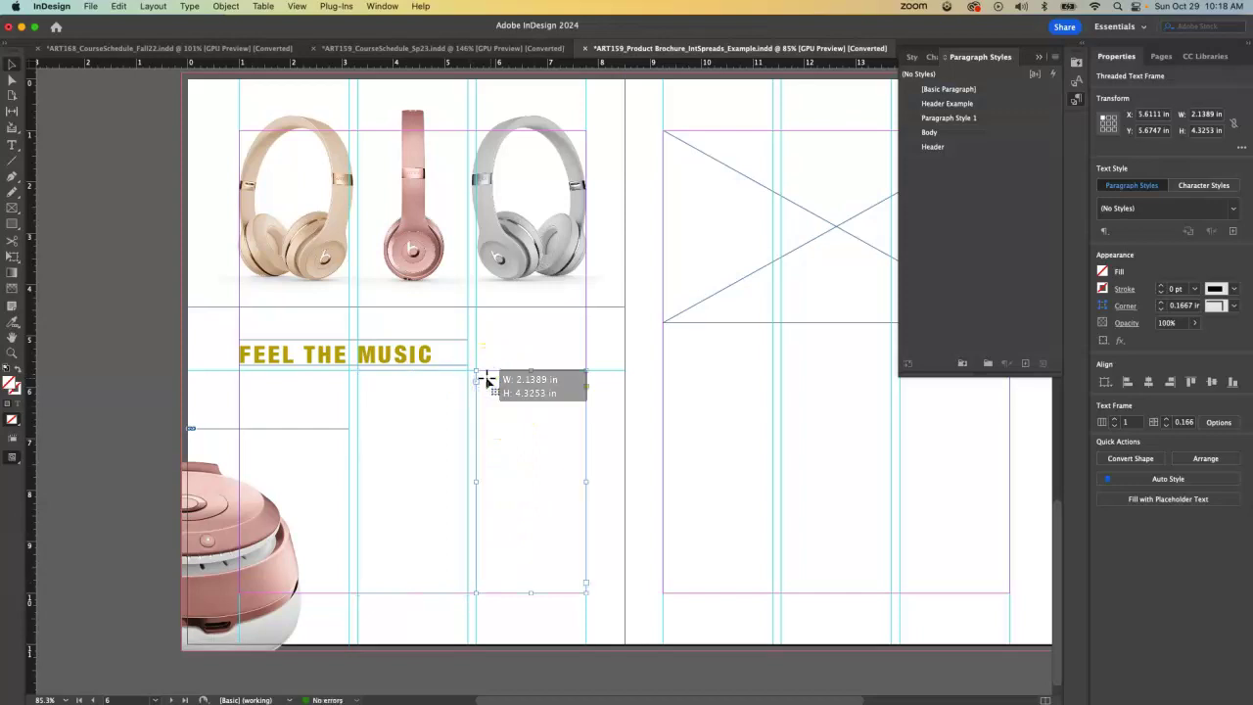
click(314, 379)
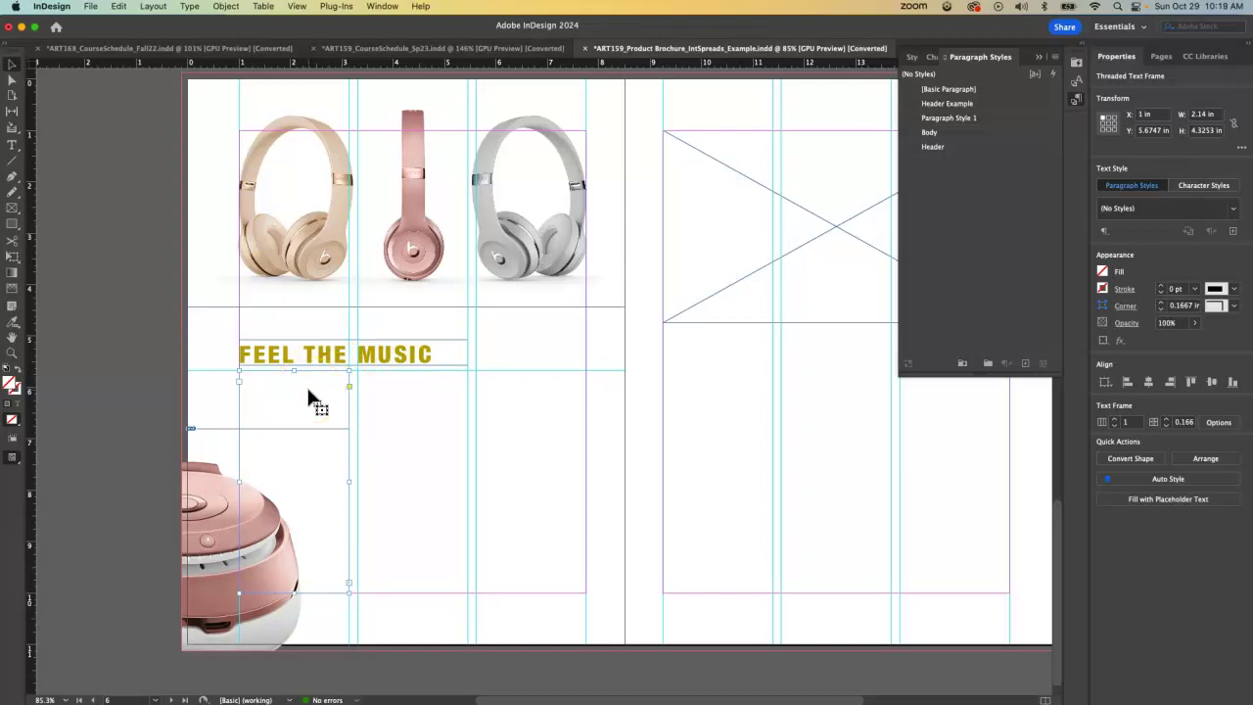
right_click(307, 395)
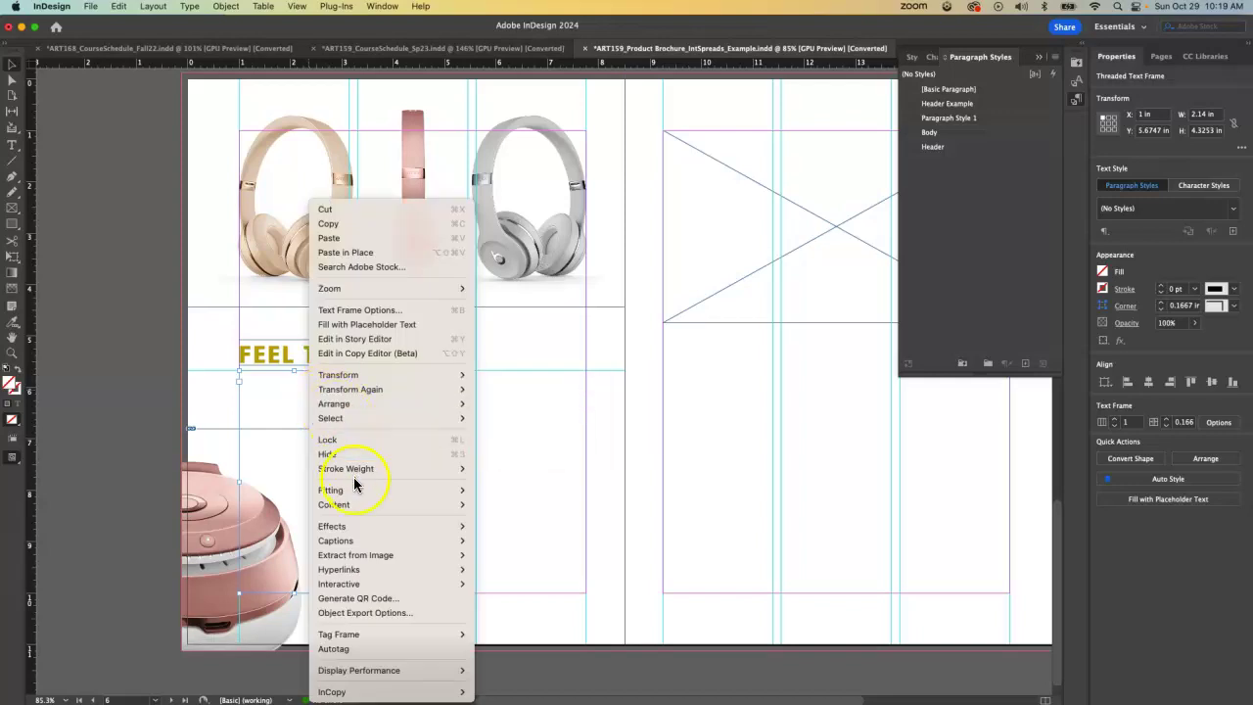
mouse_move(384, 506)
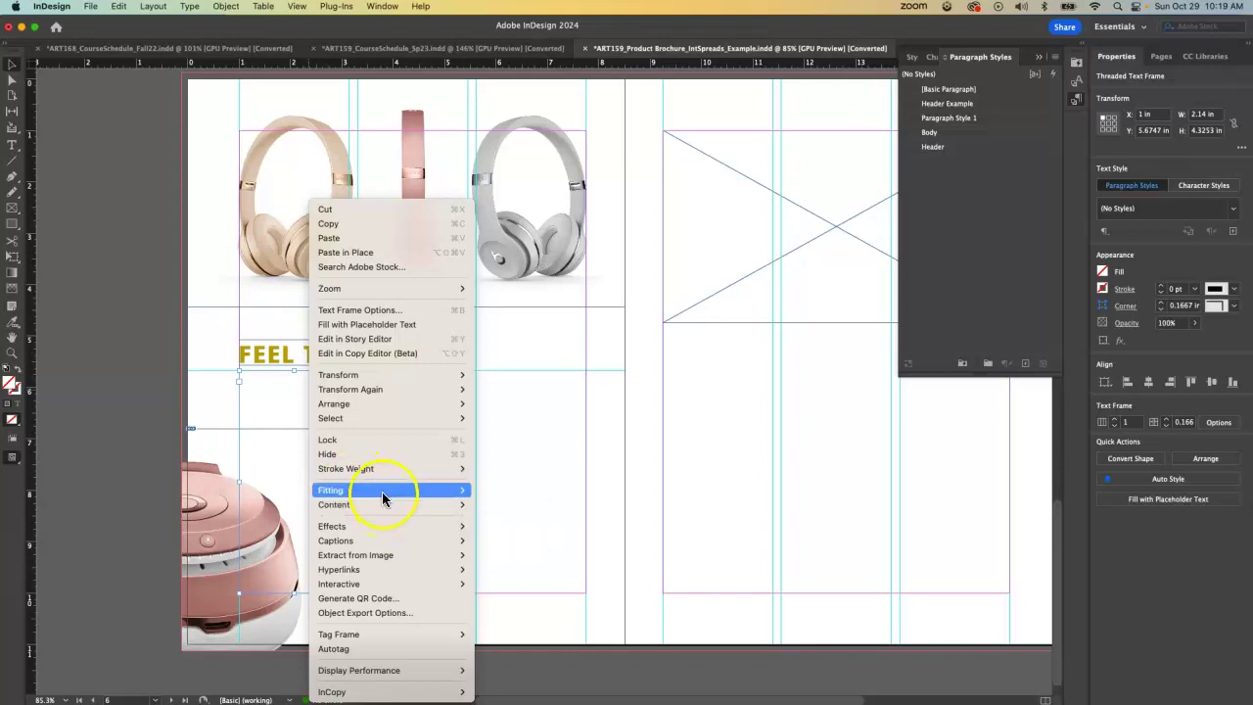
mouse_move(380, 545)
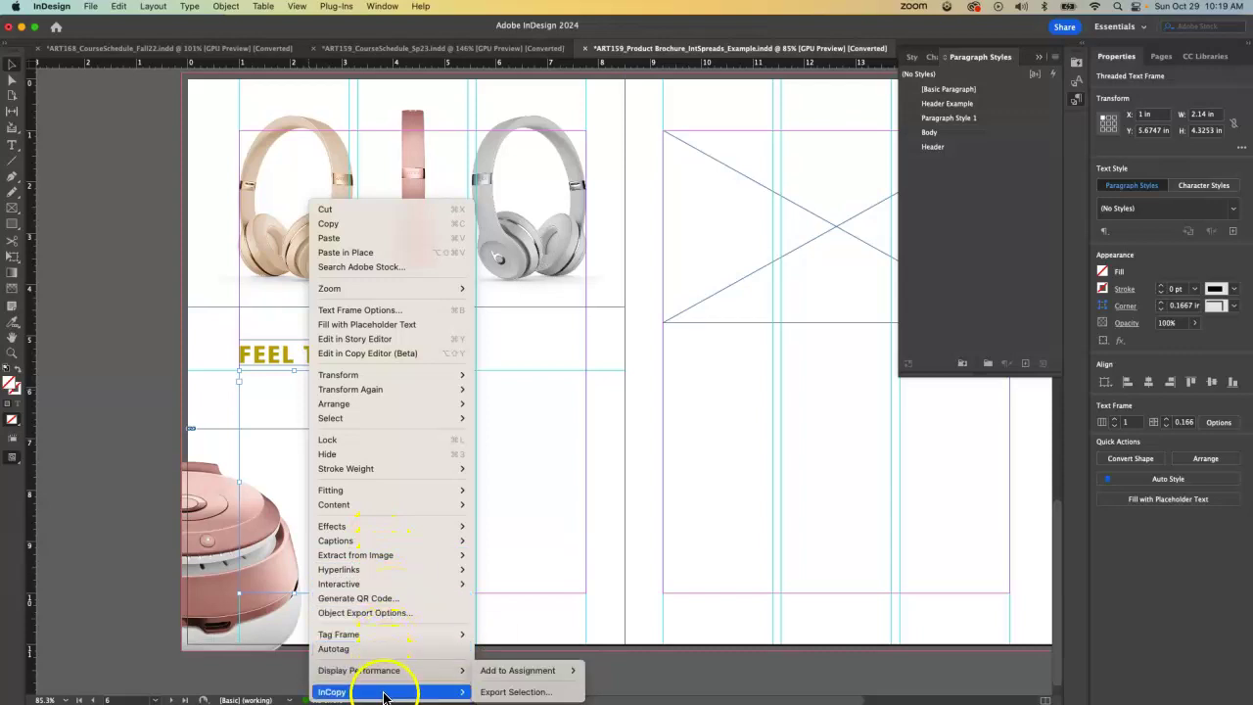
mouse_move(364, 584)
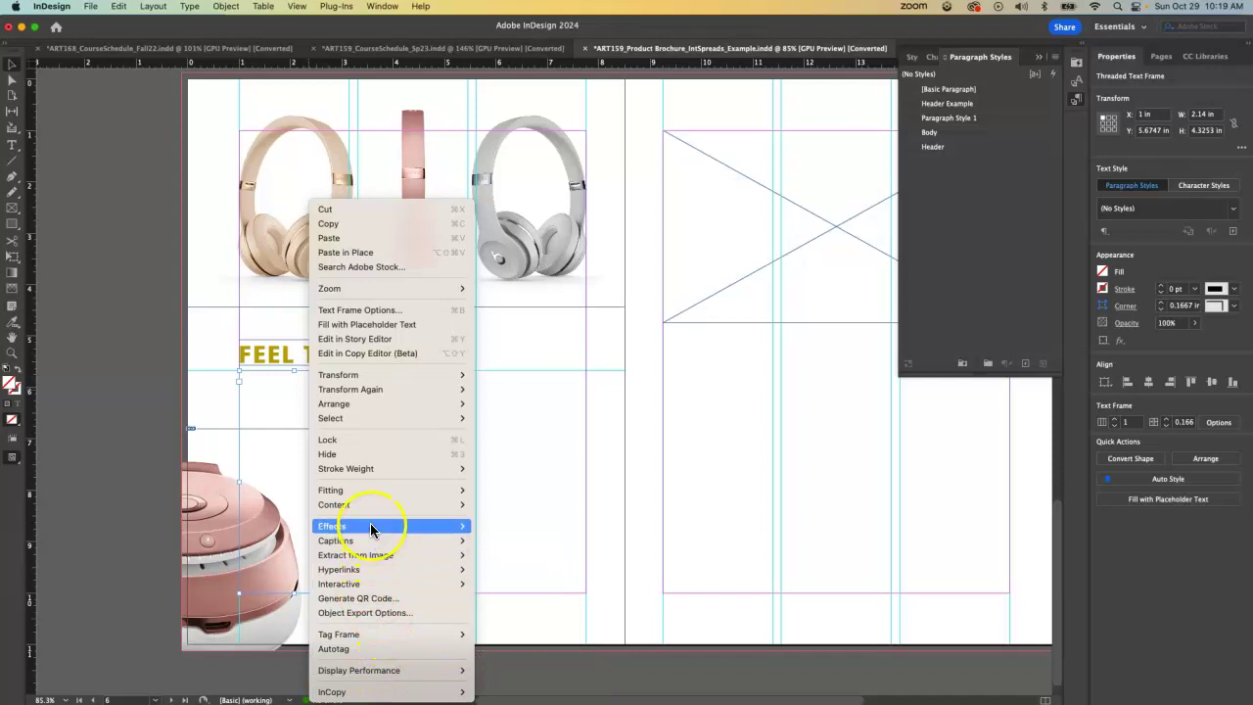
click(286, 476)
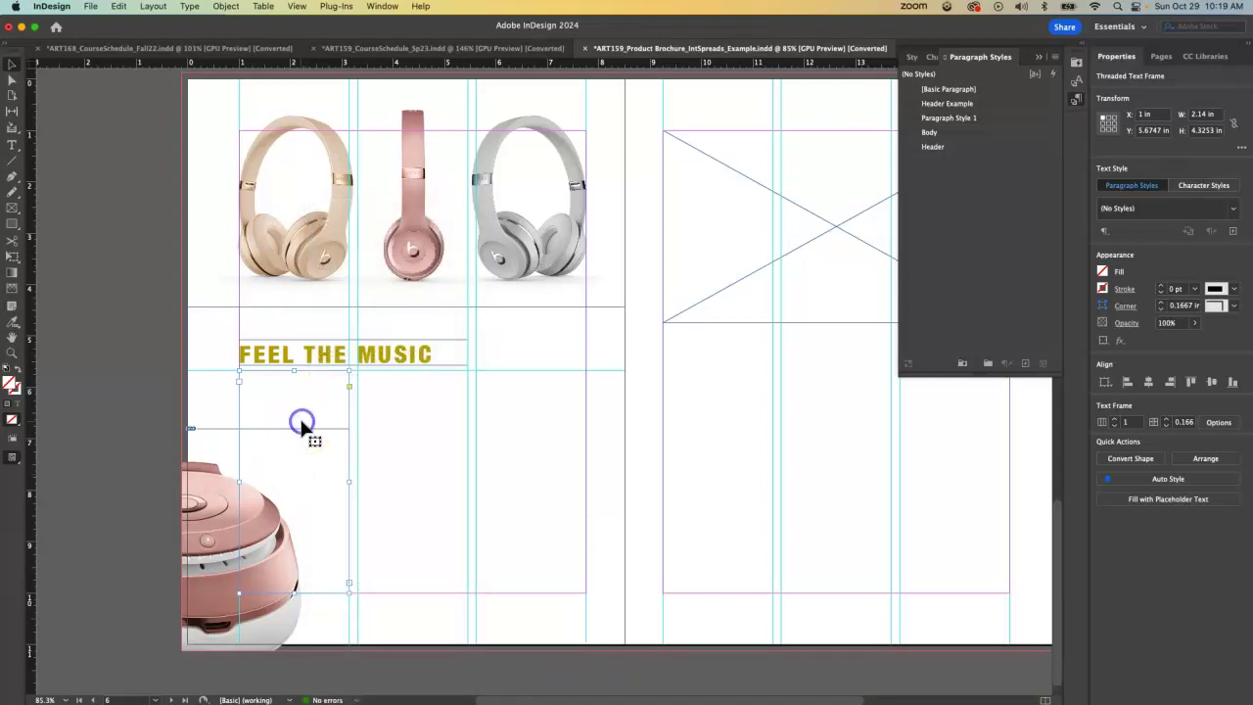
Fill the threaded text frames with placeholder text, starting from the first column.
click(12, 145)
right_click(308, 391)
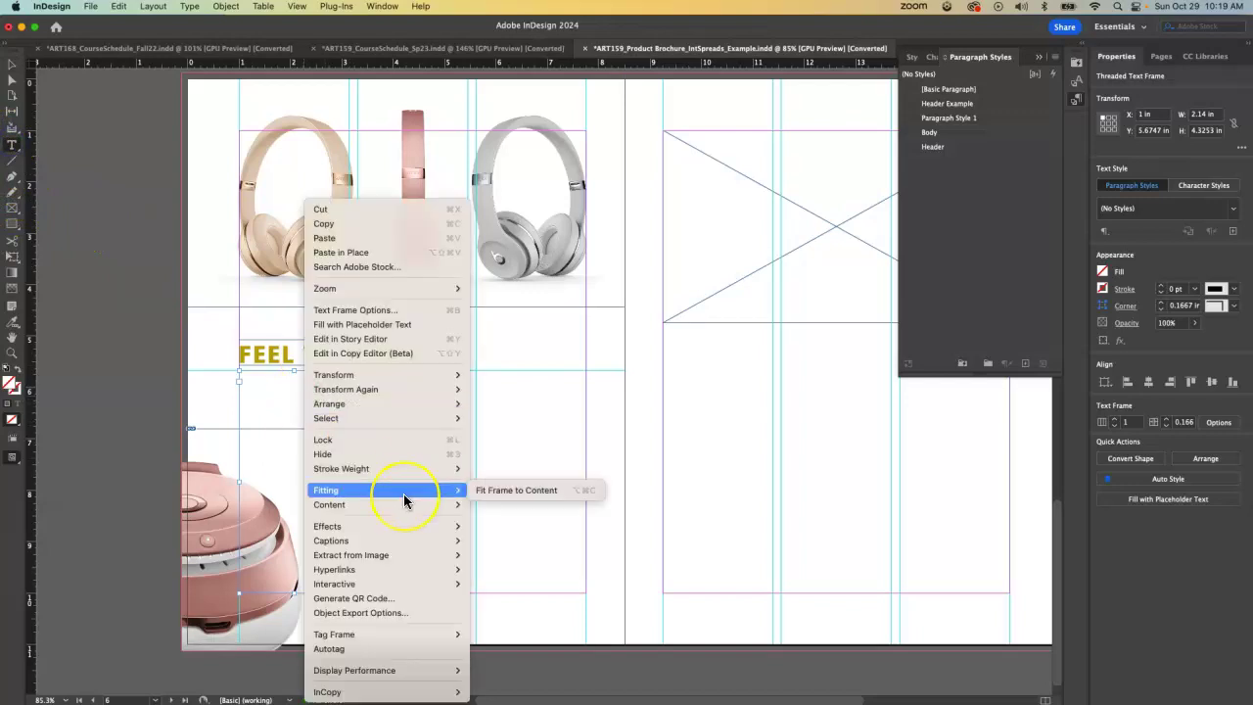
mouse_move(417, 584)
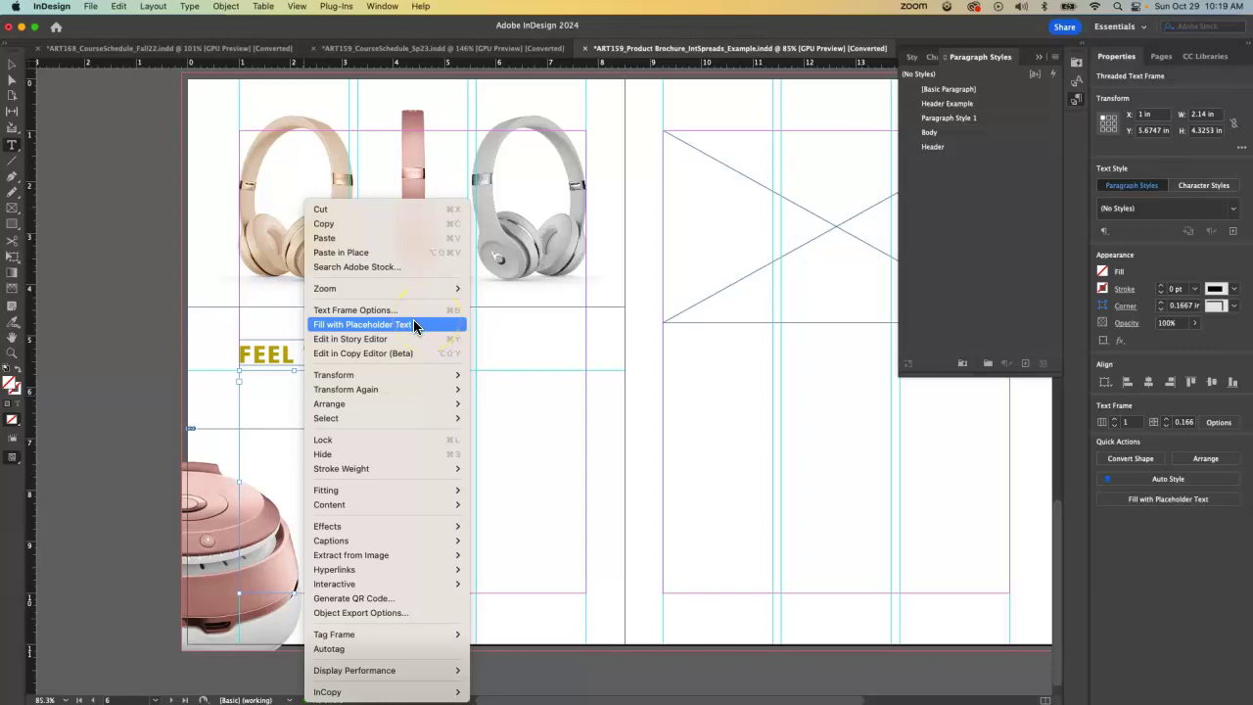
click(186, 5)
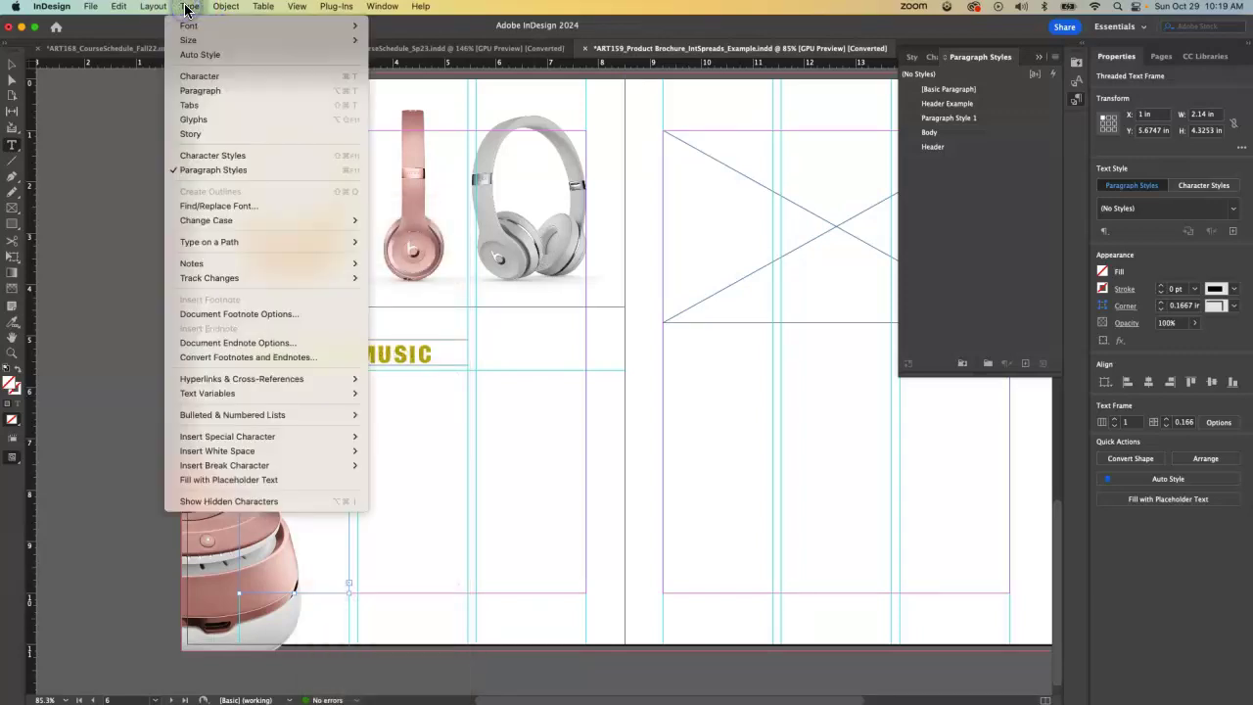
click(326, 479)
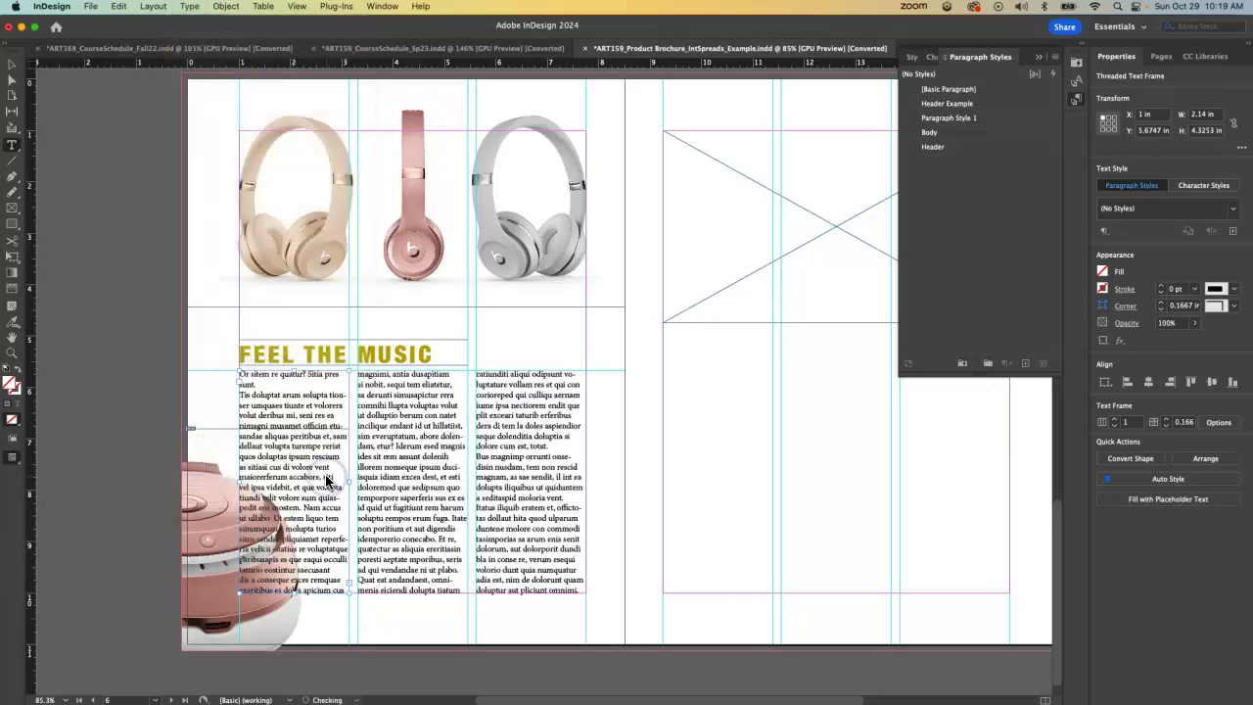
Delete the short two-line opening paragraph of the placeholder text in the first column.
click(278, 397)
drag(266, 382, 240, 374)
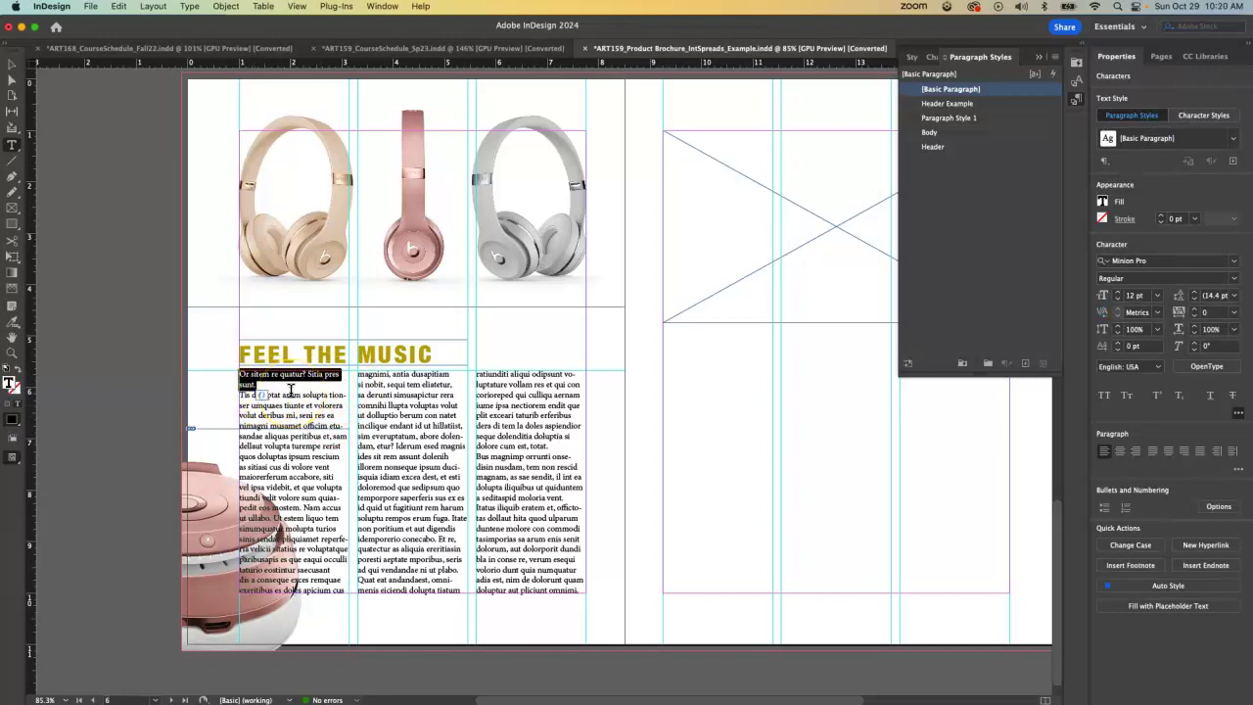
key(BackSpace)
key(BackSpace)
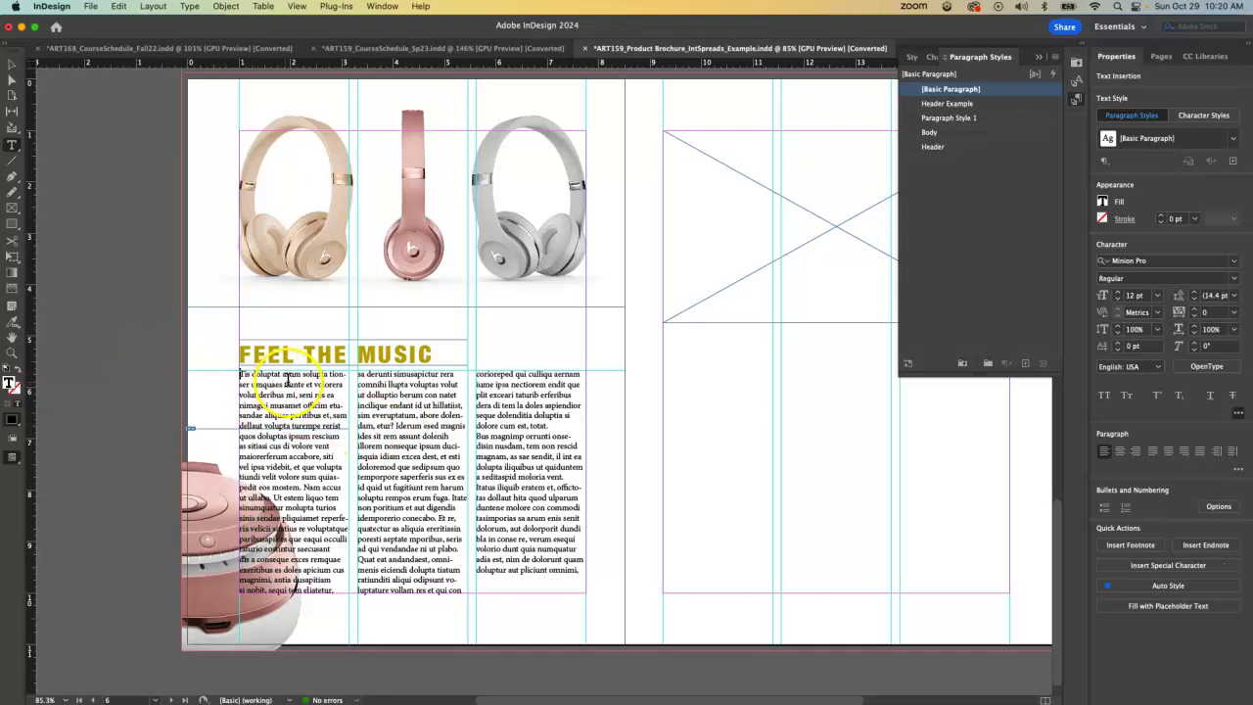
Show the hidden characters in the brochure's headline and body text.
scroll(288, 379, down, 1)
scroll(287, 380, up, 3)
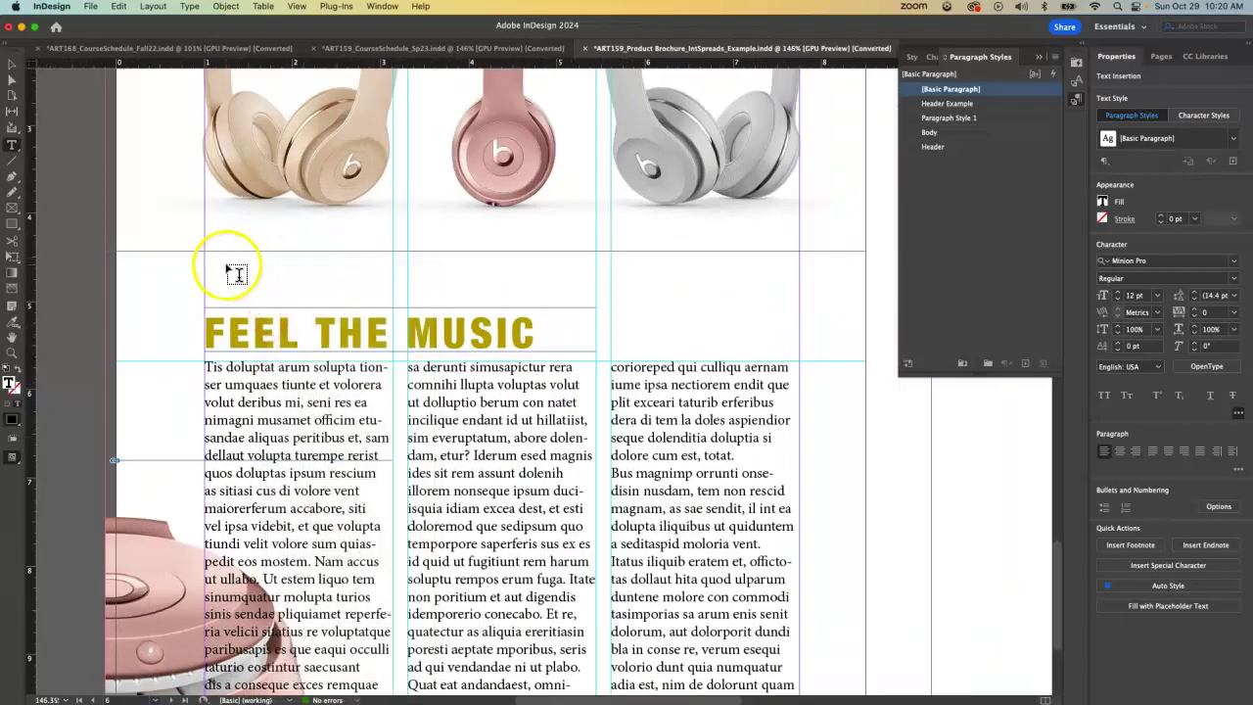
click(12, 63)
scroll(201, 213, down, 2)
scroll(200, 213, down, 1)
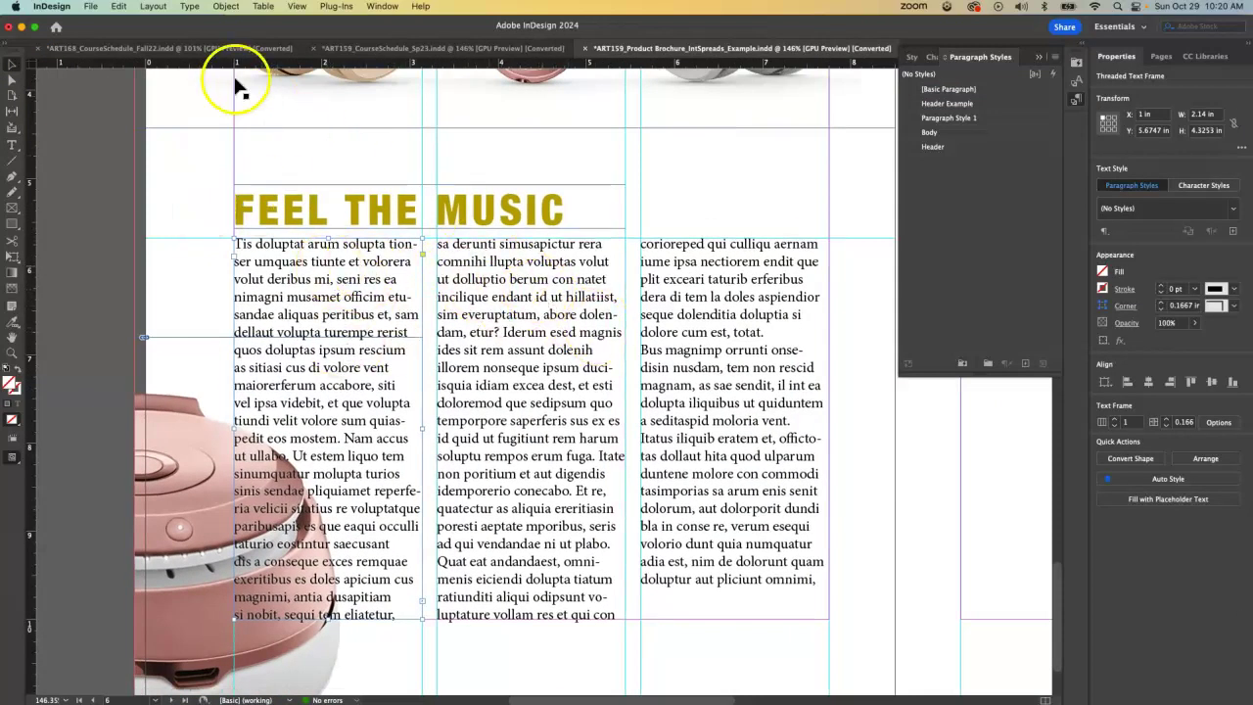
click(191, 7)
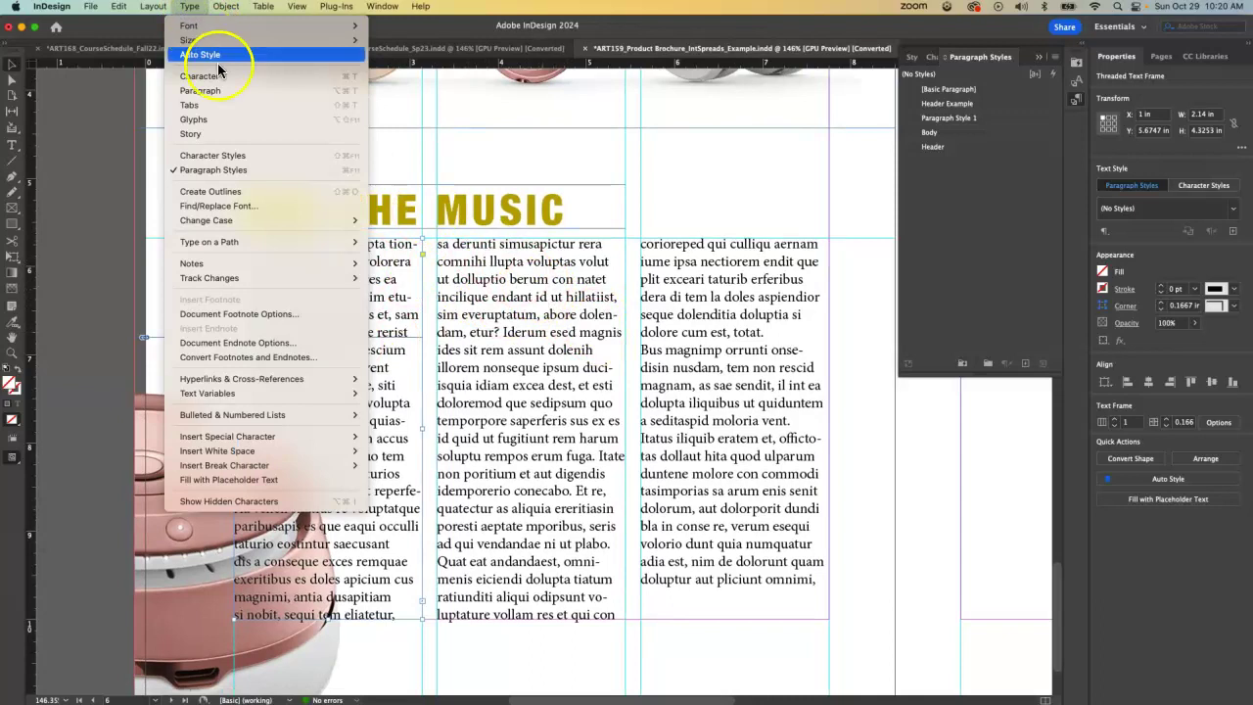
click(278, 500)
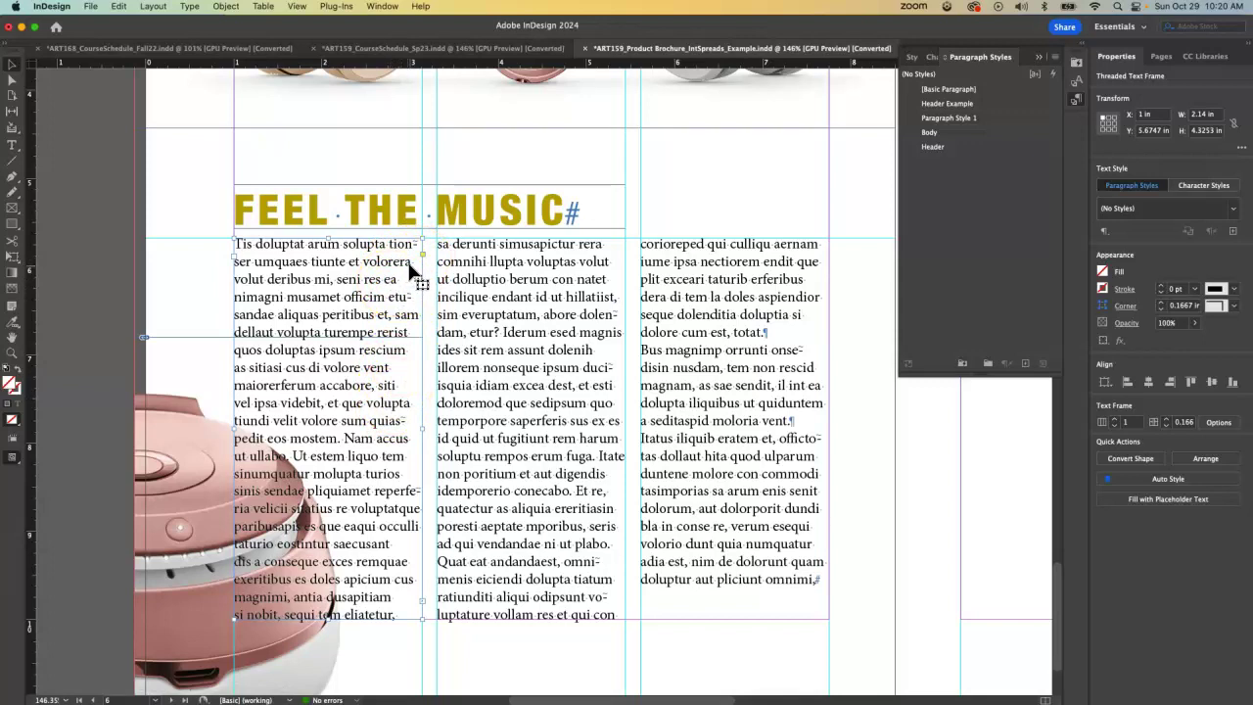
Insert a paragraph break after the word "tiunte" in the second line of the first body column.
click(364, 270)
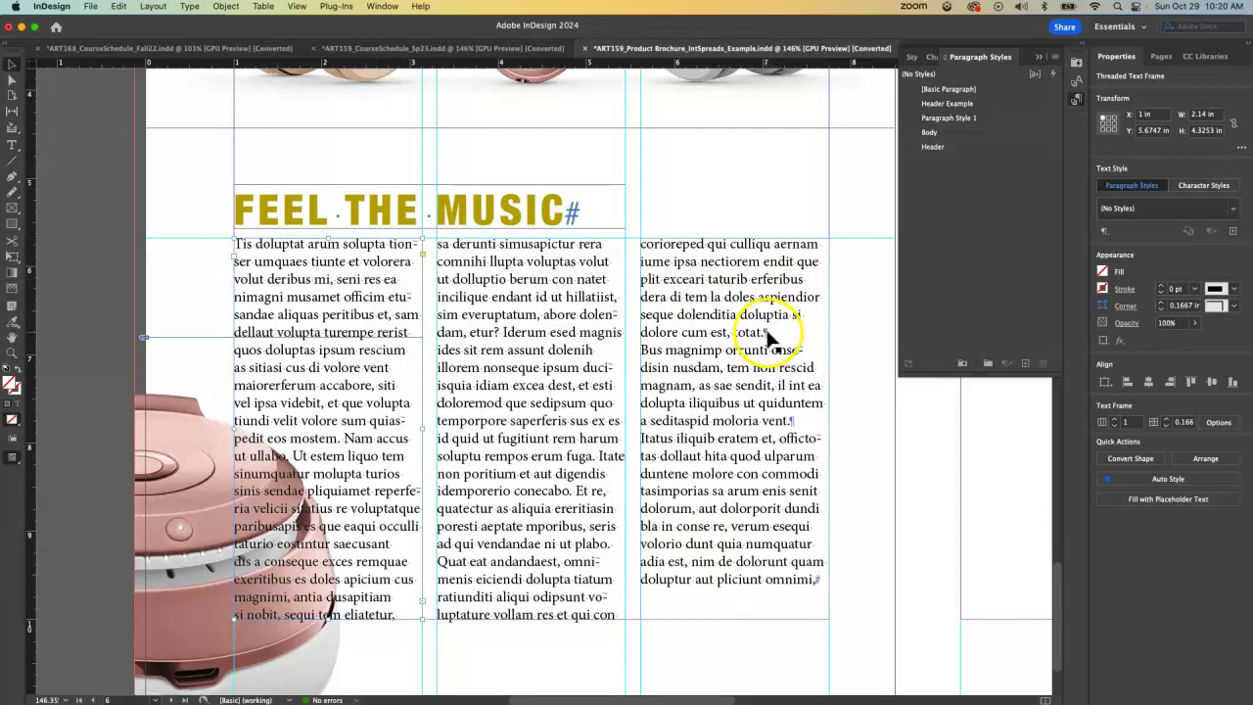
double_click(412, 262)
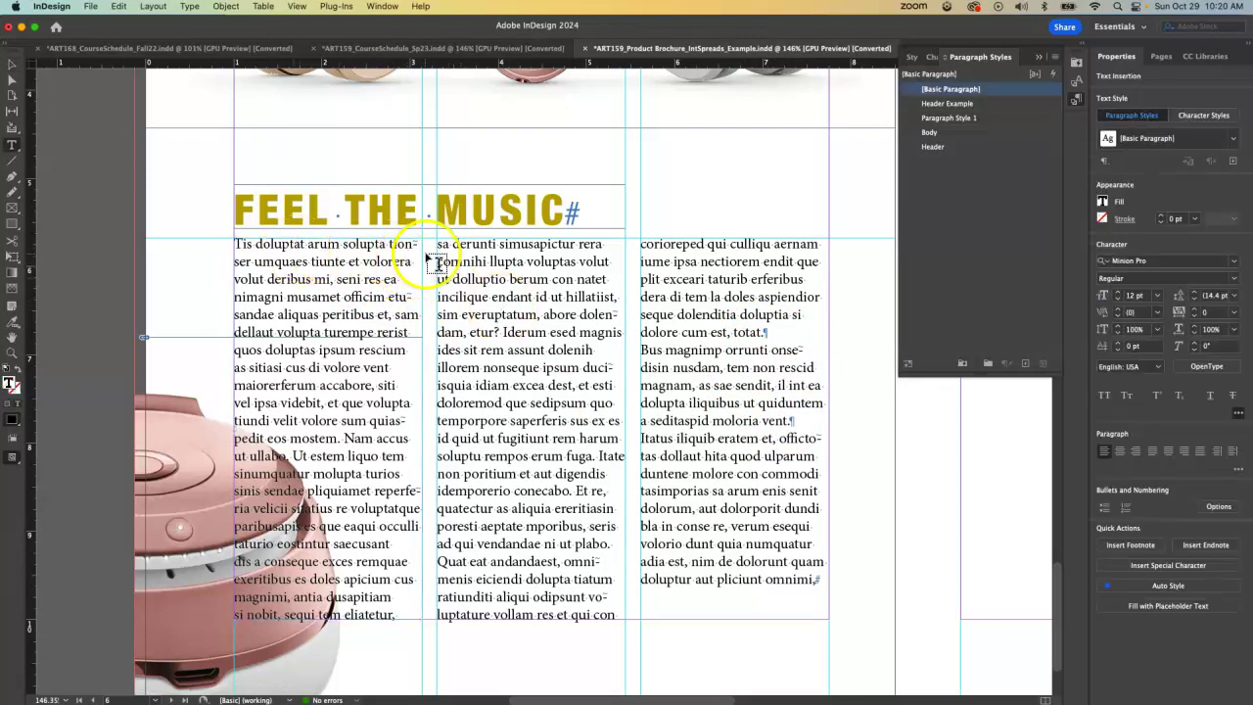
click(344, 262)
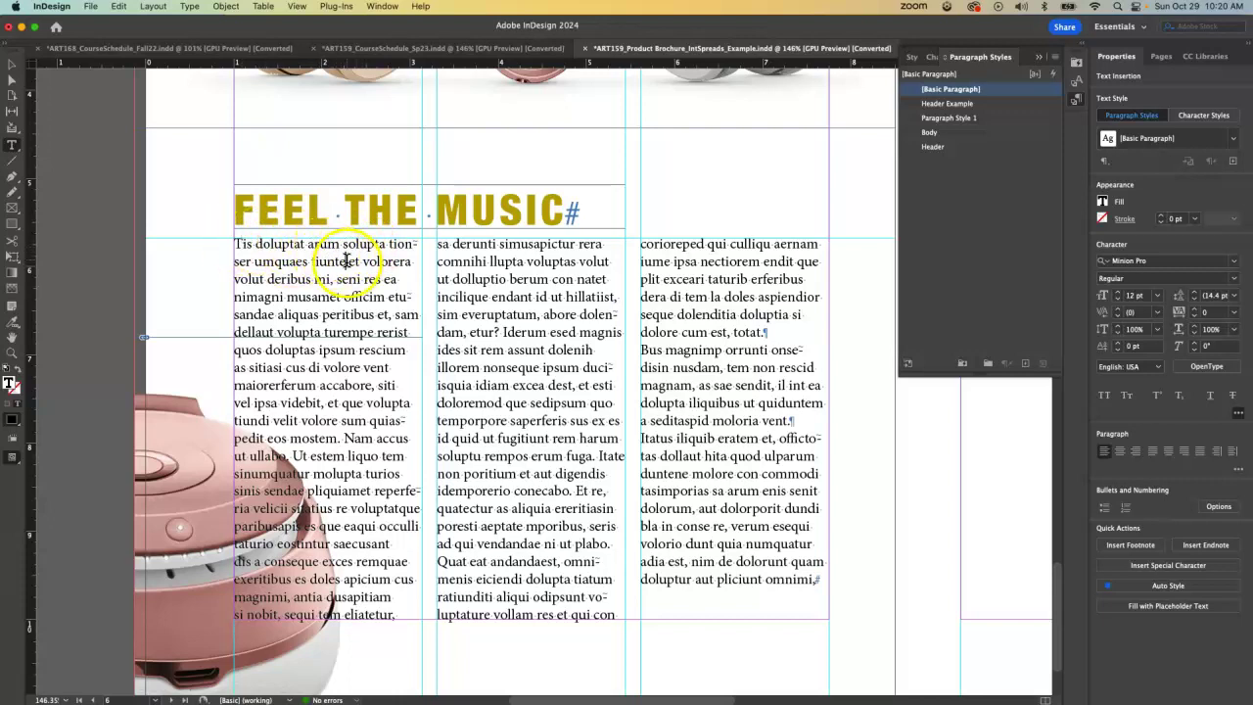
click(359, 262)
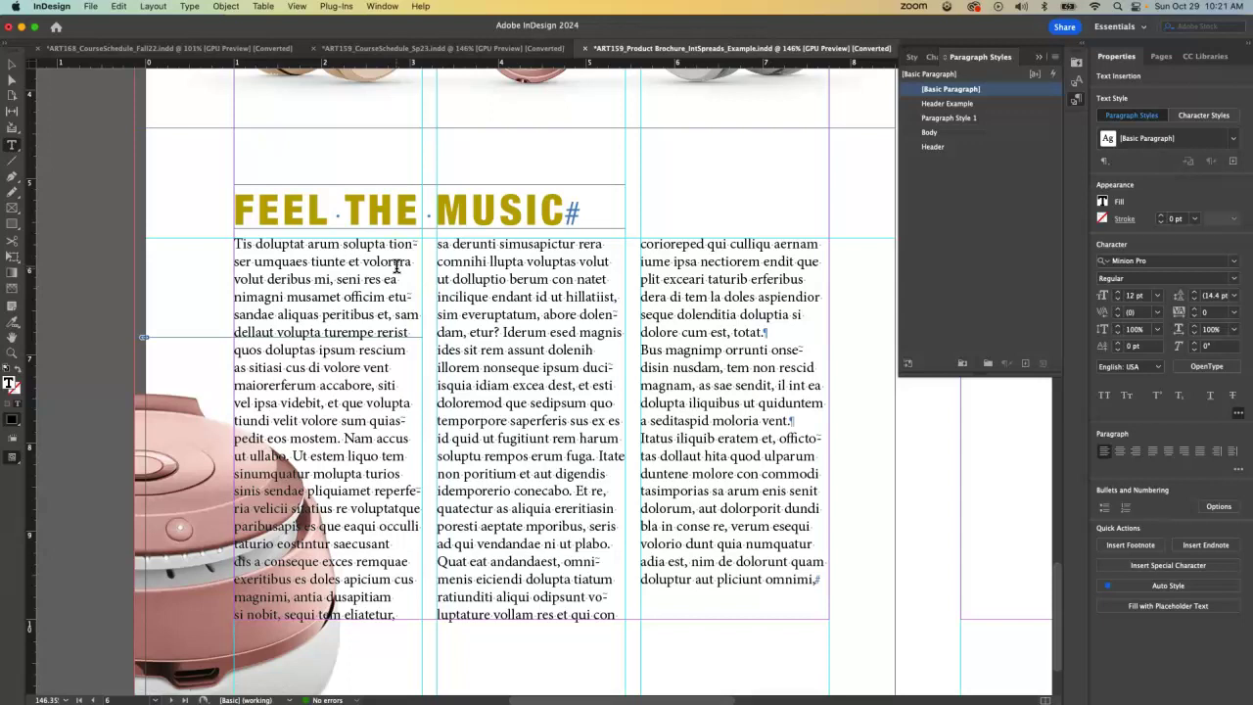
key(Return)
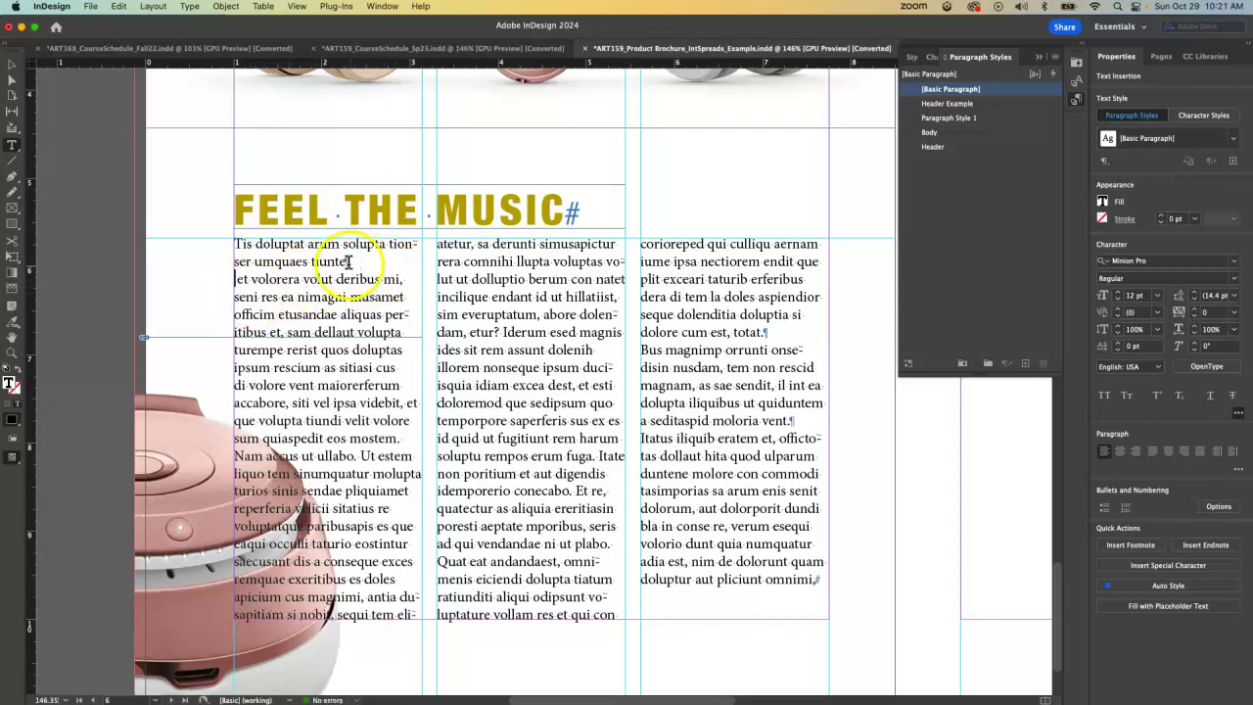
Capitalize the first word of the second paragraph in the first body column as "Et".
click(242, 278)
key(Delete)
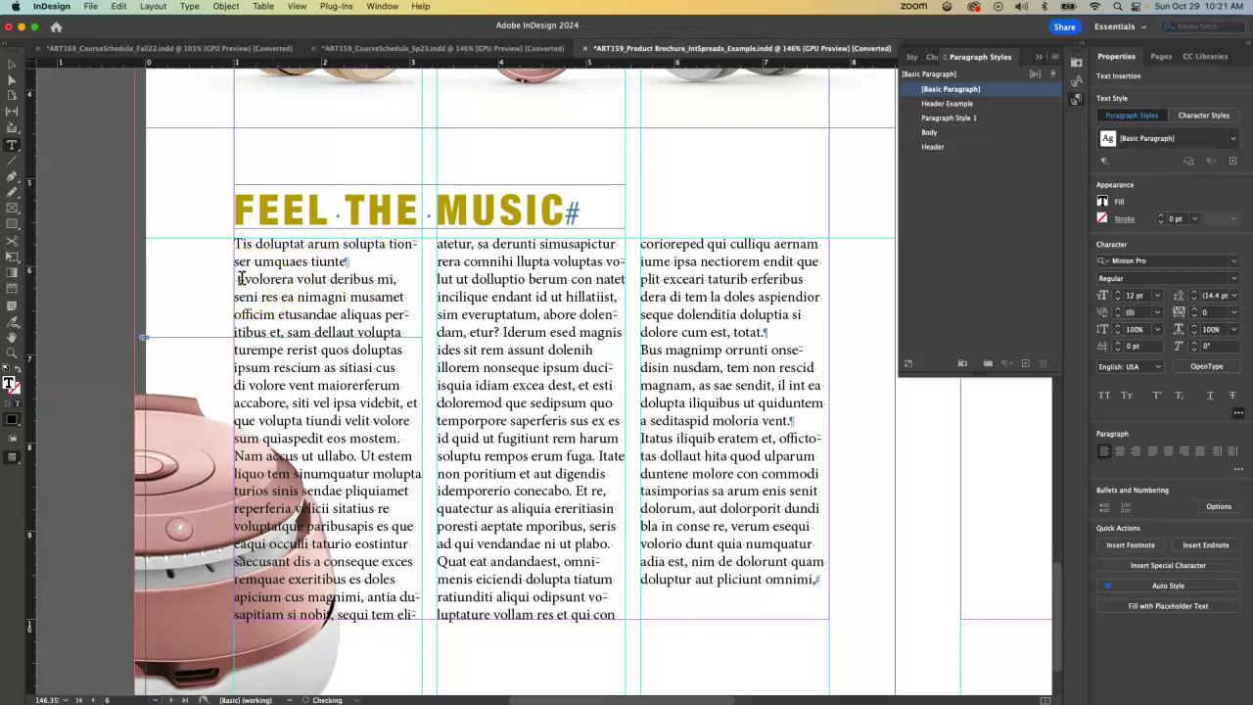
text(Et)
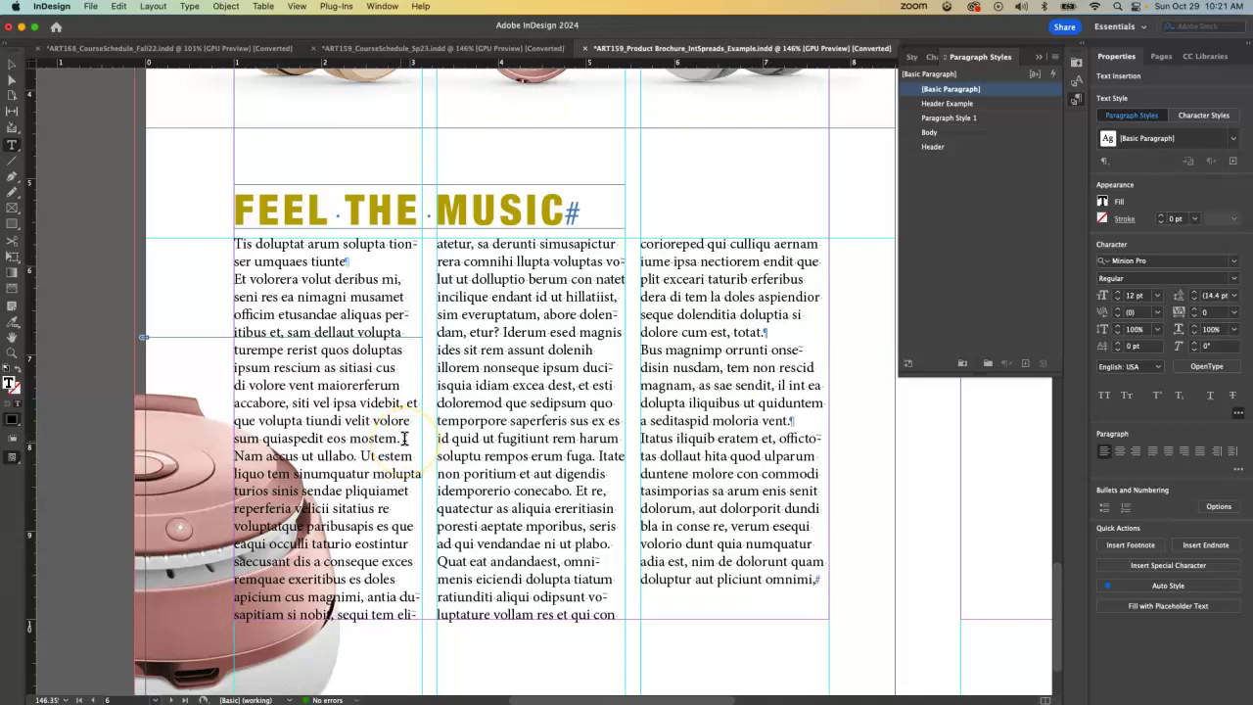
Start a new paragraph after "taturio" in the first body column and capitalize its first word as "Eostintur".
scroll(405, 438, down, 1)
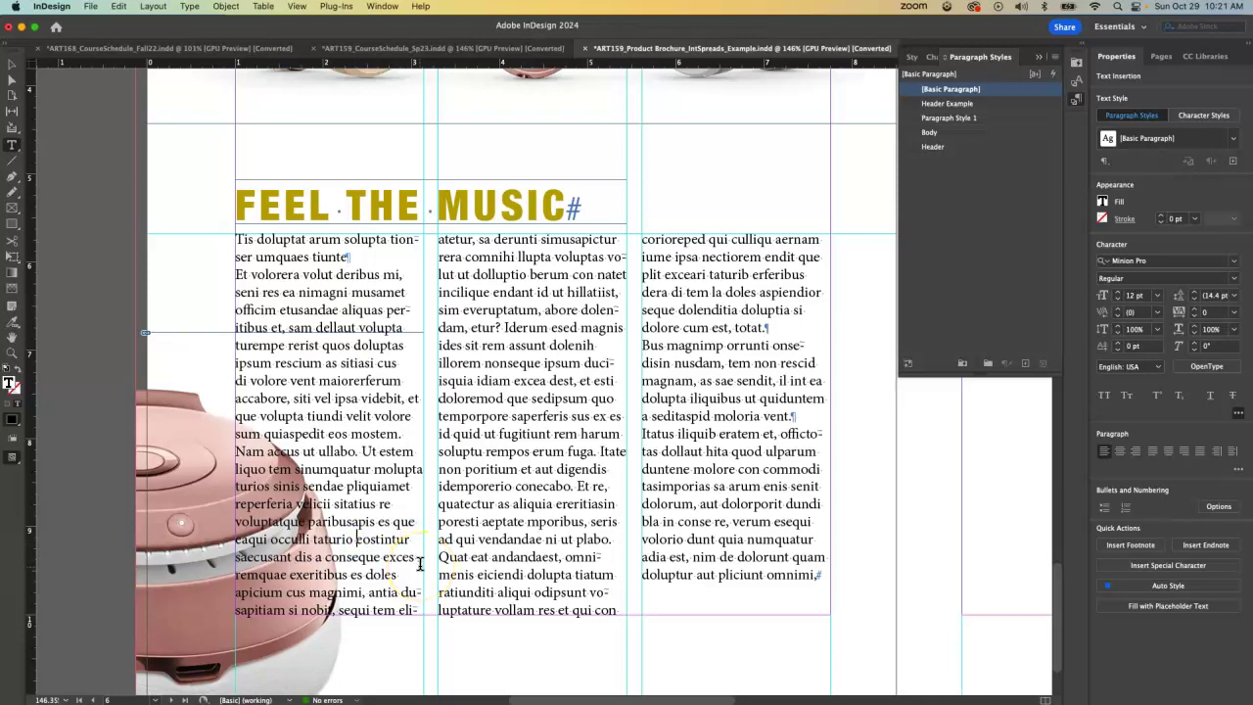
key(Return)
key(Delete)
text(Eostintur saecusant dis a con-)
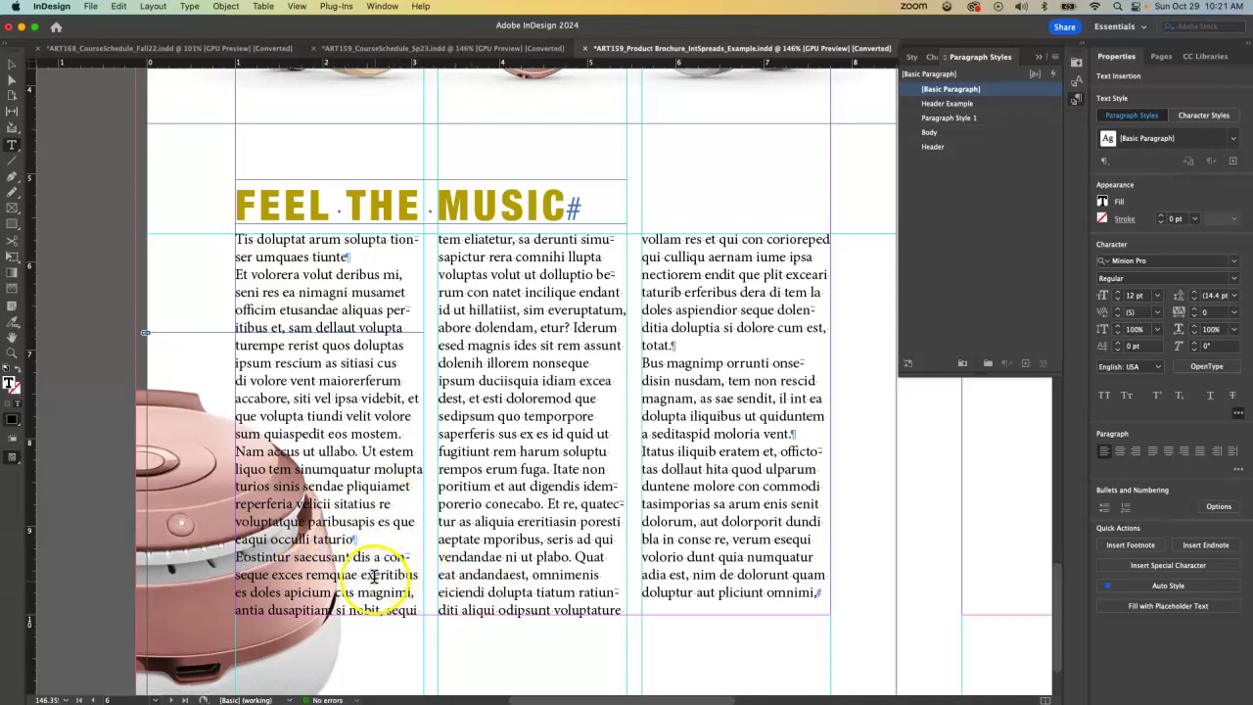
Start a new paragraph after "remquae" in the first body column and capitalize its first word as "Exeritibus".
click(361, 575)
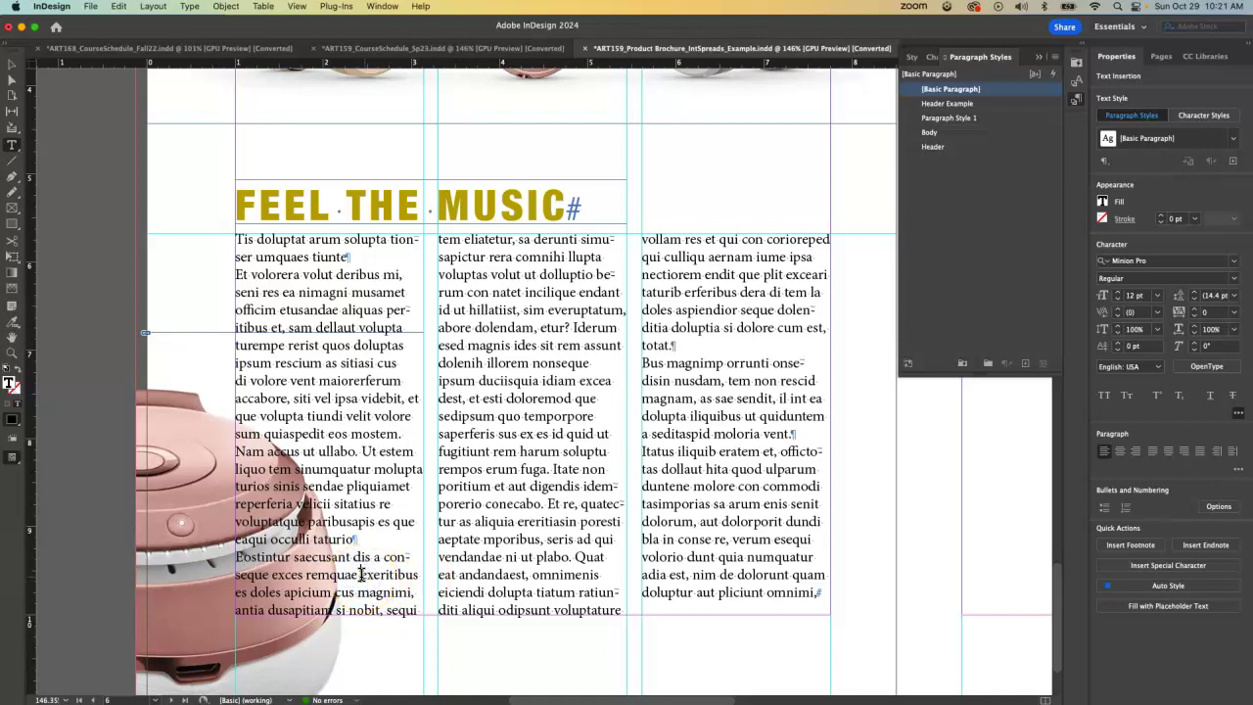
key(Return)
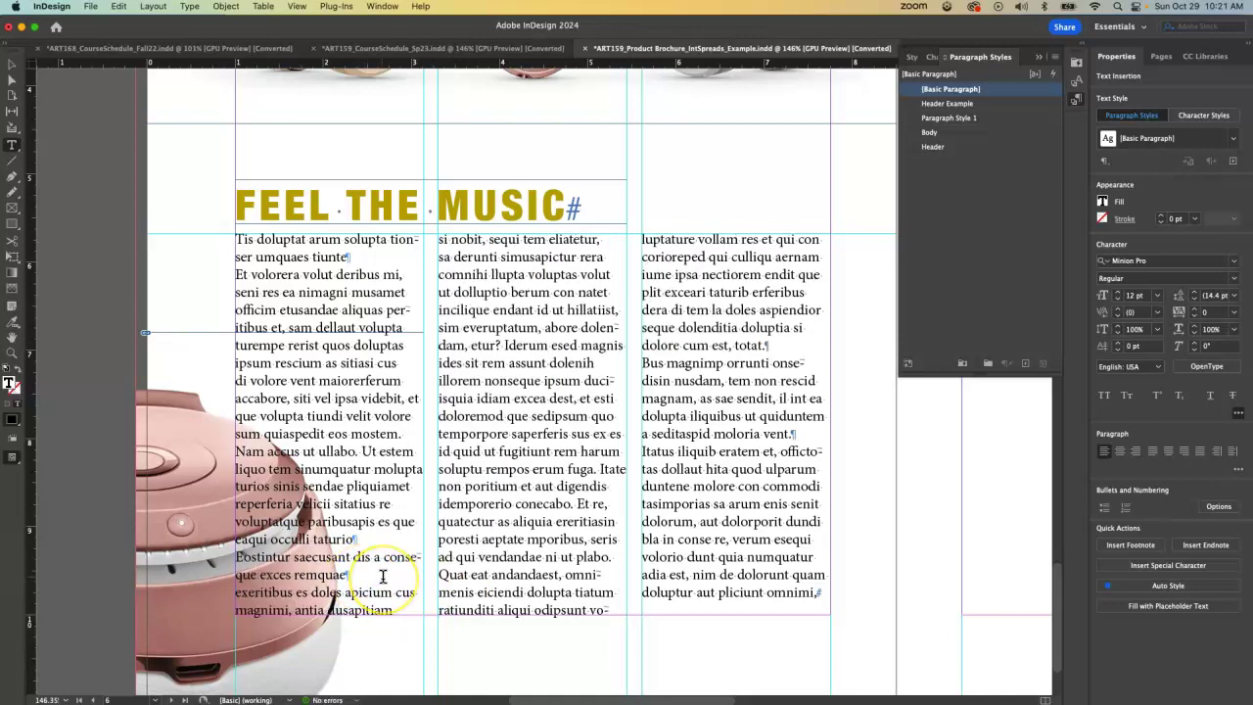
key(Delete)
text(E)
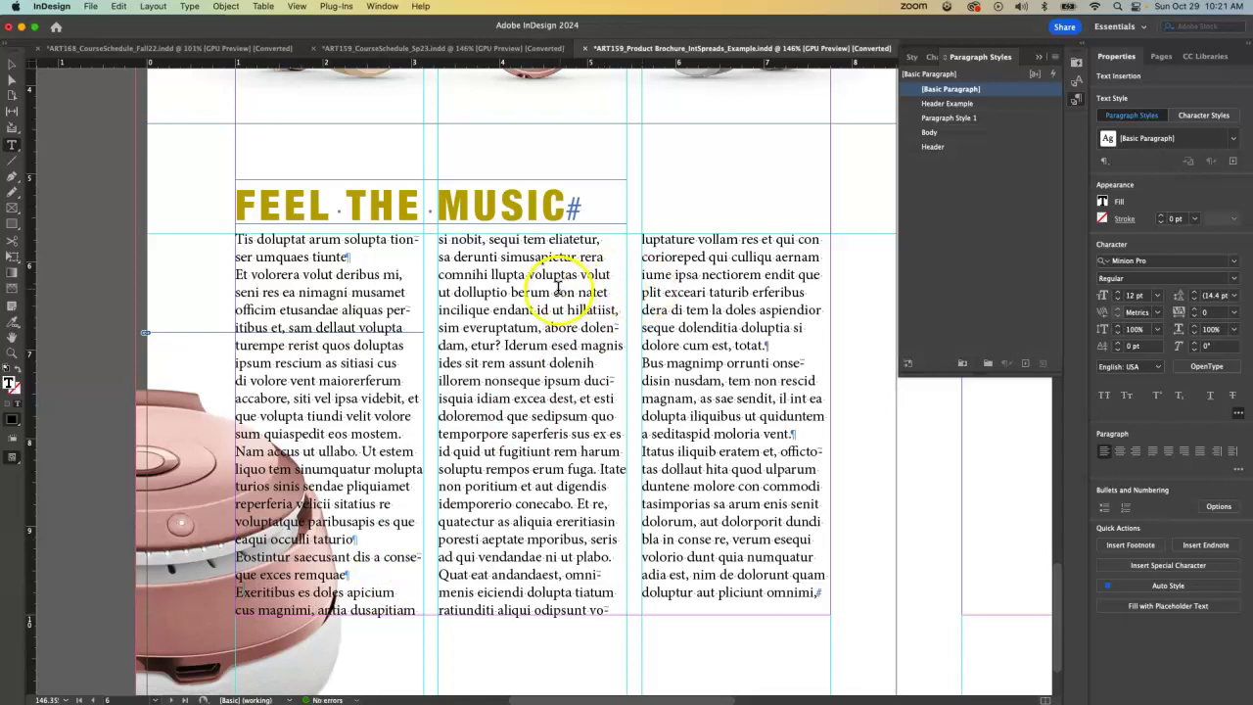
Insert paragraph breaks after "etur?" and "assunt" in the second body column, capitalizing "Dolenih" at the start of the last one.
click(508, 344)
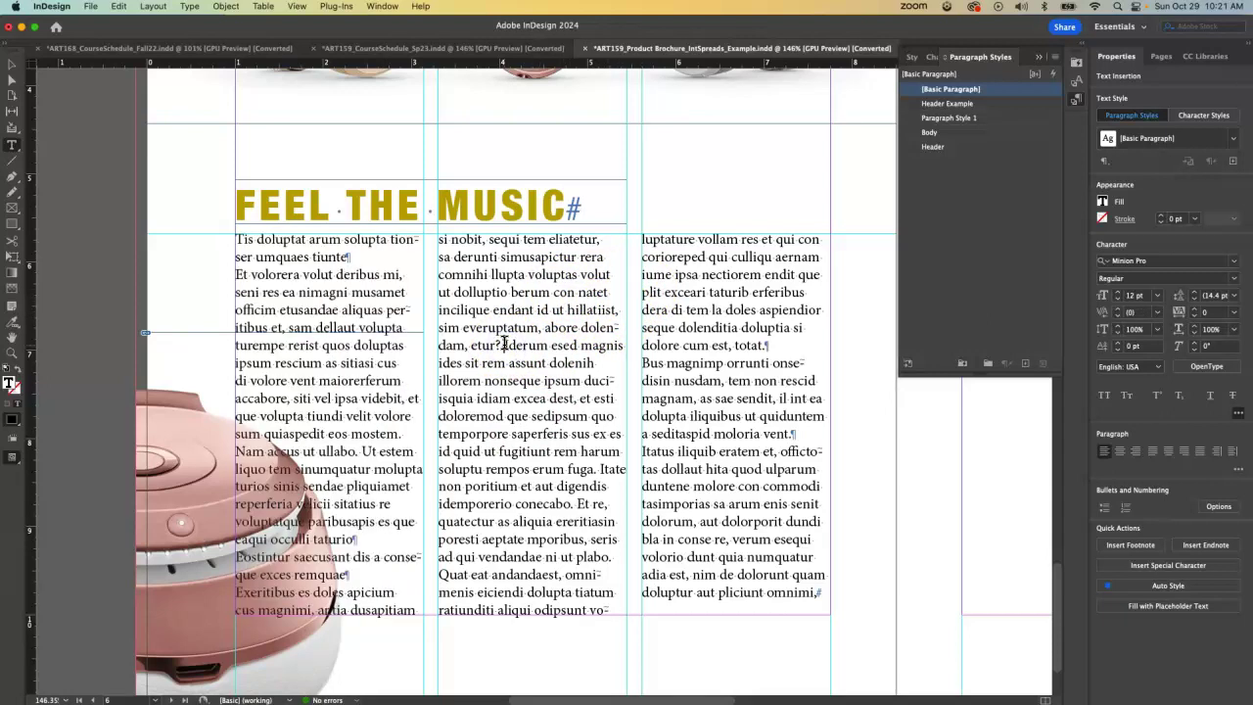
key(Return)
click(574, 379)
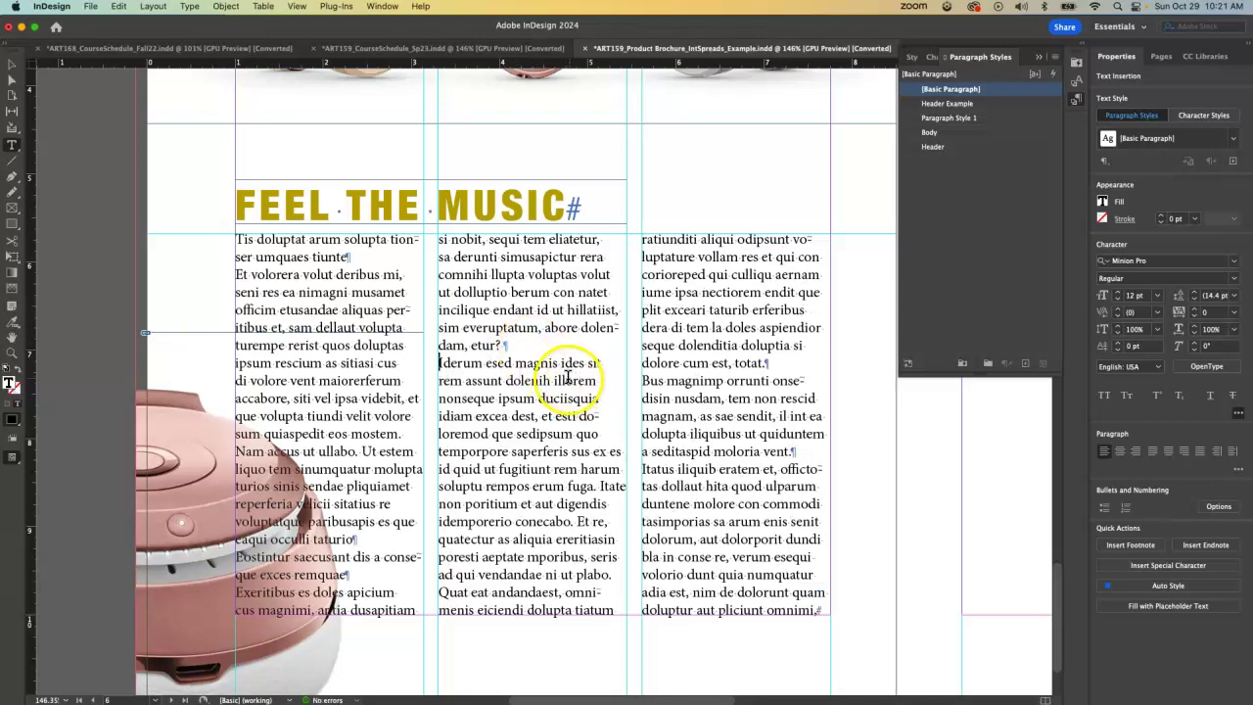
click(507, 380)
key(Return)
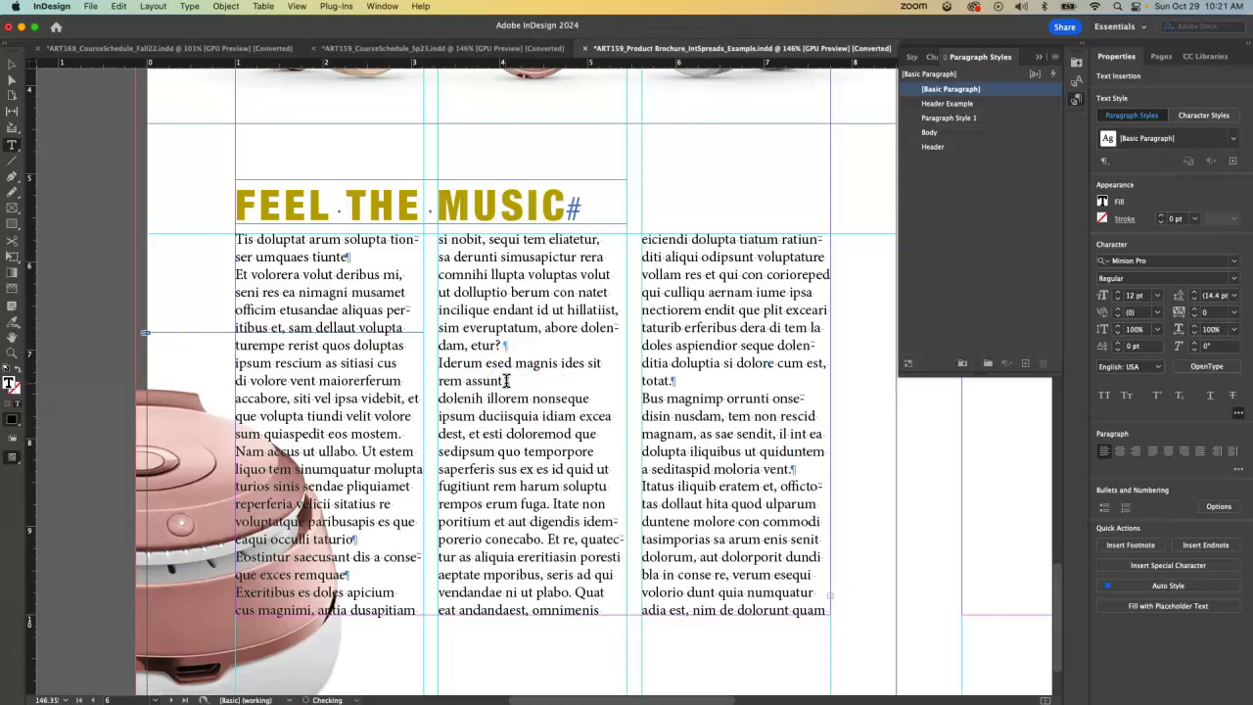
key(Delete)
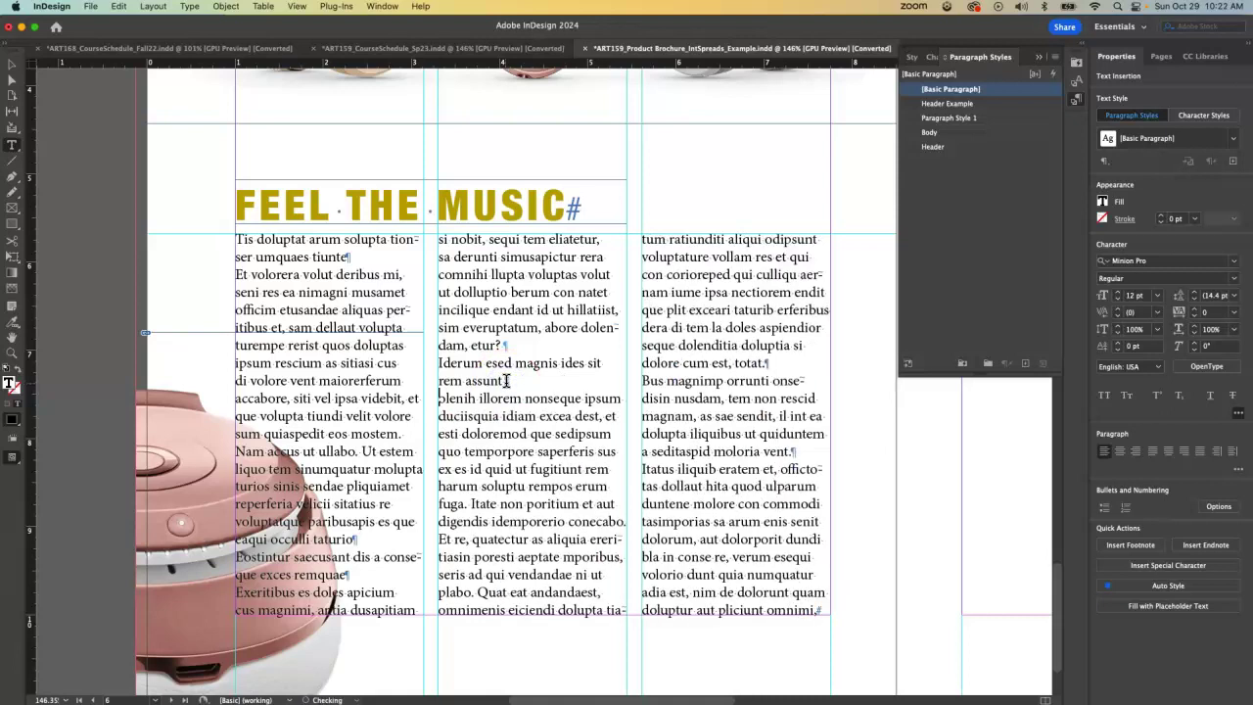
text(D)
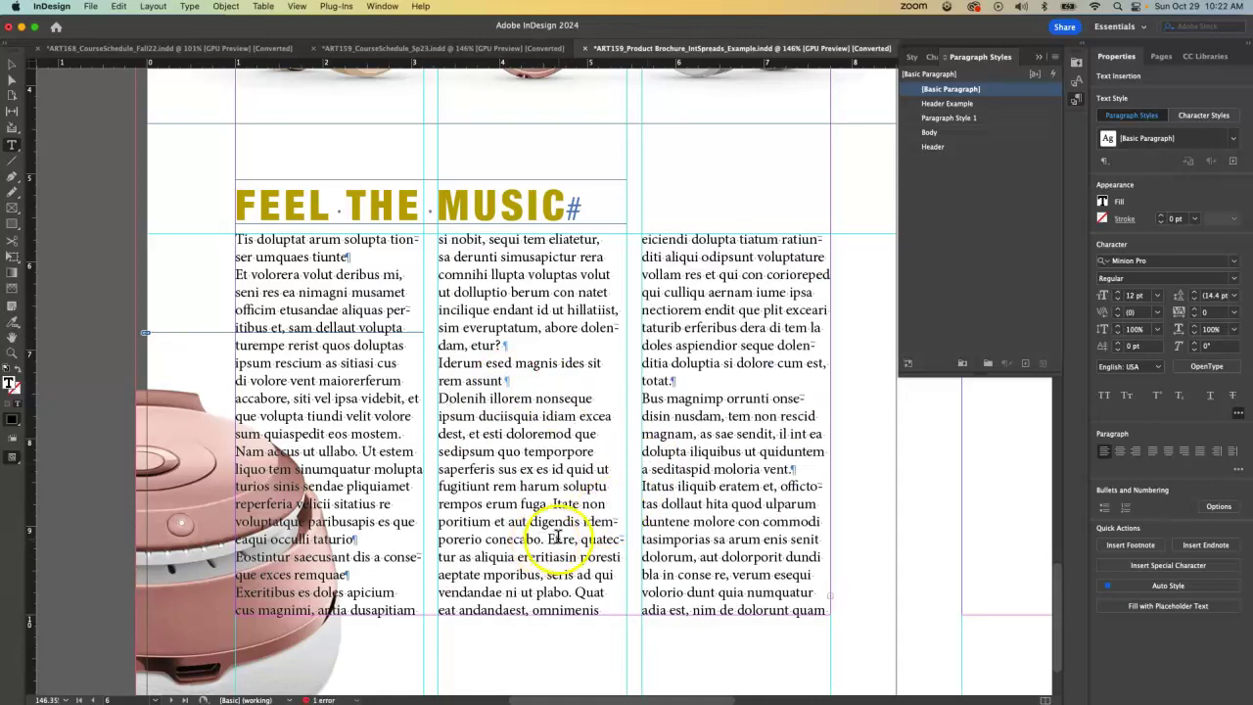
Insert paragraph breaks after "plabo." in the second column and "aliqui" in the third, capitalizing "Odipsunt".
click(576, 592)
key(Return)
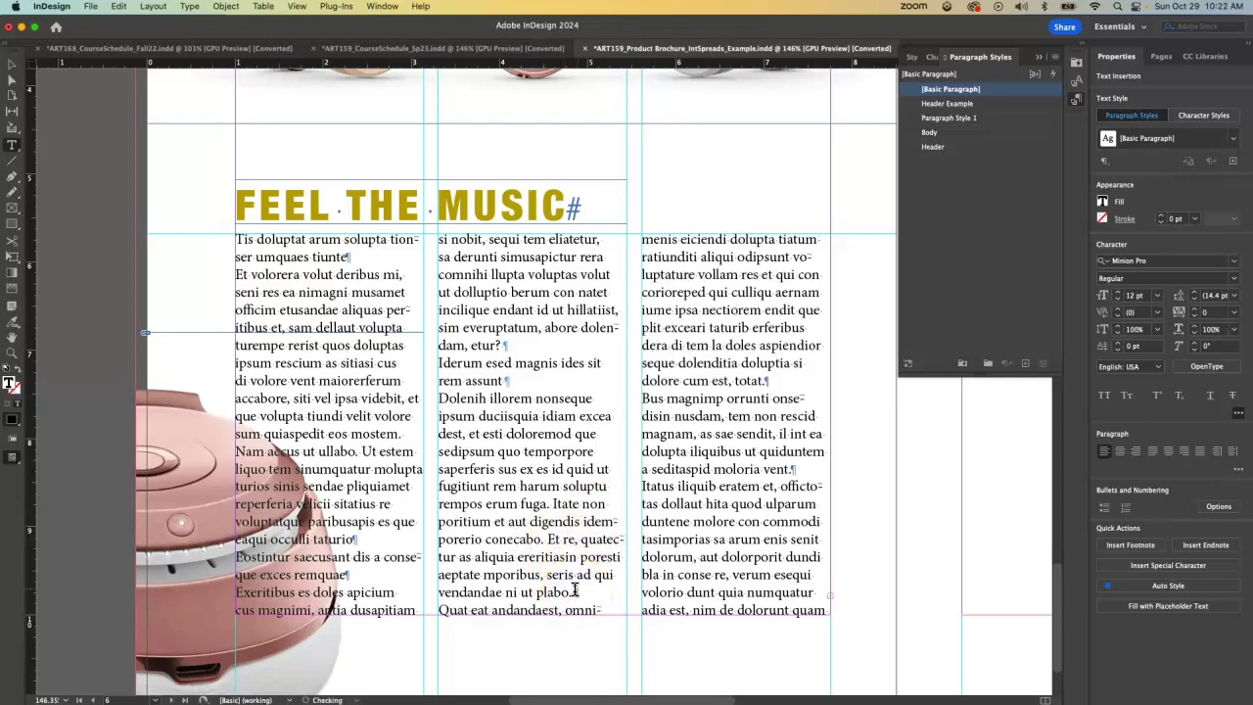
click(736, 258)
key(Return)
key(Delete)
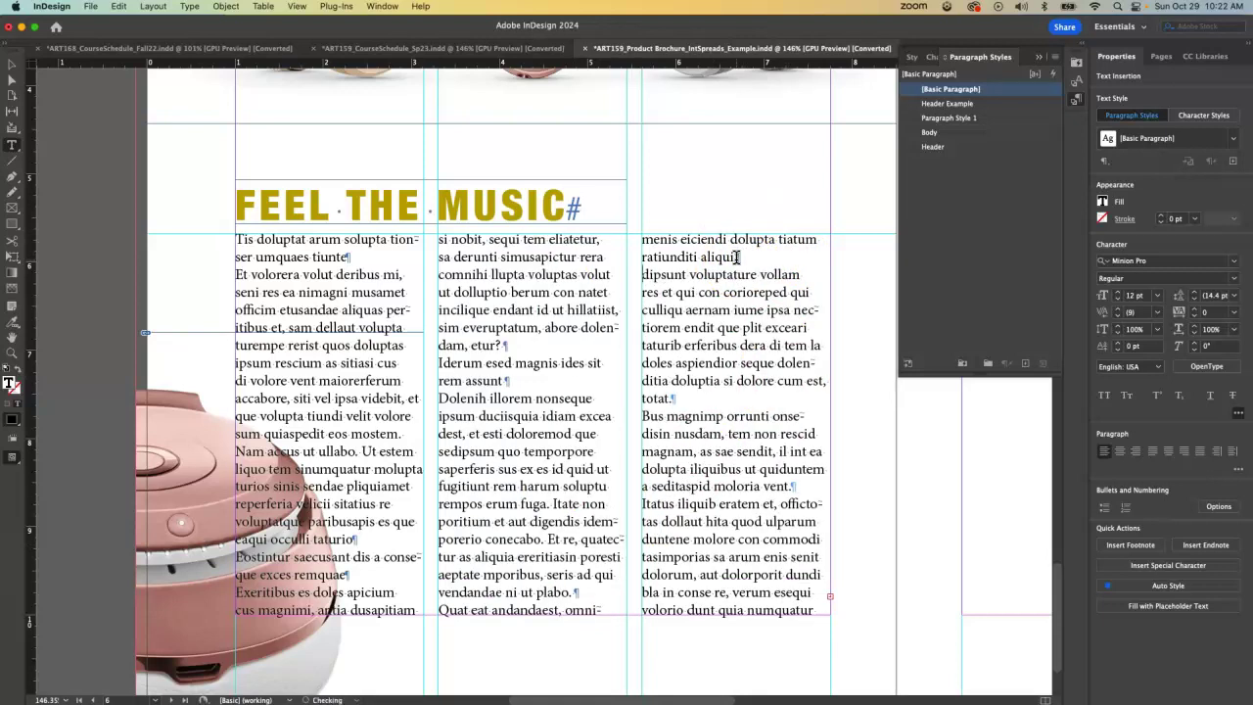
text(O)
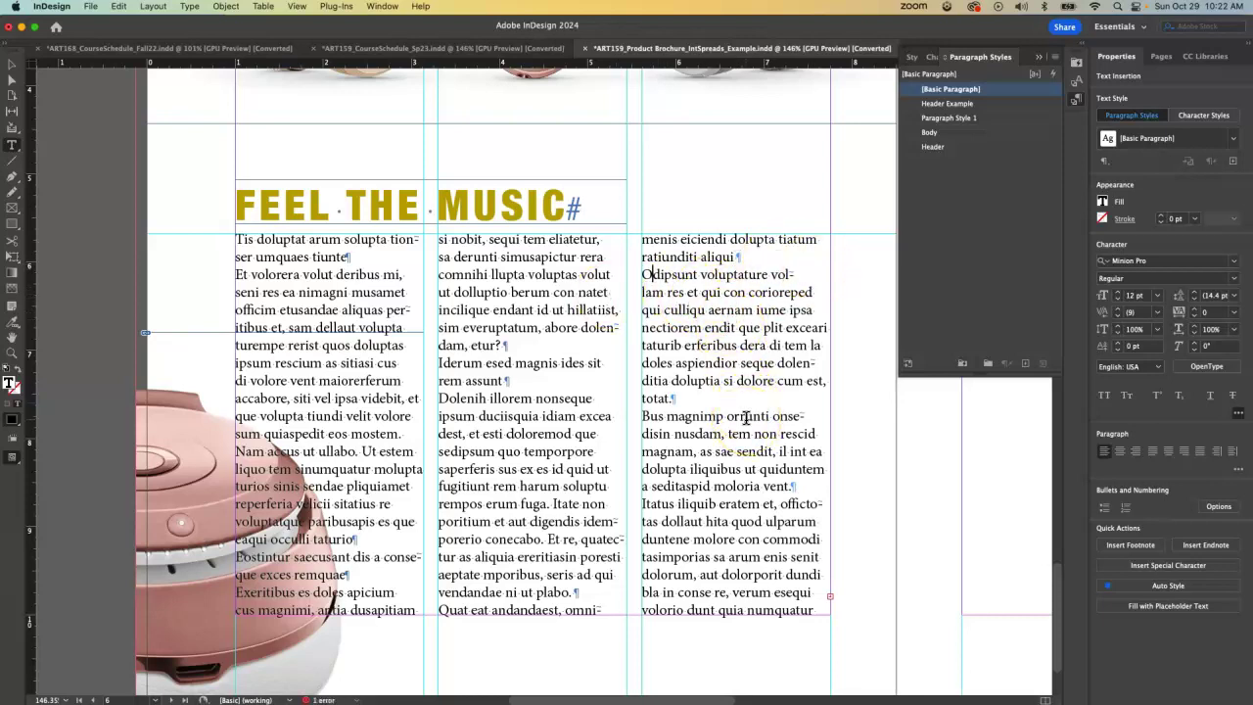
Select all the threaded body text and set its font to Helvetica Neue Regular.
click(320, 257)
click(321, 256)
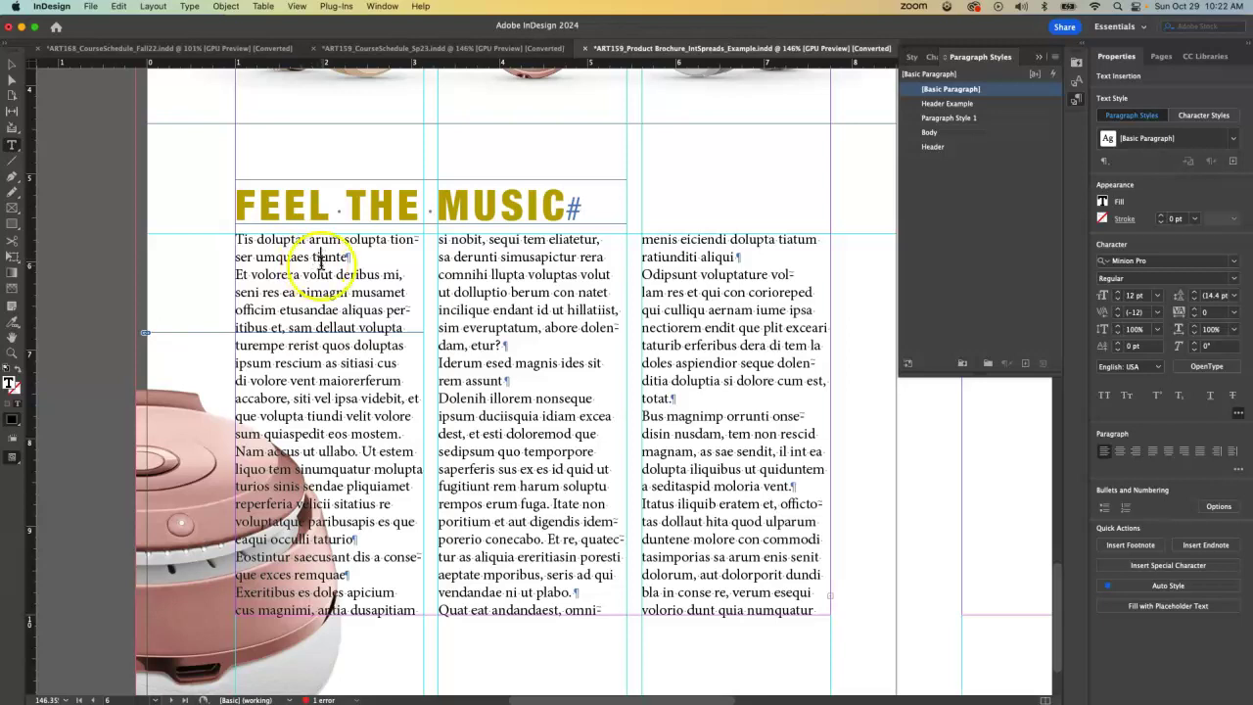
key(super+a)
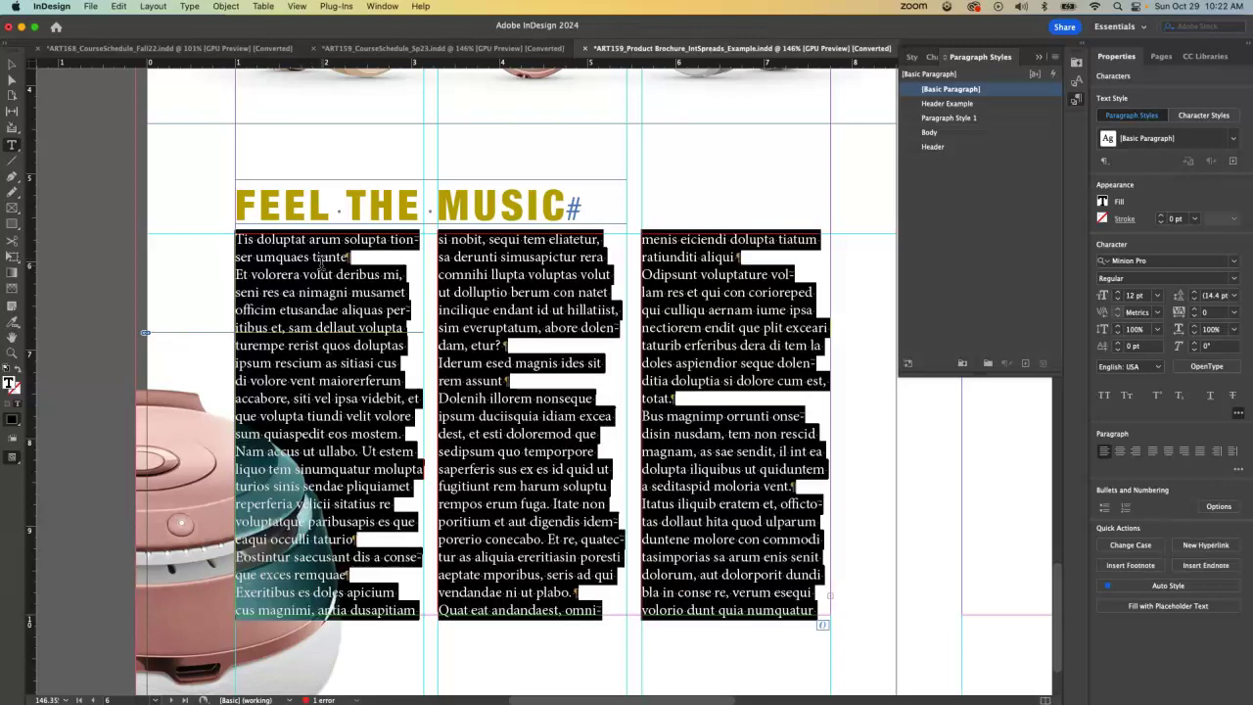
click(116, 7)
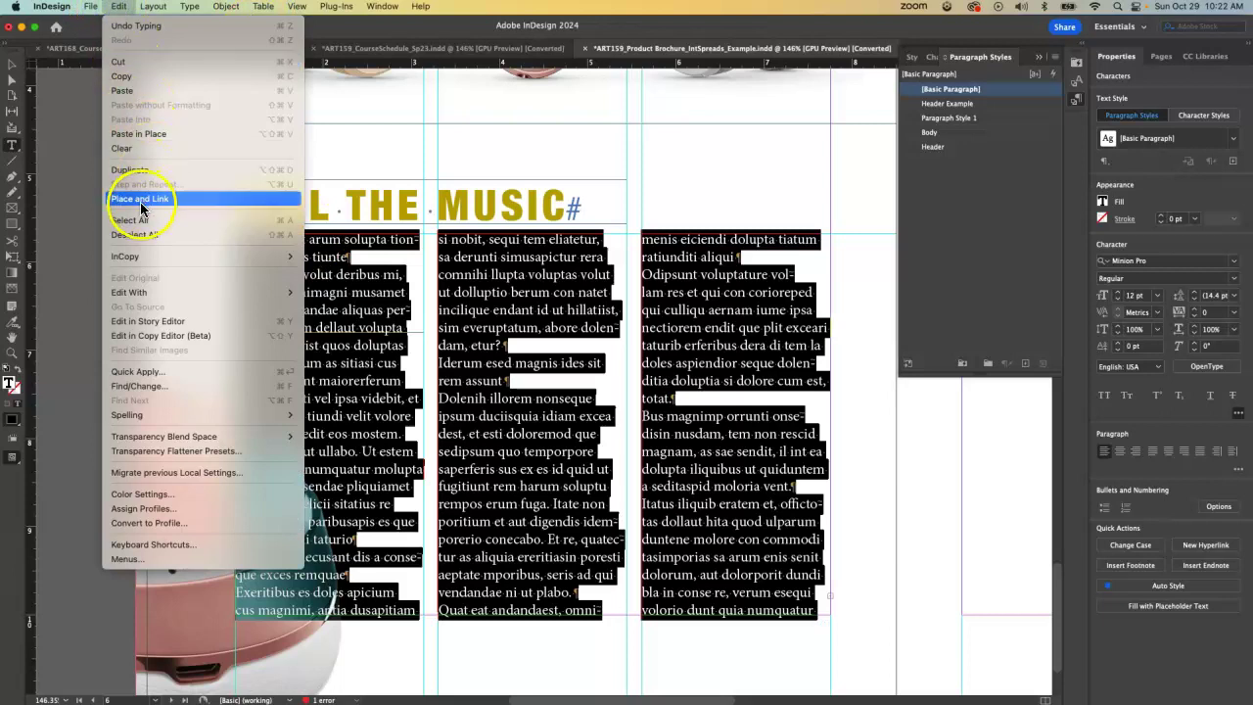
click(11, 144)
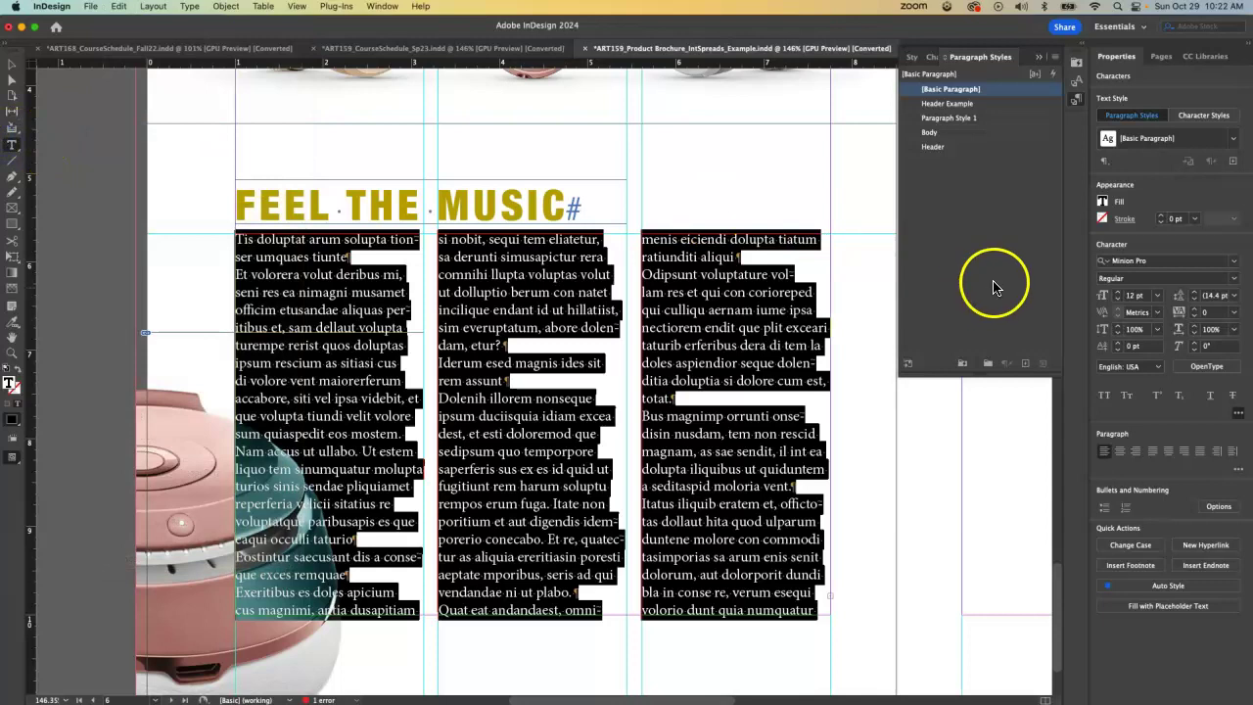
click(1167, 263)
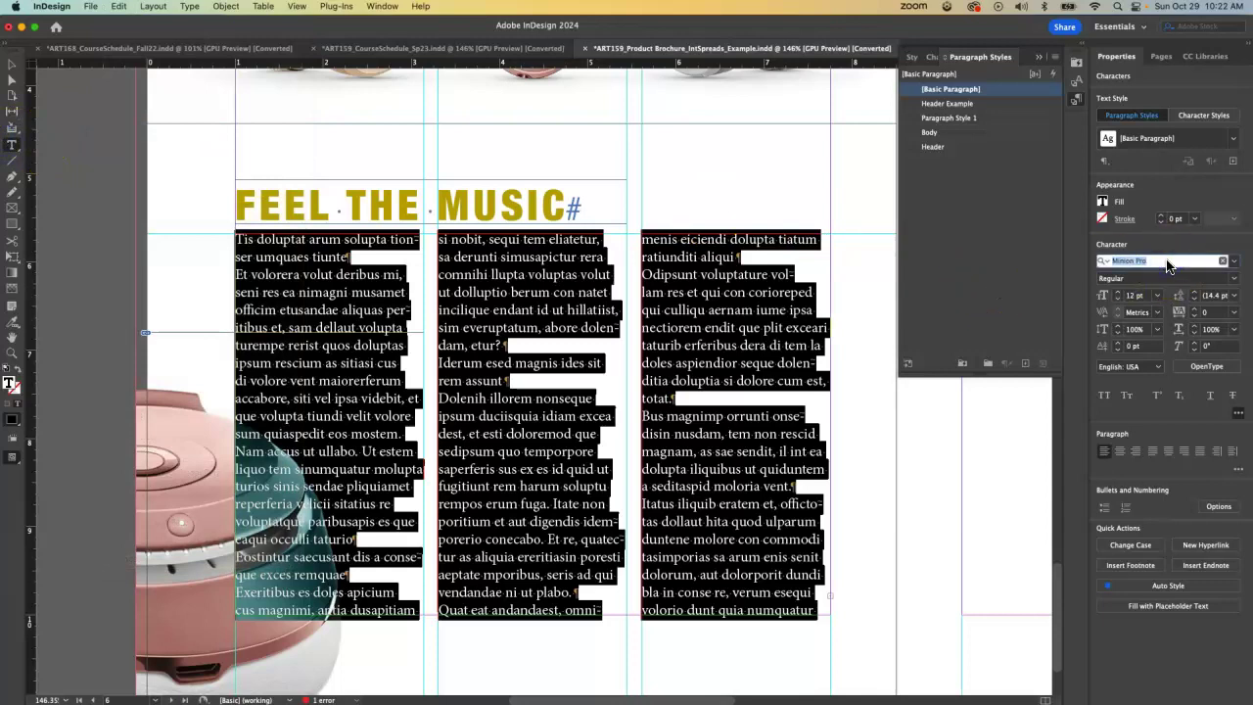
text(helveti)
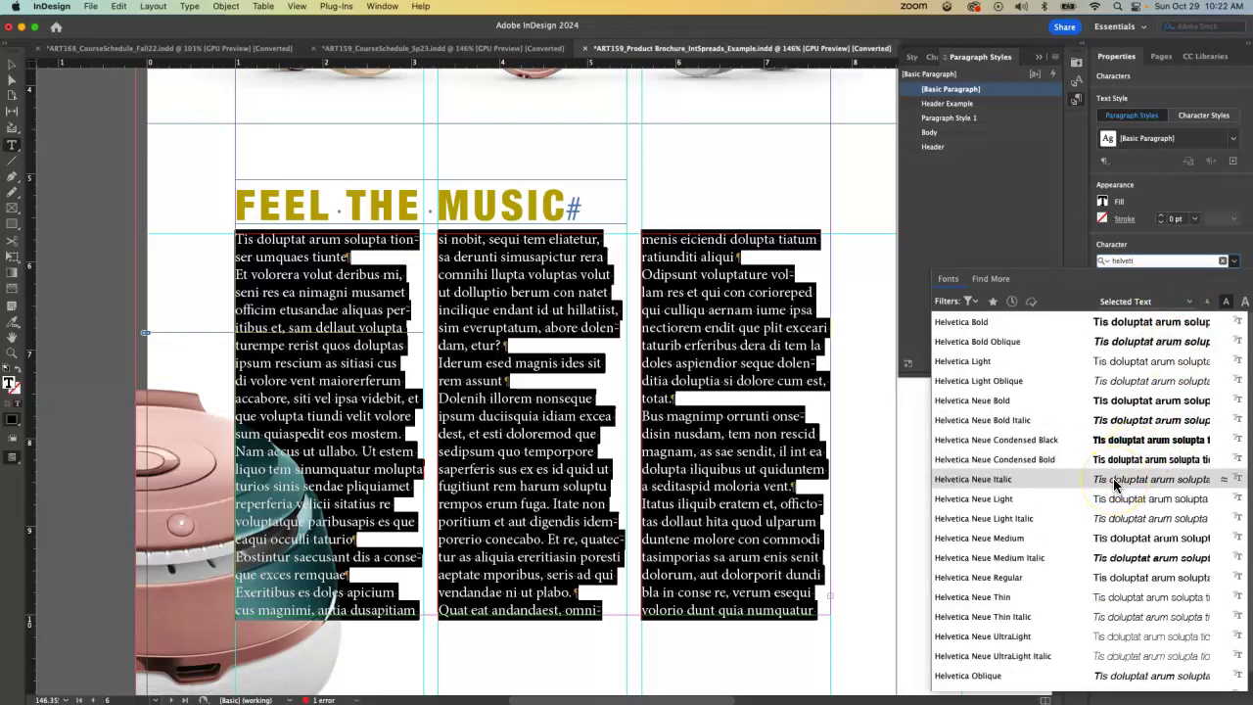
click(1104, 578)
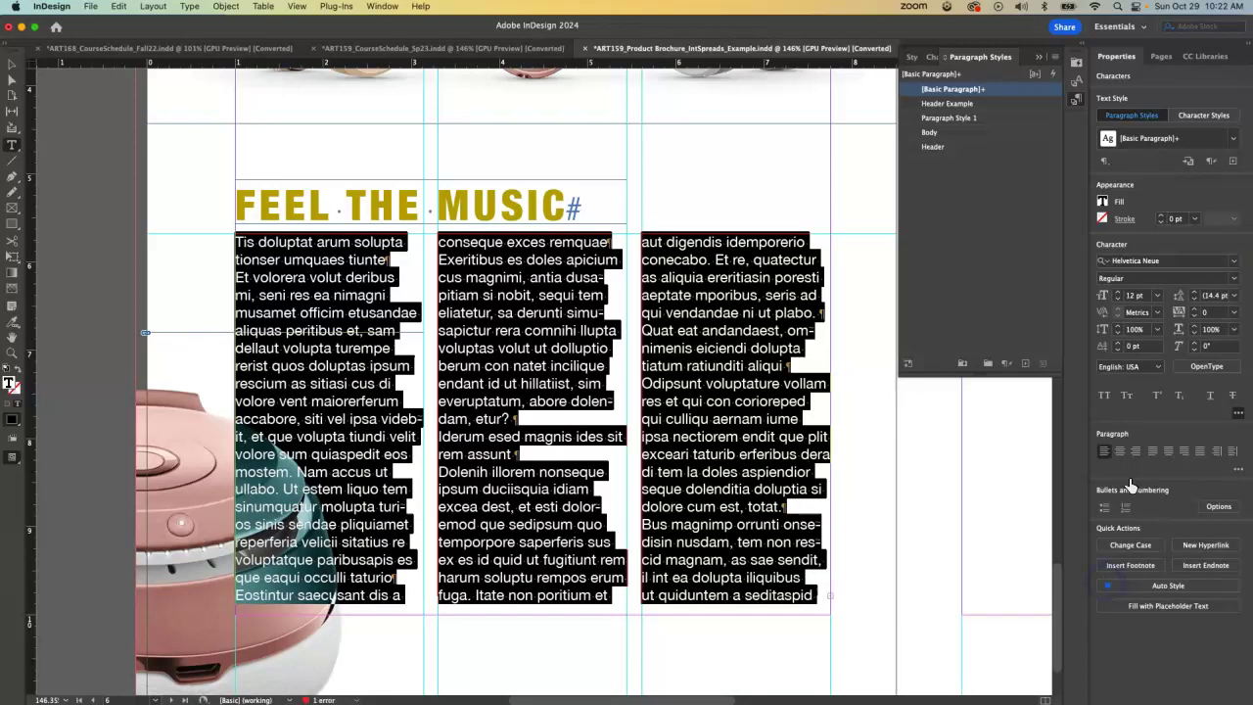
Set the selected body text to 10 pt size with 13 pt leading, aligned left.
click(1119, 301)
click(1118, 301)
click(1153, 295)
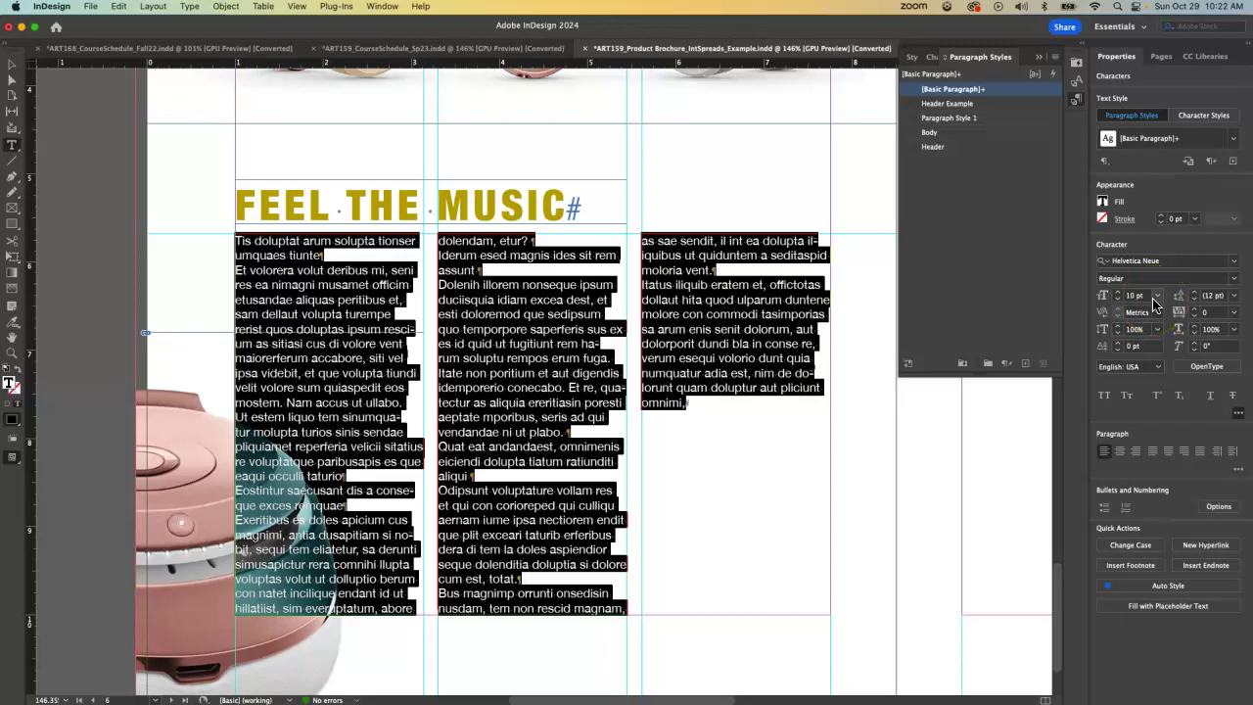
click(1132, 294)
click(1194, 293)
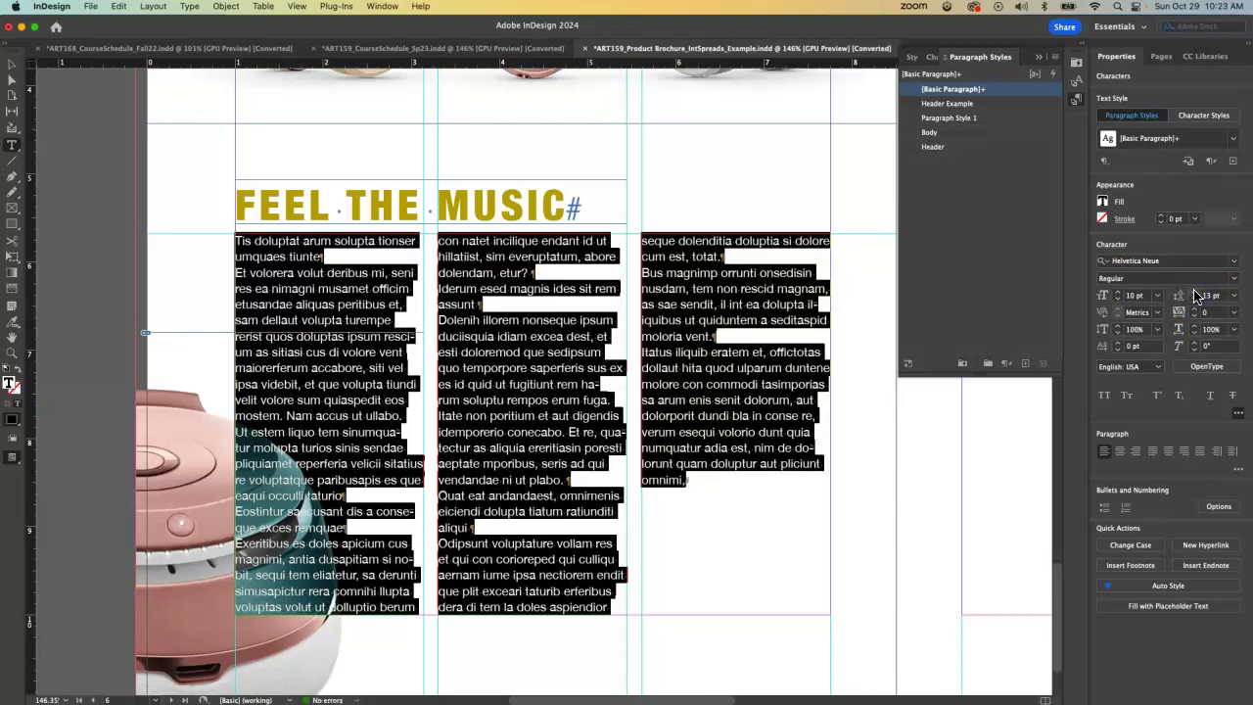
click(1210, 309)
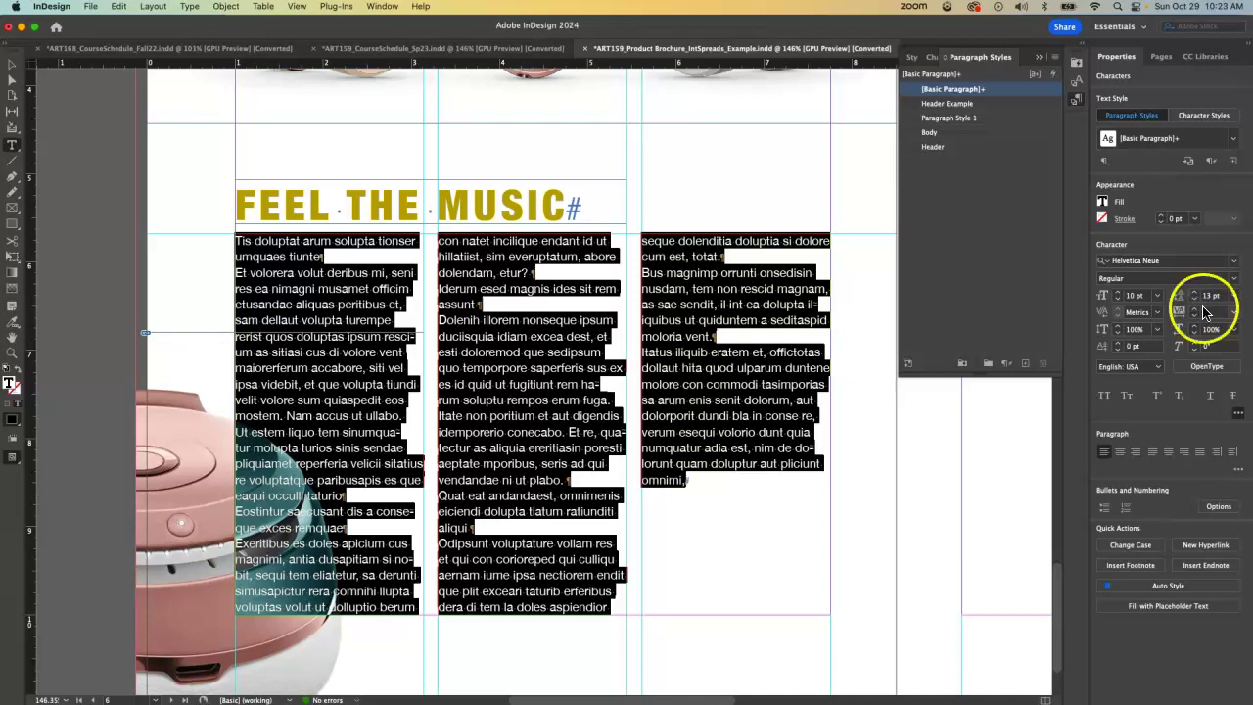
click(1104, 452)
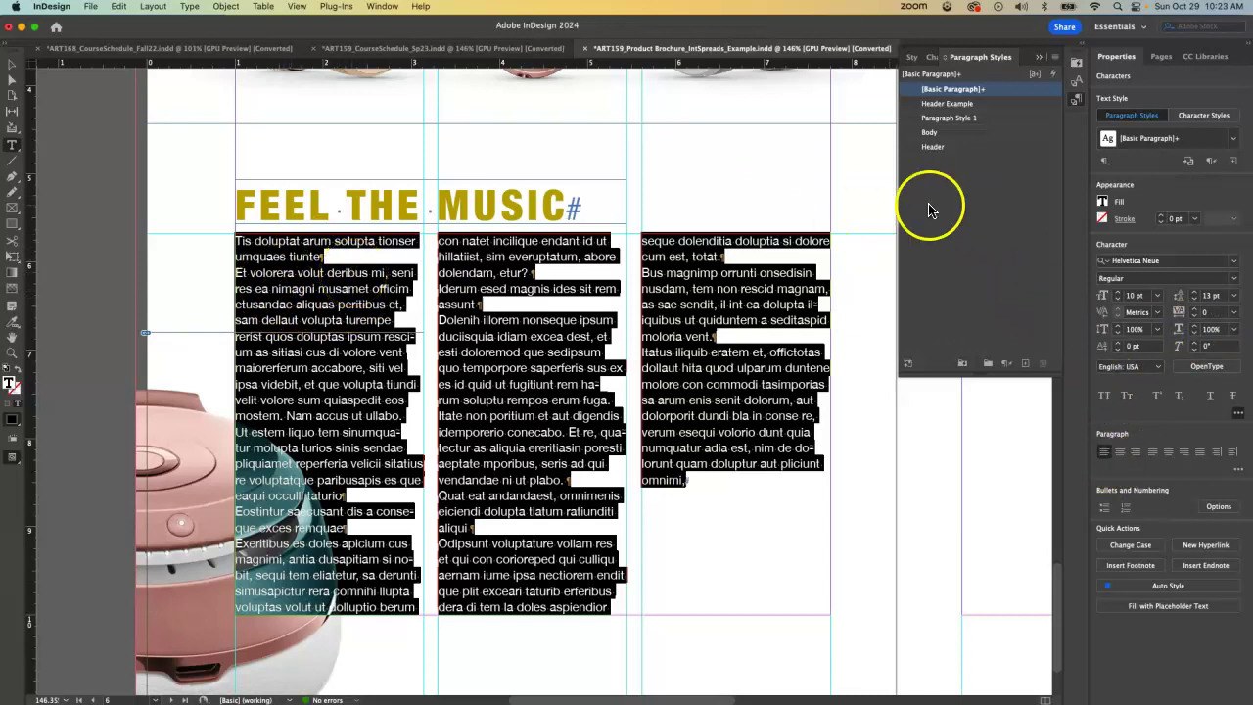
Set the fill of the selected body text to a 90% tint of black.
click(1102, 203)
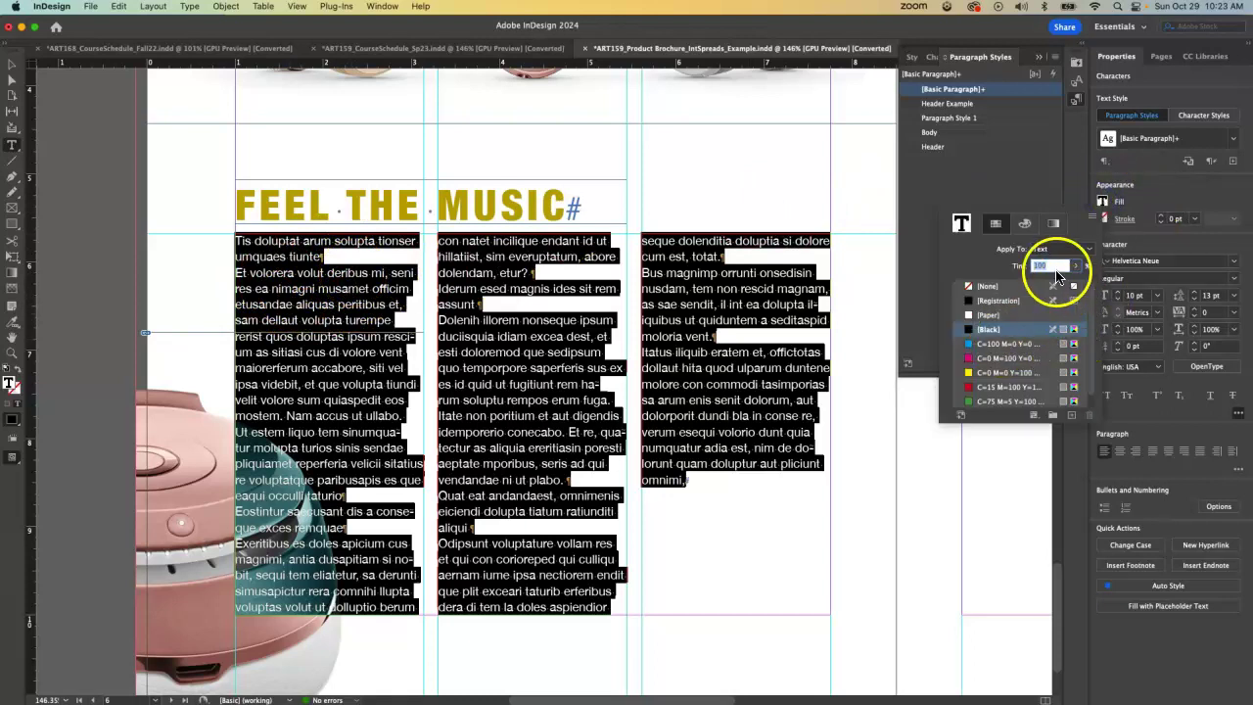
click(1054, 266)
text(90)
click(951, 265)
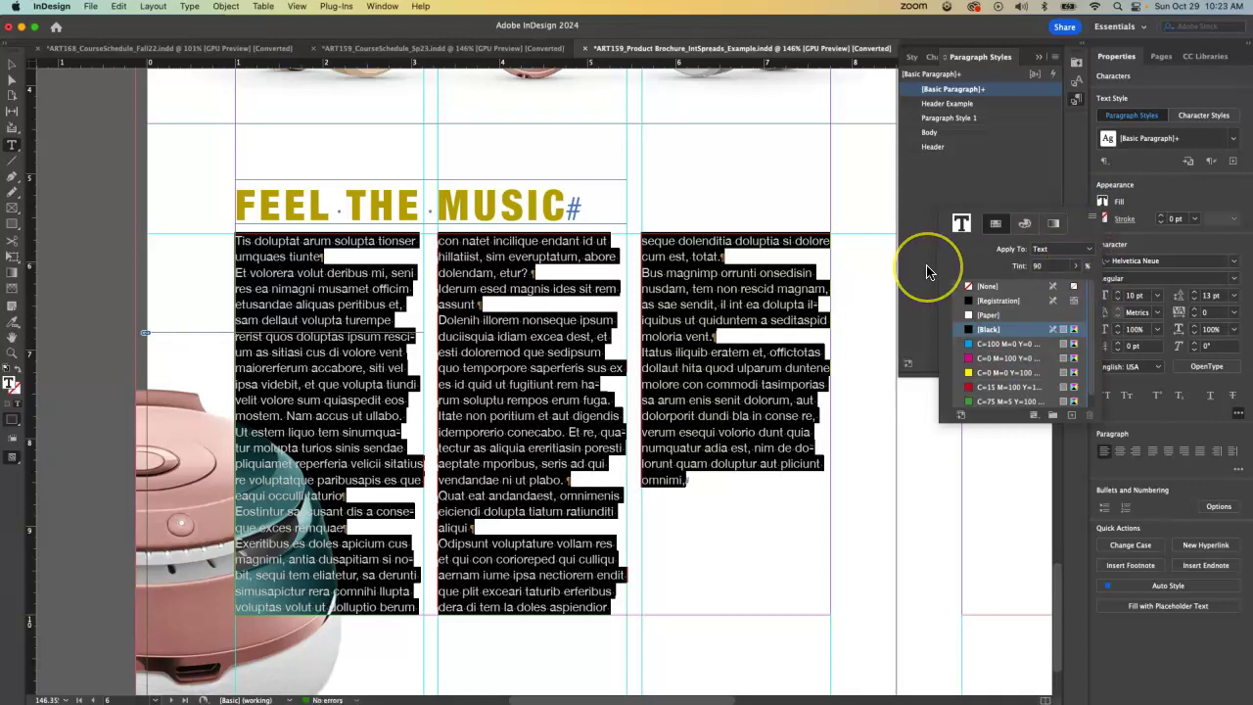
click(1163, 190)
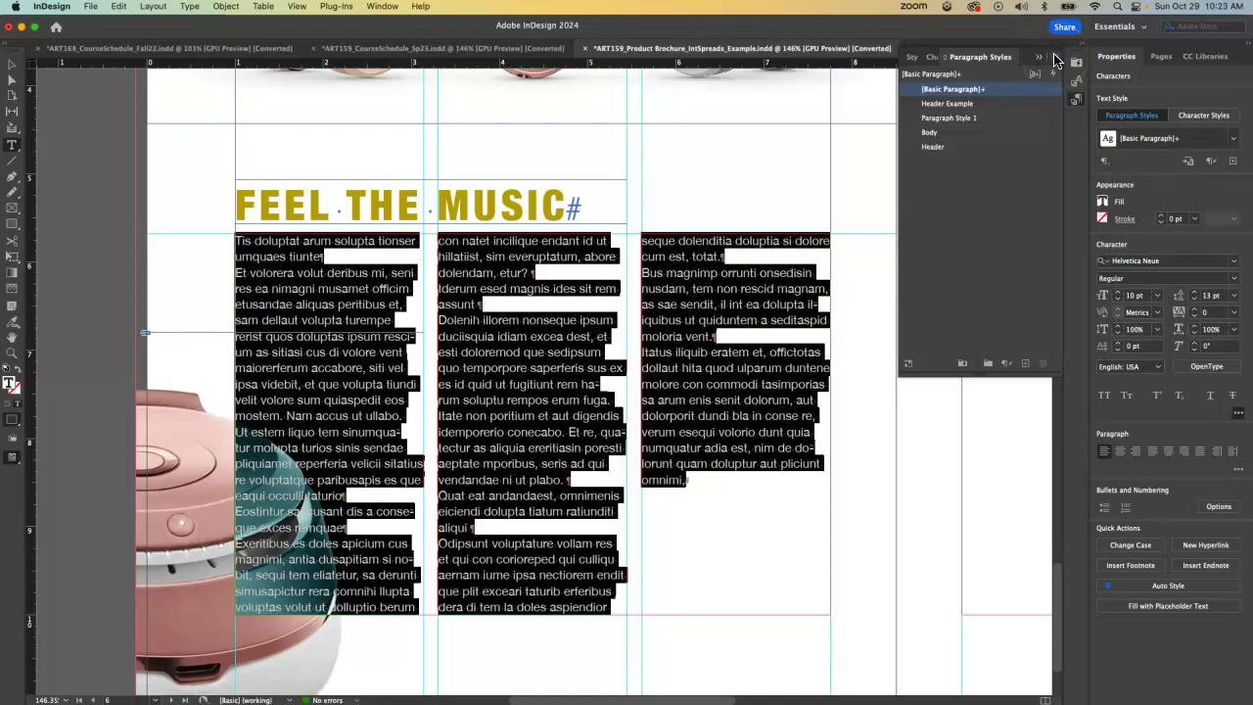
Create a paragraph style named "Body Copy Example" from the selected body text and apply it to that text.
click(1053, 59)
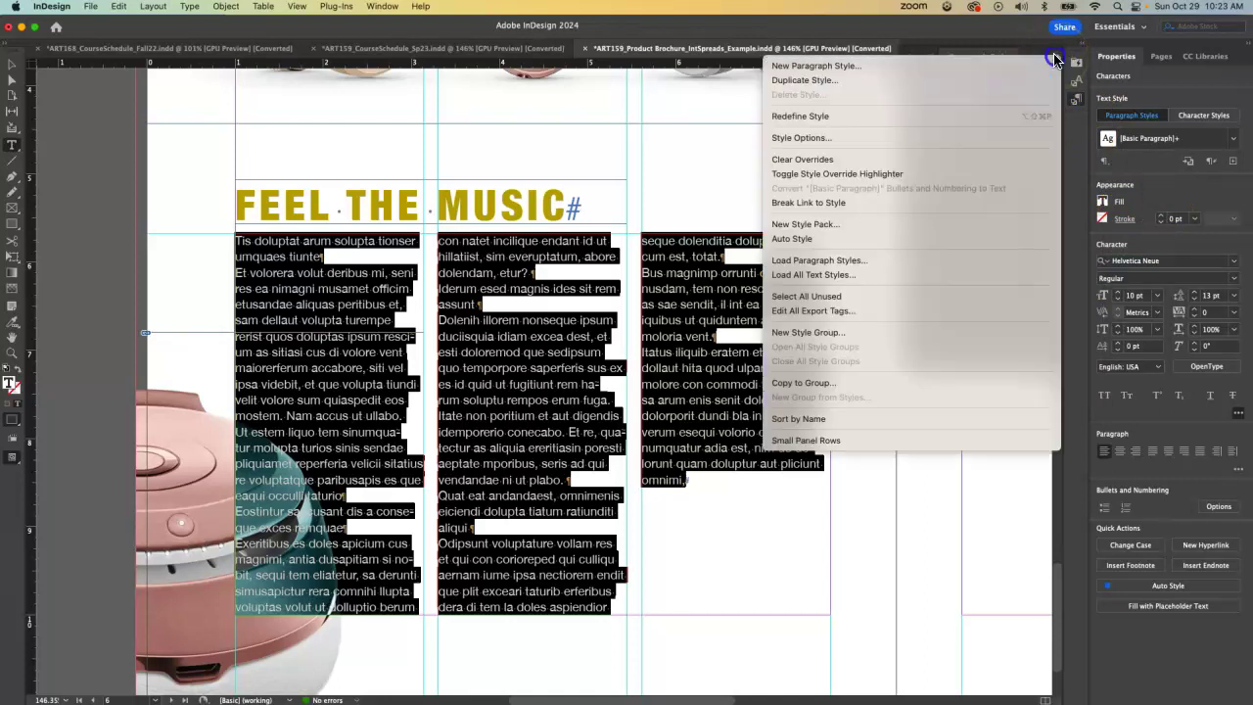
click(910, 67)
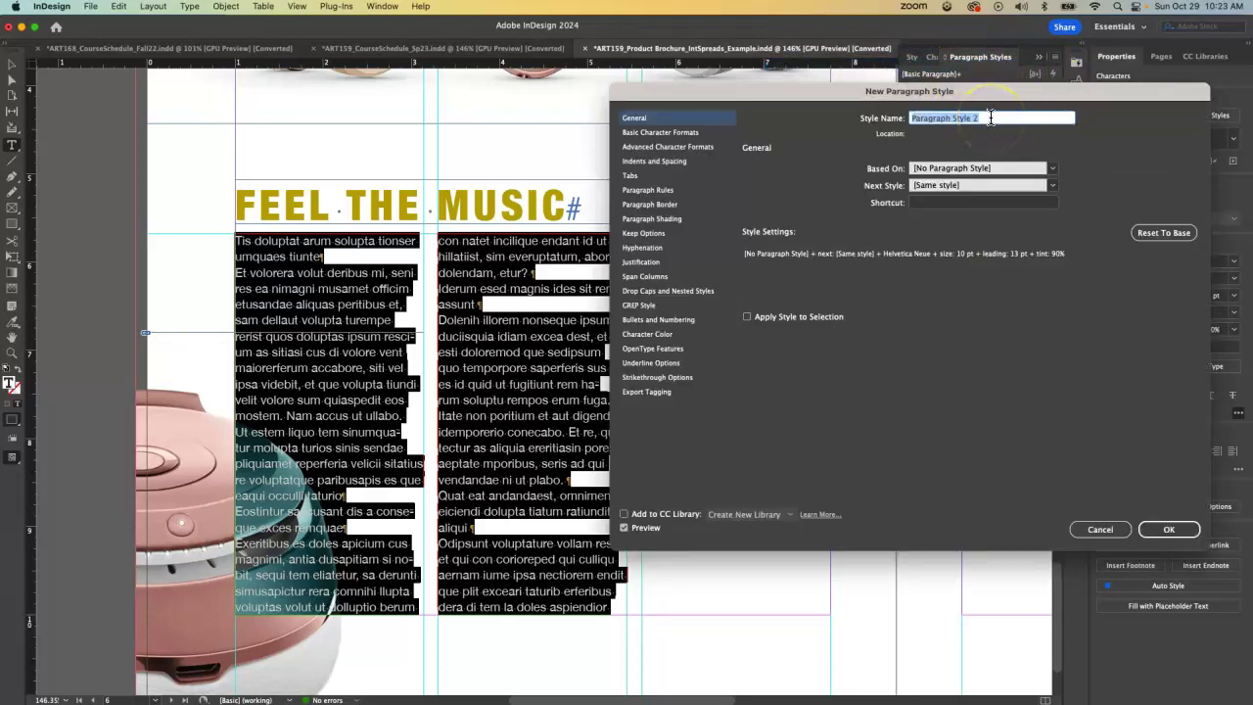
text(B)
click(1168, 531)
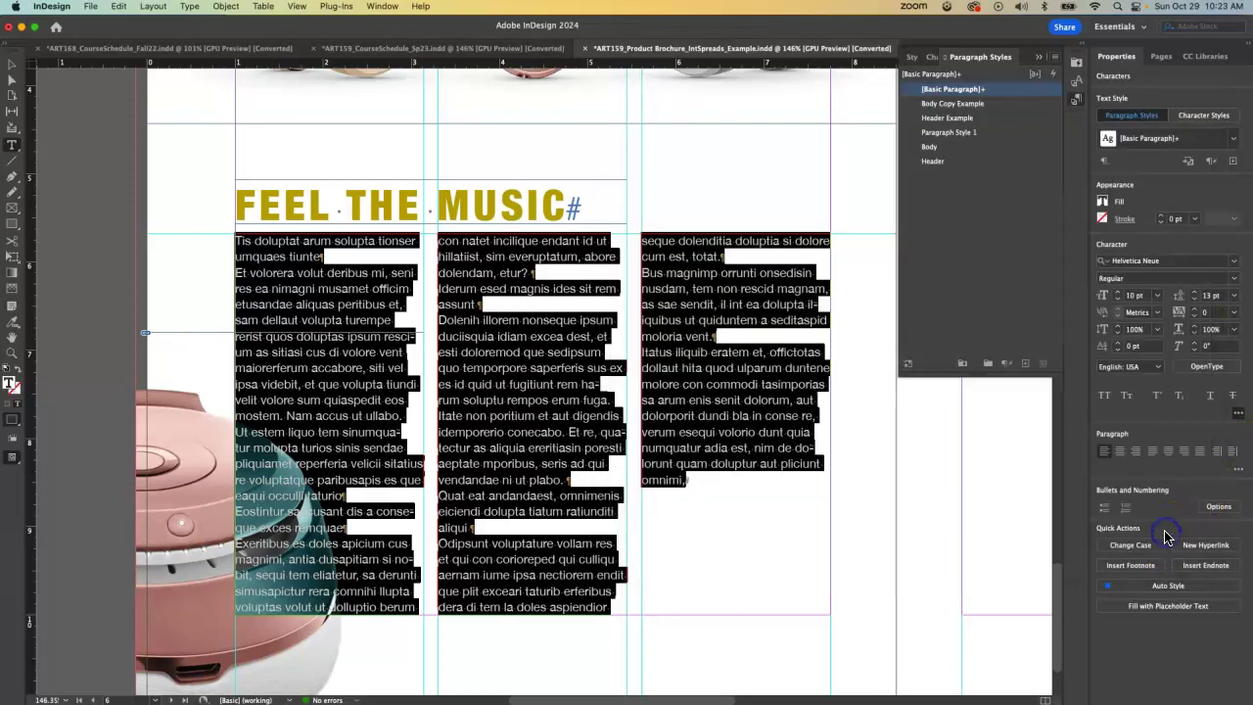
click(979, 104)
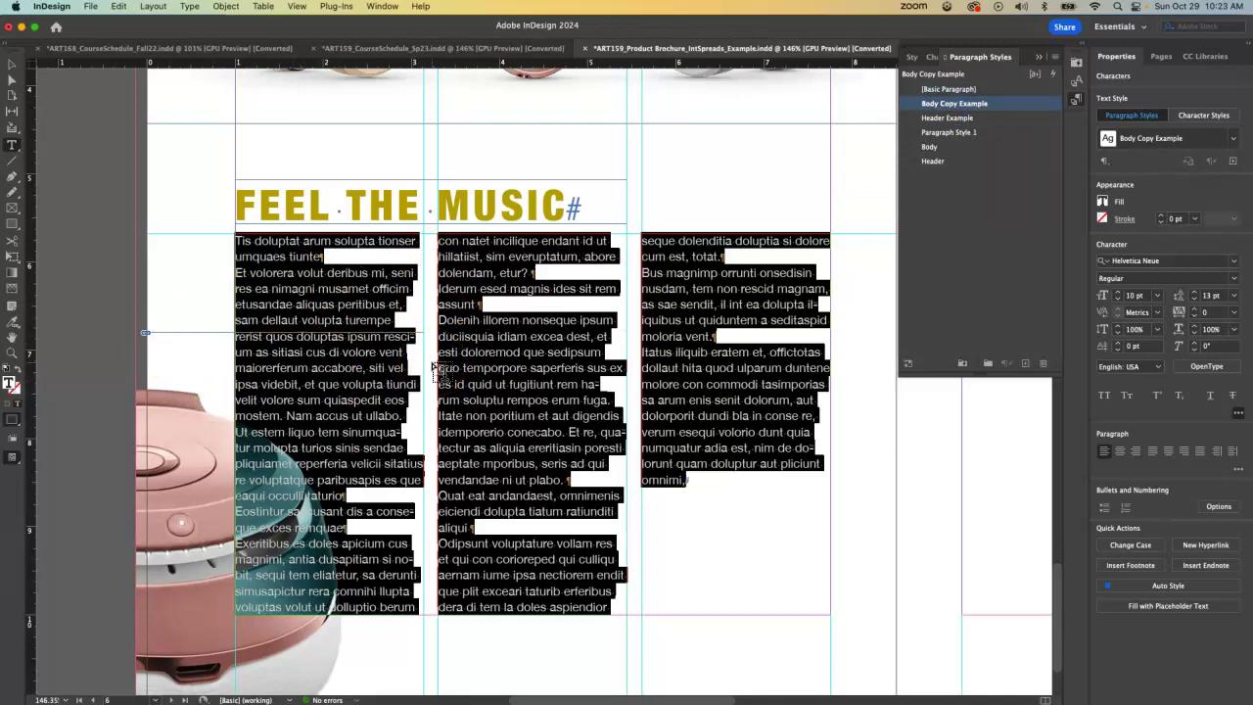
Select the opening two-line paragraph of the first text column and set its font style to Bold Italic.
click(330, 246)
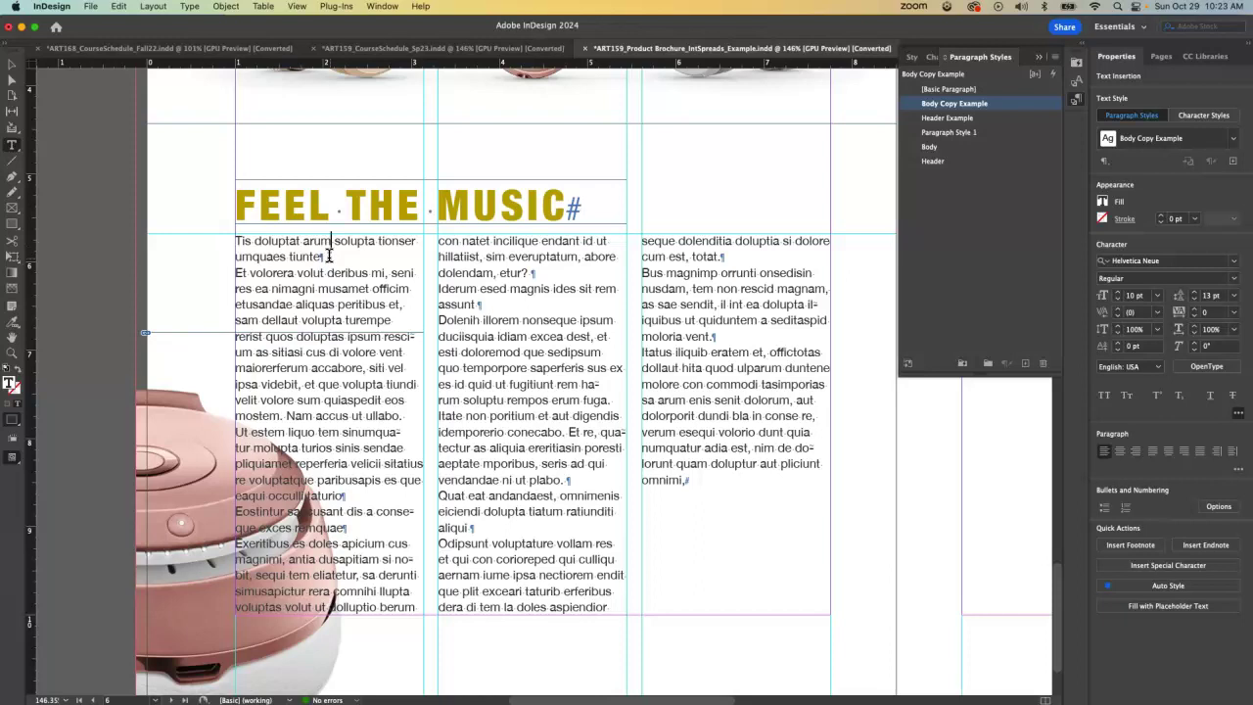
click(304, 257)
click(306, 255)
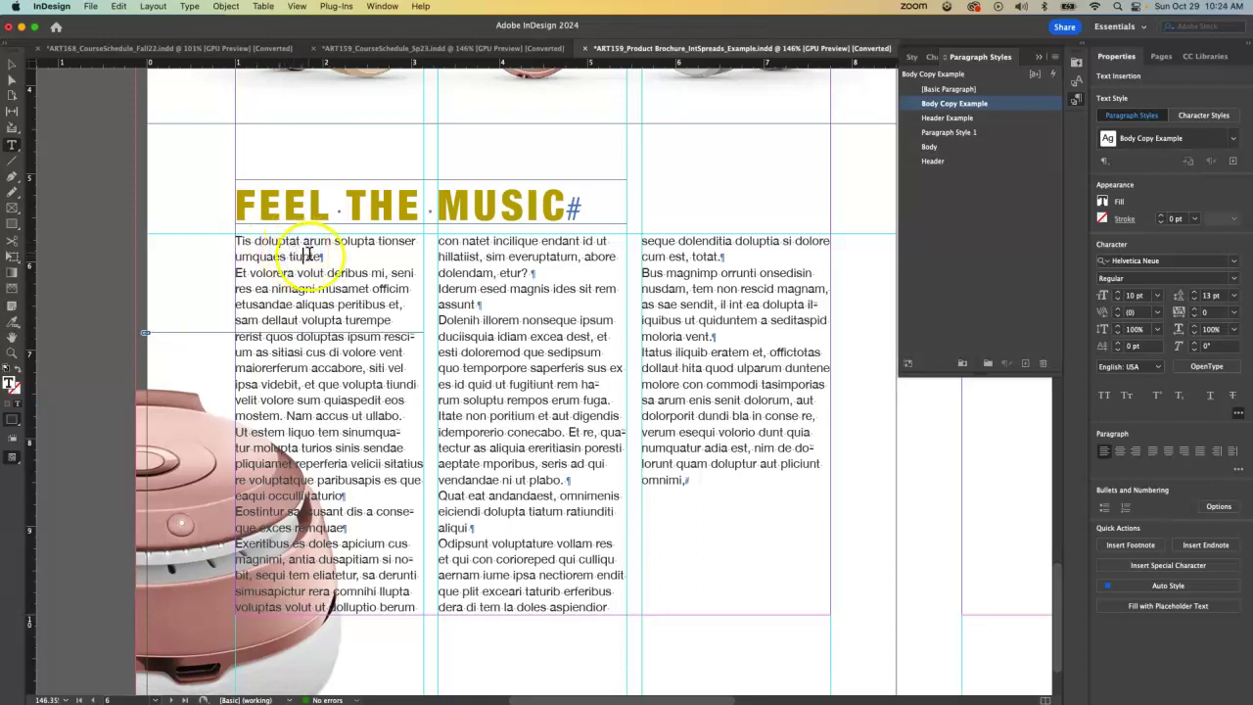
drag(323, 257, 220, 239)
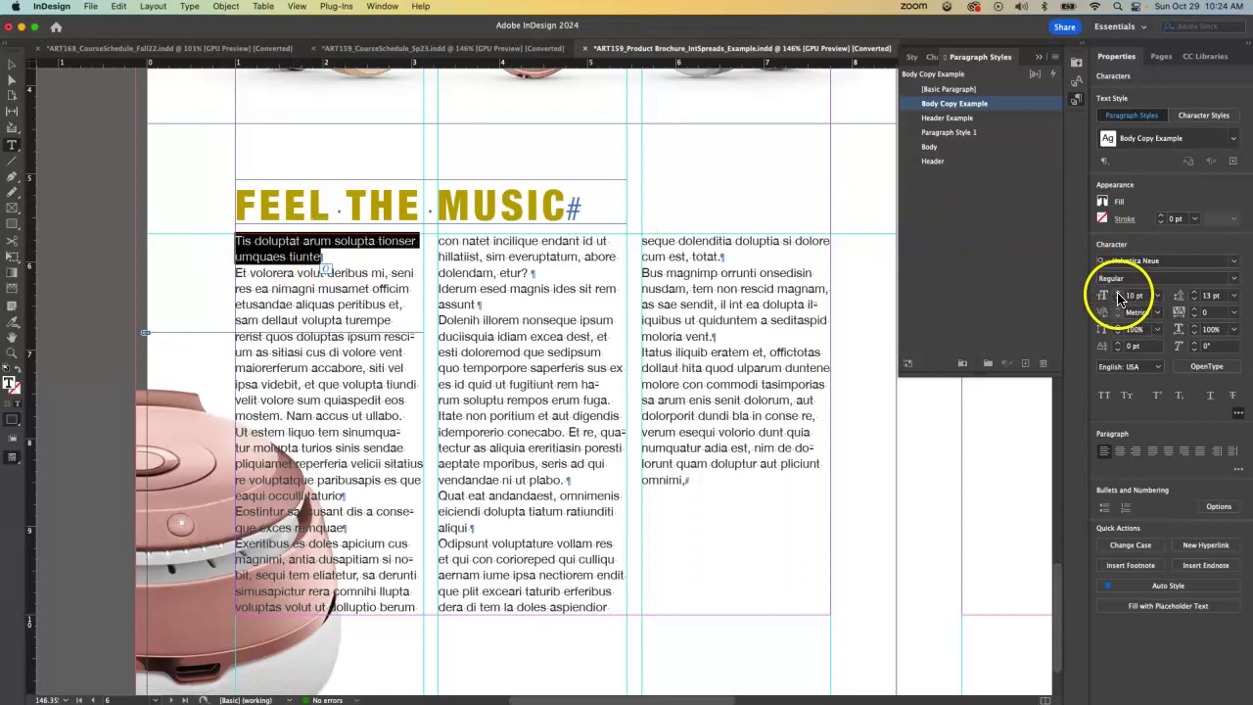
click(1233, 280)
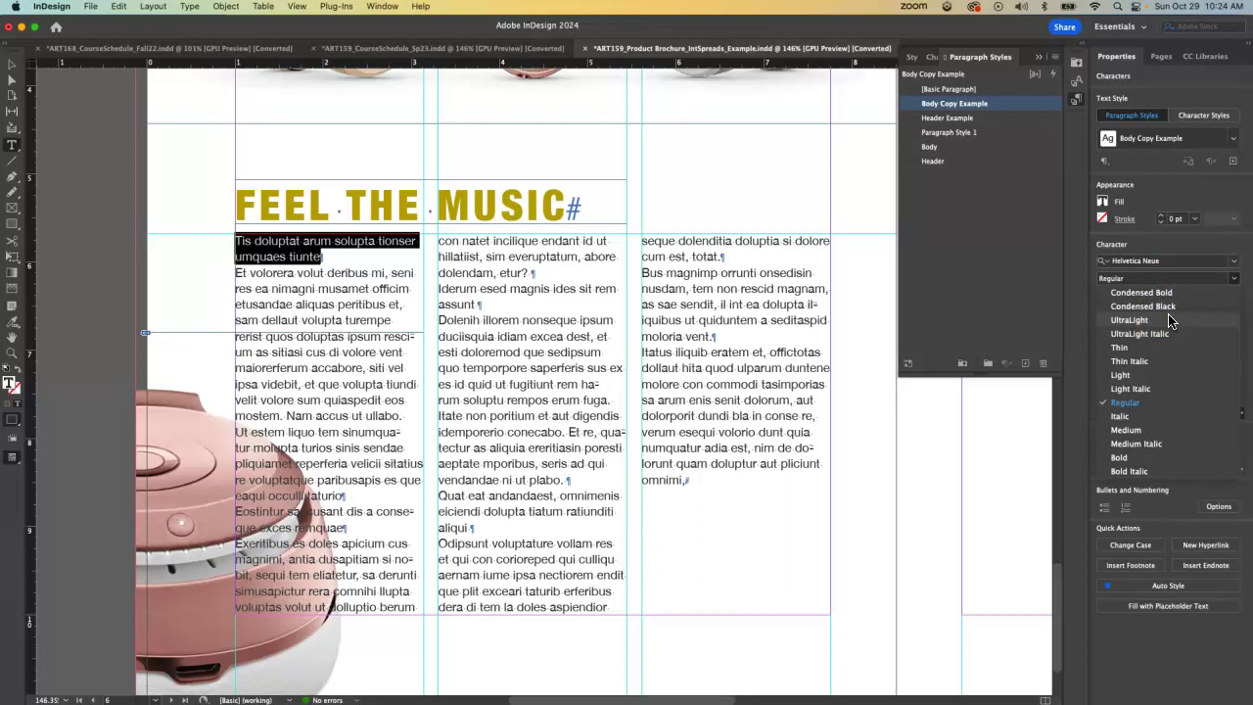
click(1158, 443)
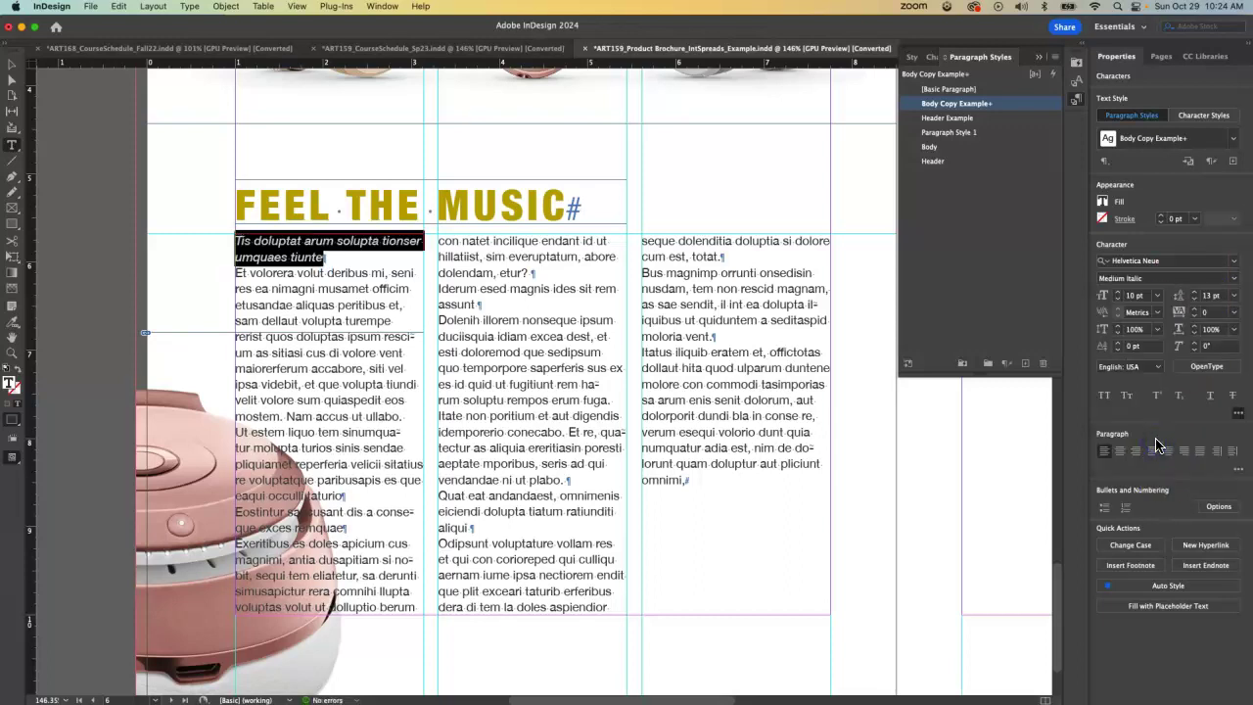
click(1232, 278)
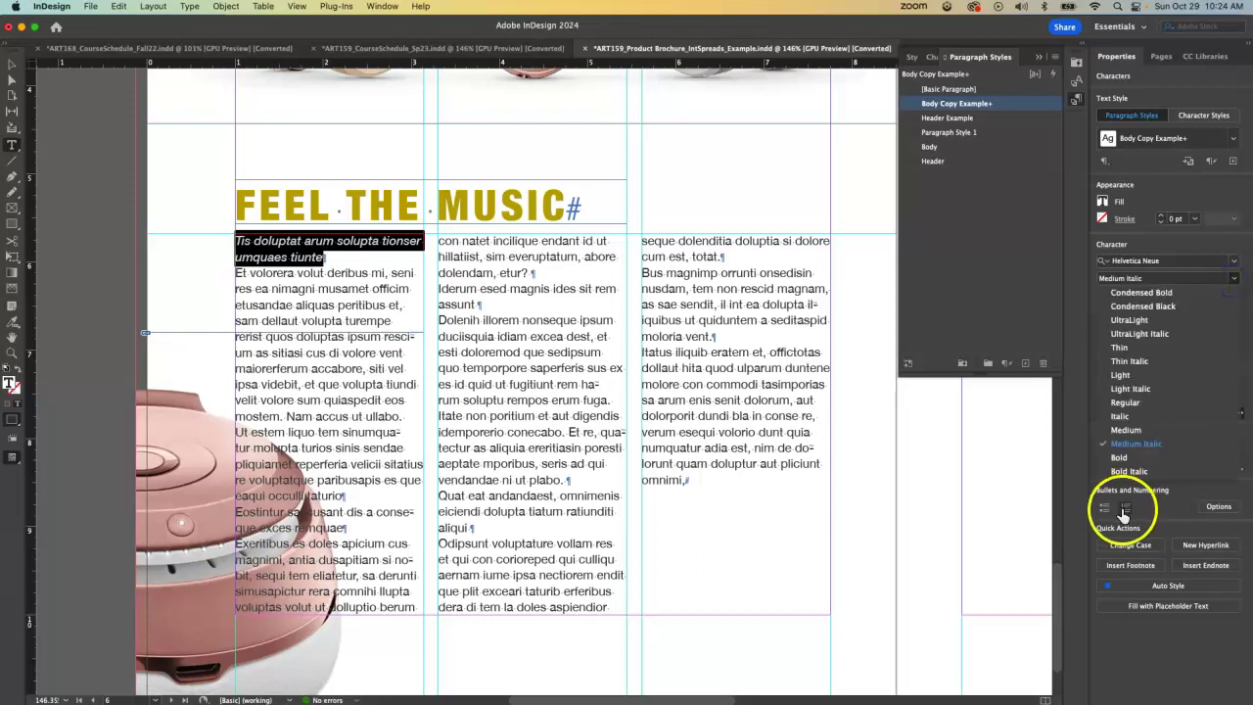
click(1150, 471)
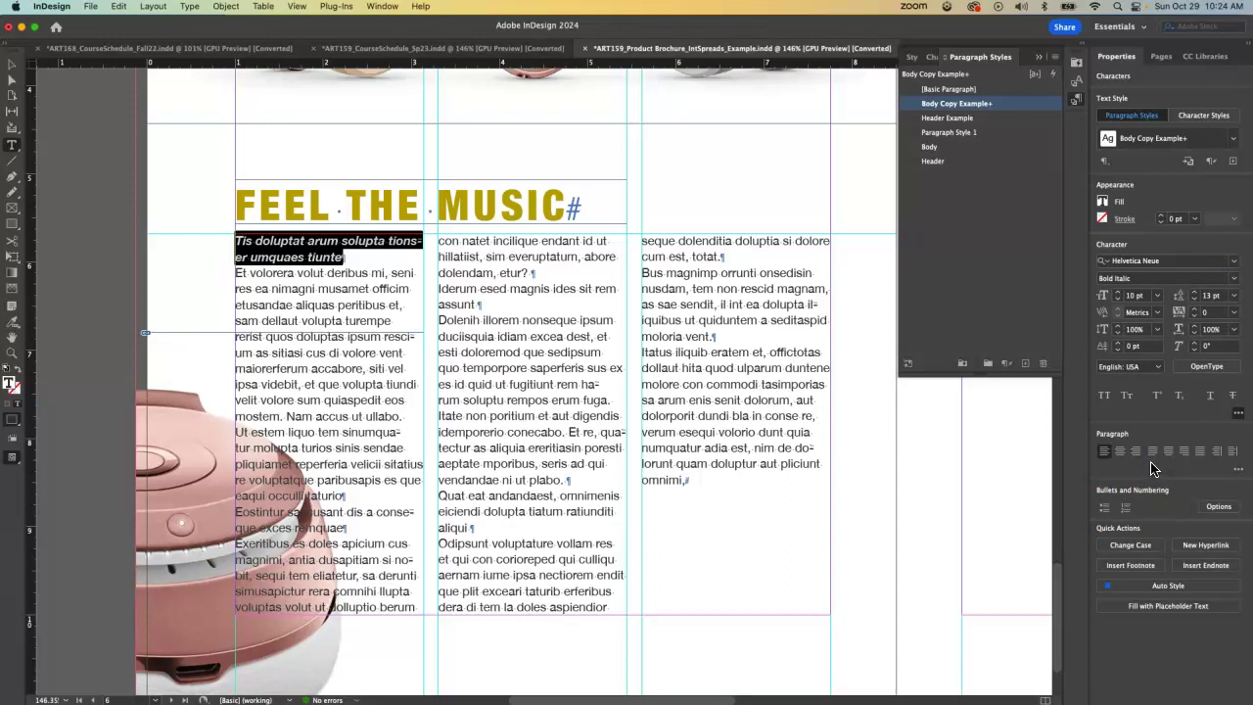
click(1232, 278)
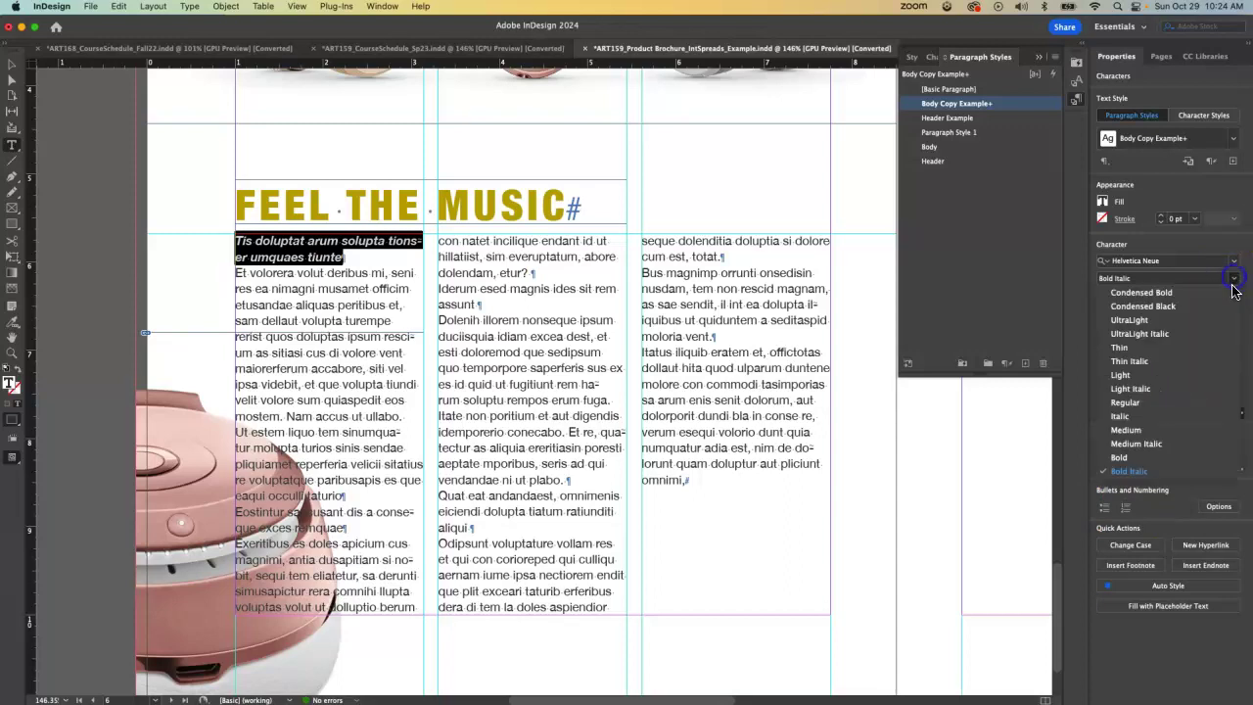
click(1135, 470)
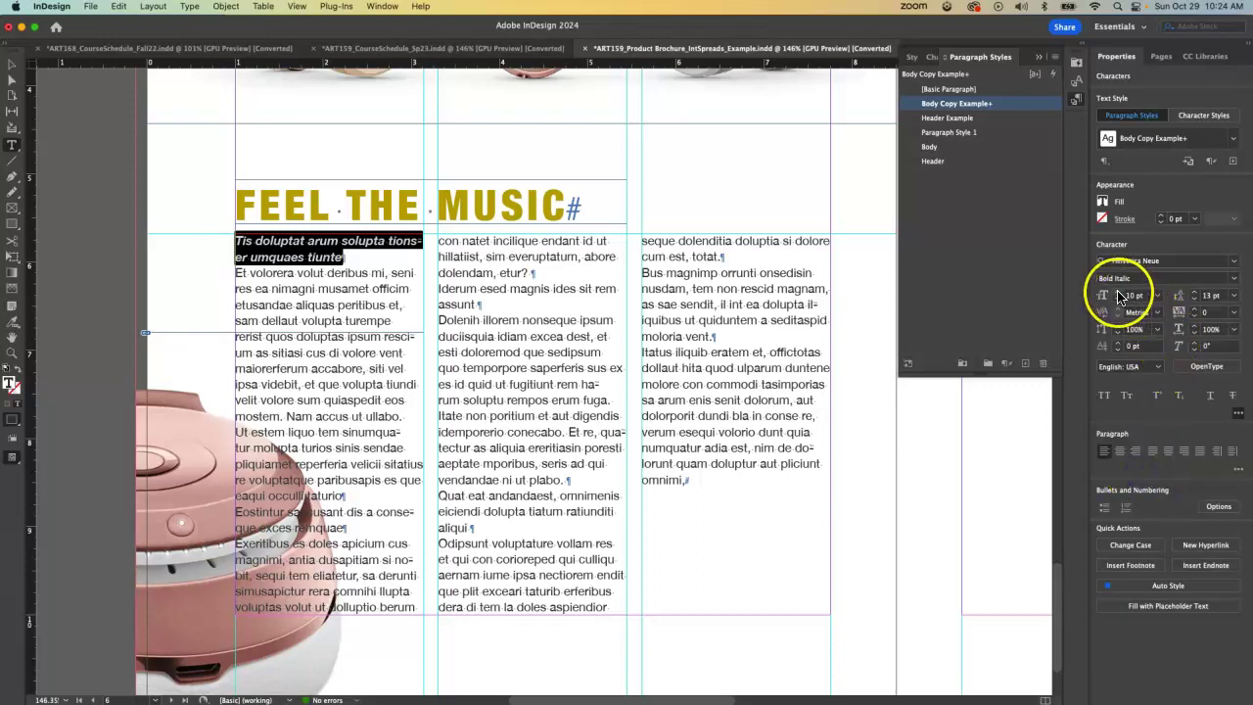
Set the selected opening paragraph to 11 pt size with 14 pt leading.
click(1119, 296)
key(Up)
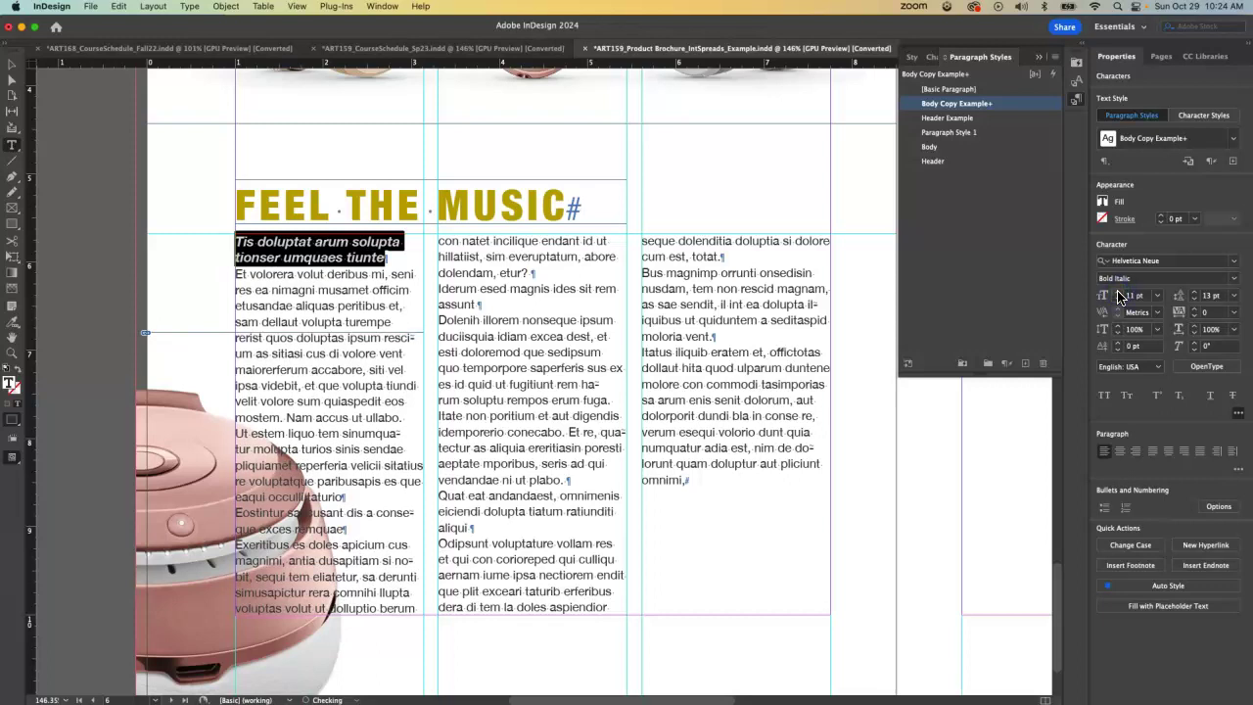
click(1196, 296)
click(1195, 292)
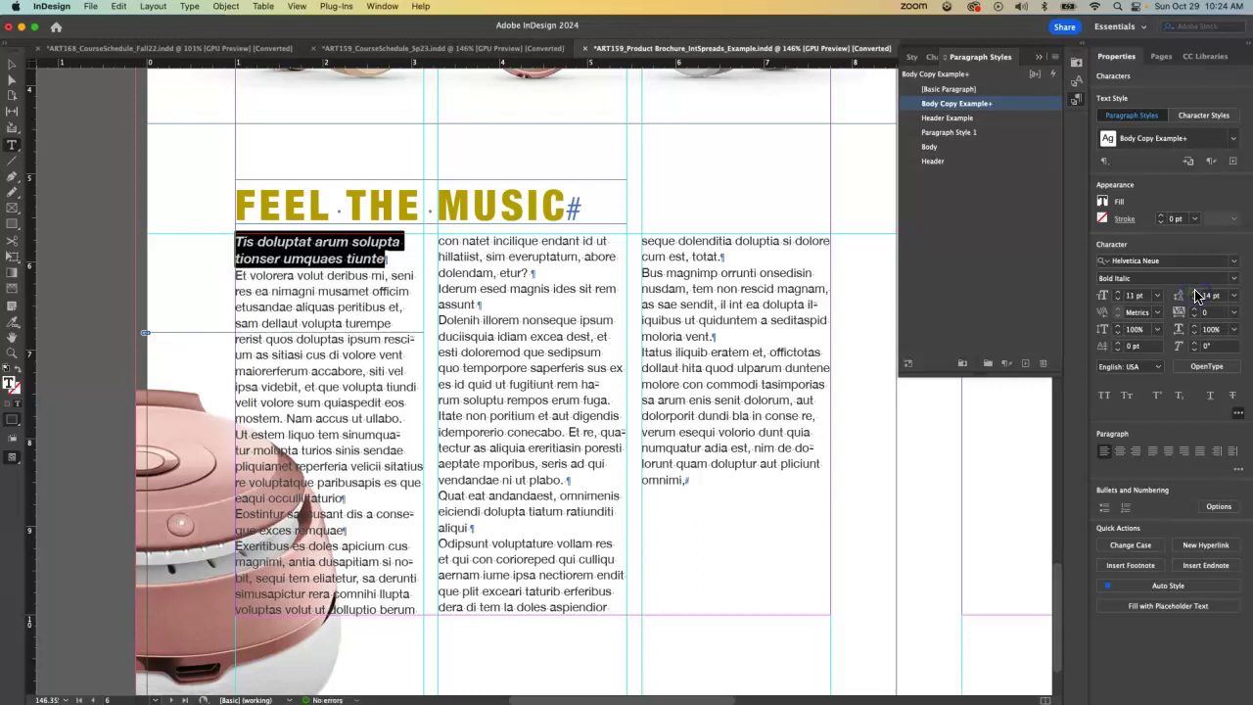
Fill the selected opening paragraph with a dark CMYK mix of C 0, M 29, Y 100, K 87, then deselect it.
click(1102, 203)
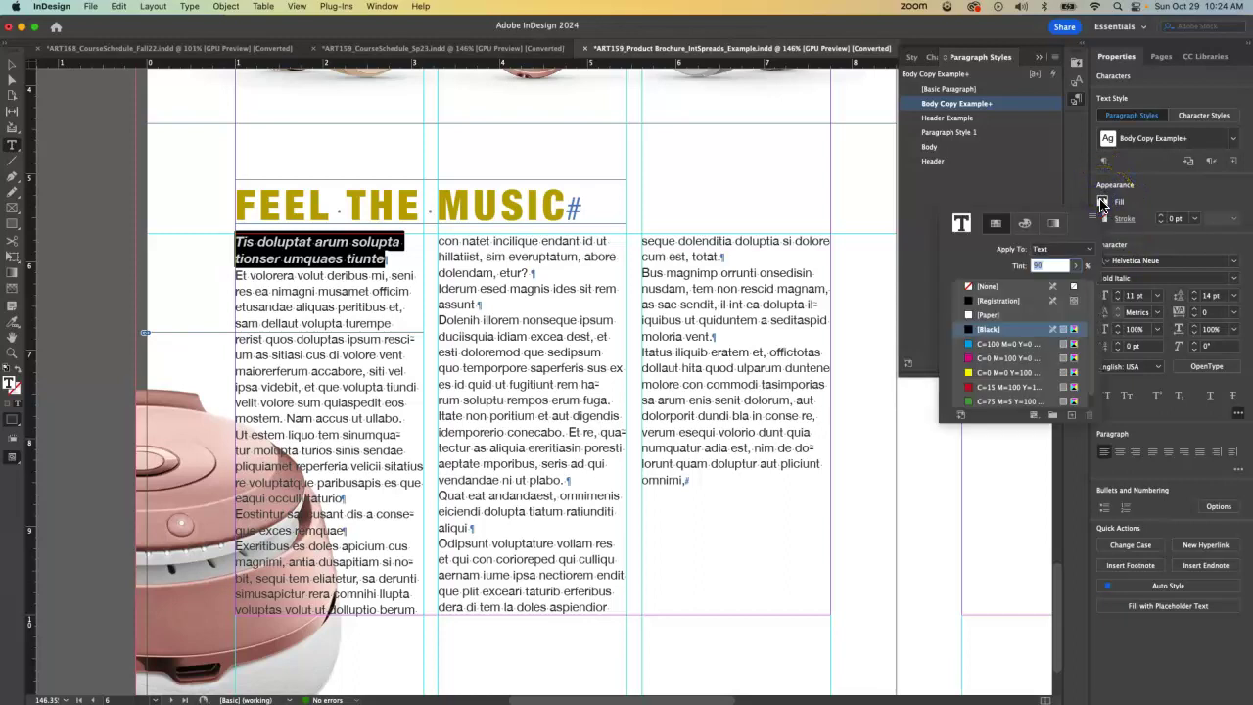
click(1024, 224)
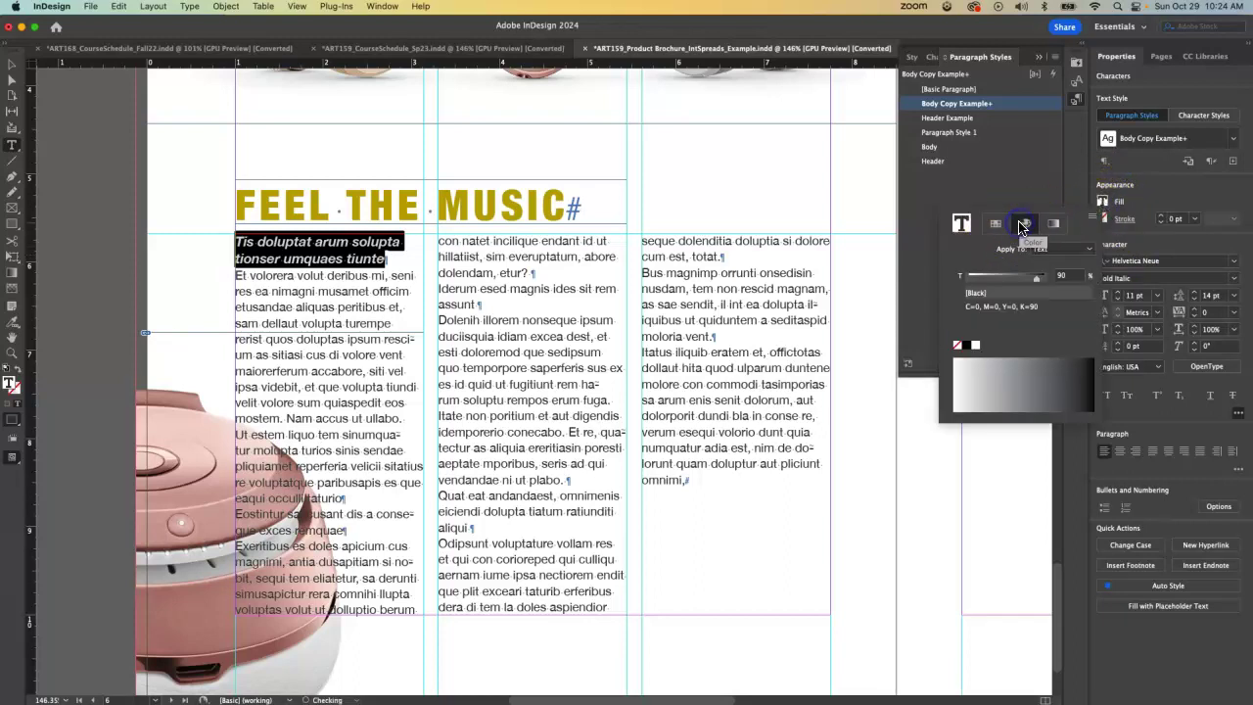
click(1092, 215)
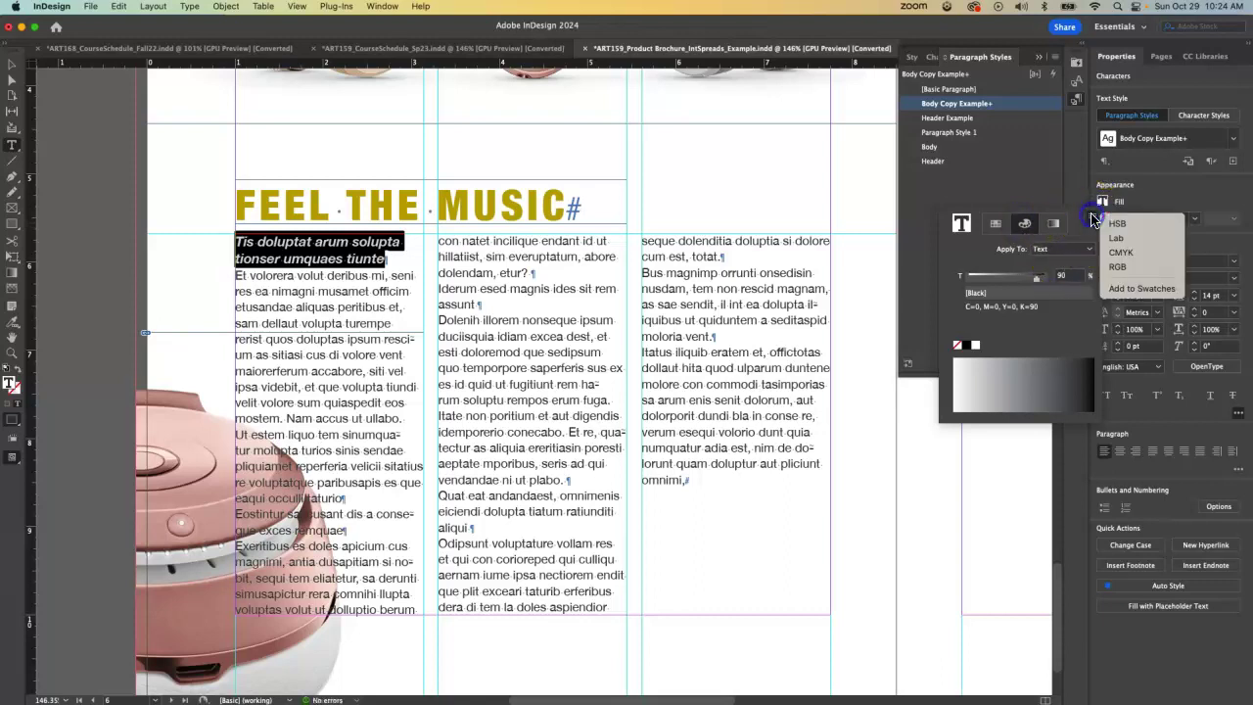
click(1125, 254)
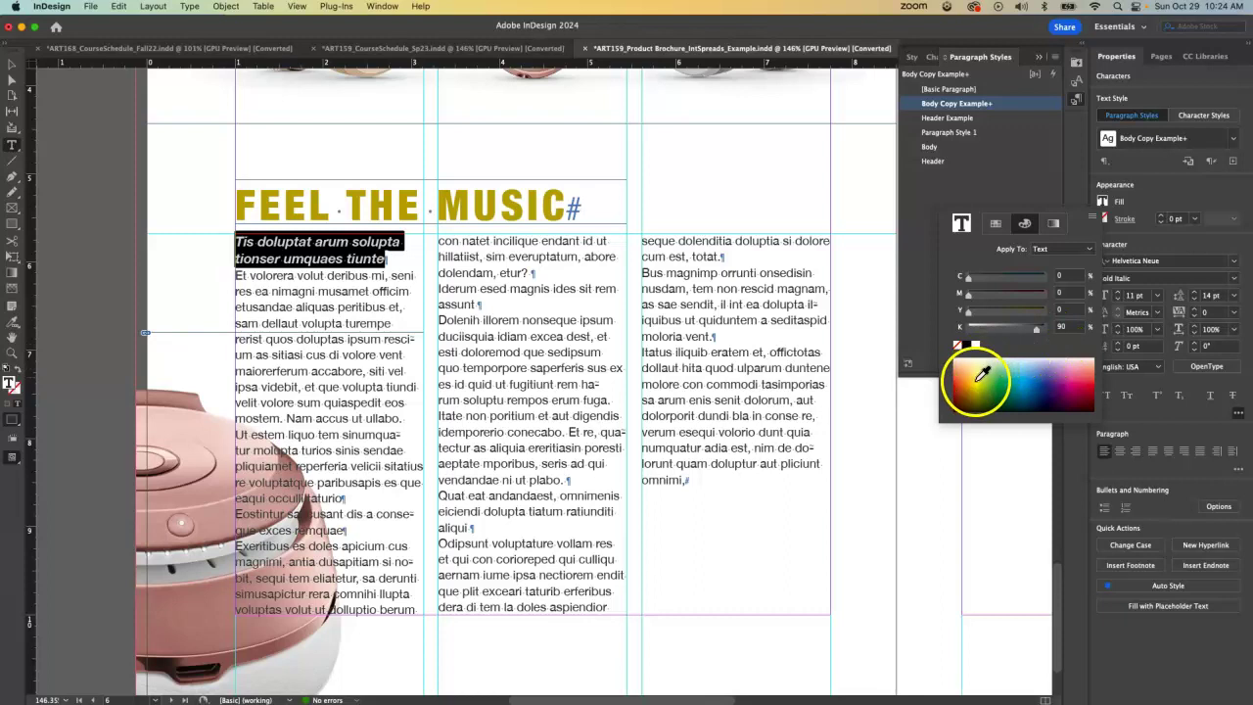
click(981, 374)
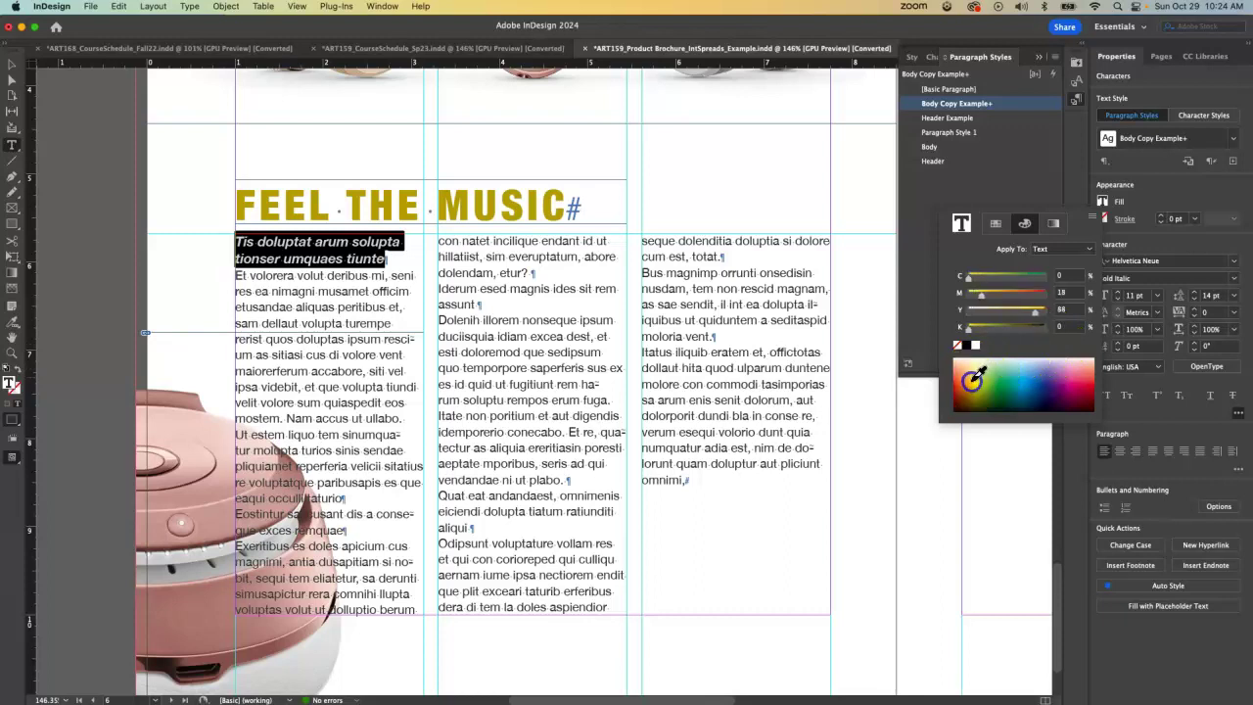
click(971, 384)
click(1011, 326)
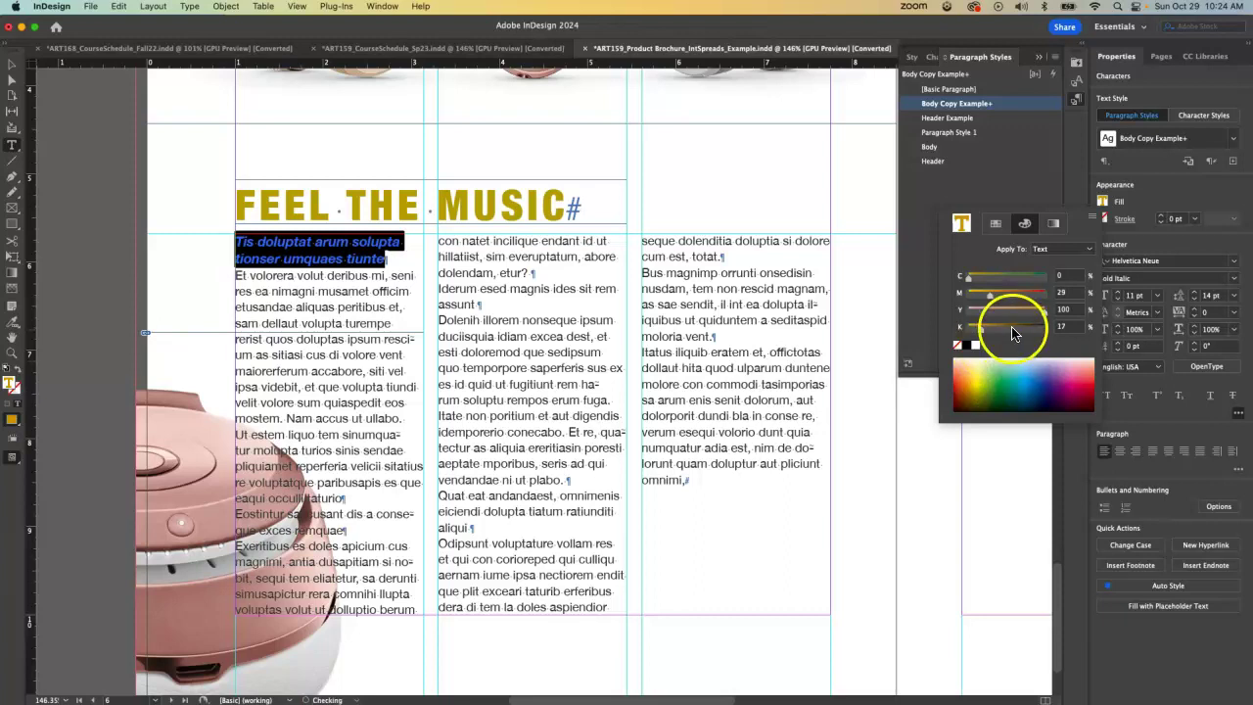
click(1021, 328)
click(1037, 328)
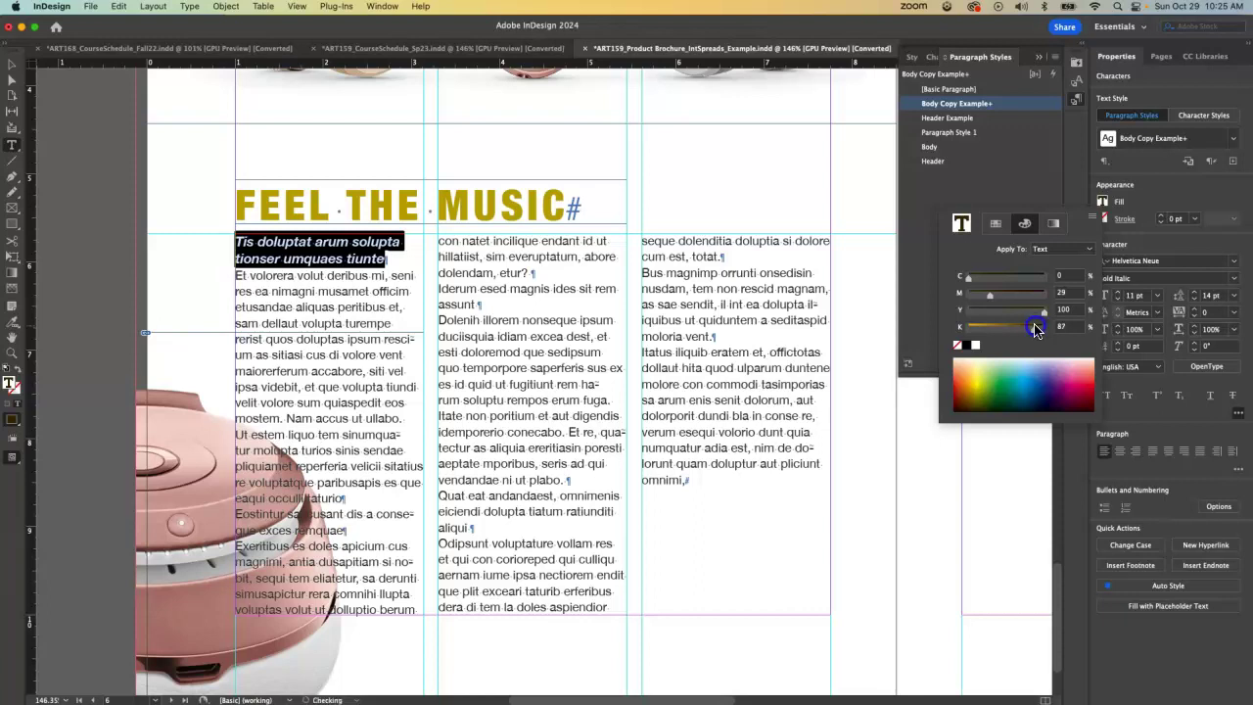
click(10, 66)
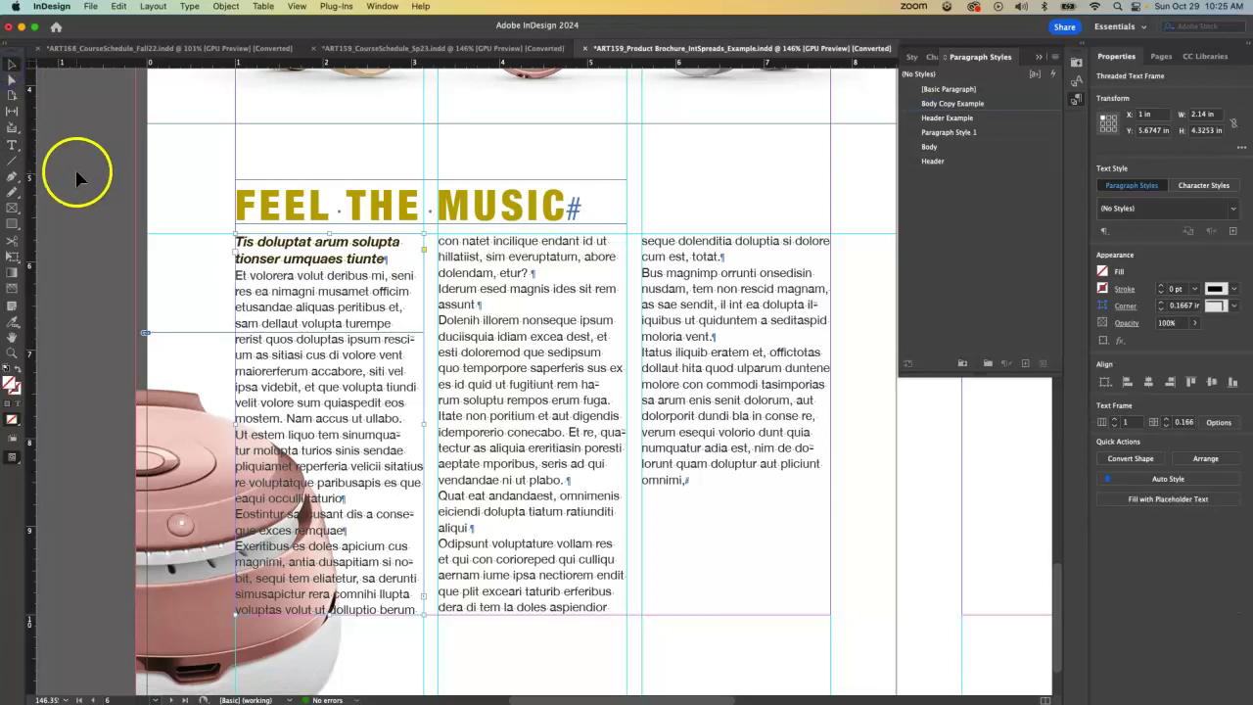
click(75, 168)
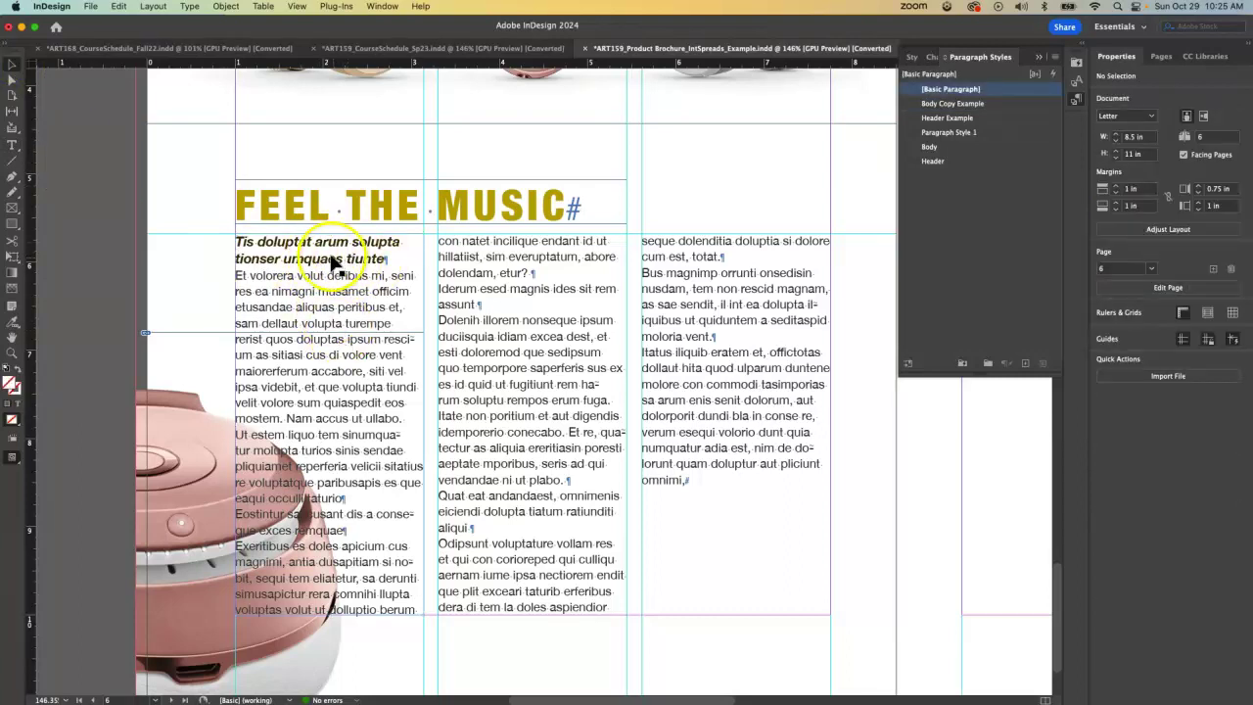
double_click(348, 514)
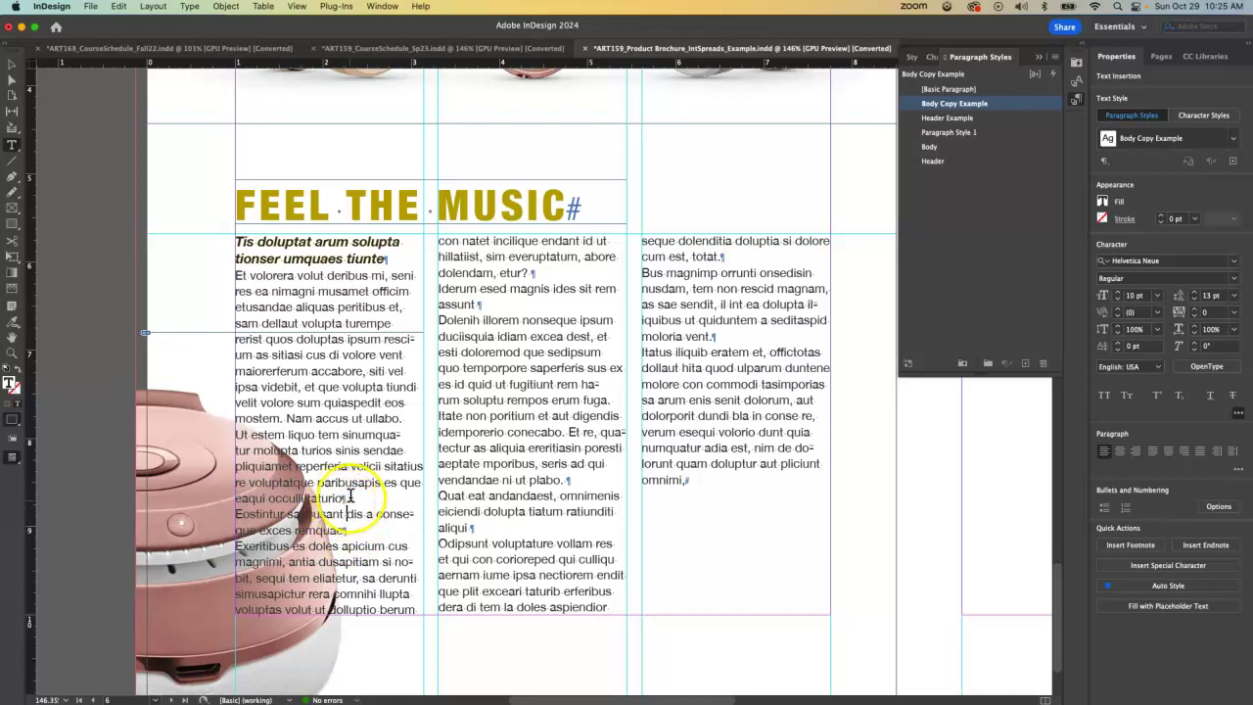
scroll(341, 498, up, 3)
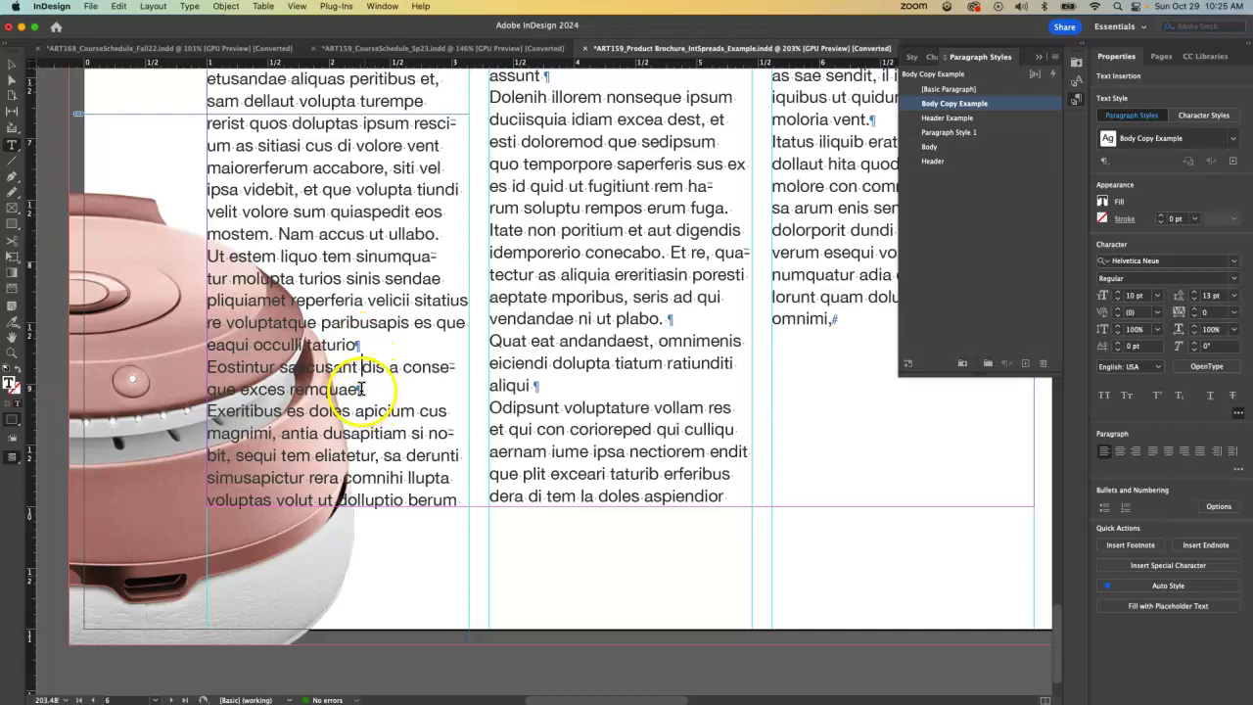
click(362, 366)
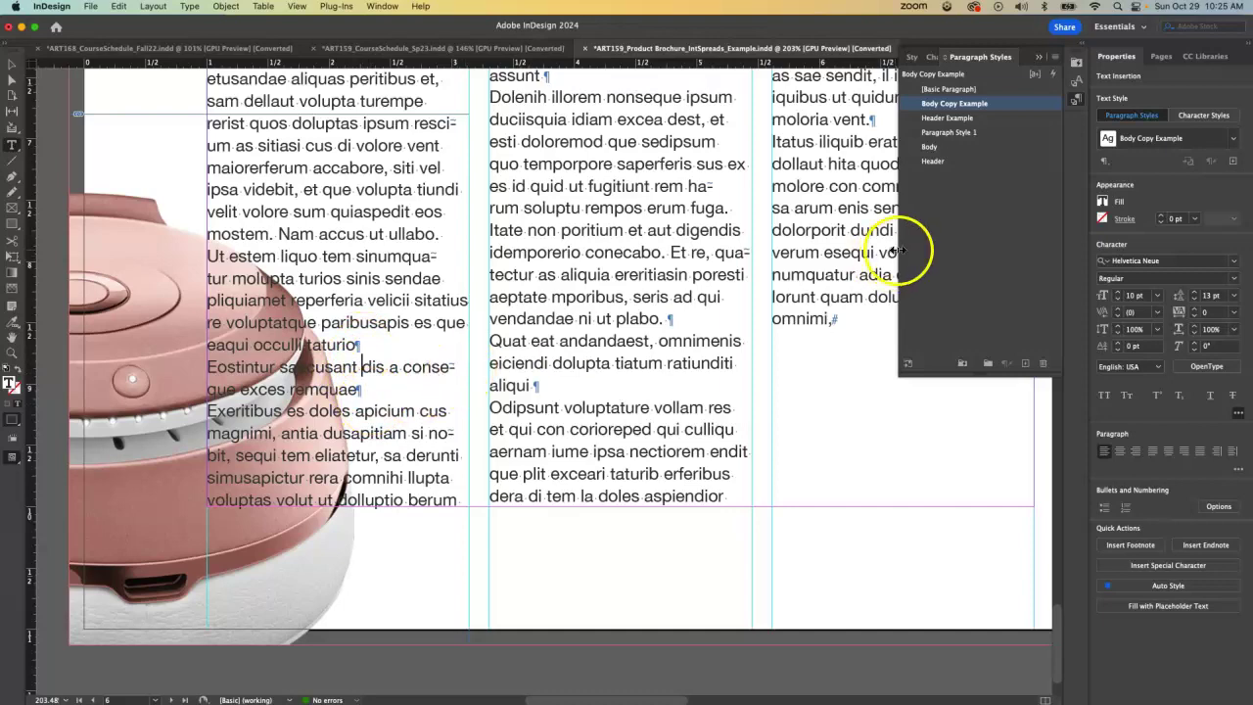
Create a paragraph style named "Subheader Example" from the bold italic opening paragraph and apply it to that paragraph.
scroll(480, 296, up, 10)
scroll(480, 297, down, 8)
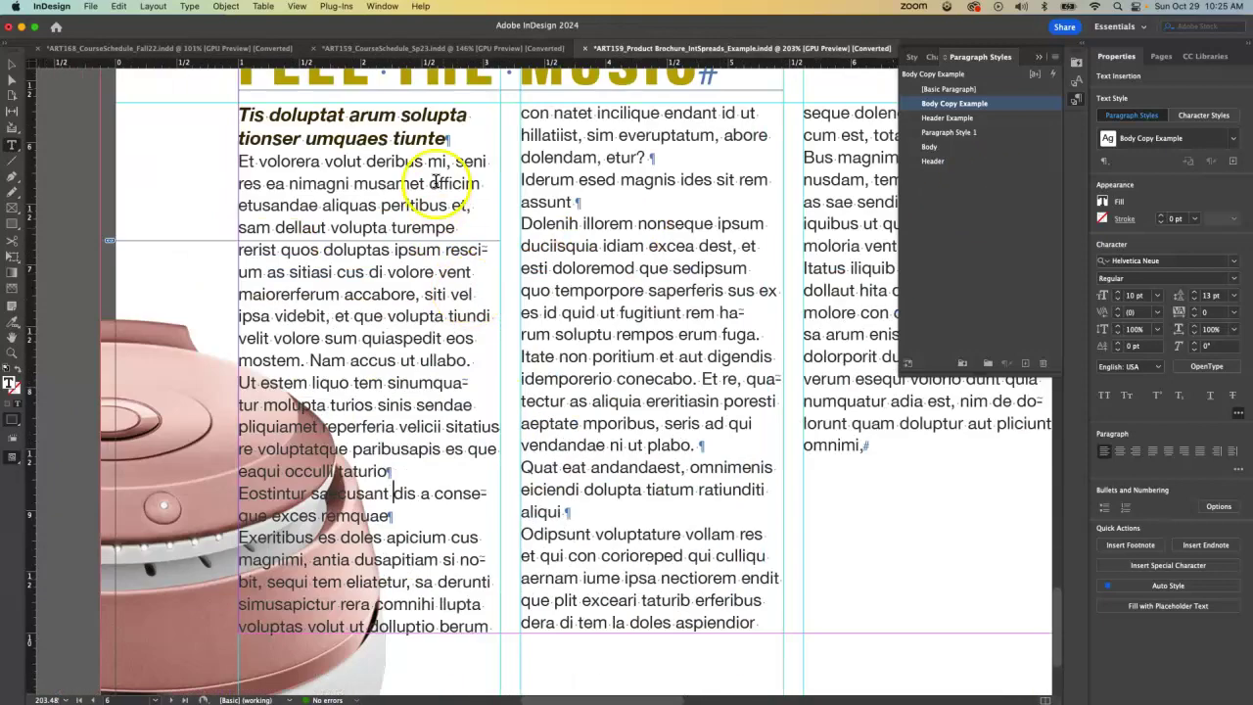
scroll(426, 182, up, 3)
drag(433, 265, 209, 233)
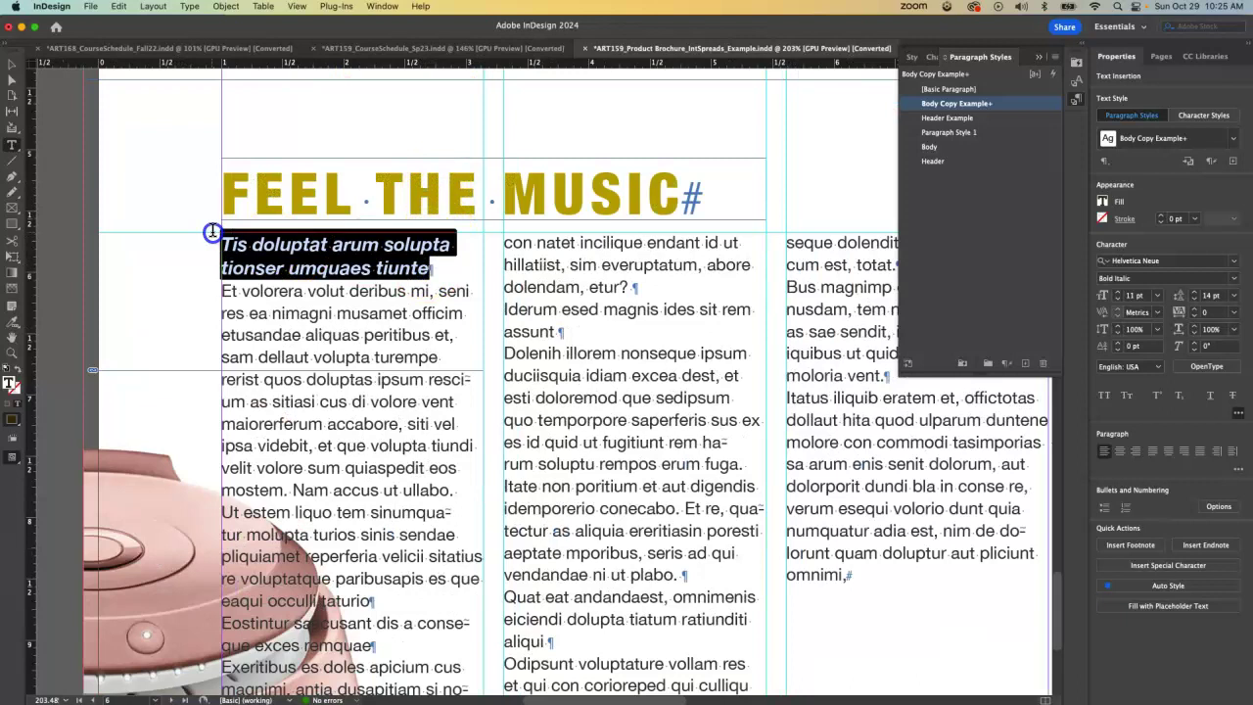
click(969, 103)
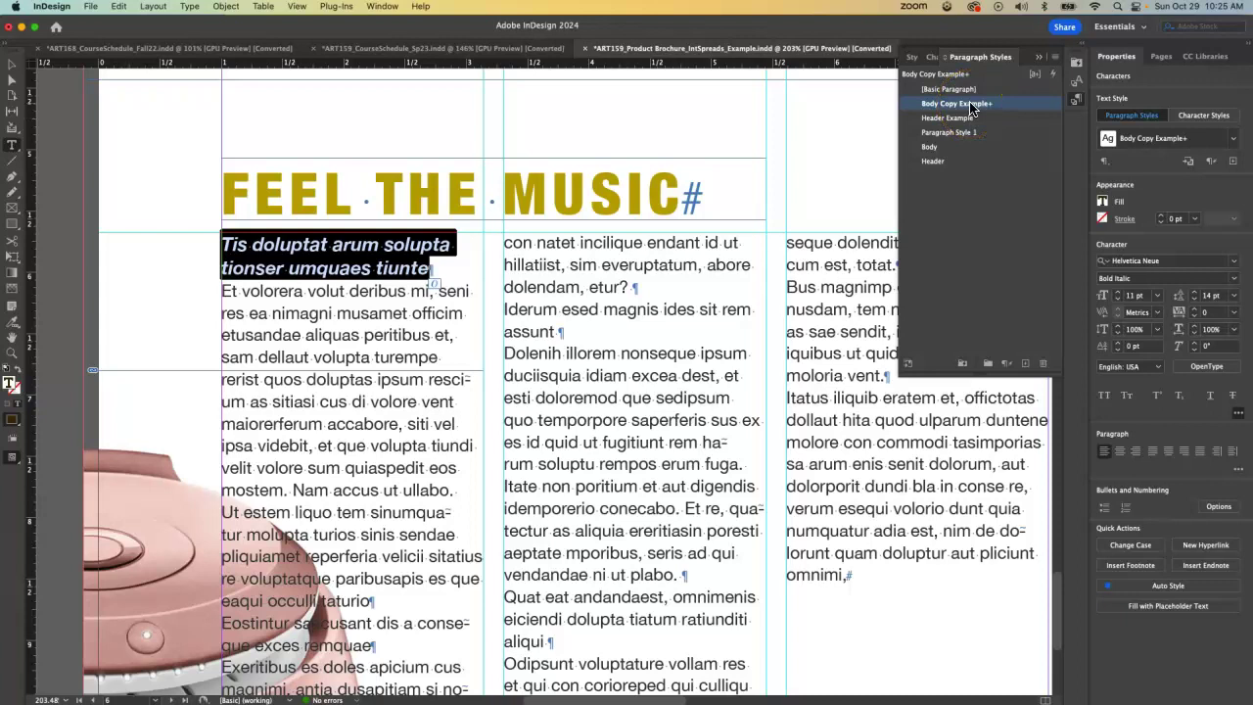
click(426, 249)
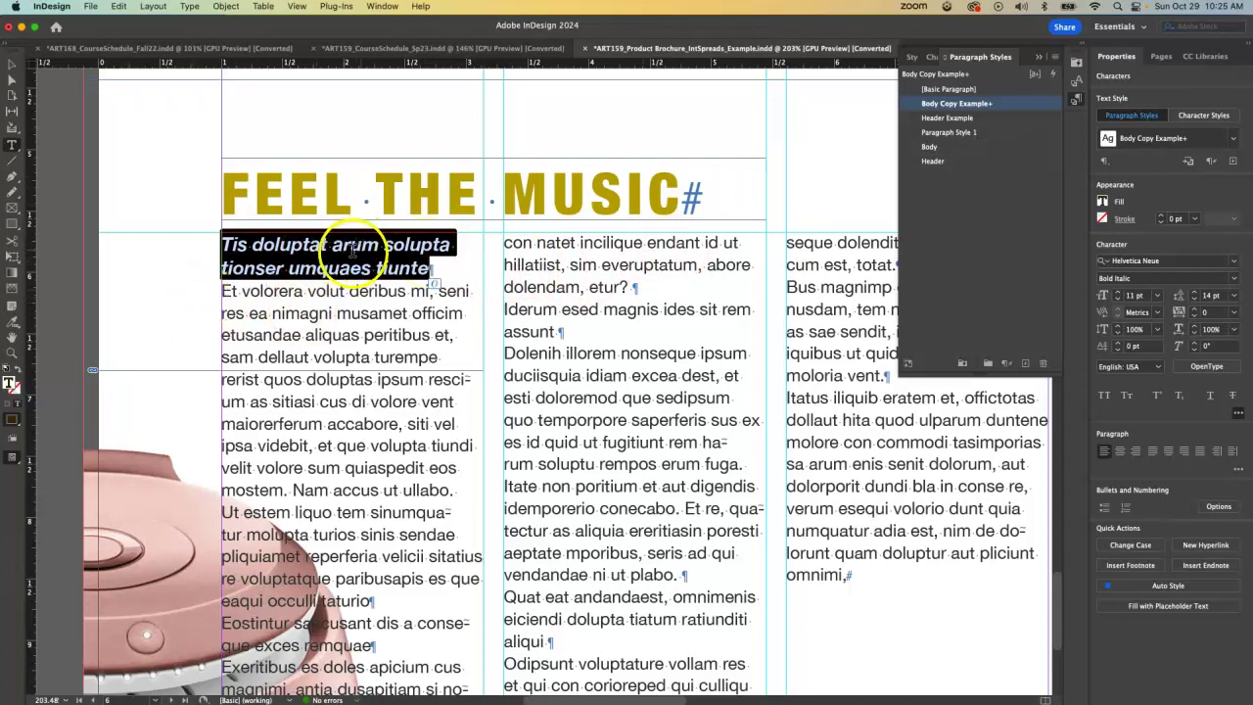
click(1054, 58)
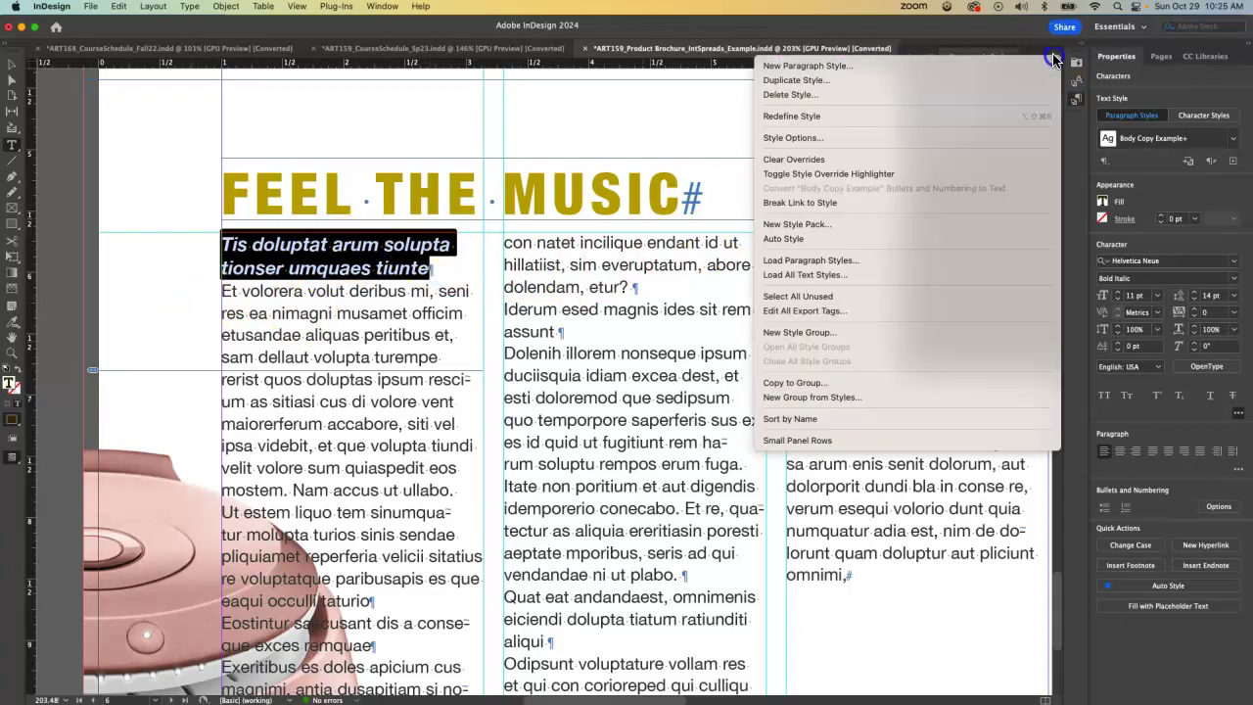
click(803, 65)
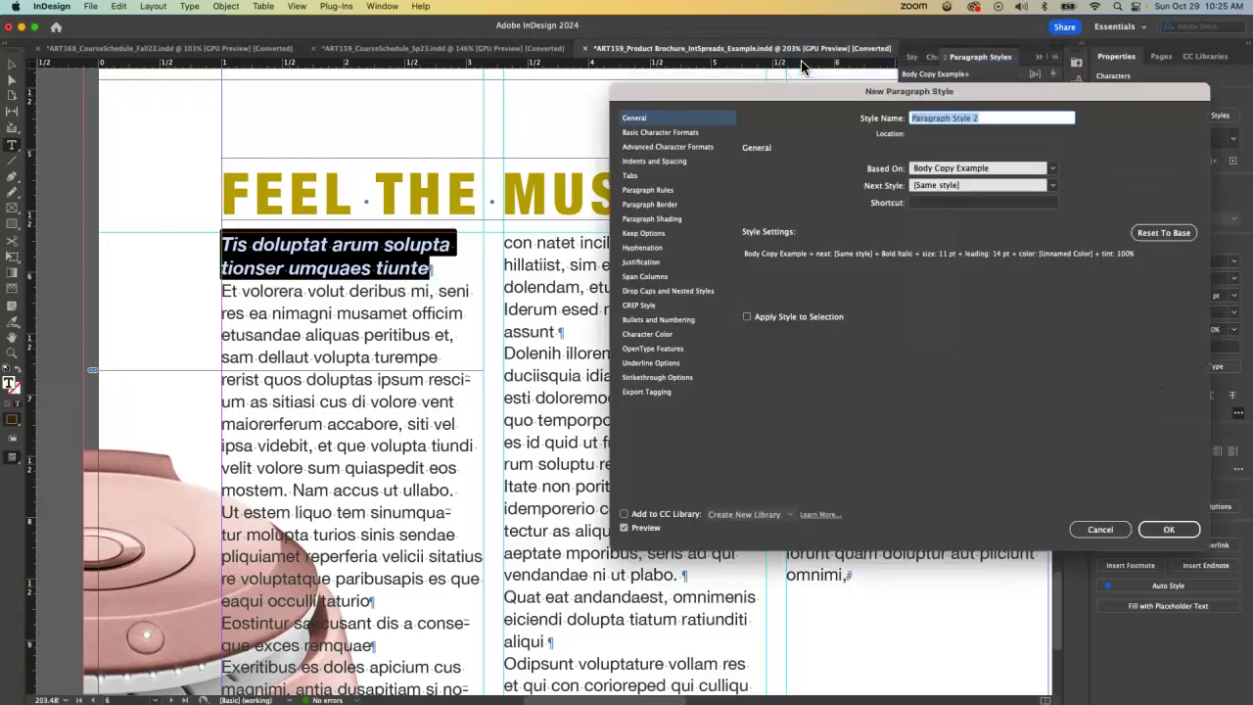
text(Subheader Example)
key(Return)
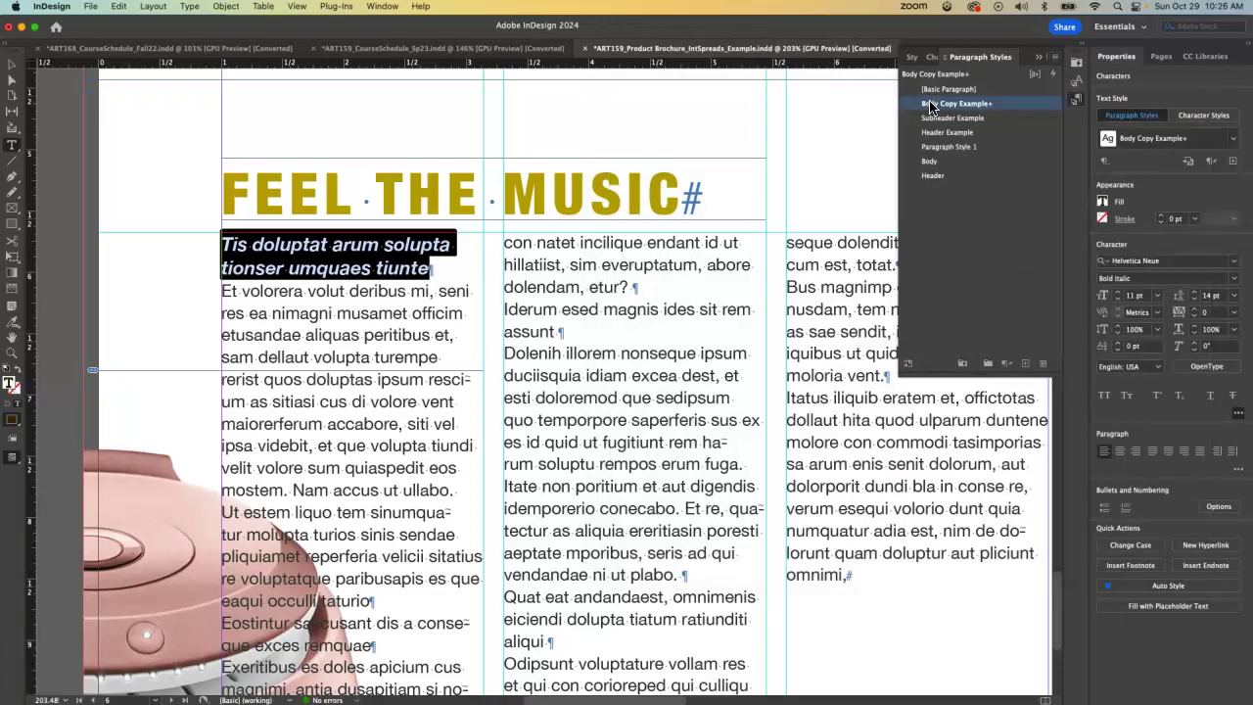
click(991, 118)
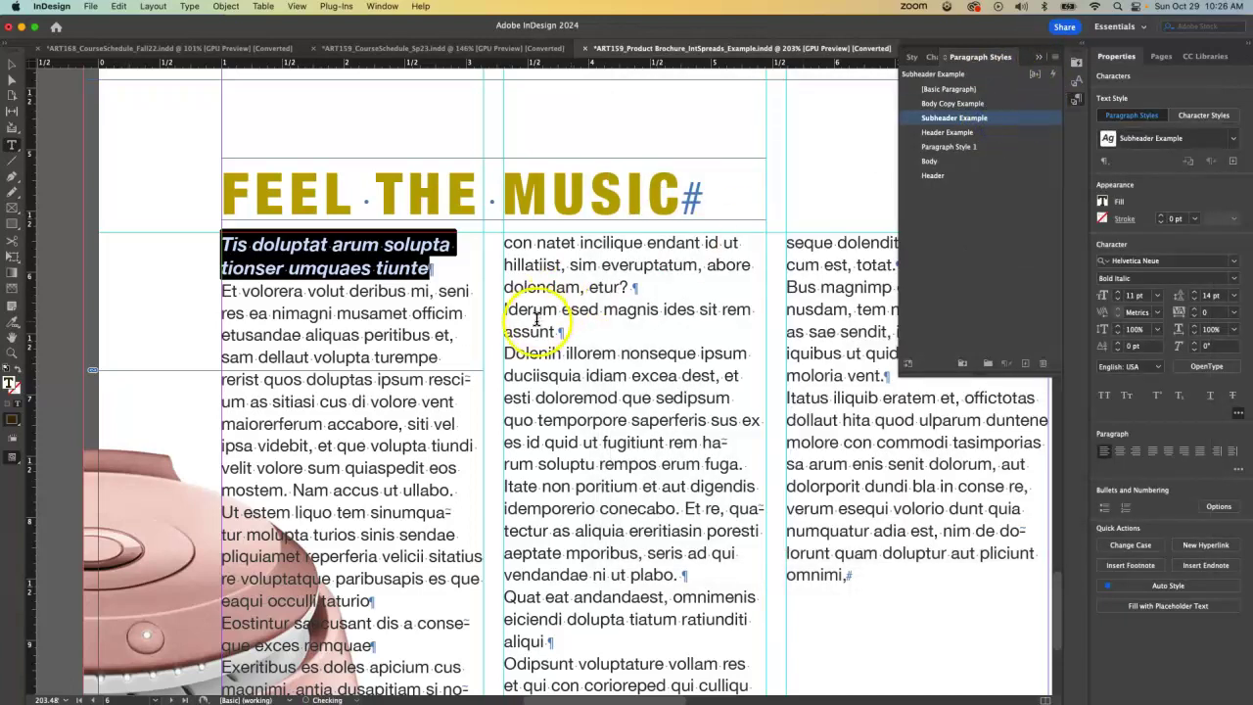
Apply the "Subheader Example" style to the short paragraph starting "Eostintur" near the bottom of the first text column.
scroll(536, 319, down, 2)
scroll(533, 524, down, 3)
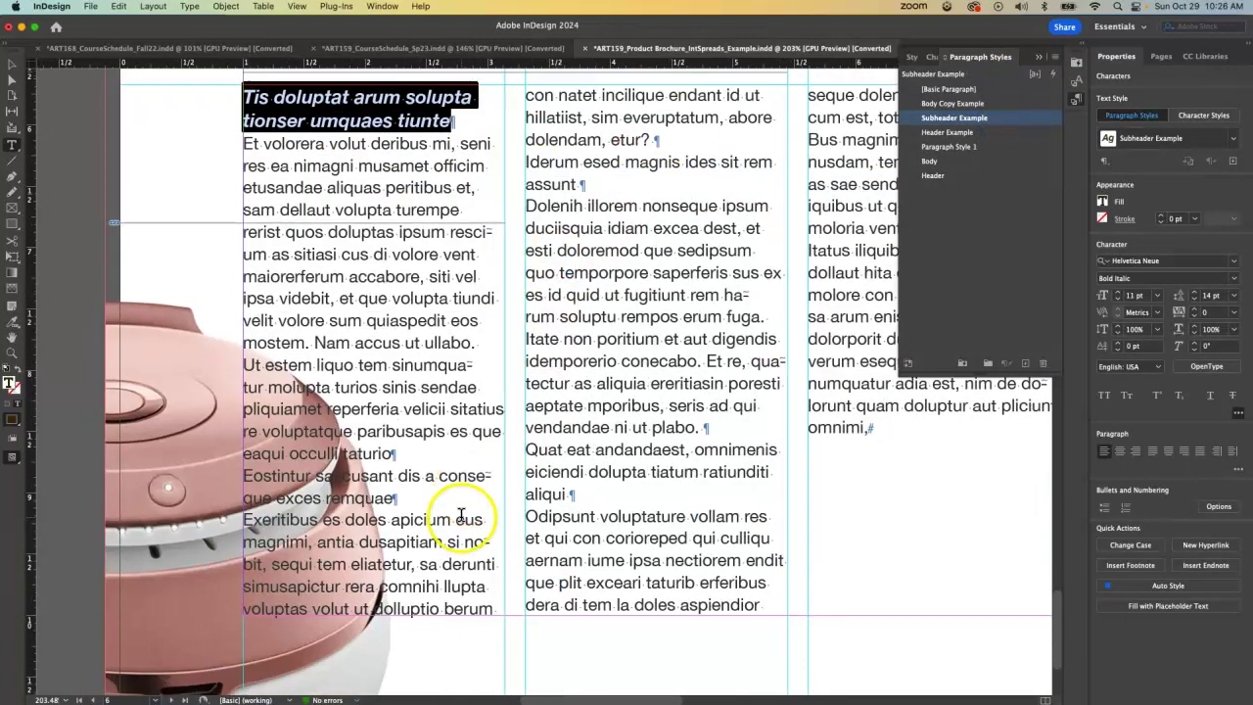
click(409, 477)
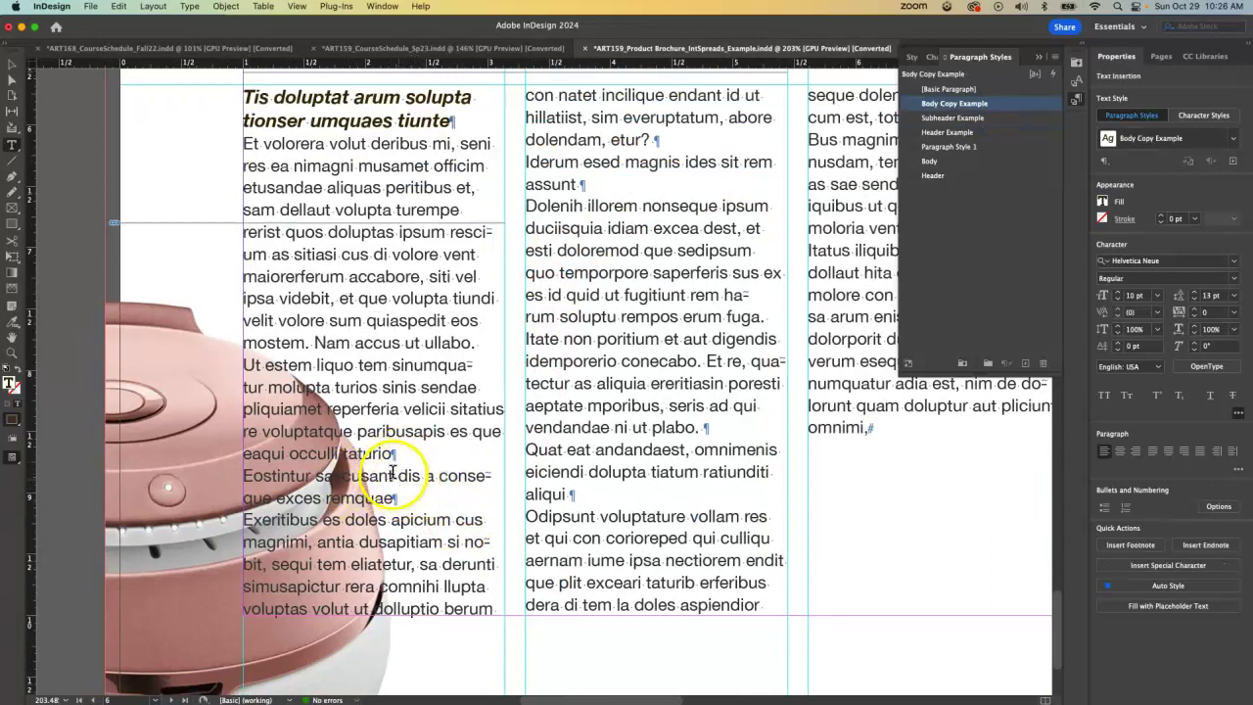
click(984, 118)
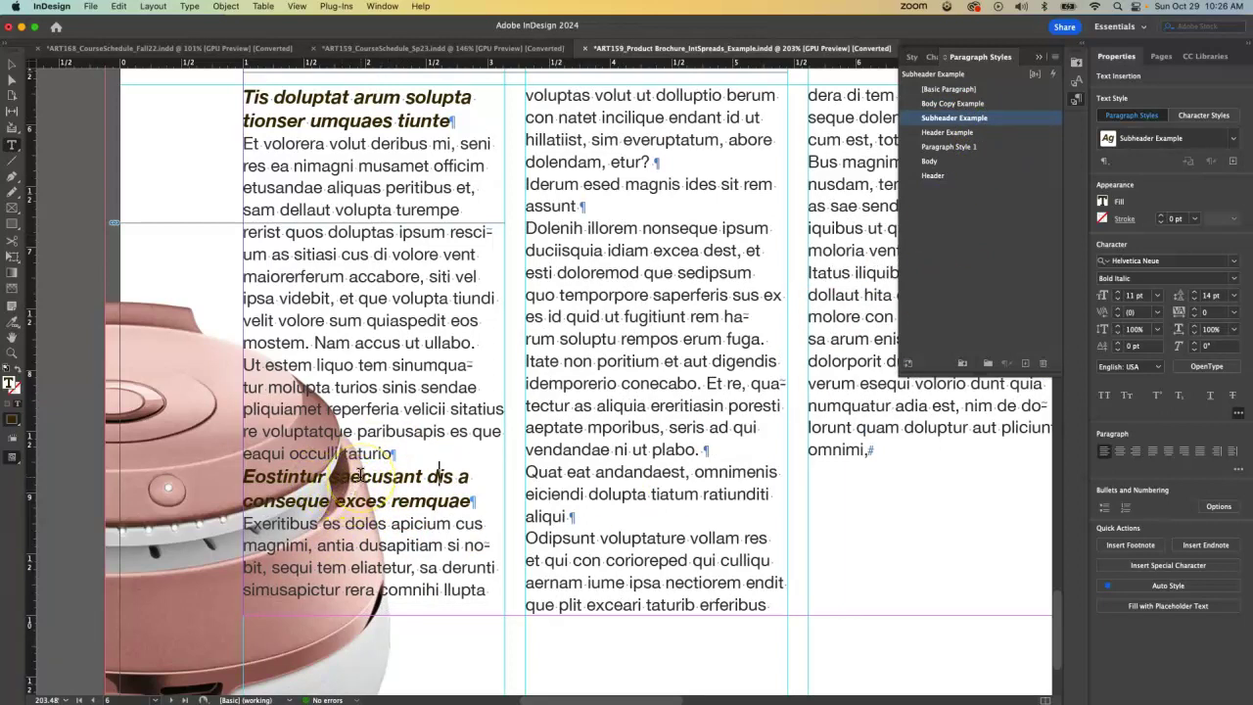
scroll(359, 475, right, 3)
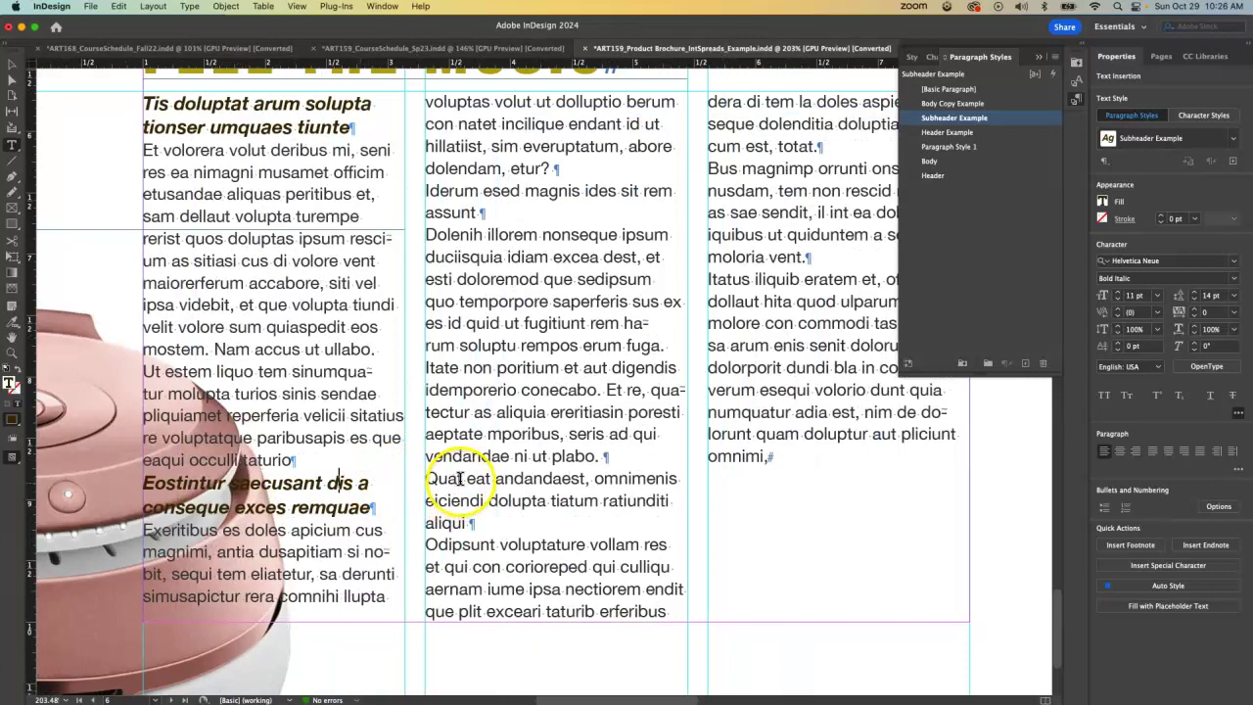
Apply the "Subheader Example" style to the short paragraphs starting "Iderum esed" and "Quat eat" in the second text column.
click(527, 189)
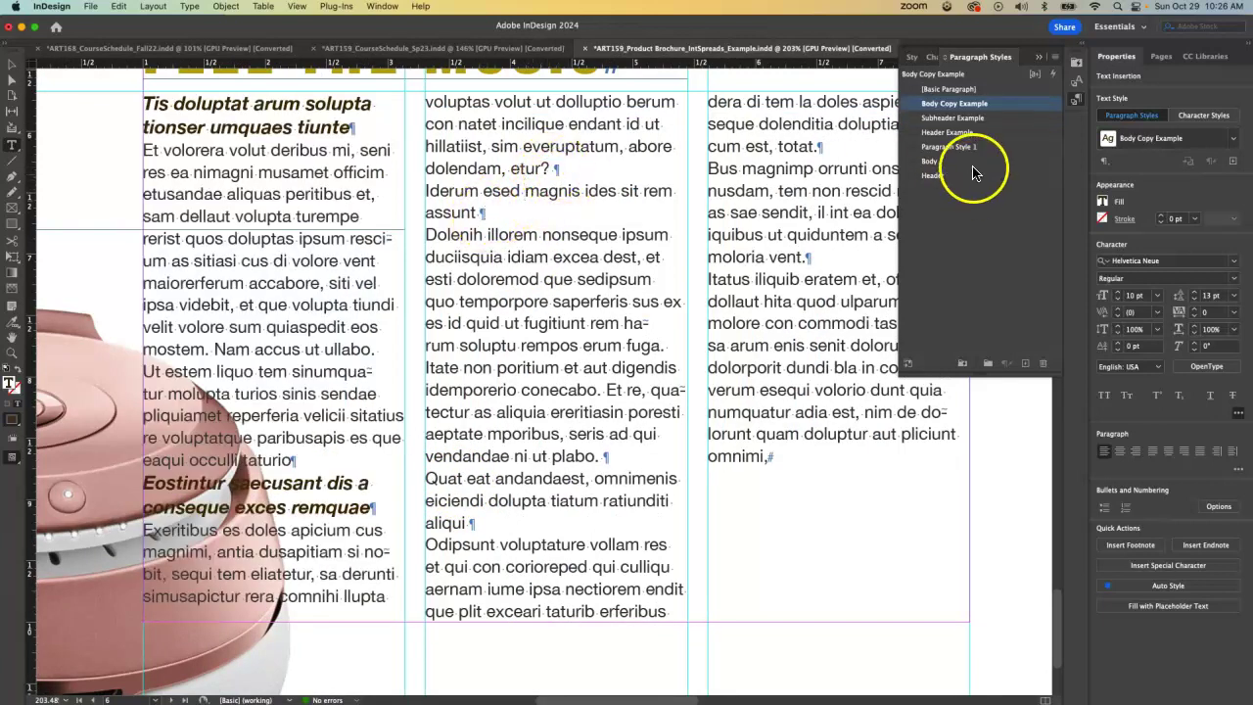
click(969, 117)
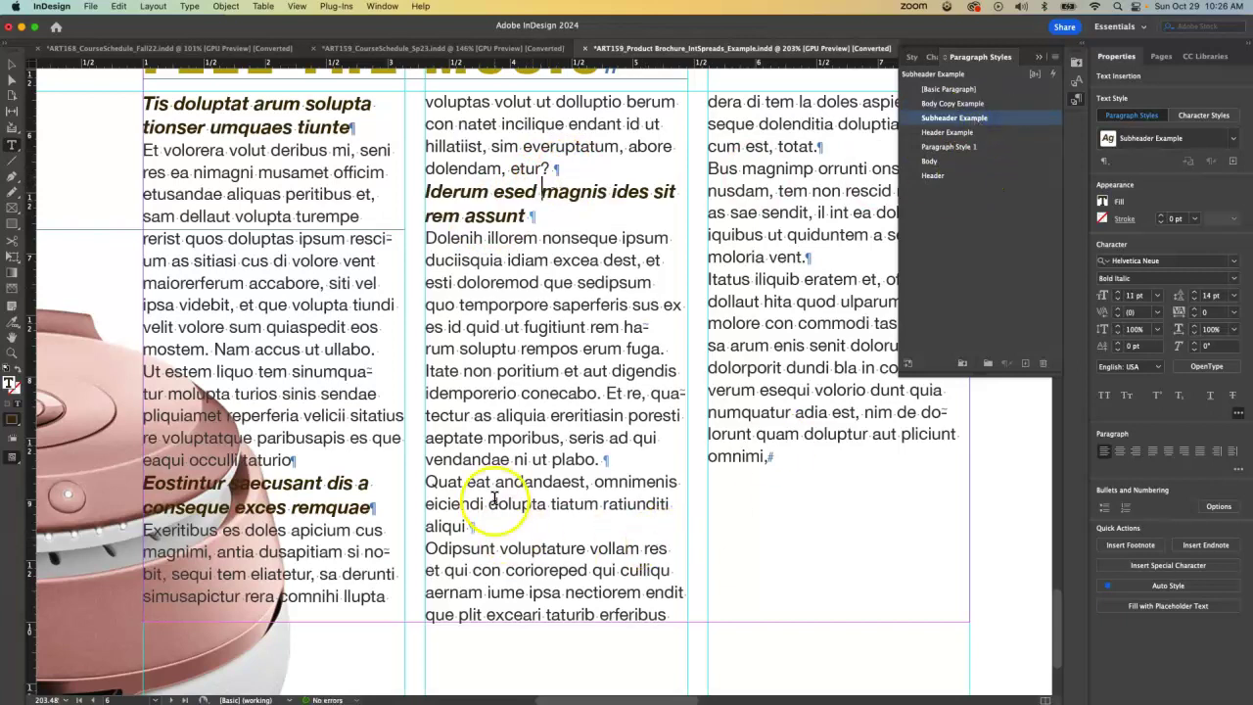
click(541, 481)
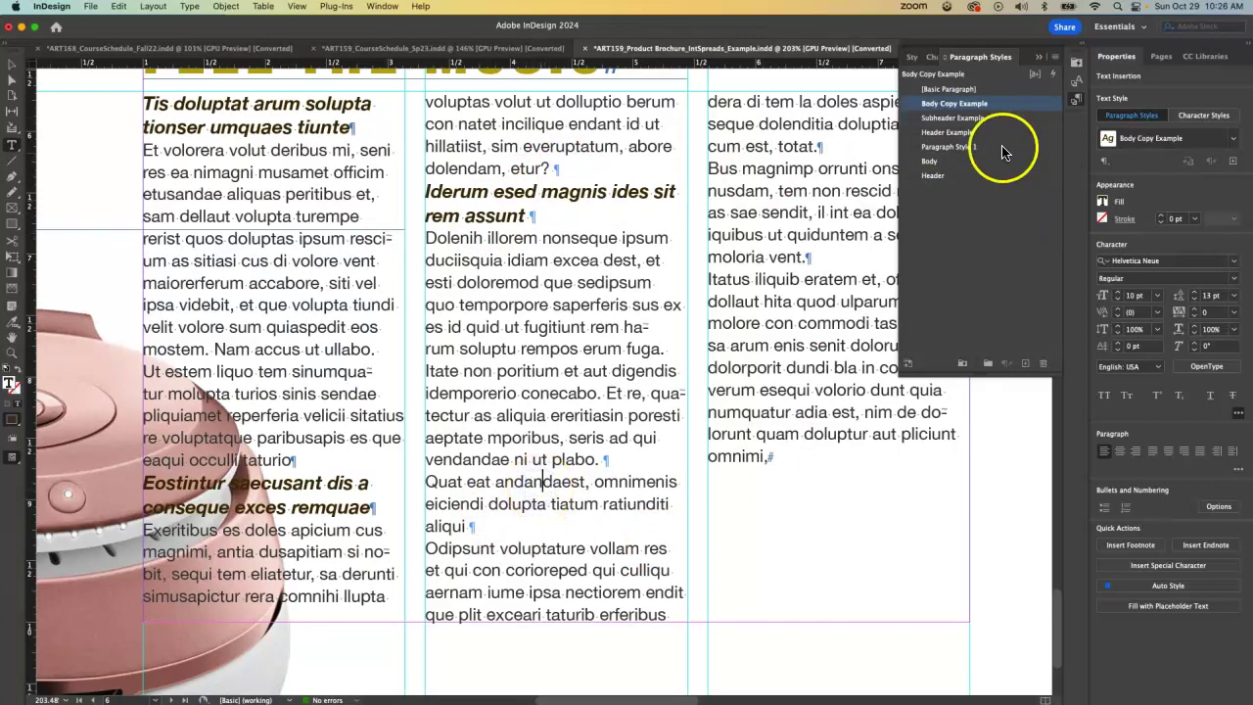
click(965, 117)
Merge the paragraph starting "Itatus iliquib" into the "Bus magnimp" paragraph above it in the third text column.
scroll(728, 210, right, 5)
scroll(728, 211, down, 2)
scroll(729, 210, up, 3)
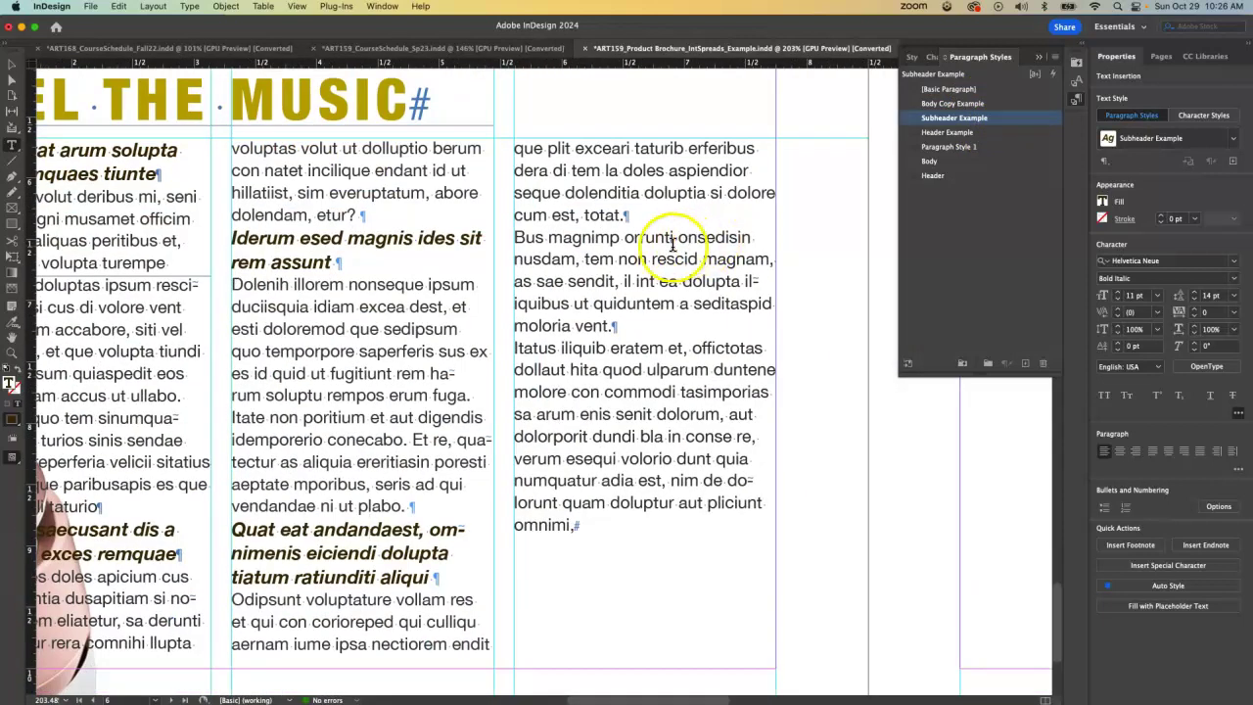
click(647, 258)
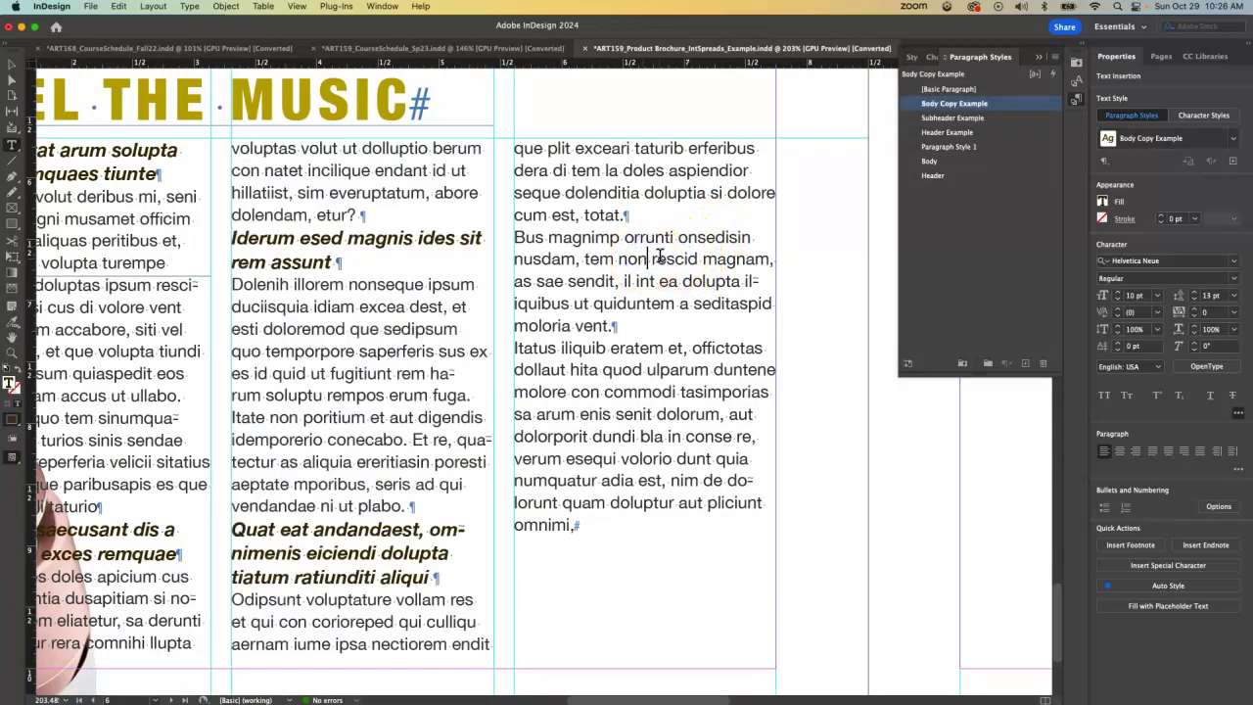
click(513, 346)
click(515, 347)
key(BackSpace)
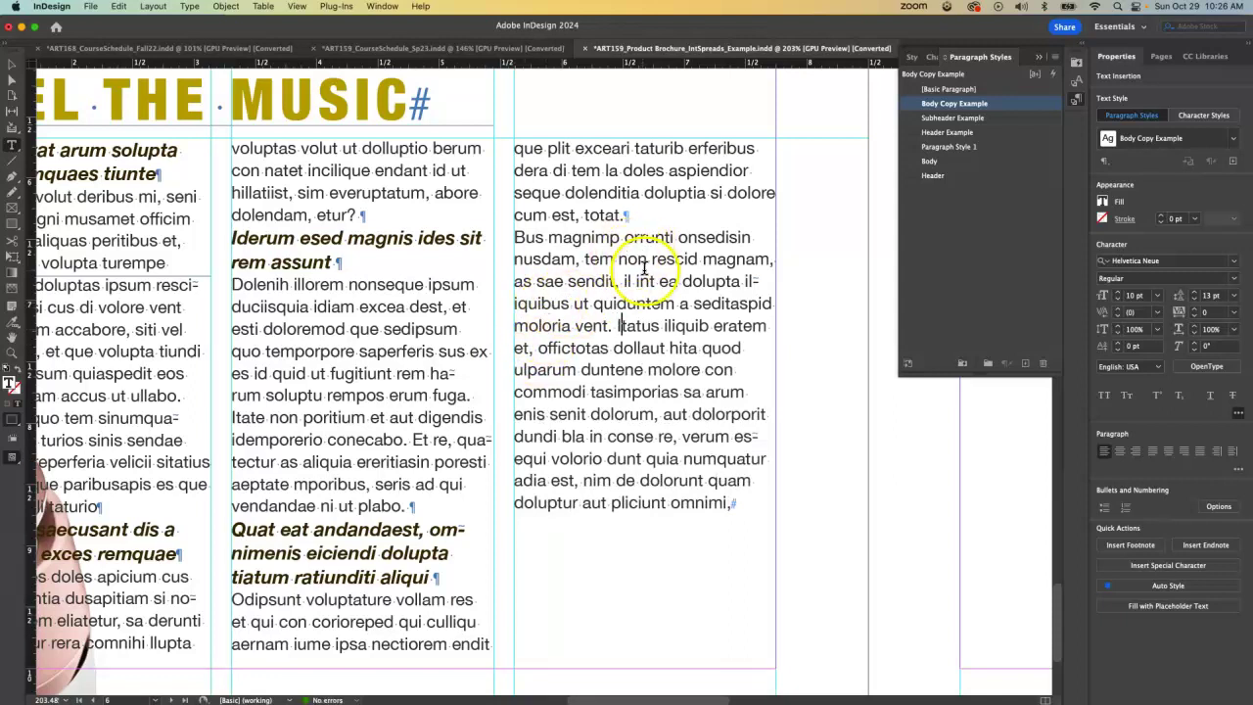
Break the "Bus magnimp" text after "magnam." into its own paragraph in the "Subheader Example" style, starting the following paragraph with "As".
click(772, 261)
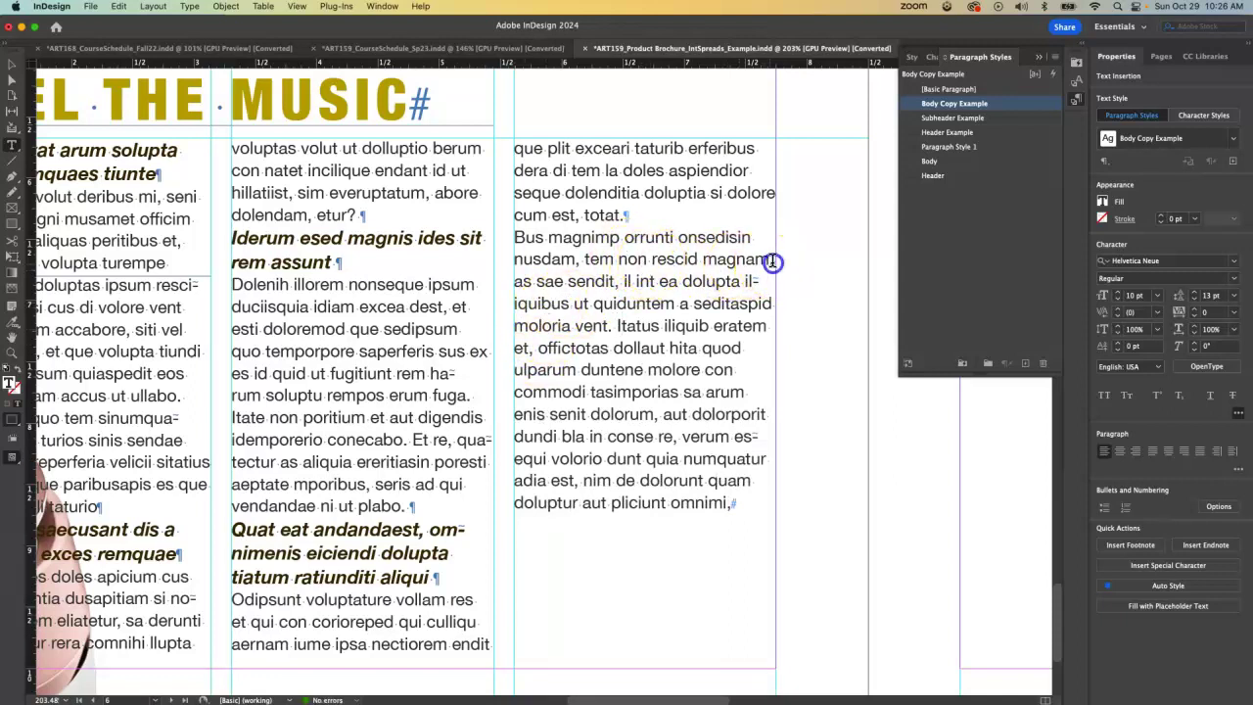
text(-)
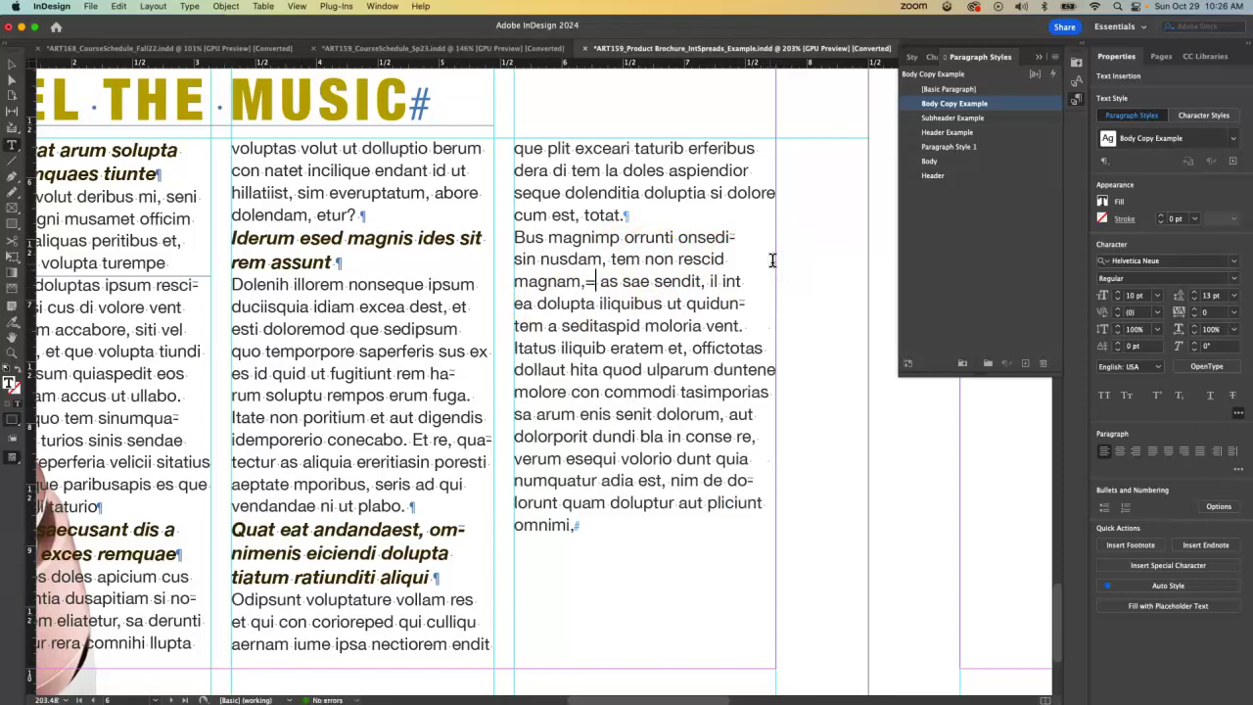
key(BackSpace)
key(BackSpace)
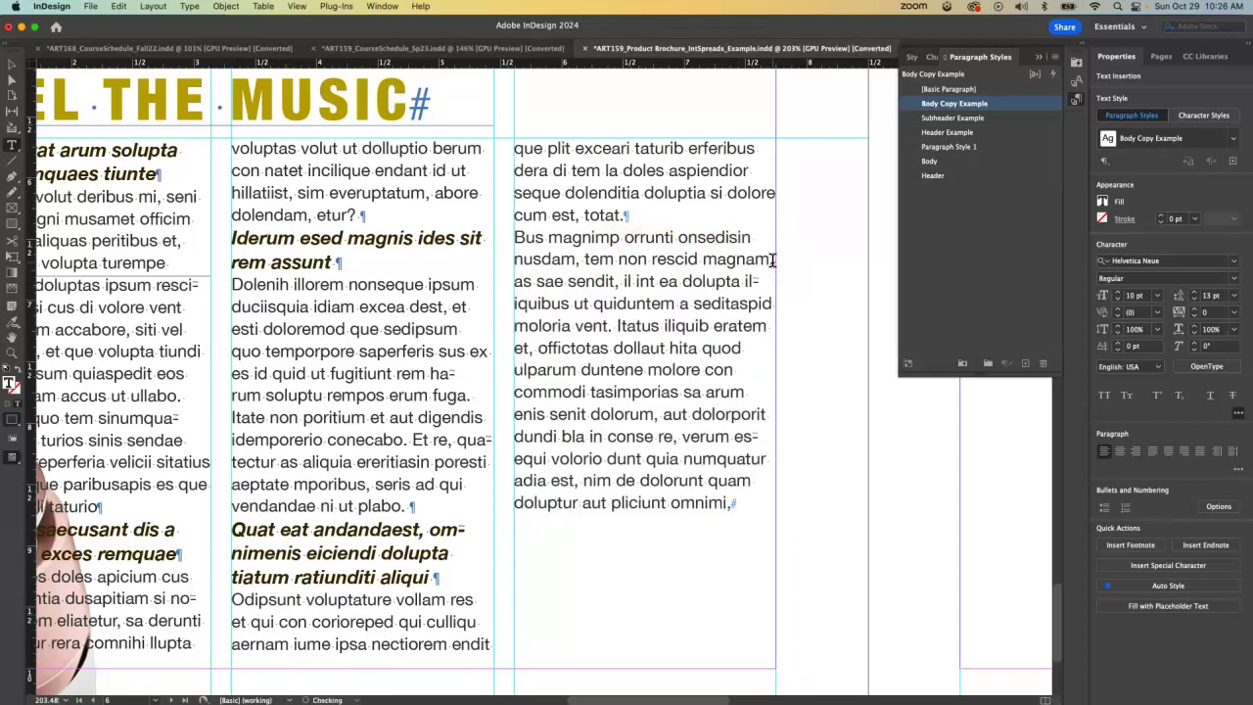
key(Right)
key(BackSpace)
key(BackSpace)
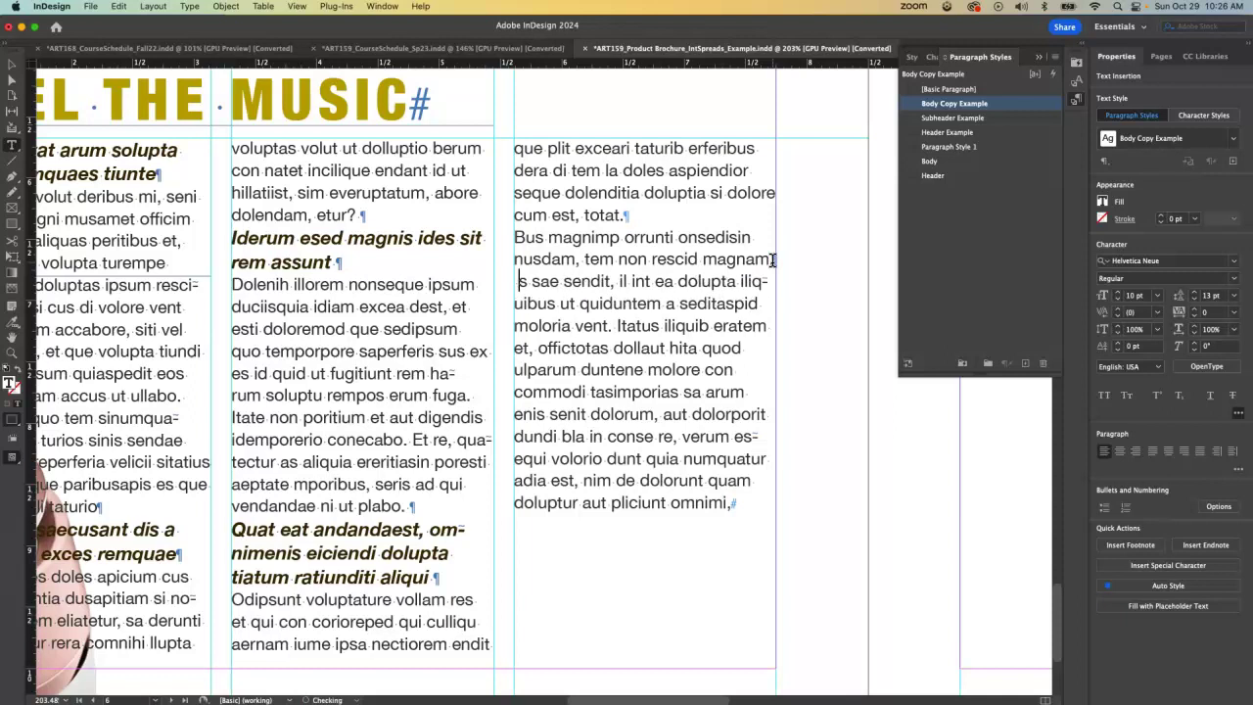
text(A)
click(673, 238)
click(944, 118)
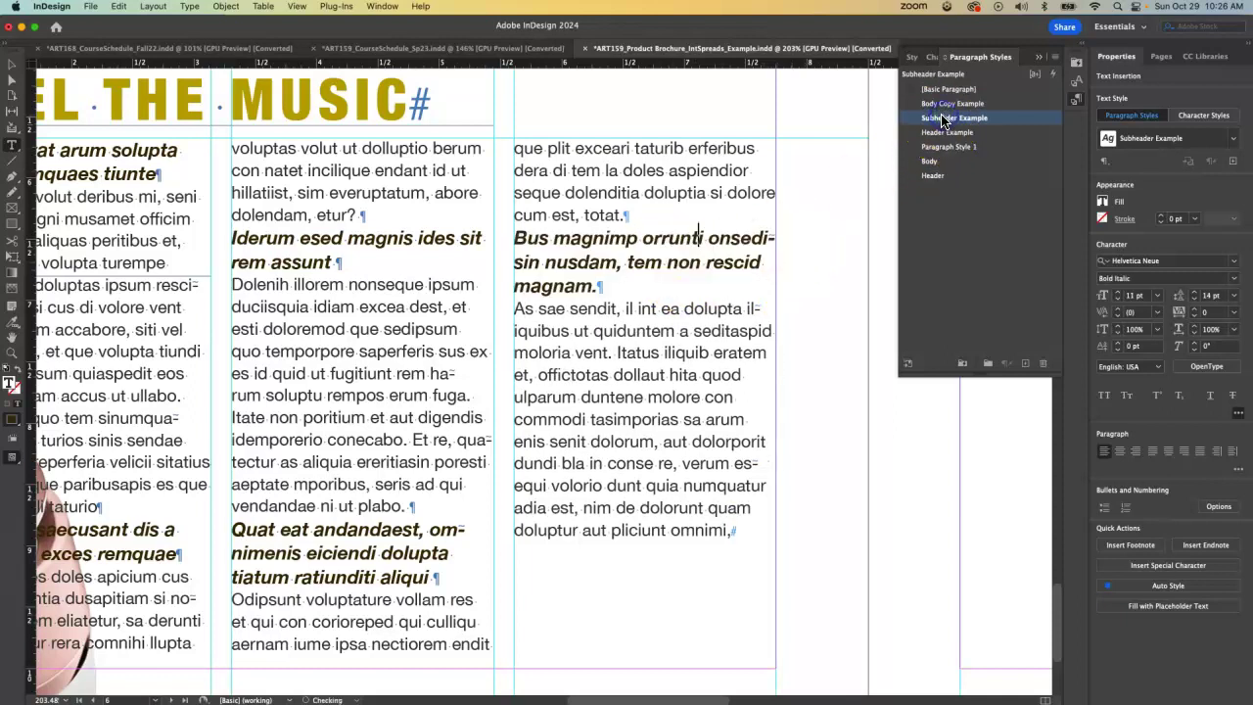
Edit the "Subheader Example" paragraph style to use 10 pt size with 13 pt leading.
scroll(623, 256, down, 2)
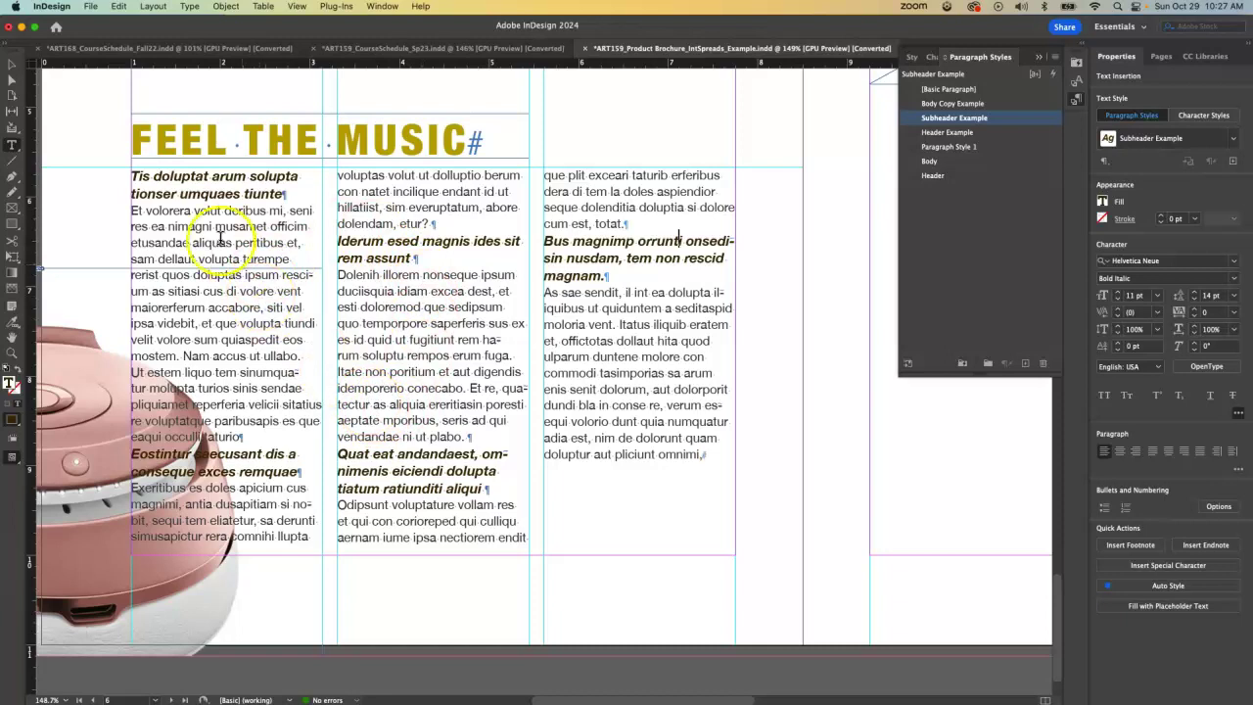
click(12, 63)
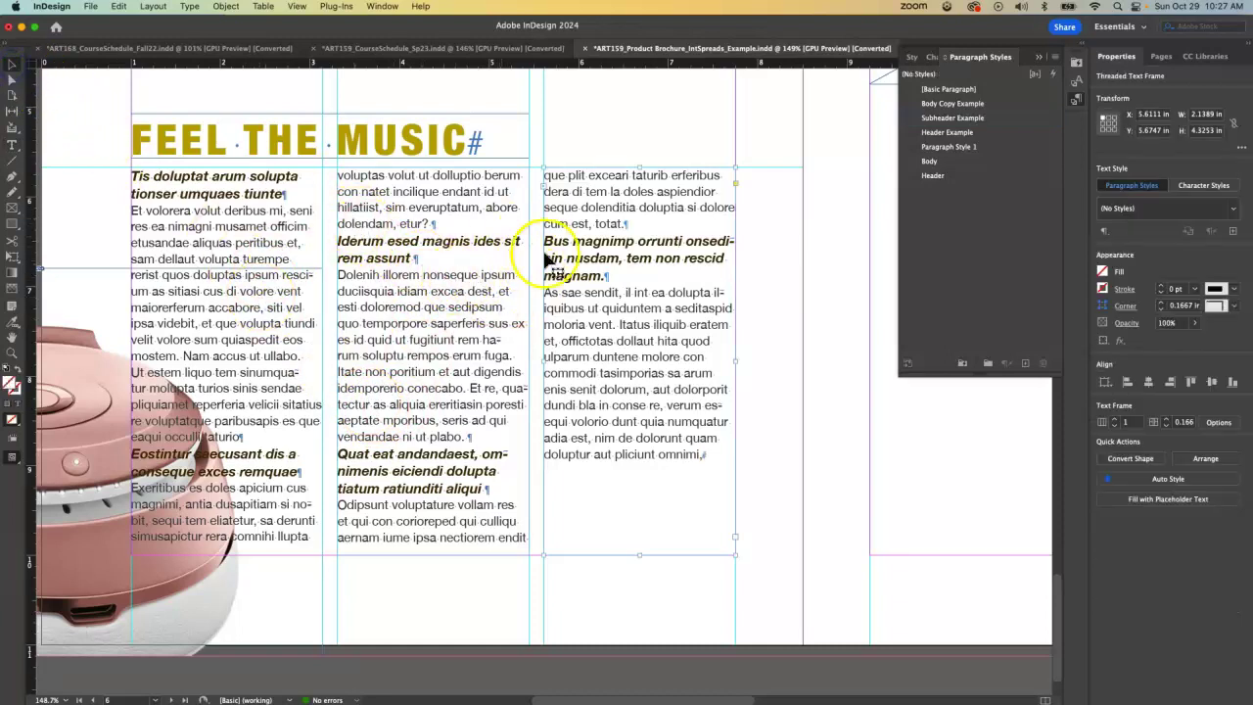
double_click(1000, 118)
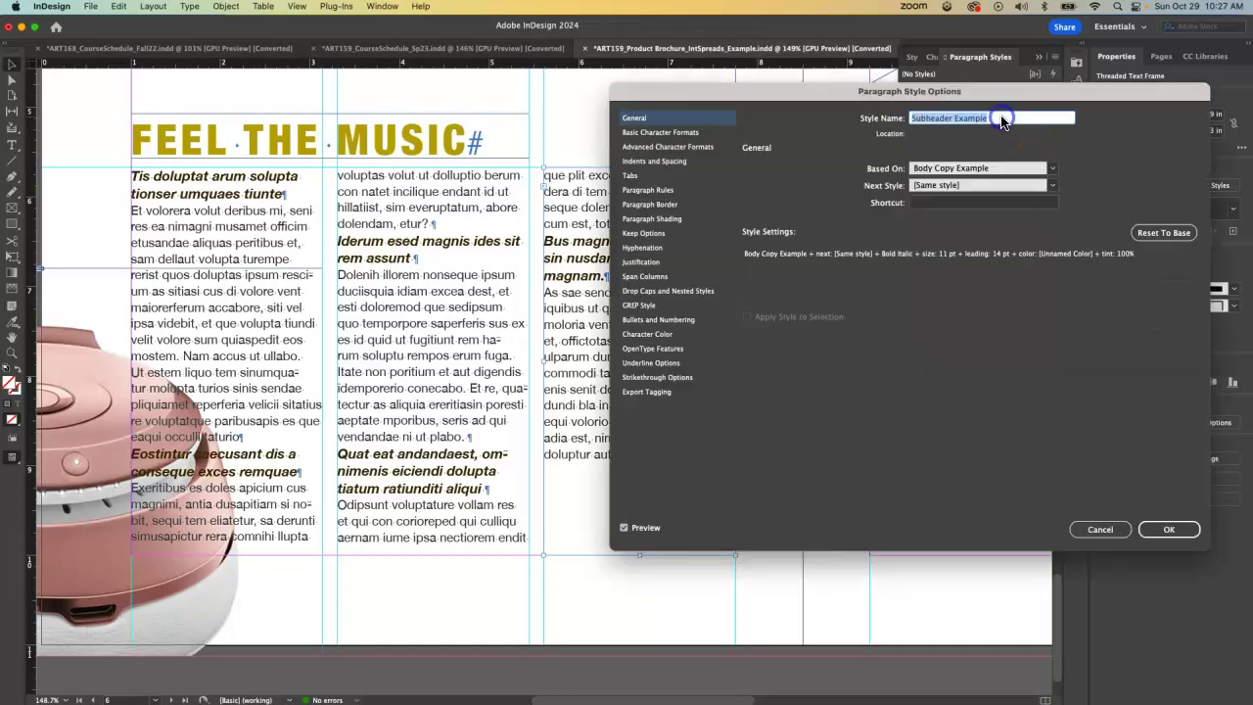
click(666, 132)
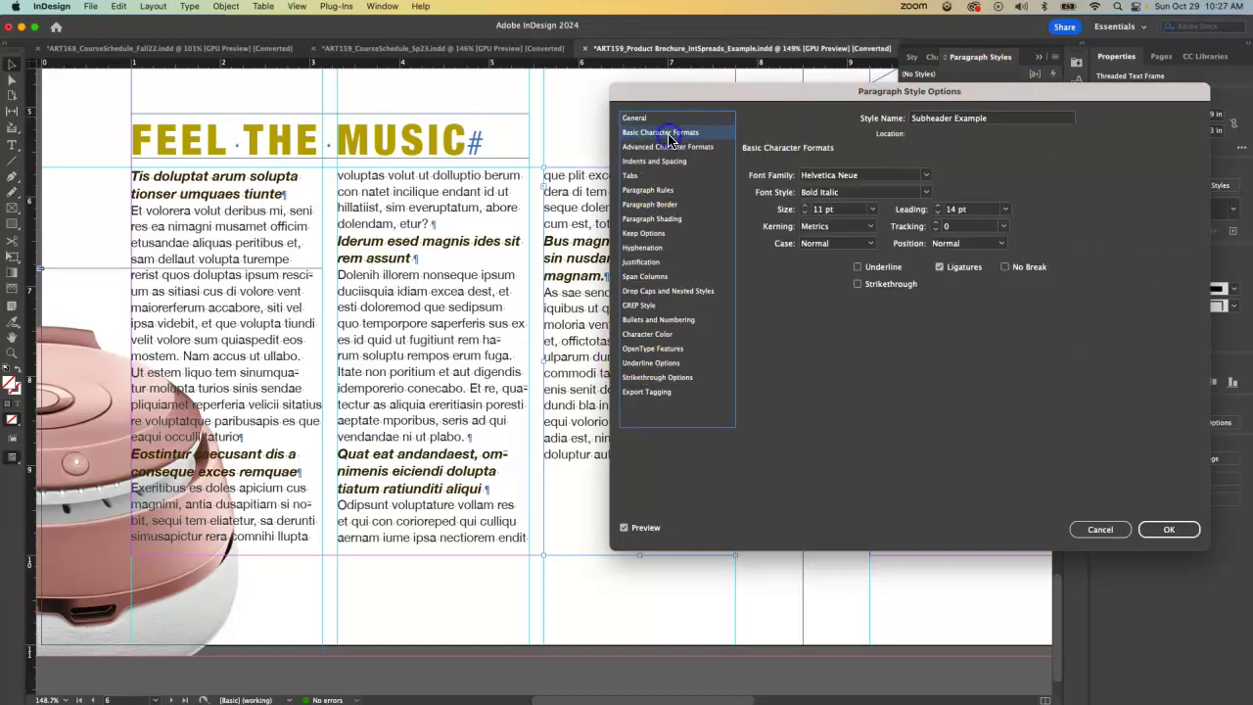
click(806, 212)
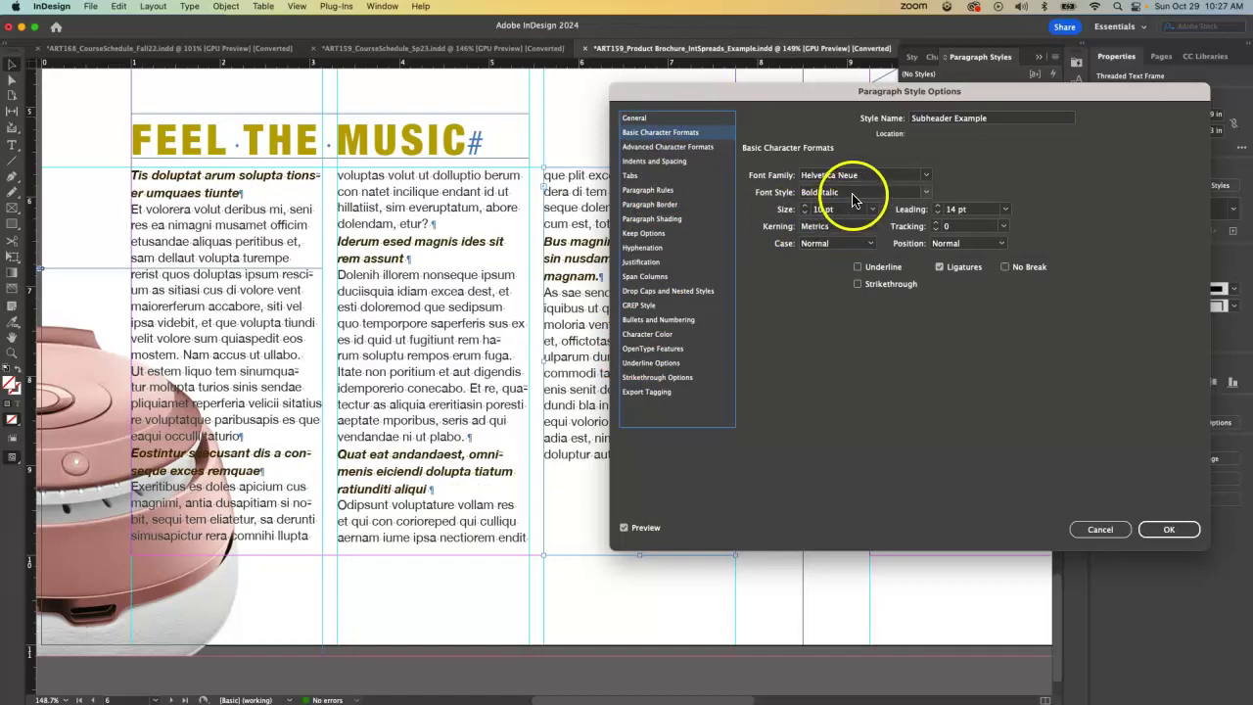
click(938, 214)
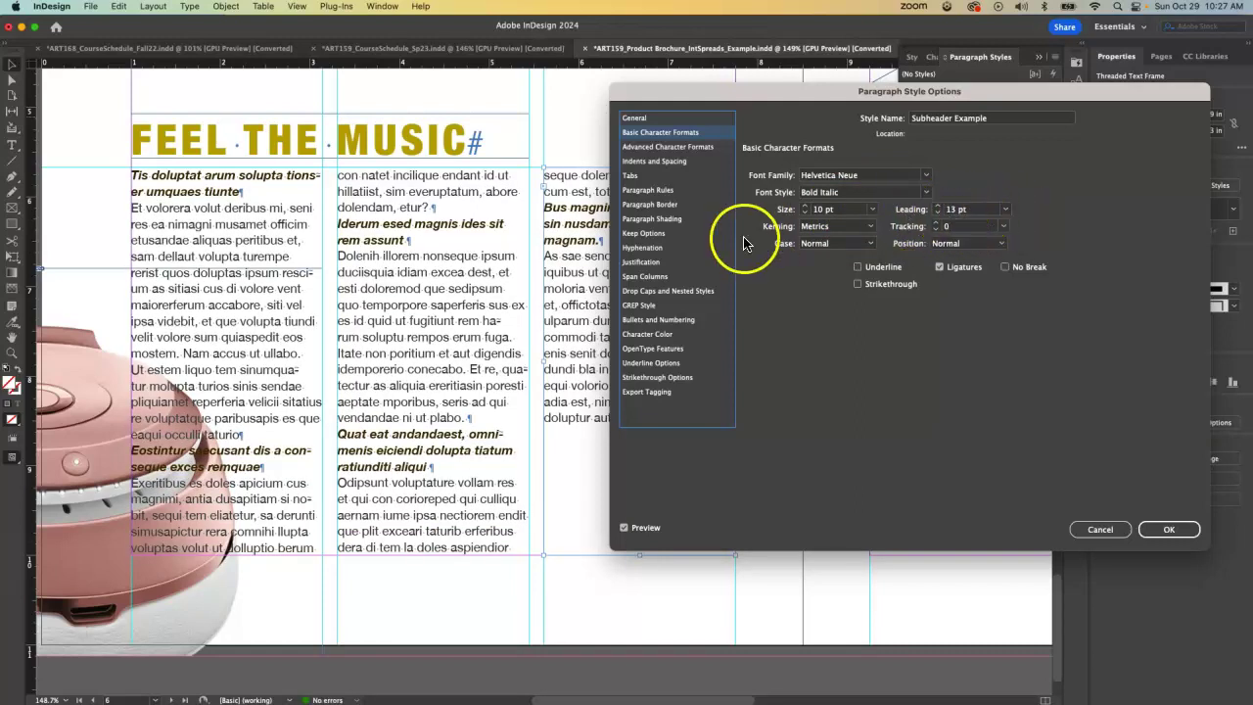
Add a CMYK swatch of C 9, M 75, Y 100, K 17 from the style's character color options, then save the style edits.
click(650, 334)
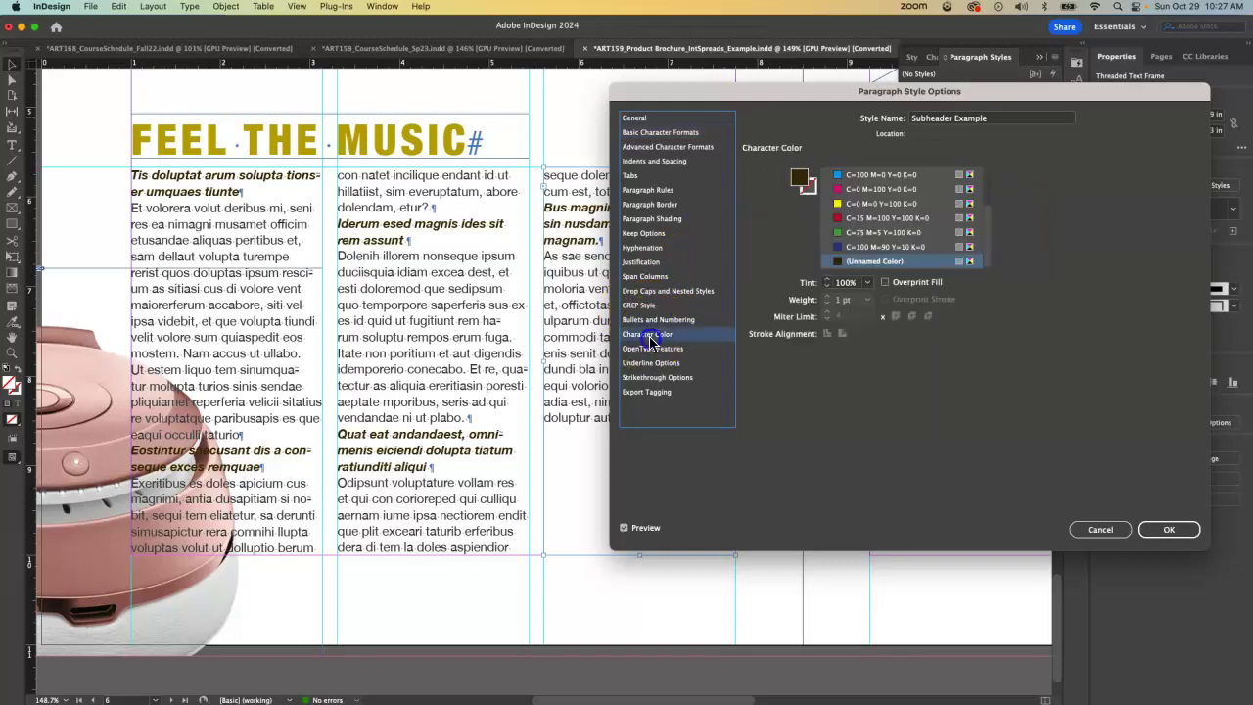
scroll(910, 239, up, 2)
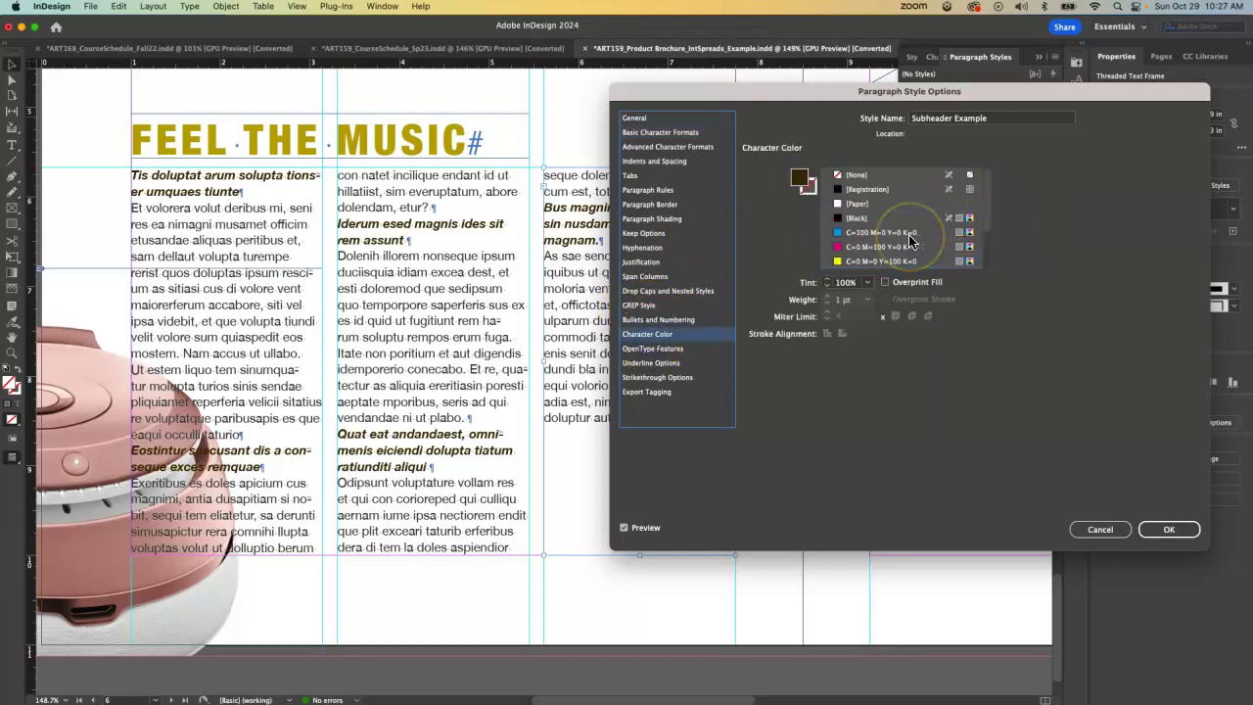
scroll(910, 239, down, 2)
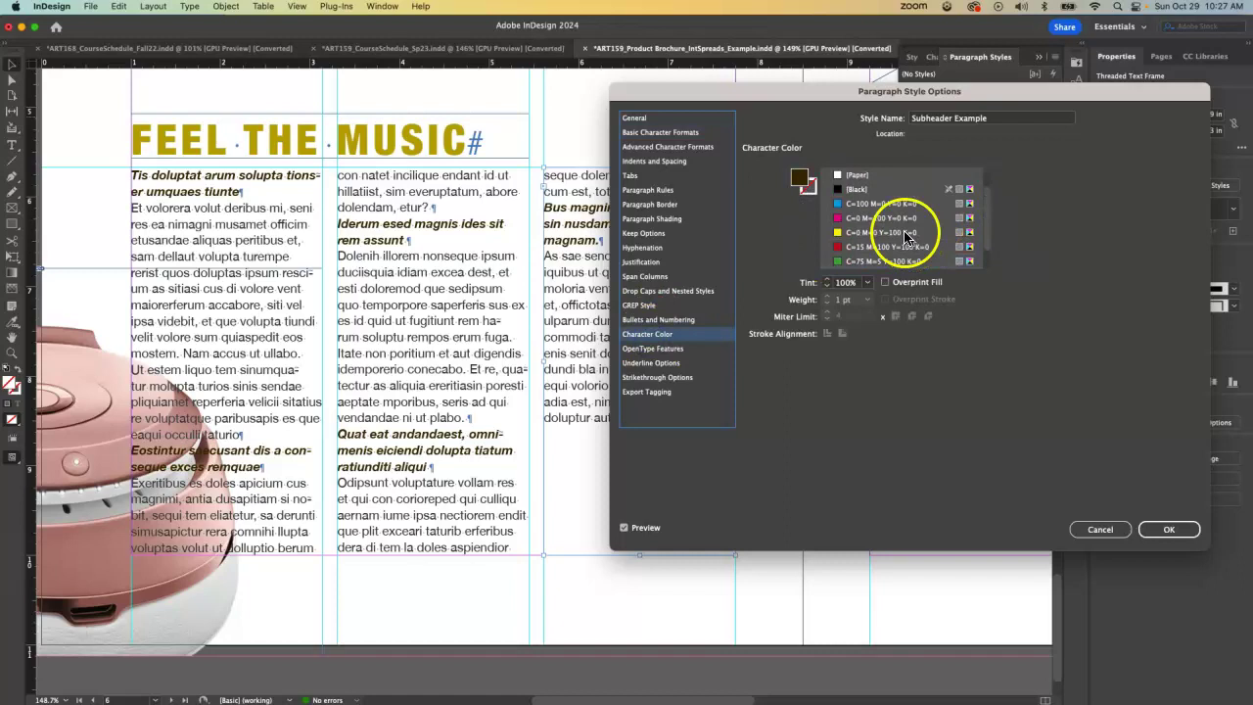
double_click(799, 177)
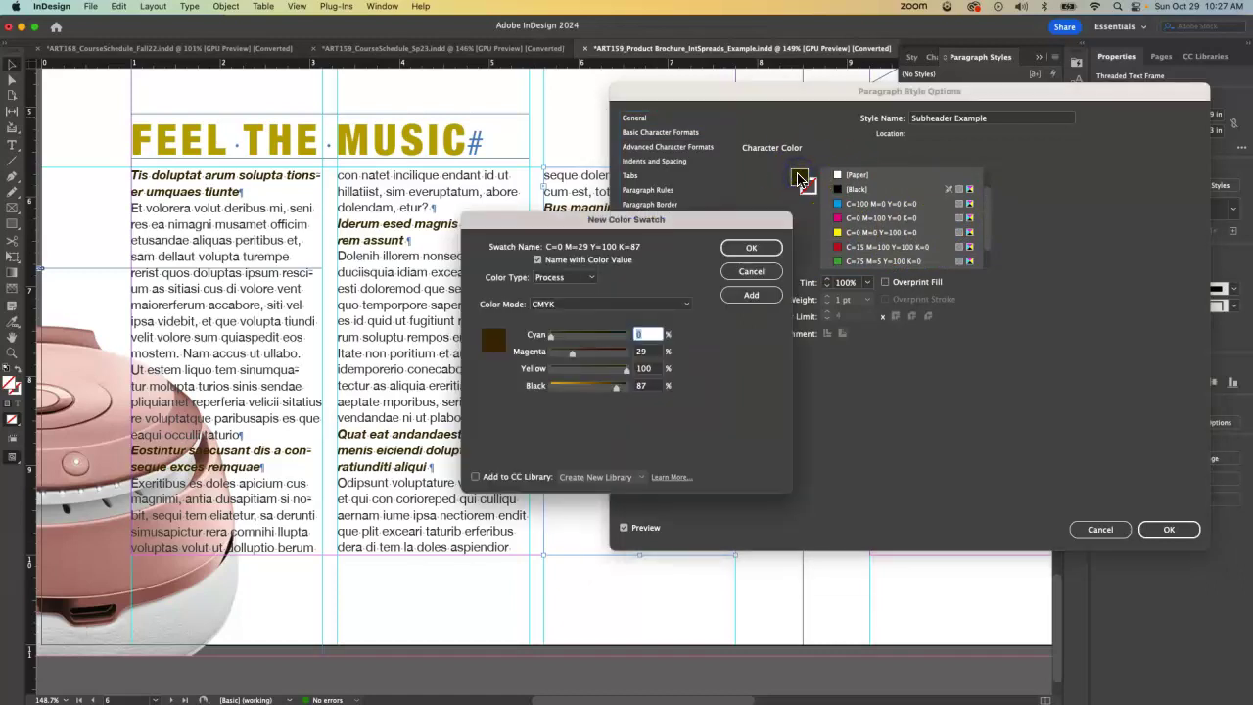
click(597, 387)
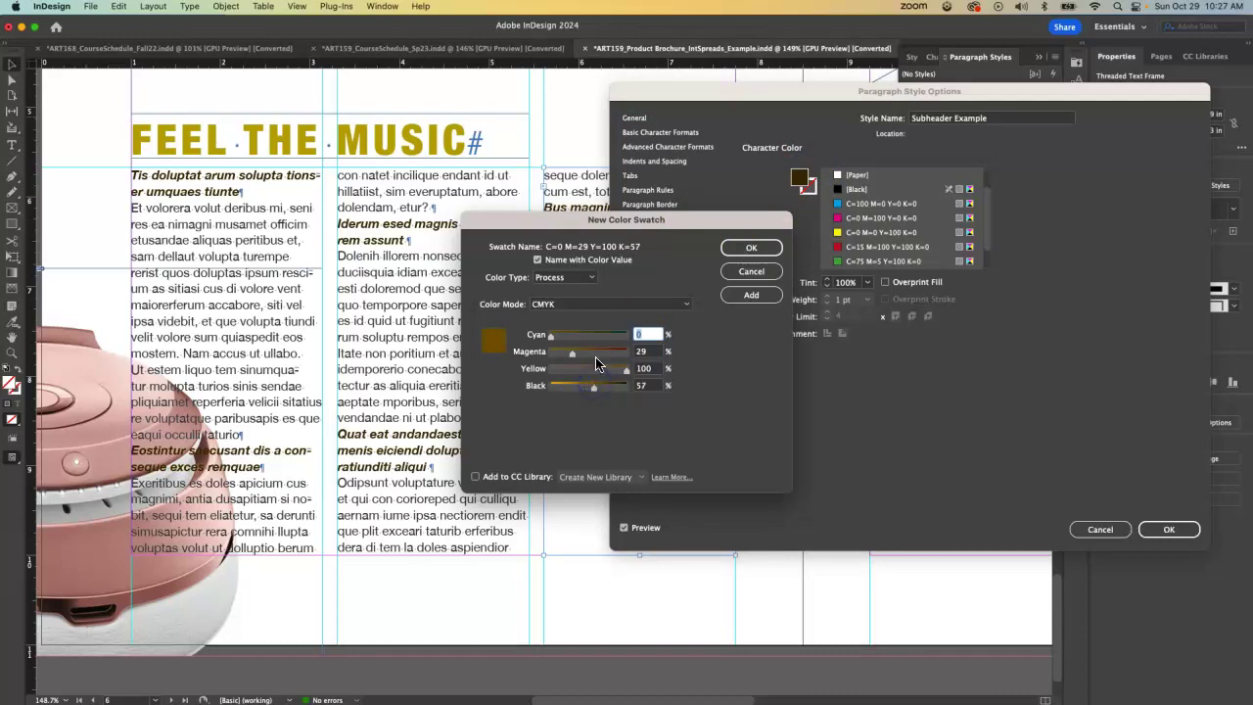
click(601, 353)
click(573, 336)
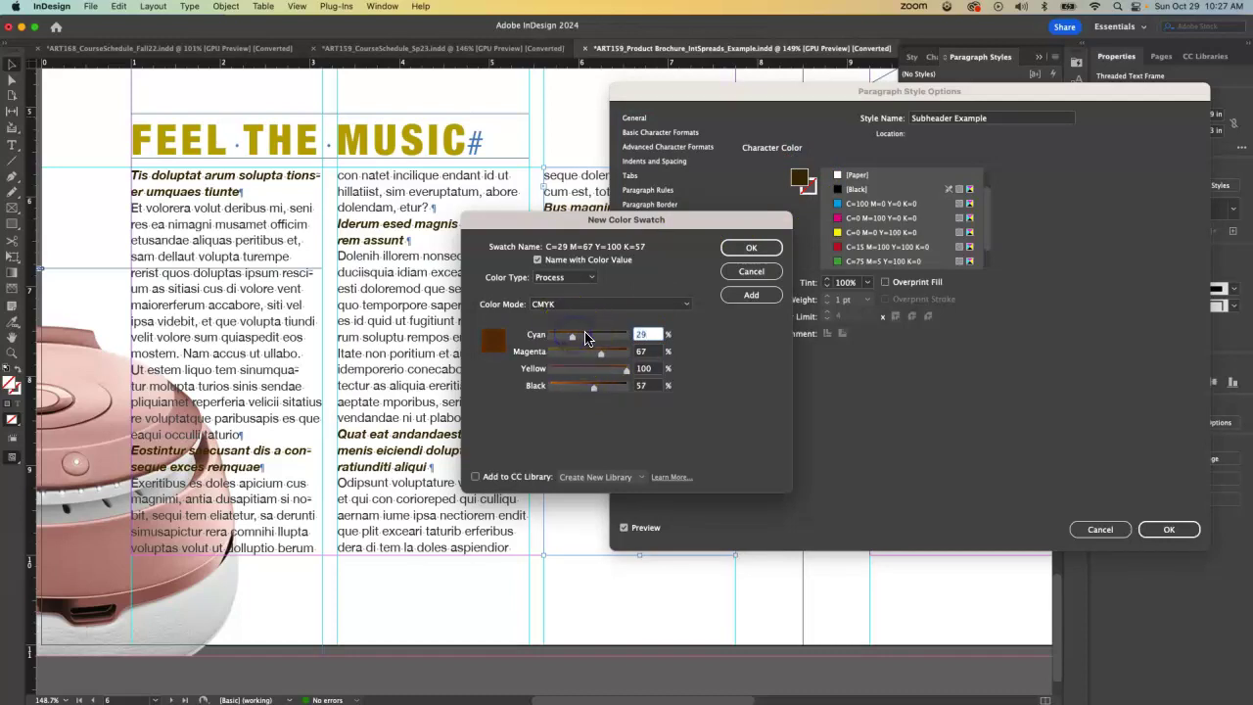
click(575, 358)
click(578, 387)
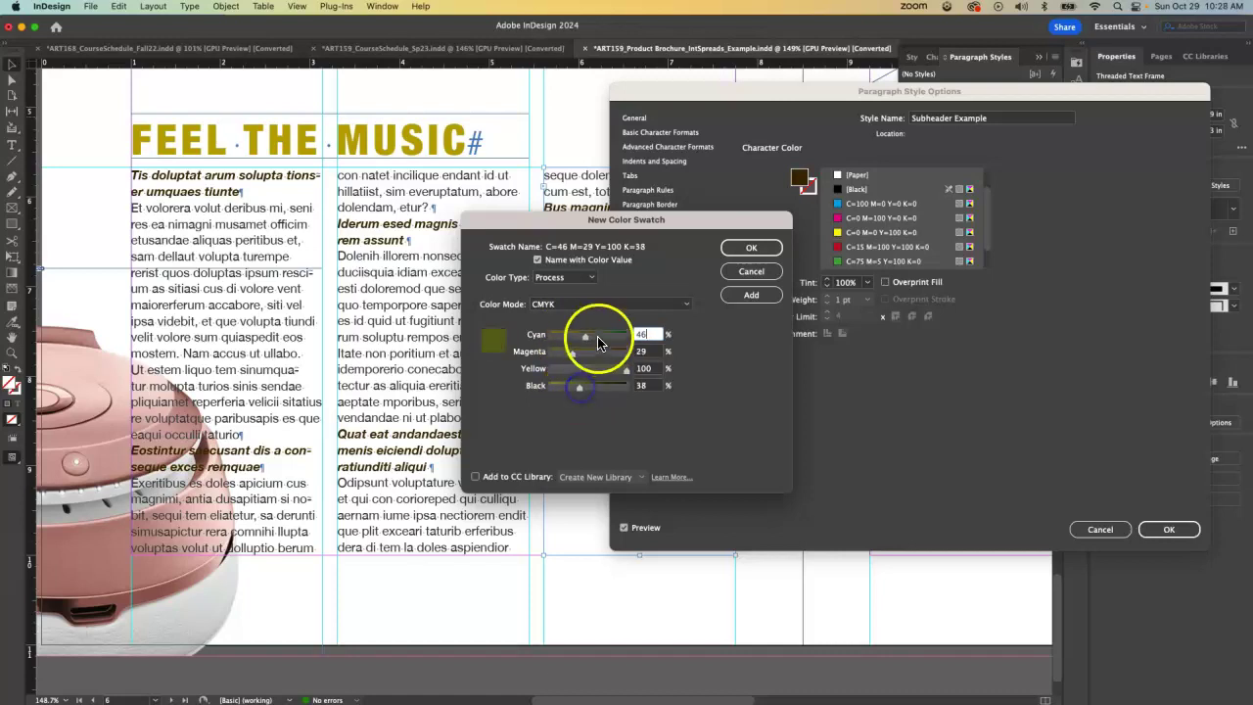
drag(585, 339, 594, 338)
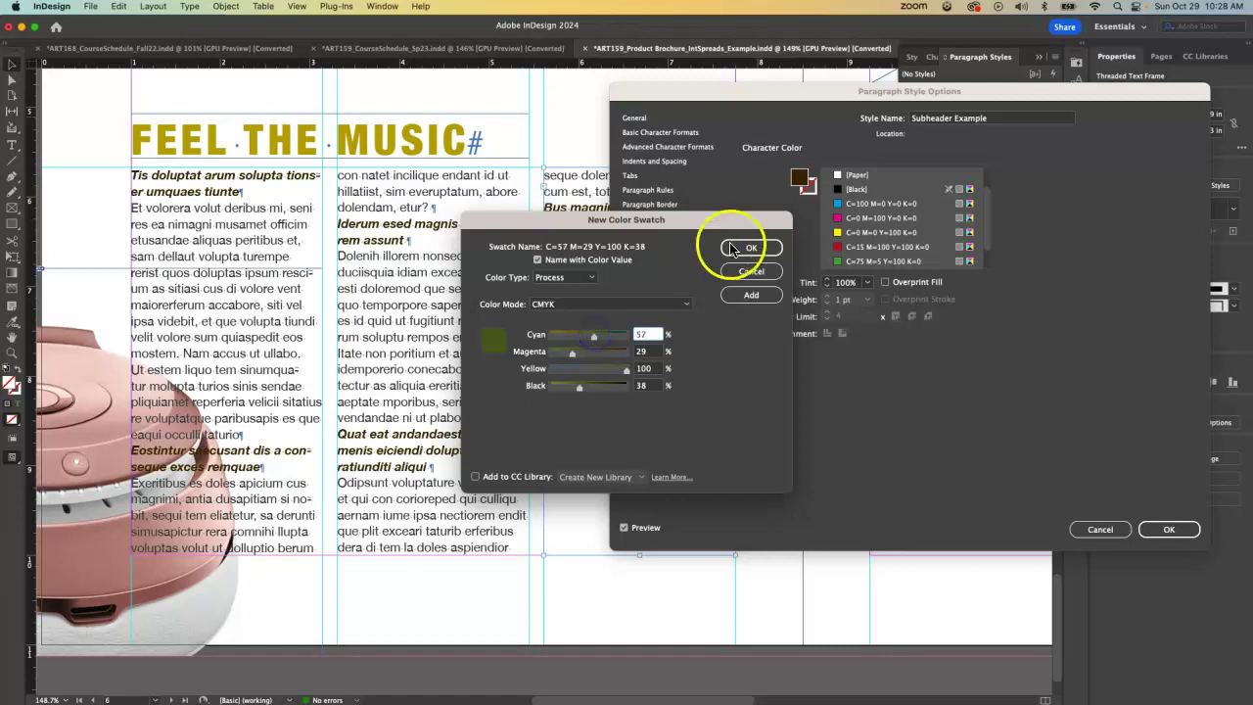
click(561, 338)
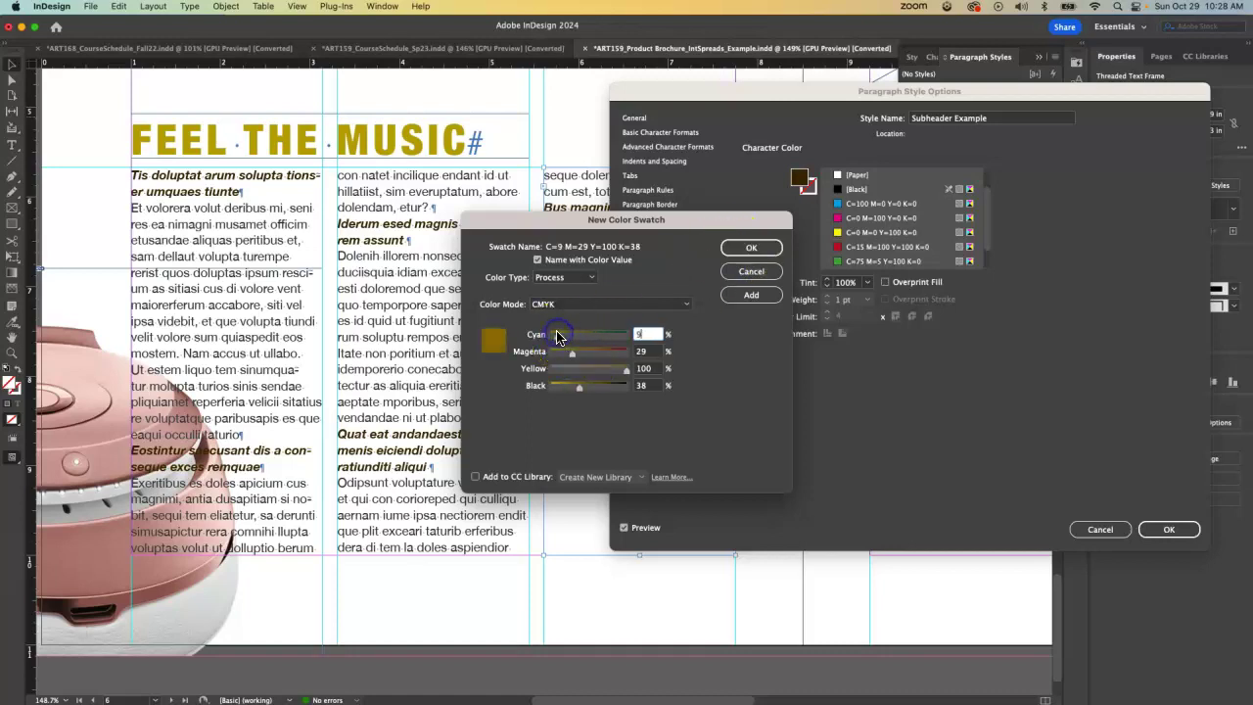
drag(560, 354, 608, 354)
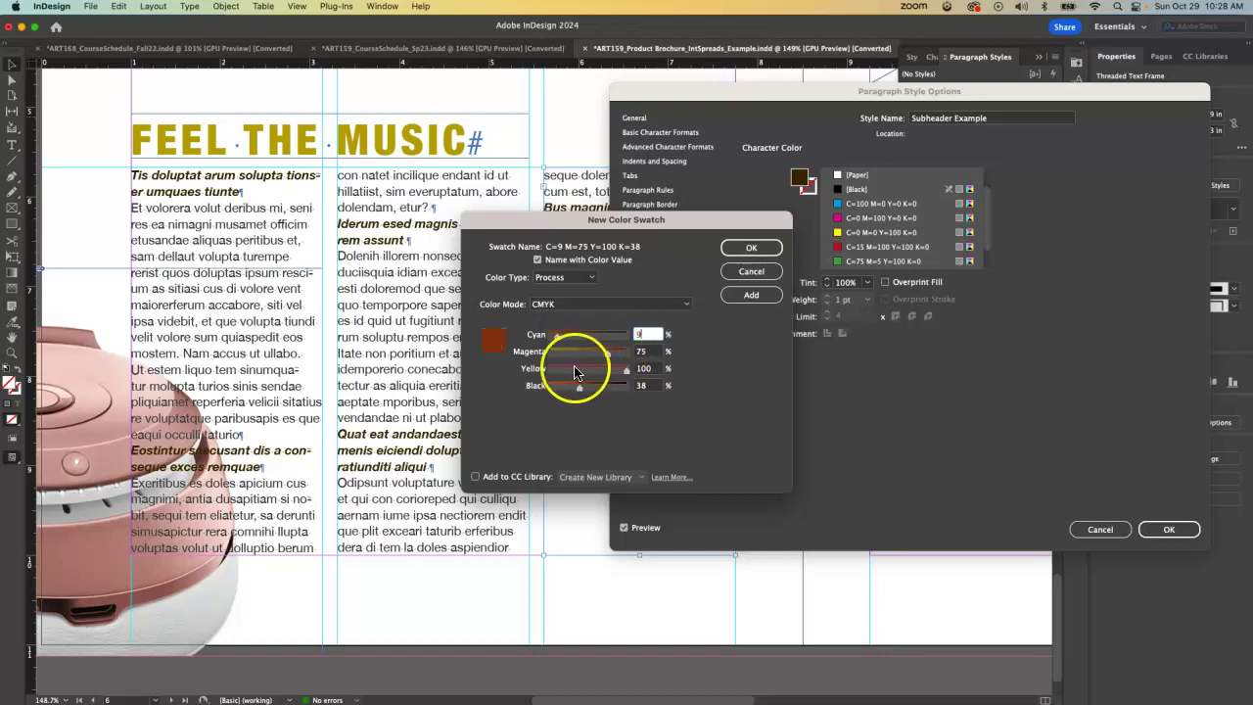
drag(560, 388, 563, 390)
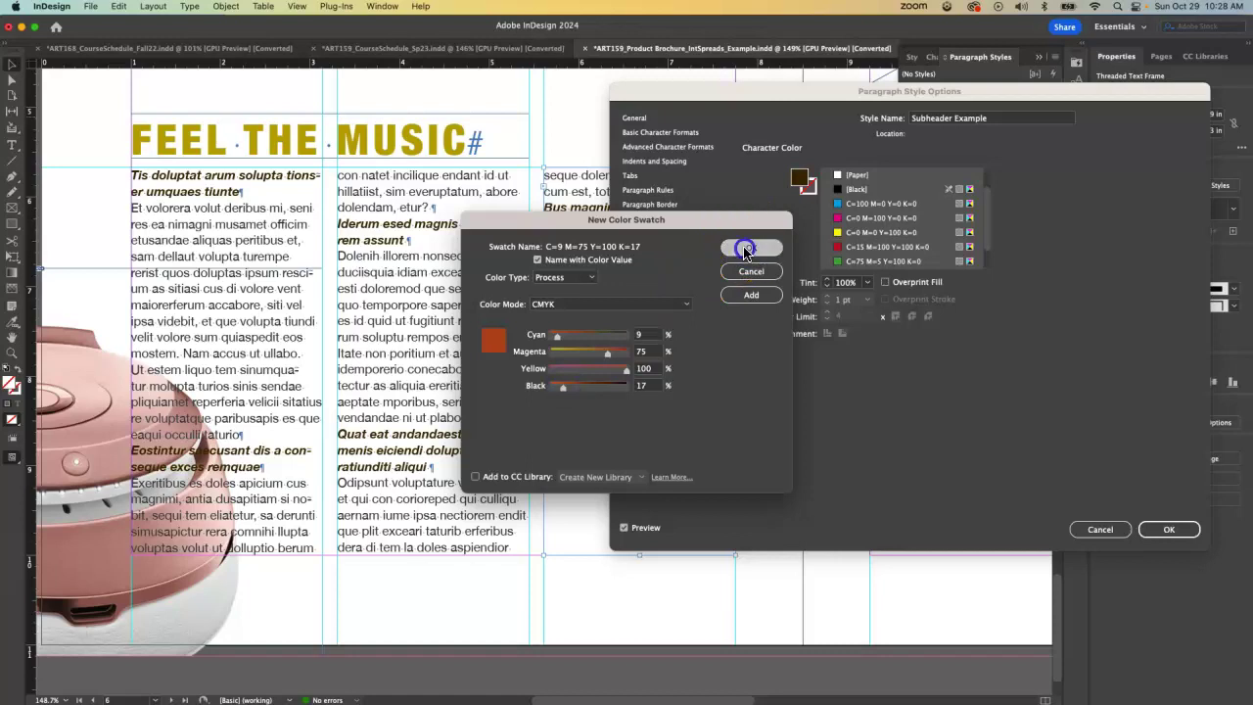
click(746, 247)
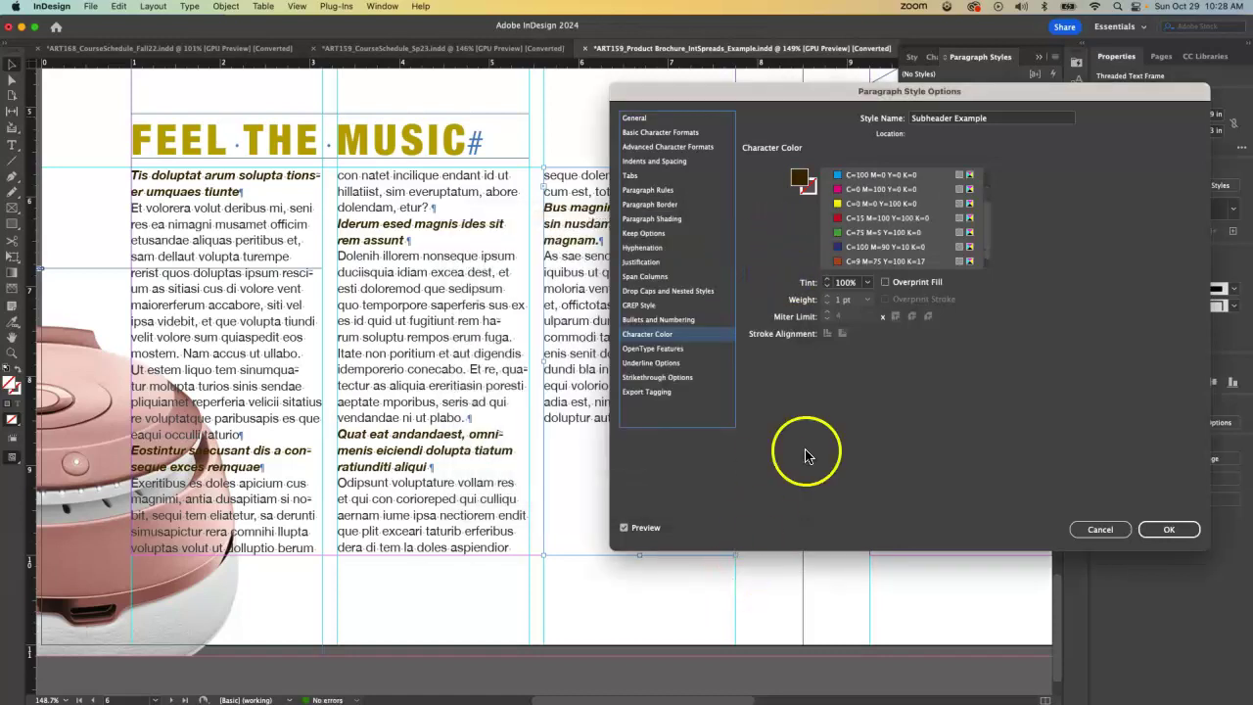
click(1175, 531)
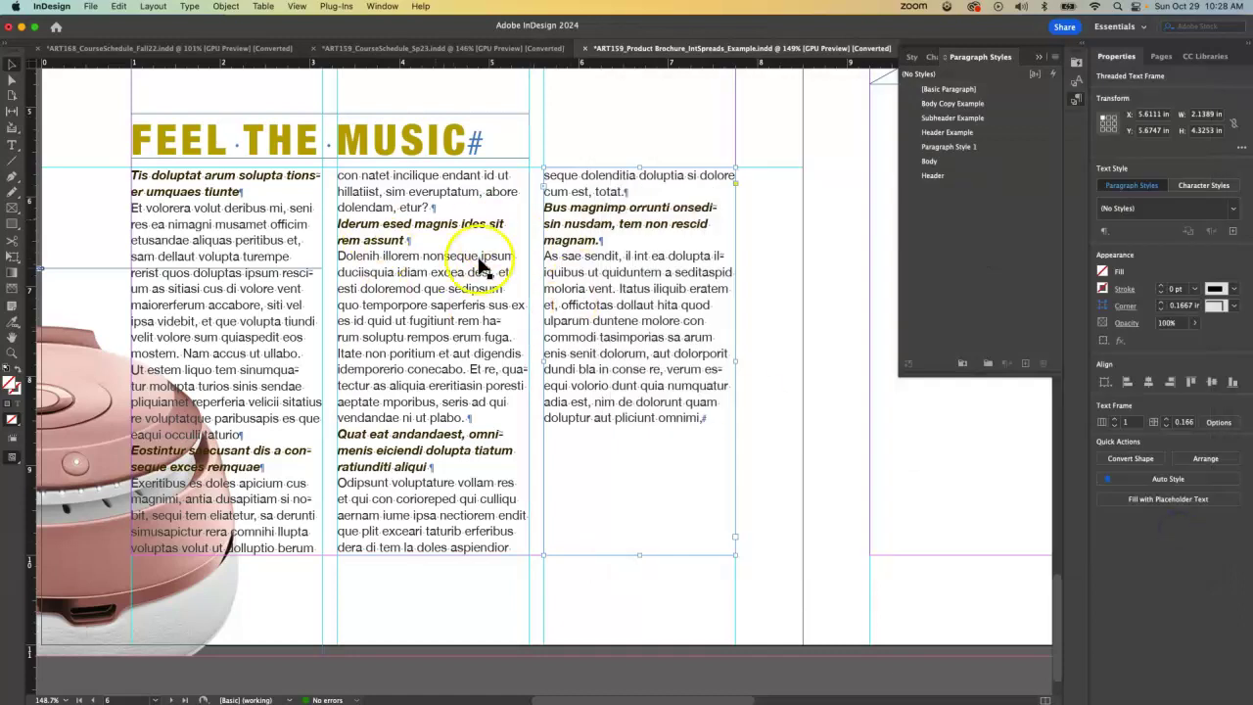
Set the "Subheader Example" paragraph style's space before to 0.125 in and space after to 0.0625 in.
scroll(381, 257, up, 1)
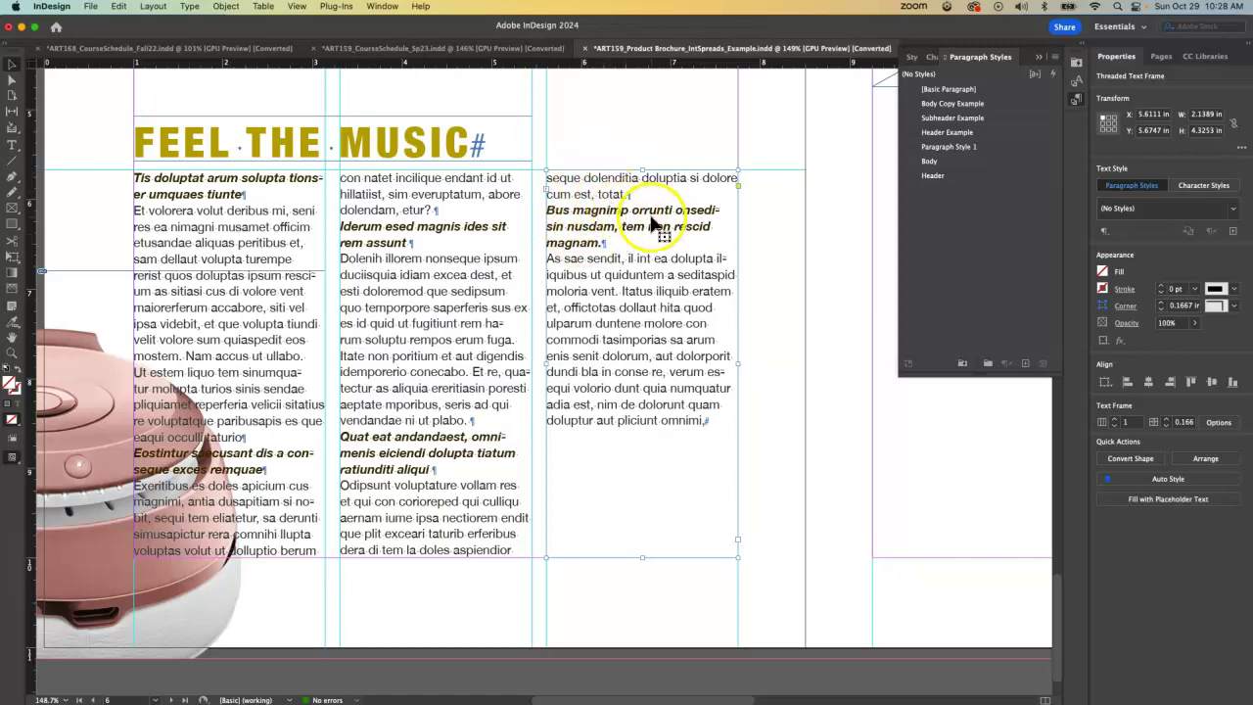
double_click(975, 119)
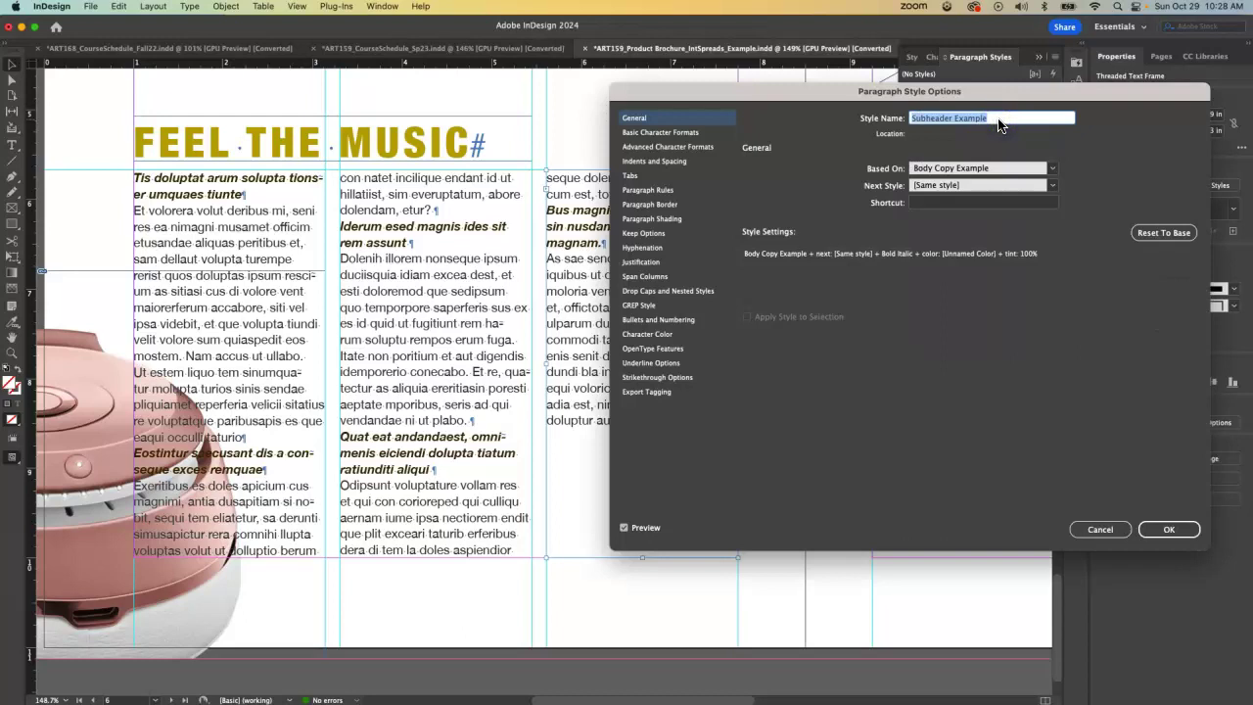
click(664, 164)
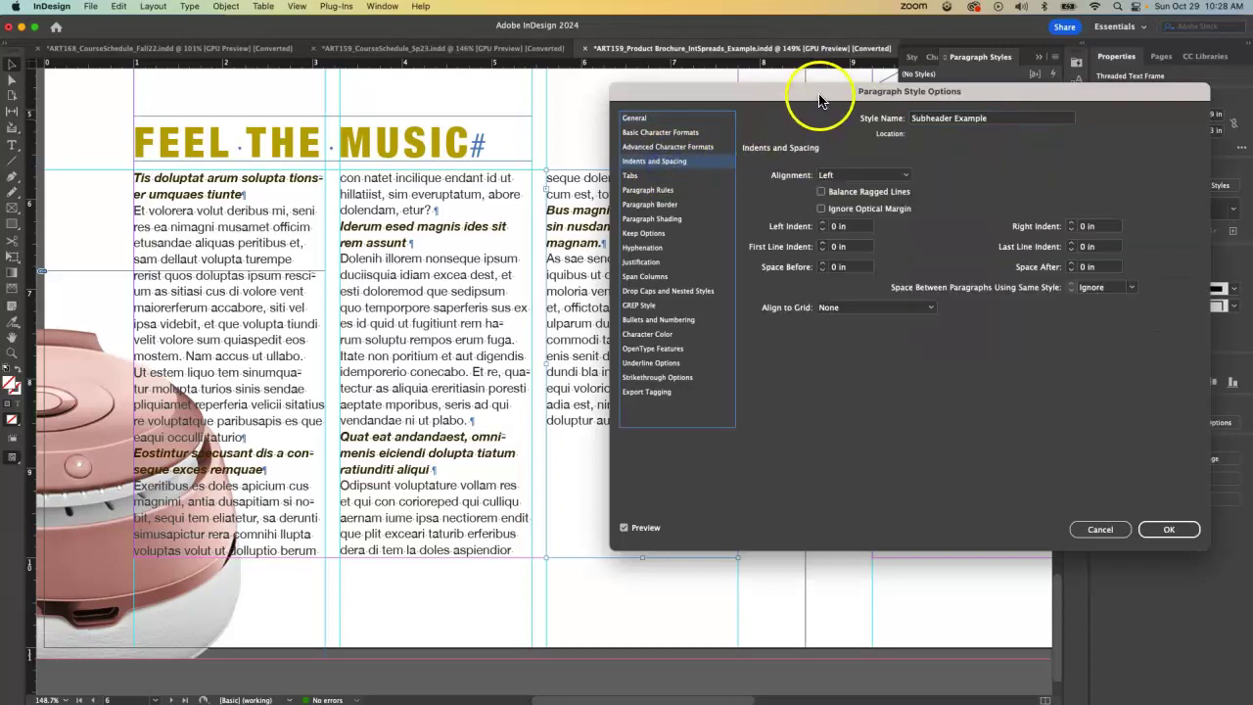
drag(819, 92, 845, 87)
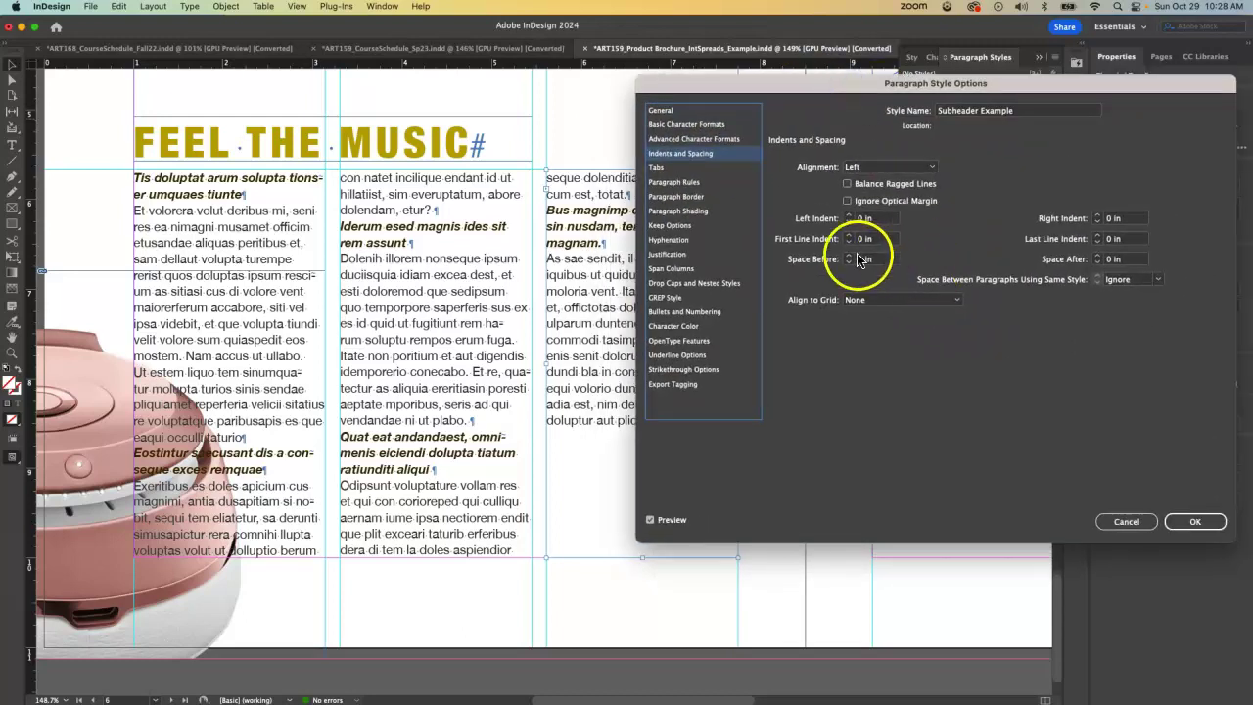
click(849, 259)
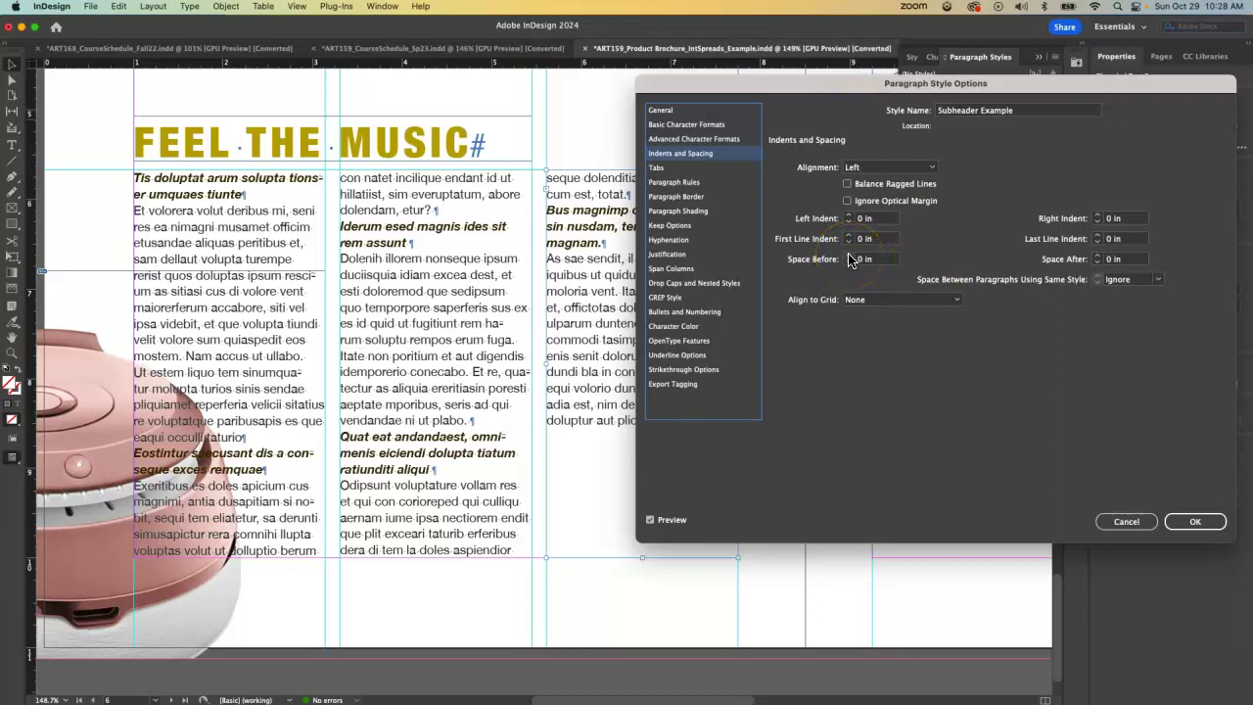
click(848, 258)
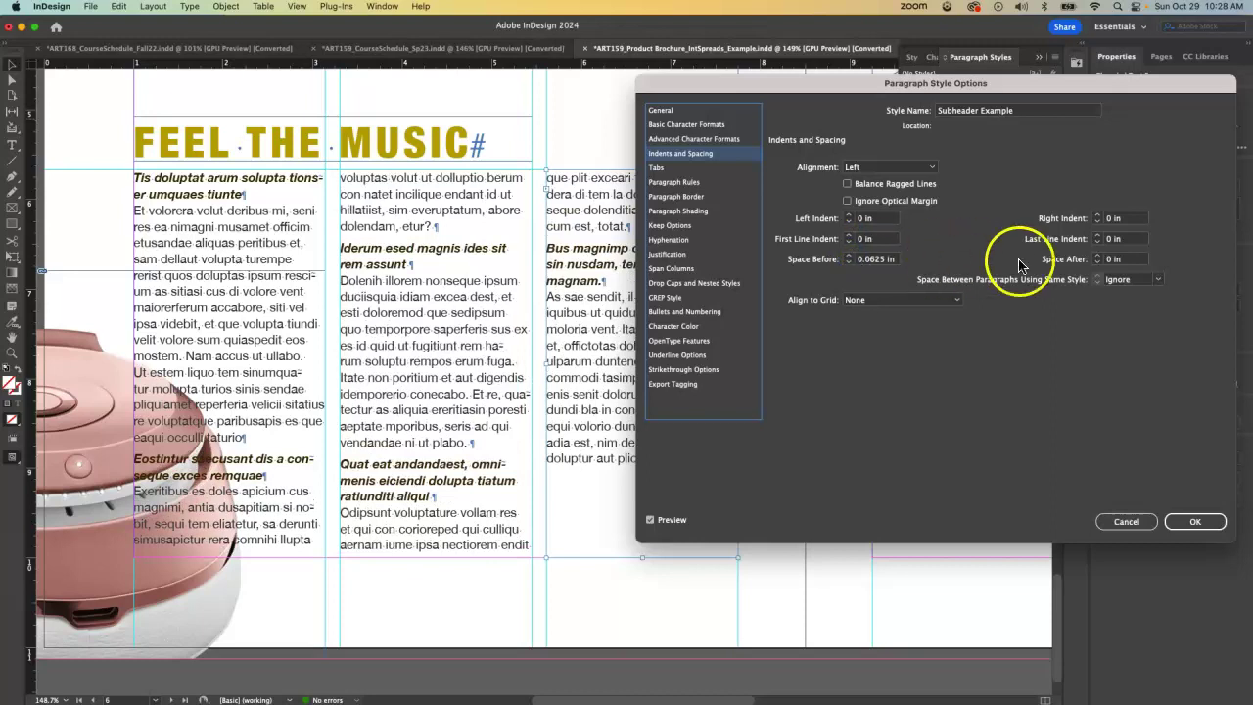
click(1097, 256)
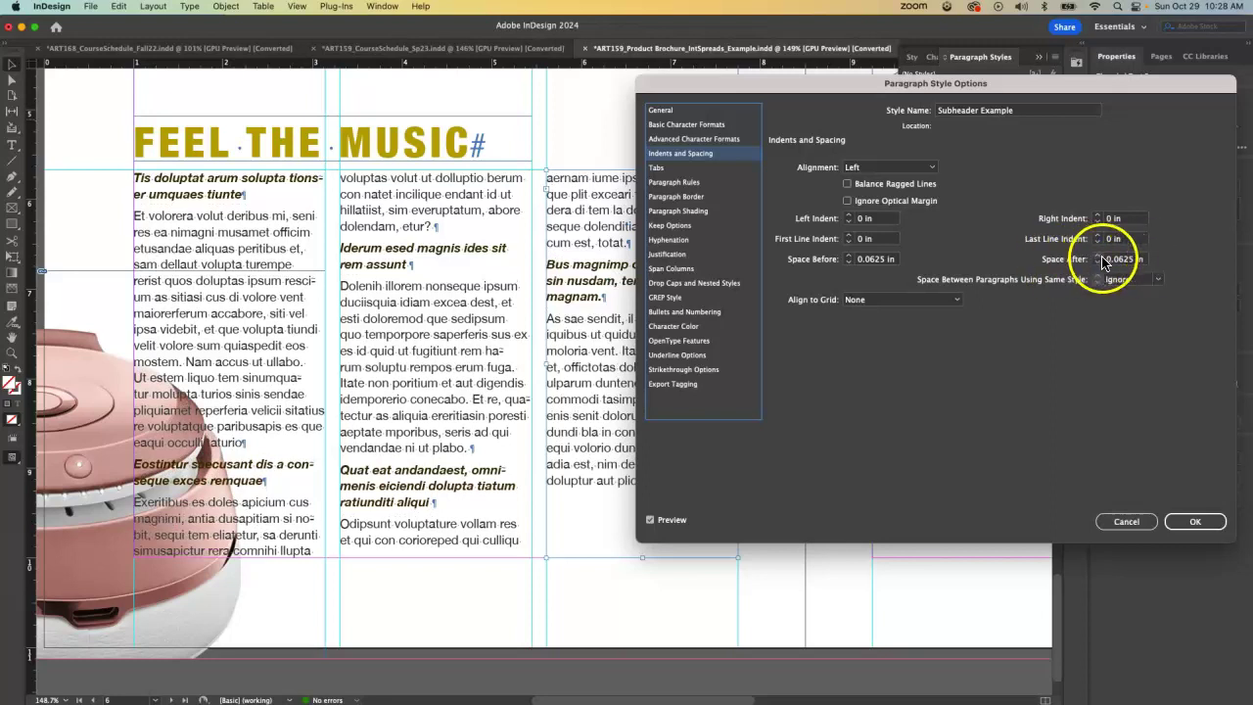
click(848, 255)
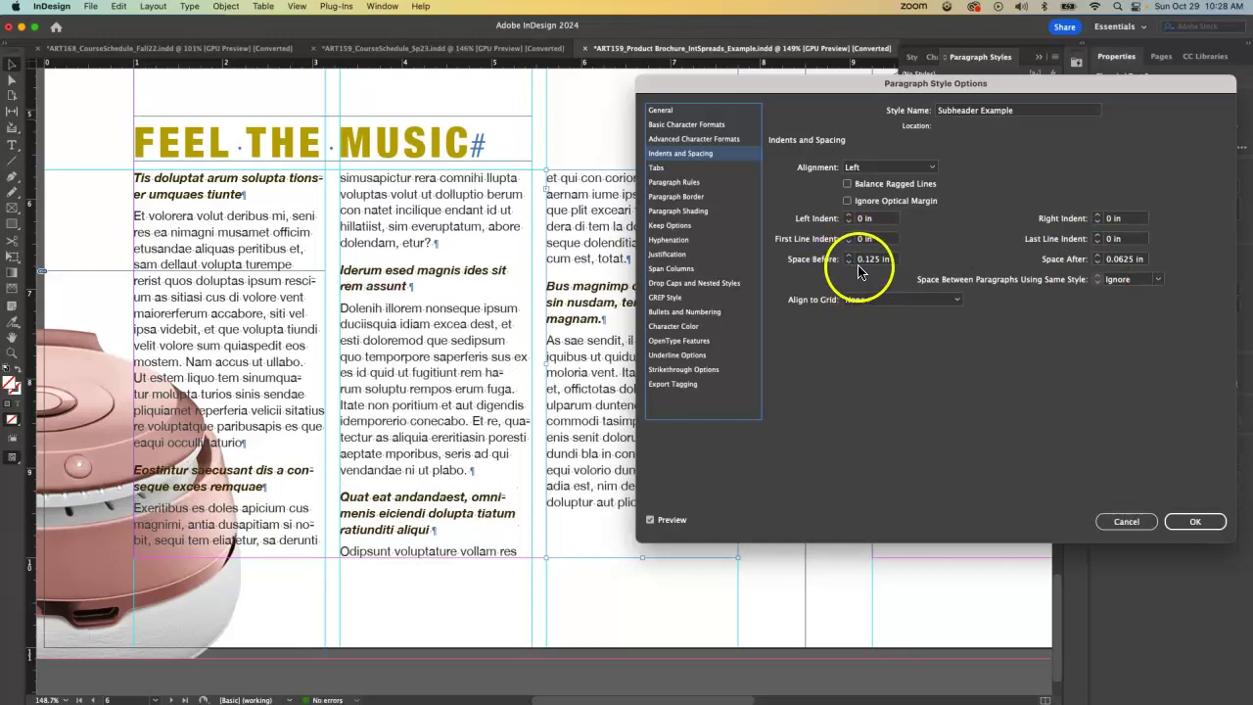
click(874, 167)
click(851, 168)
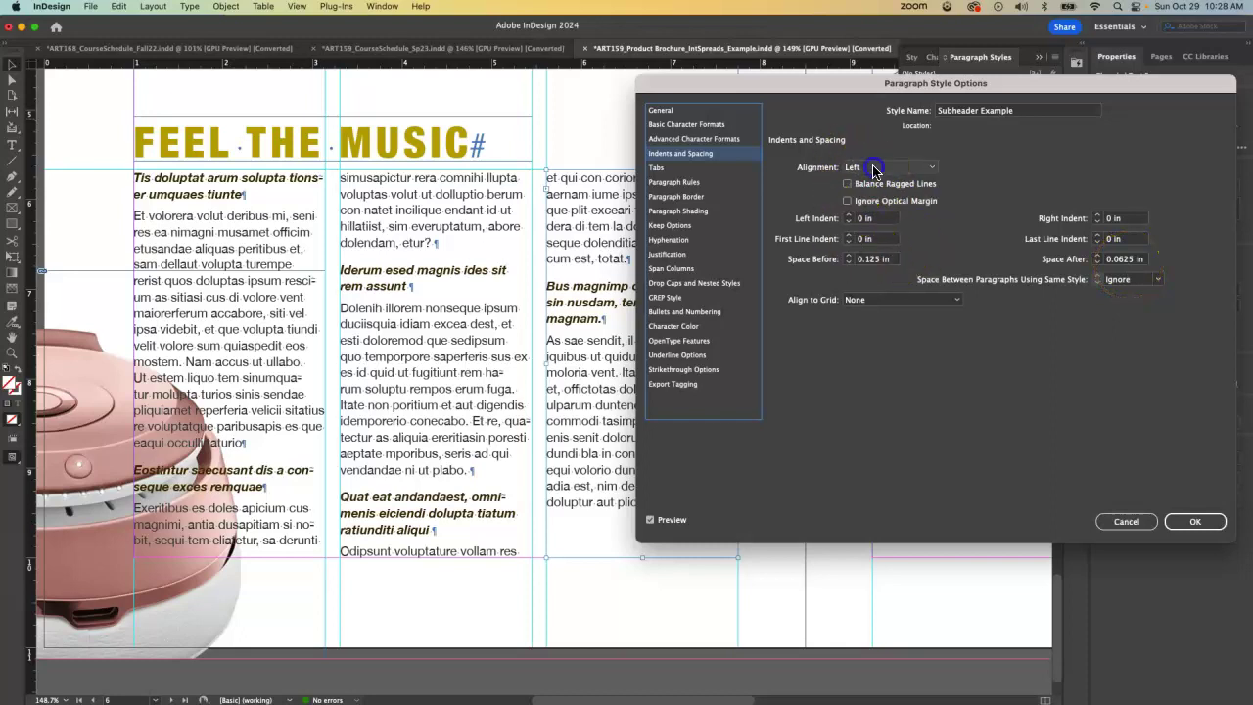
click(874, 167)
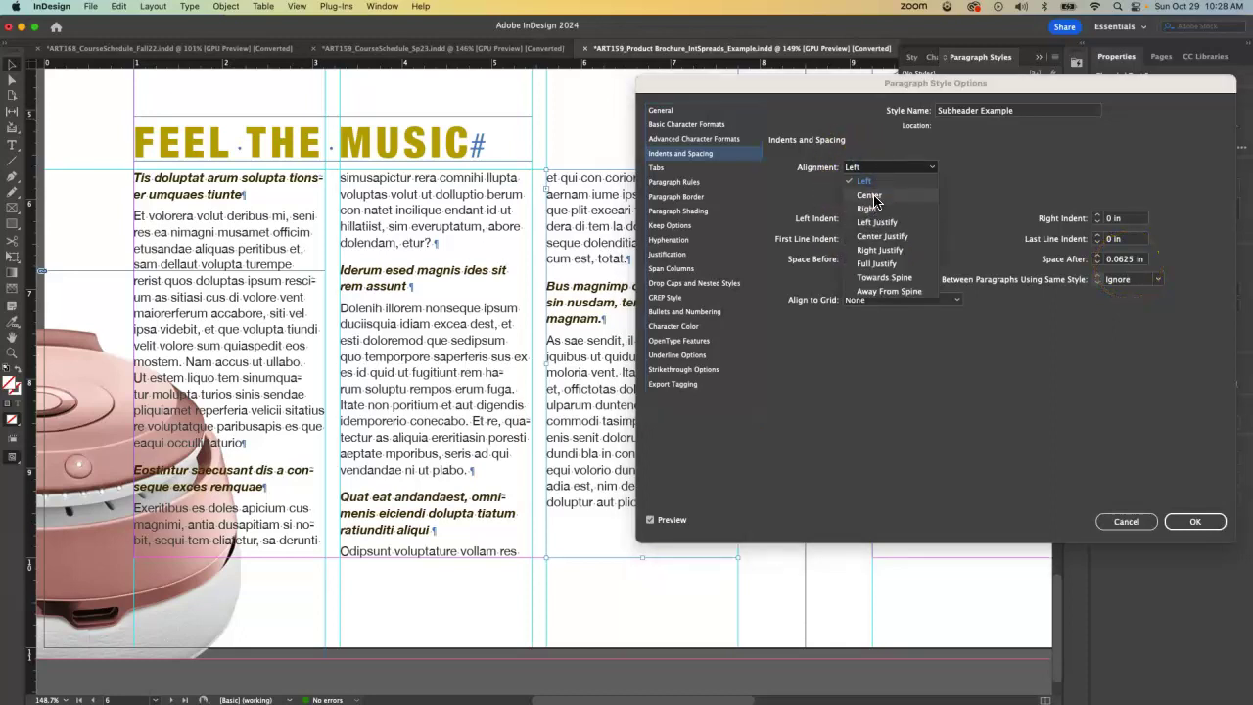
drag(875, 196, 881, 202)
click(969, 393)
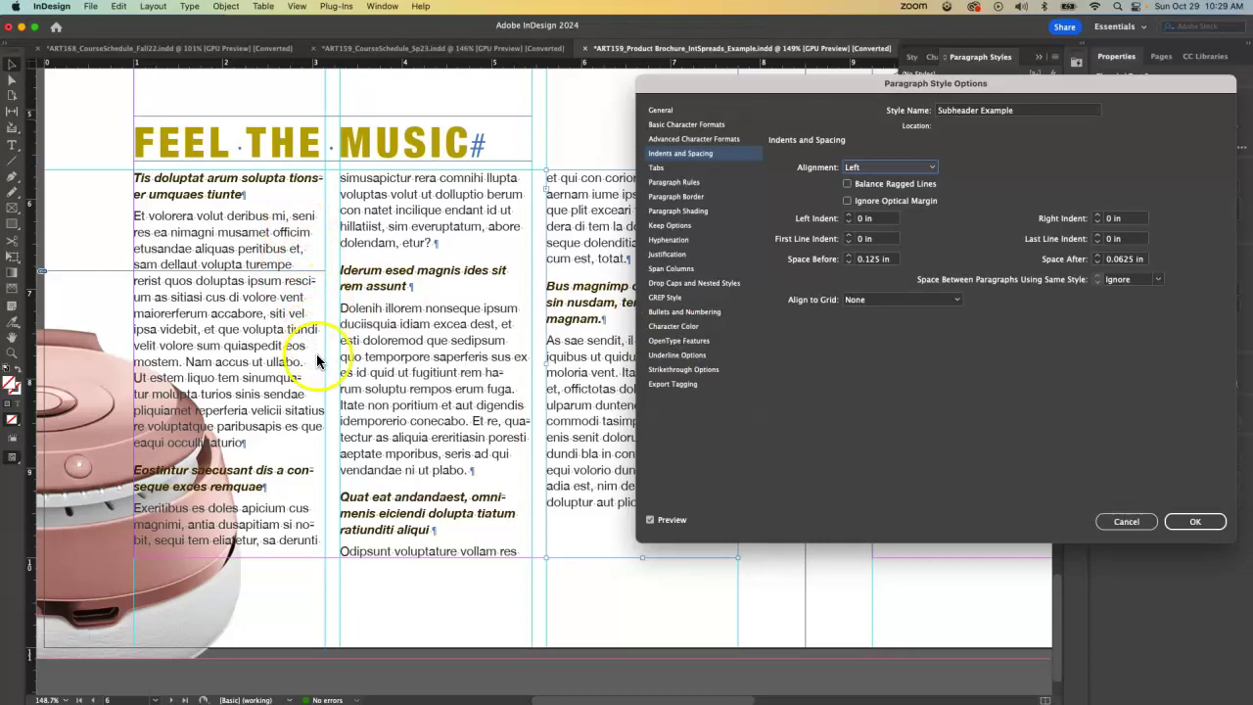
Shift the "Subheader Example" style's hyphenation balance toward fewer hyphens and save the style edits.
click(685, 243)
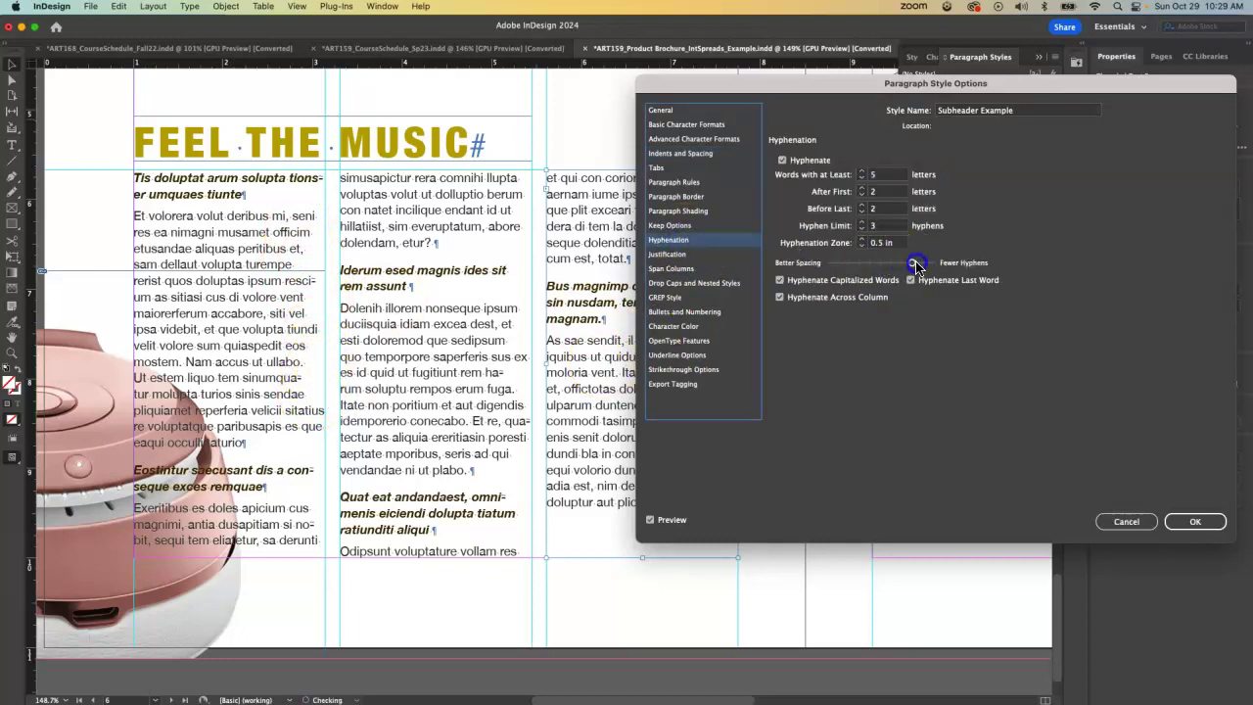
drag(916, 264, 917, 267)
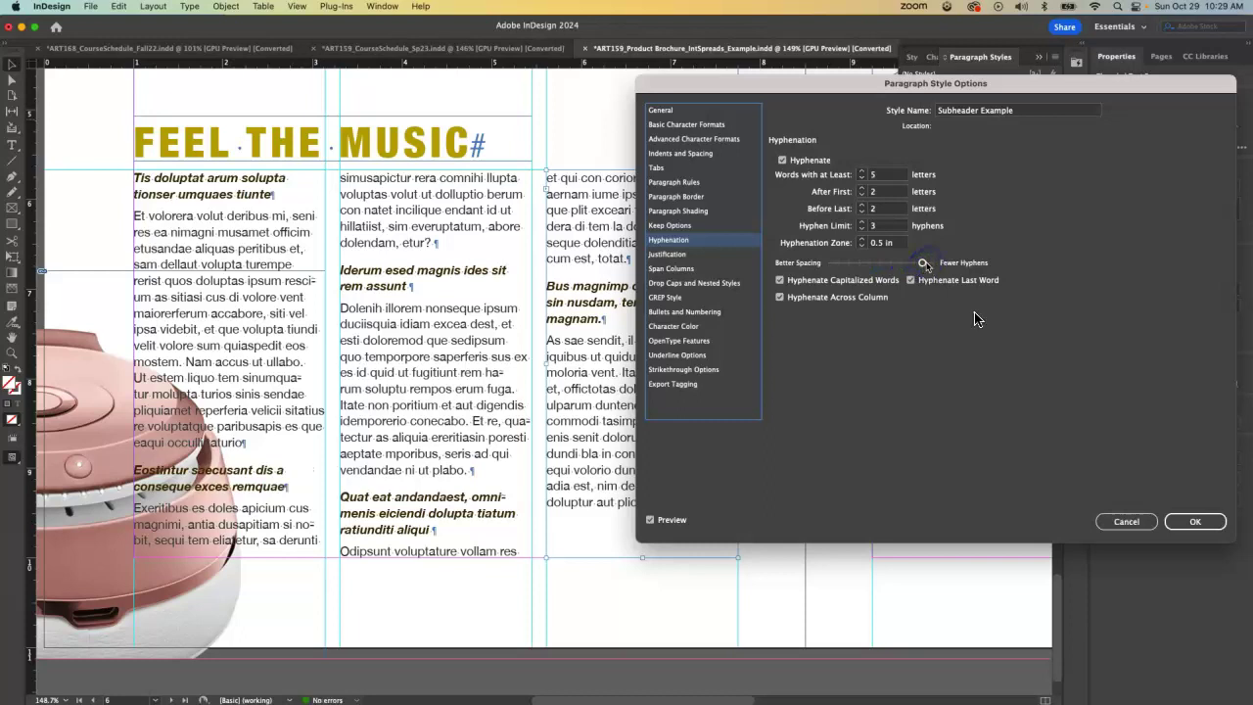
click(1206, 523)
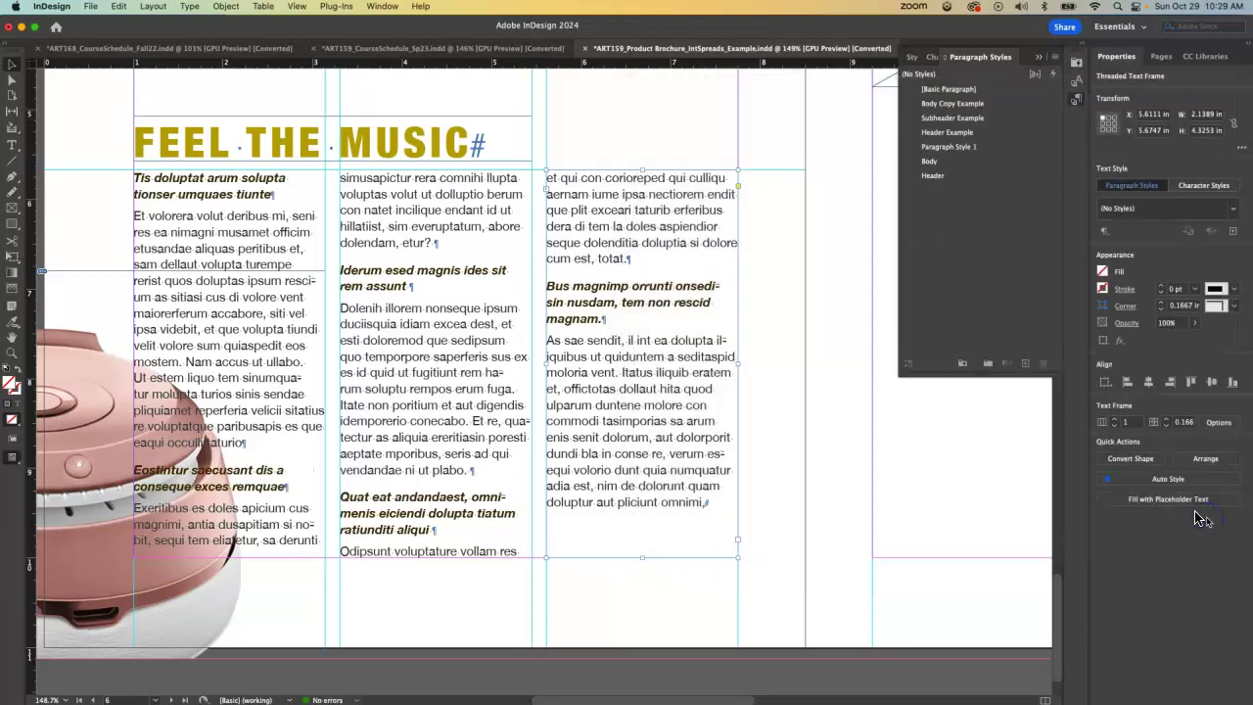
Draw a freehand closed path with the Pencil tool, about 1.99 by 3.02 in, around the headphones area overlapping the first text column.
scroll(416, 313, down, 1)
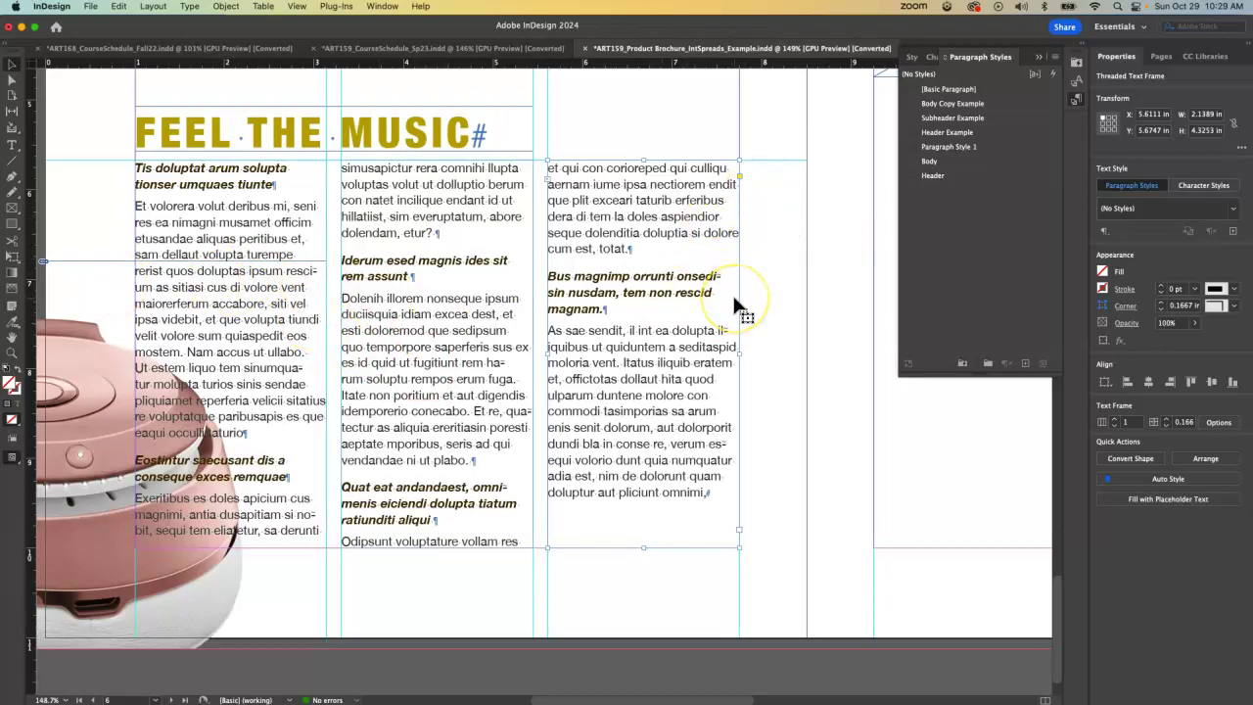
scroll(734, 302, left, 2)
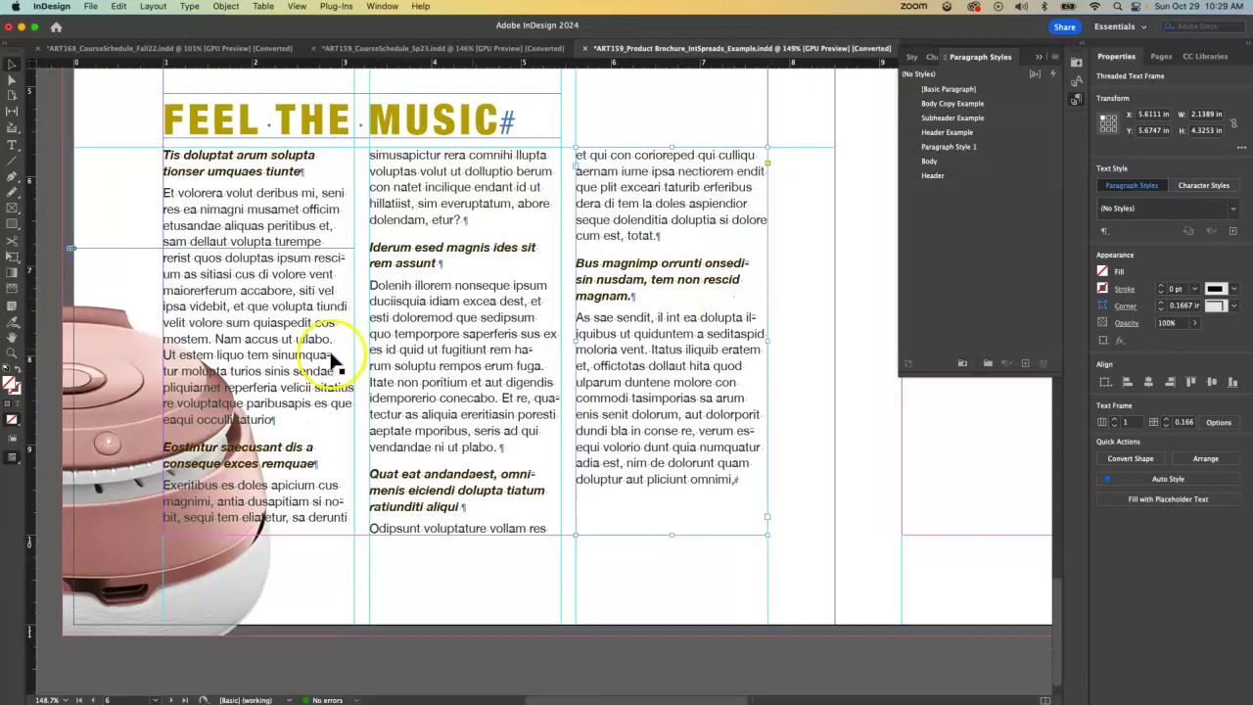
click(137, 230)
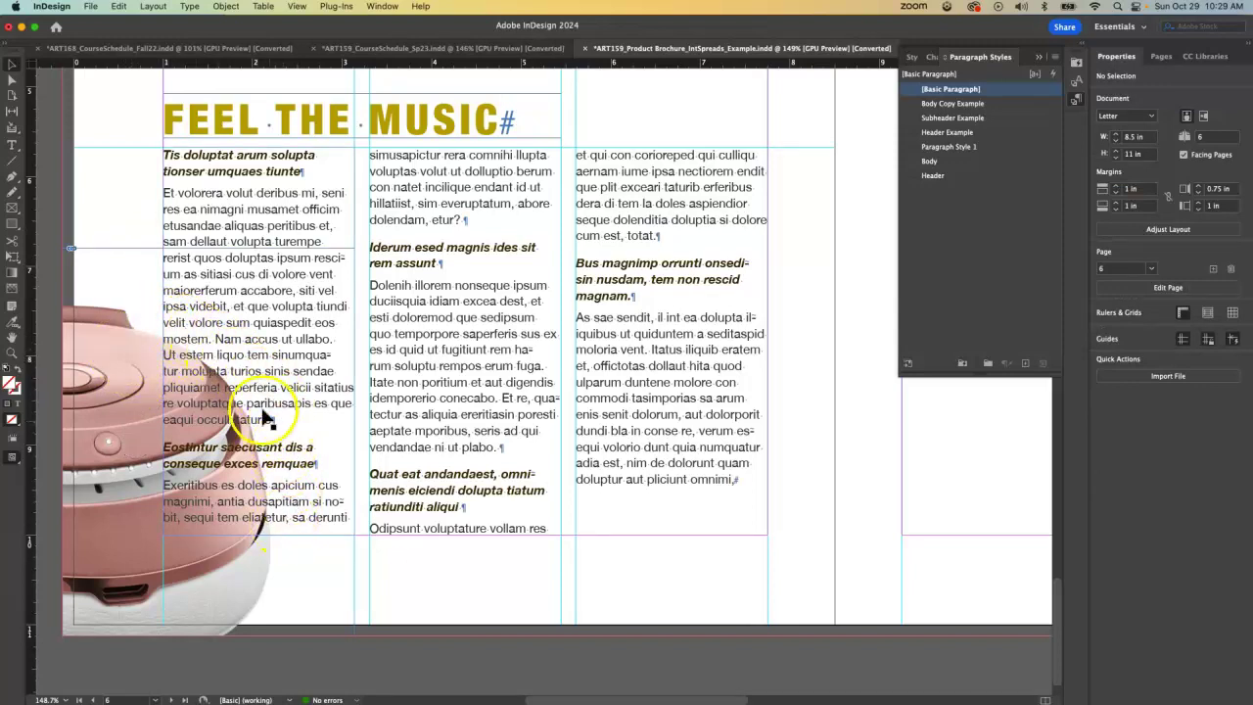
click(127, 288)
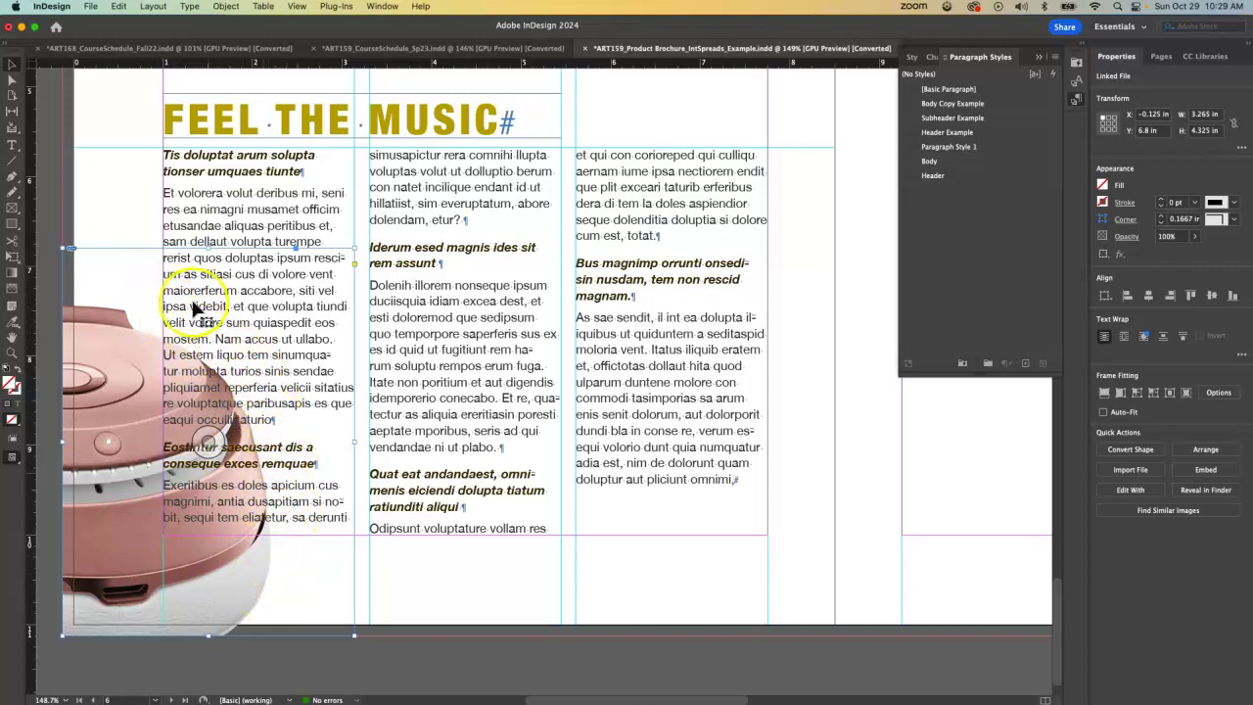
click(96, 163)
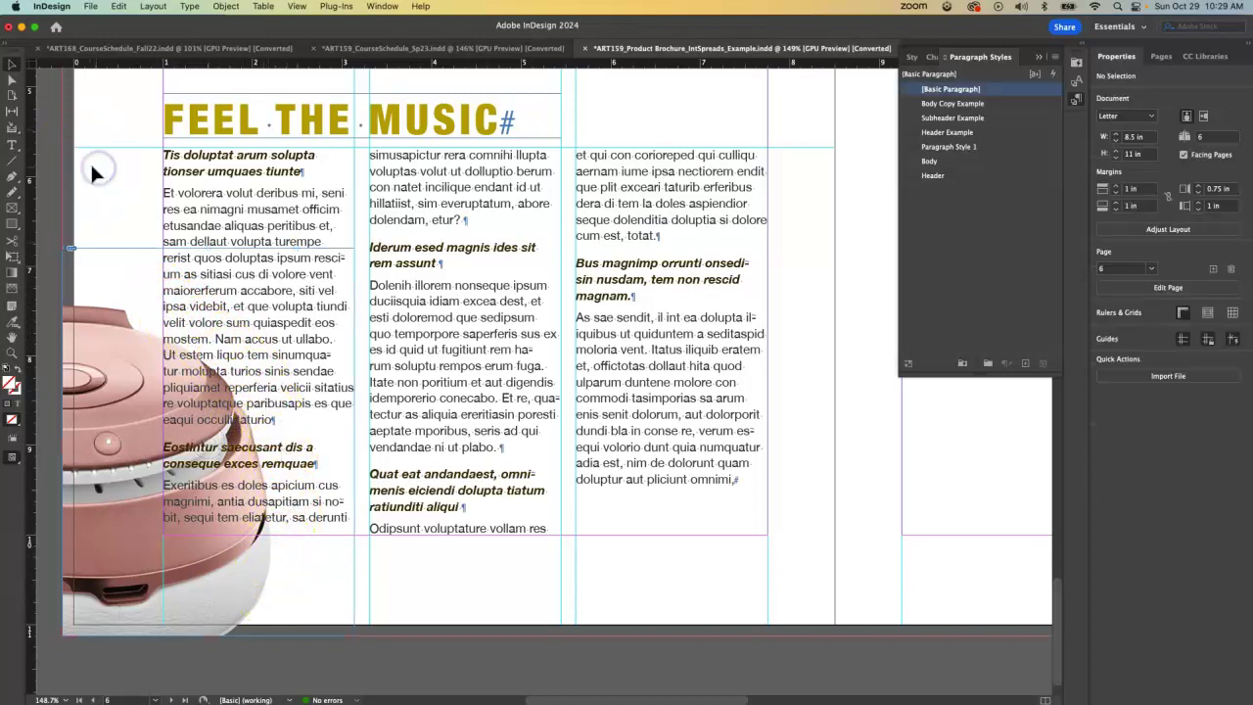
click(11, 192)
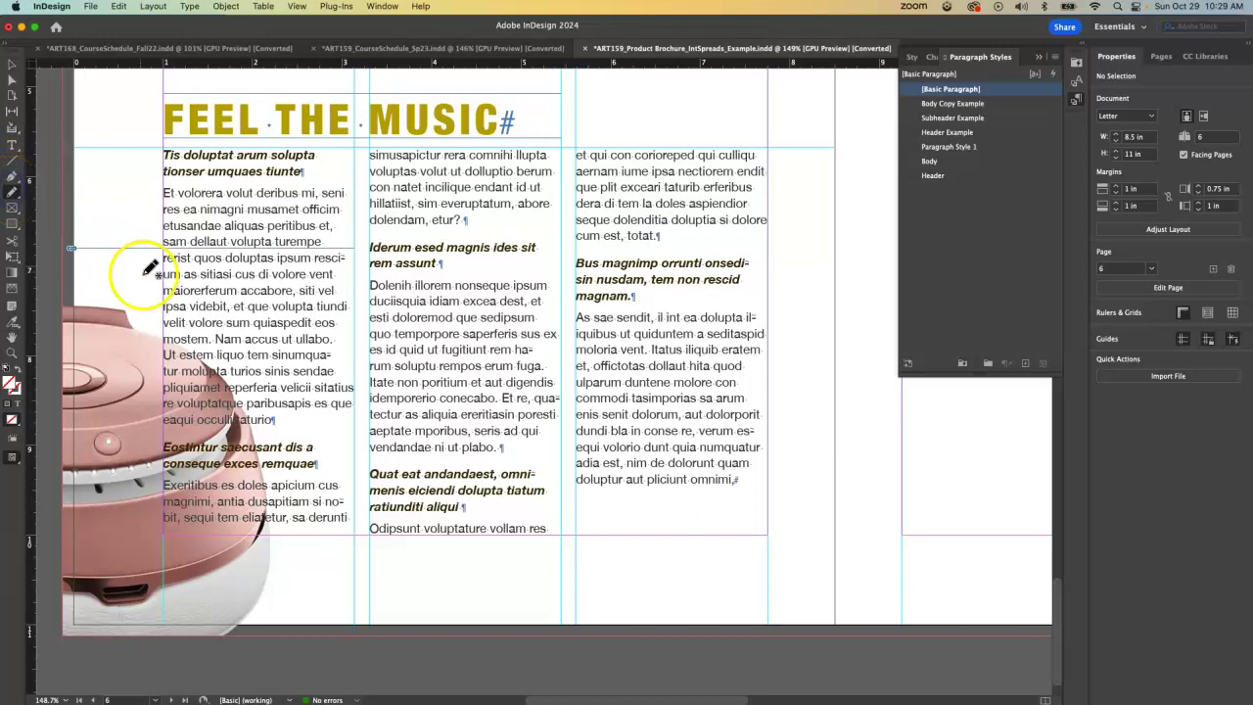
mouse_move(159, 309)
mouse_down()
mouse_move(256, 389)
mouse_move(287, 473)
mouse_move(292, 577)
mouse_move(127, 568)
mouse_move(113, 467)
mouse_move(157, 308)
mouse_up()
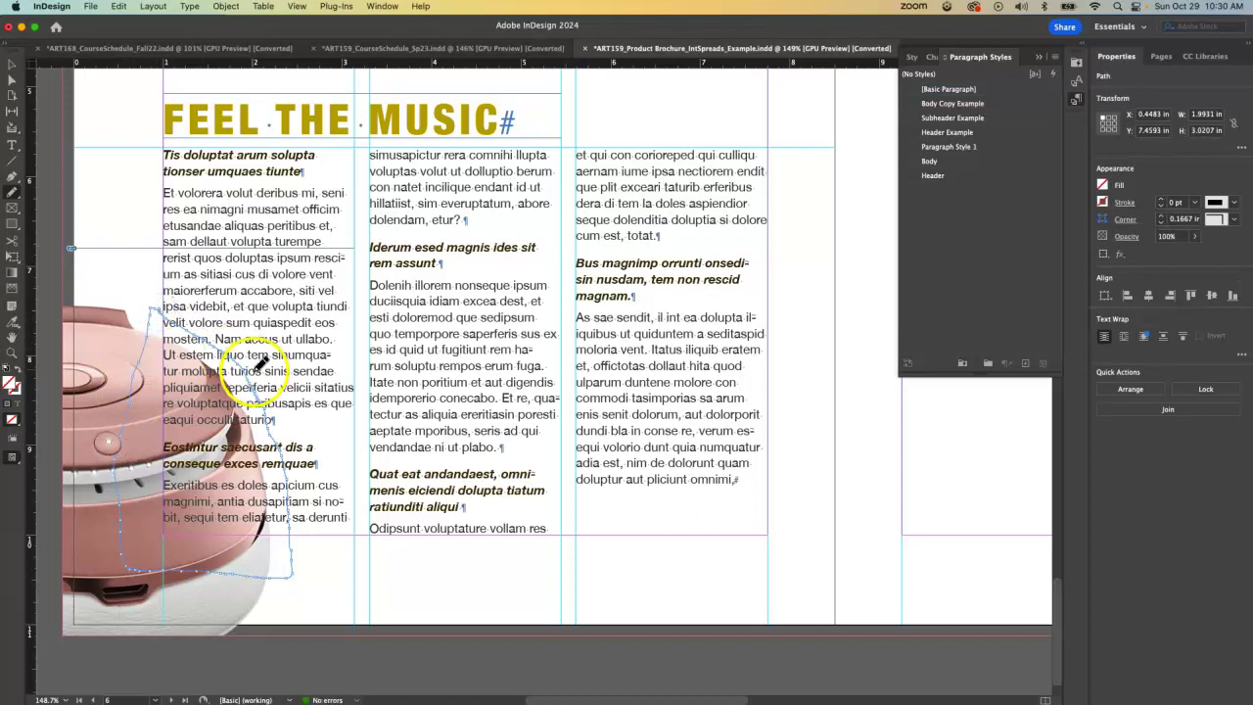
Apply a text wrap around the object shape to the drawn path and the first column's text frame, then deselect them.
key(v)
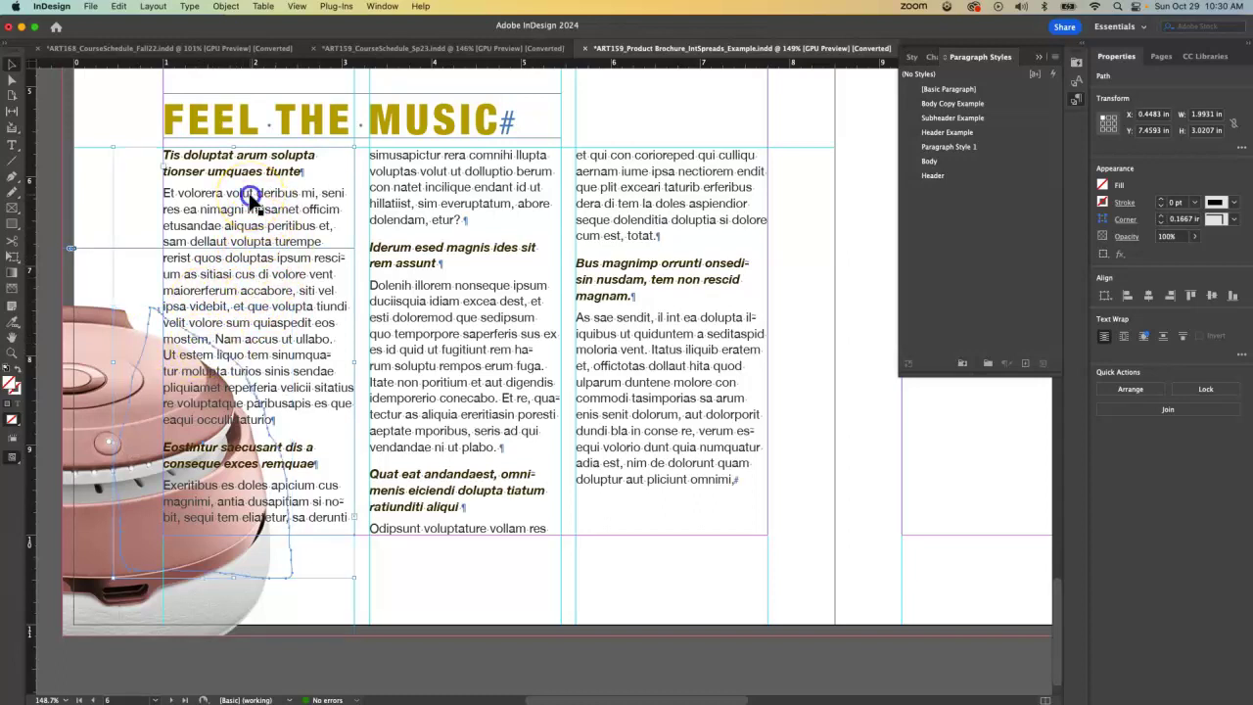
shift+click(253, 201)
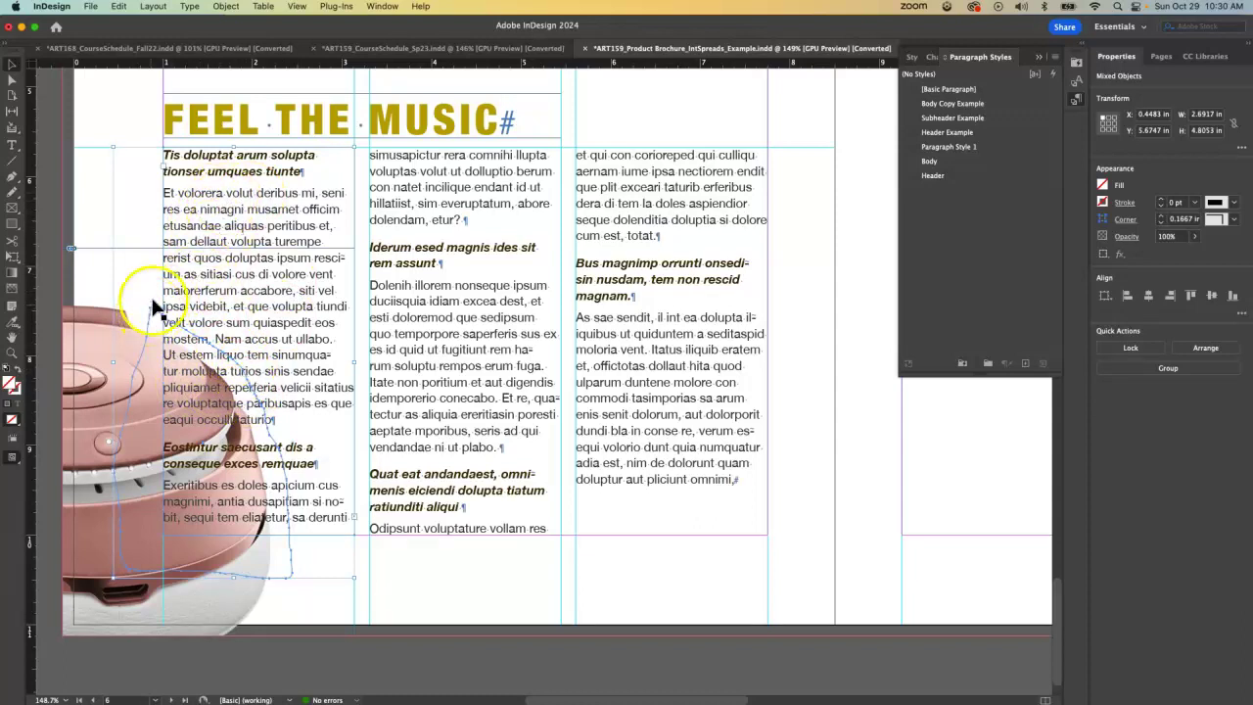
click(380, 6)
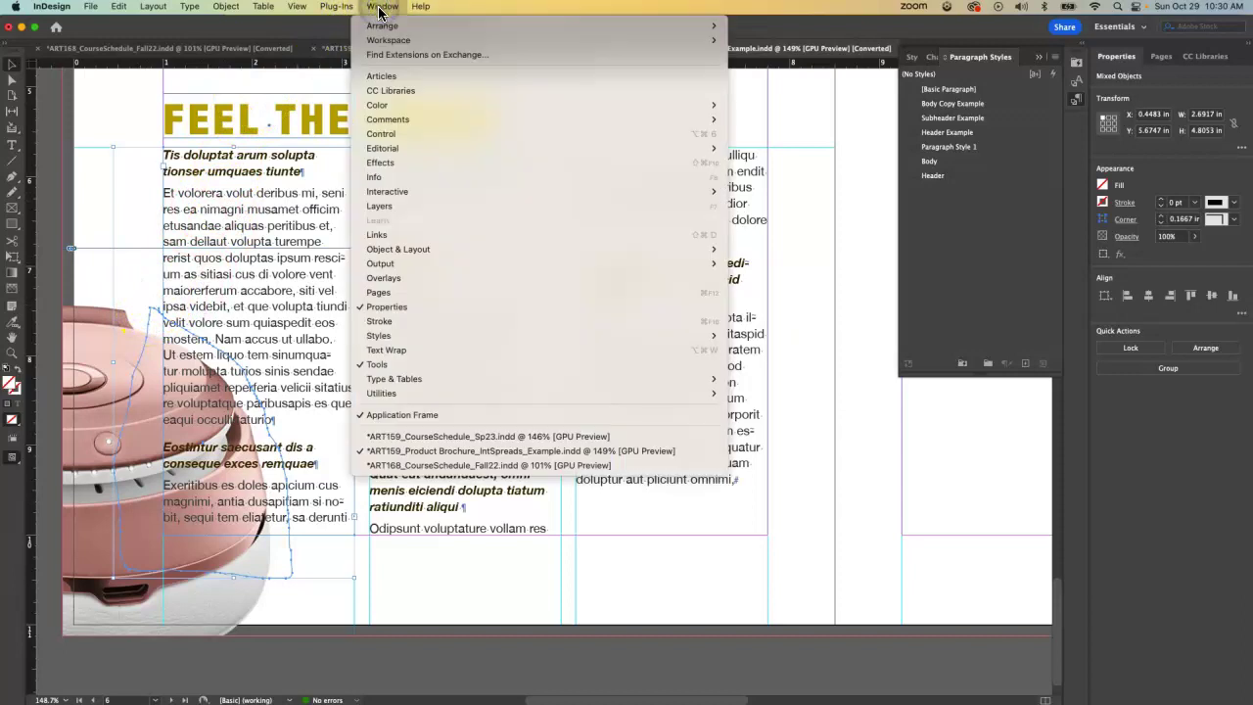
click(437, 354)
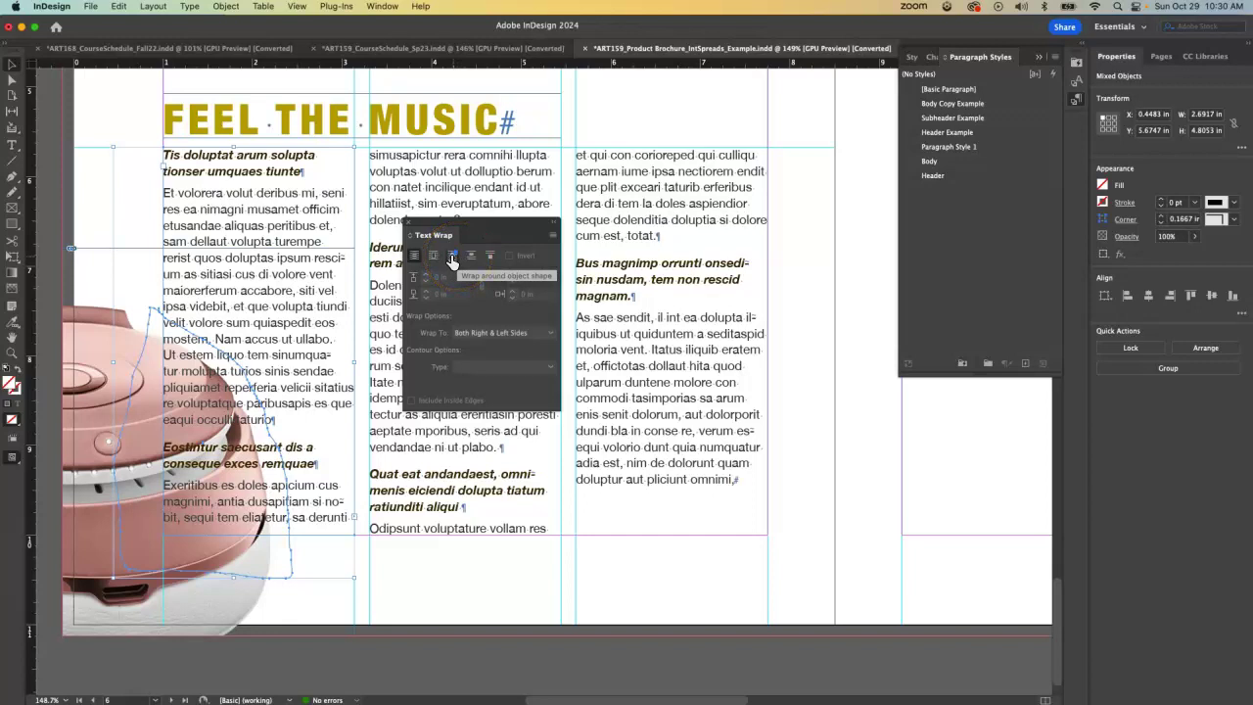
click(452, 258)
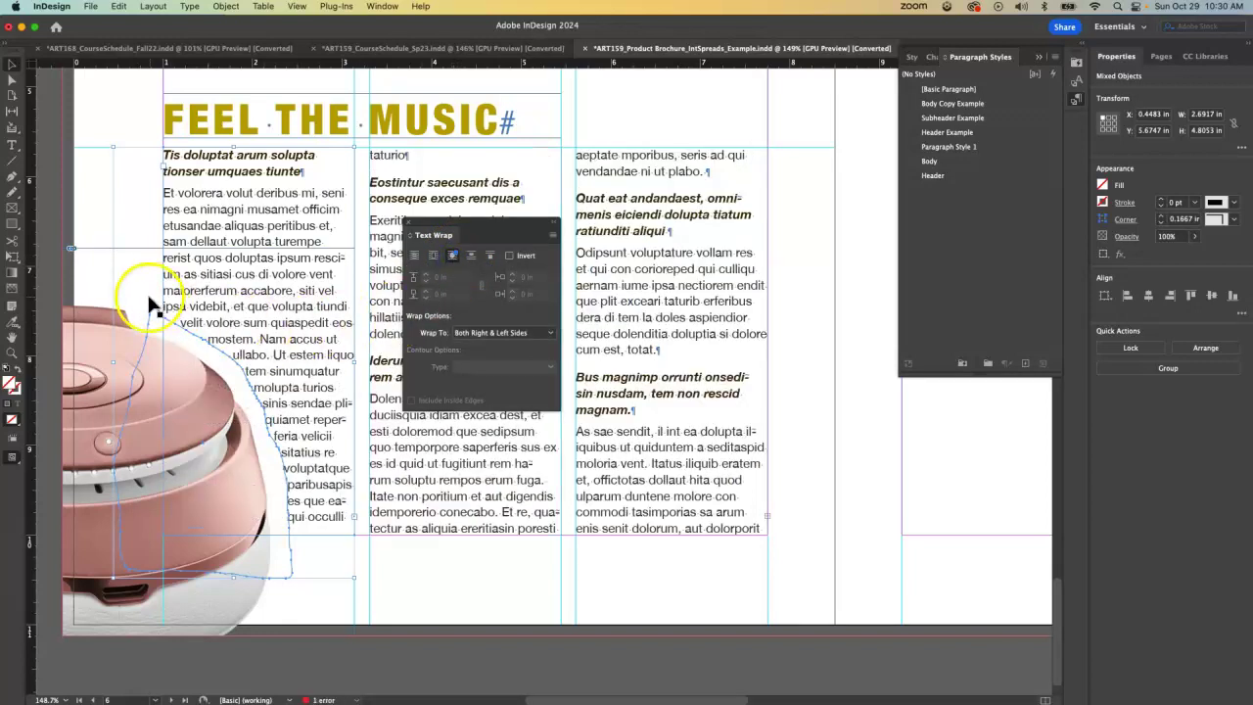
click(272, 401)
mouse_move(271, 401)
mouse_down()
mouse_move(266, 435)
mouse_move(298, 494)
mouse_move(299, 529)
mouse_up()
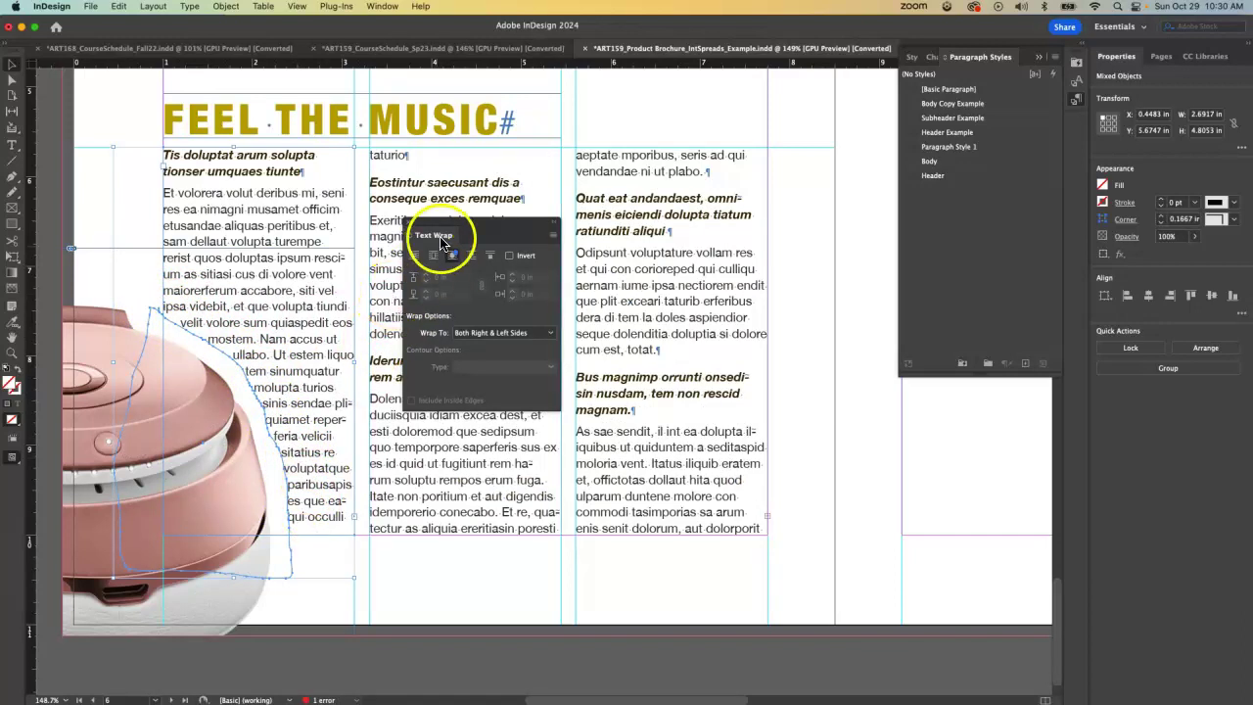
drag(437, 224, 833, 394)
click(166, 431)
drag(167, 431, 163, 328)
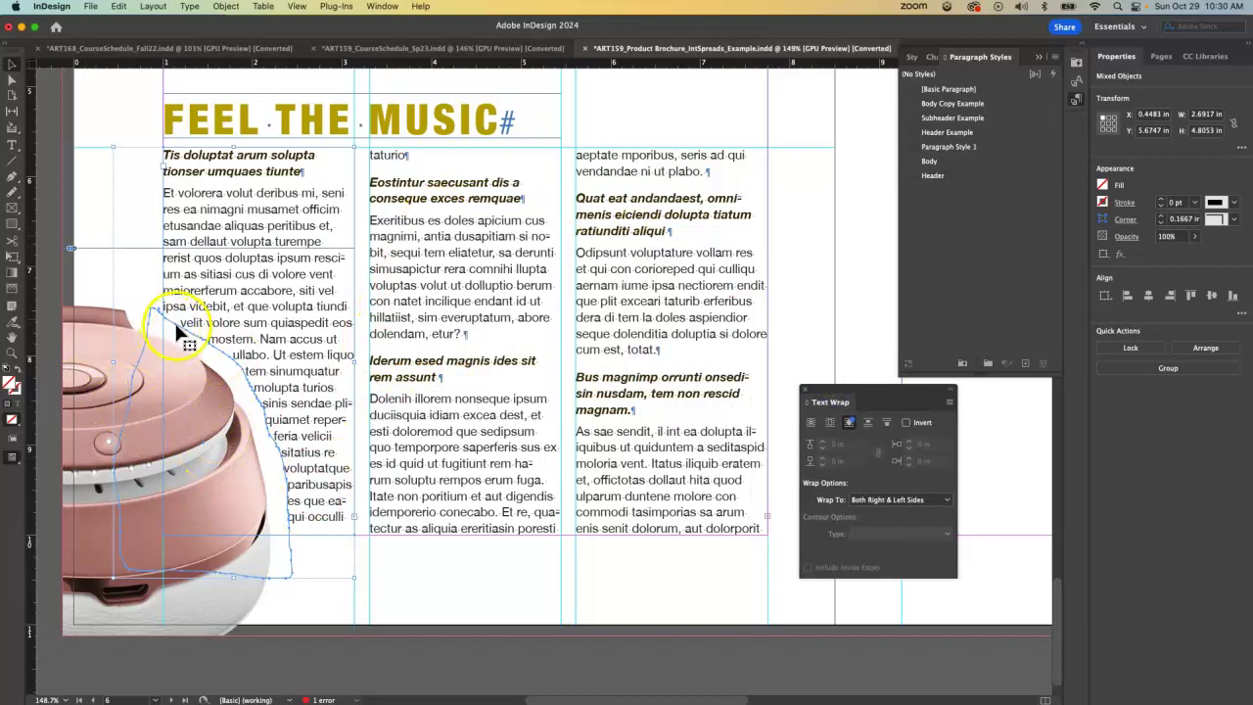
drag(277, 450, 283, 523)
click(258, 357)
click(155, 167)
click(100, 101)
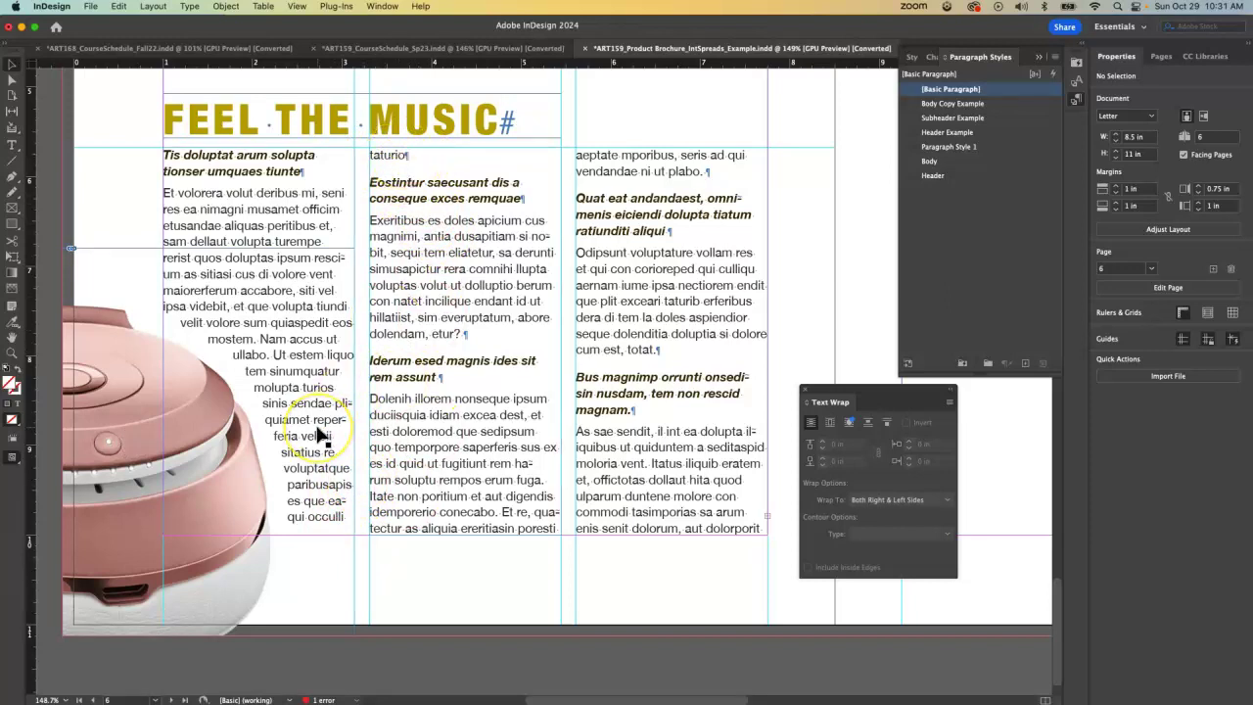
Delete the end of the first column's body paragraph, from "sitatius re" through "taturio" in the second column.
double_click(324, 460)
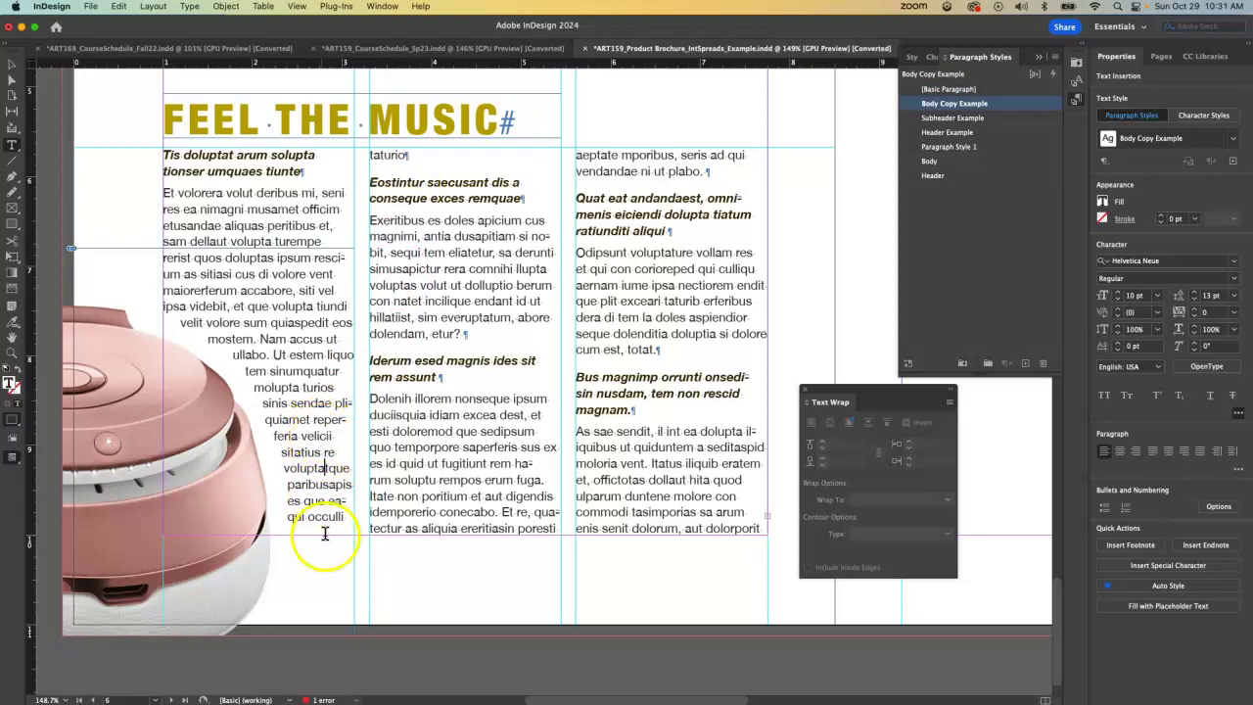
double_click(362, 147)
drag(362, 146, 292, 449)
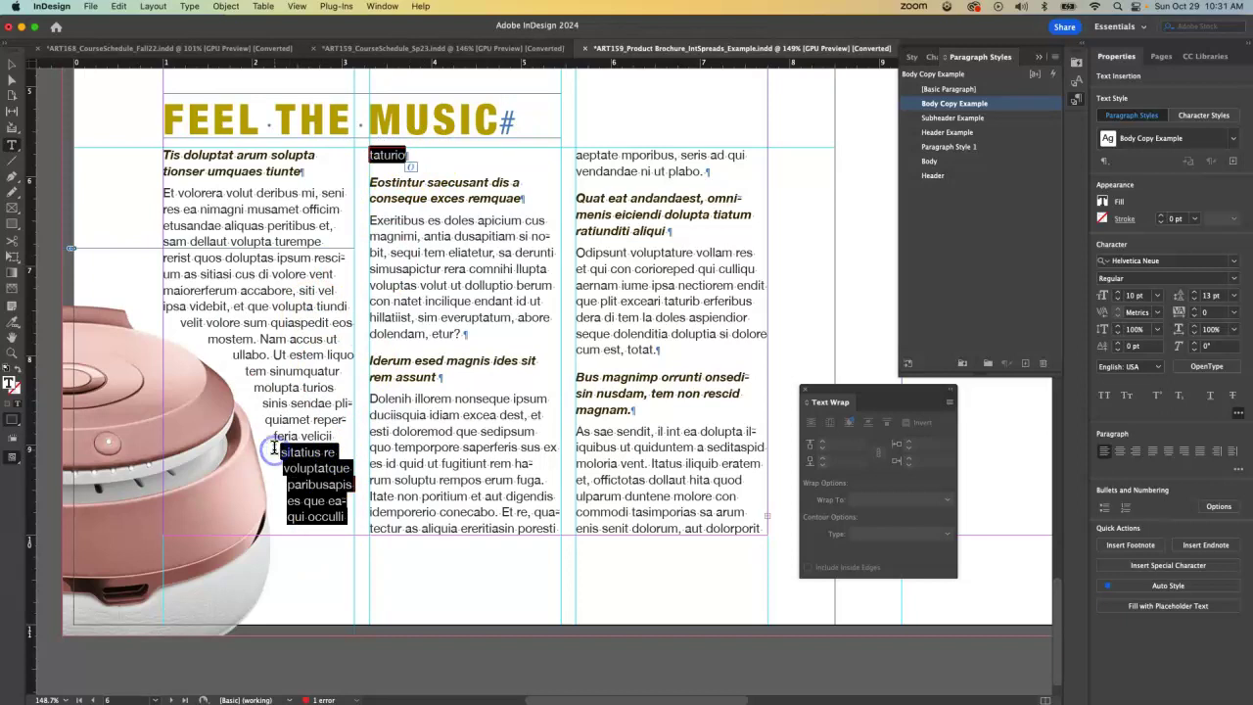
key(BackSpace)
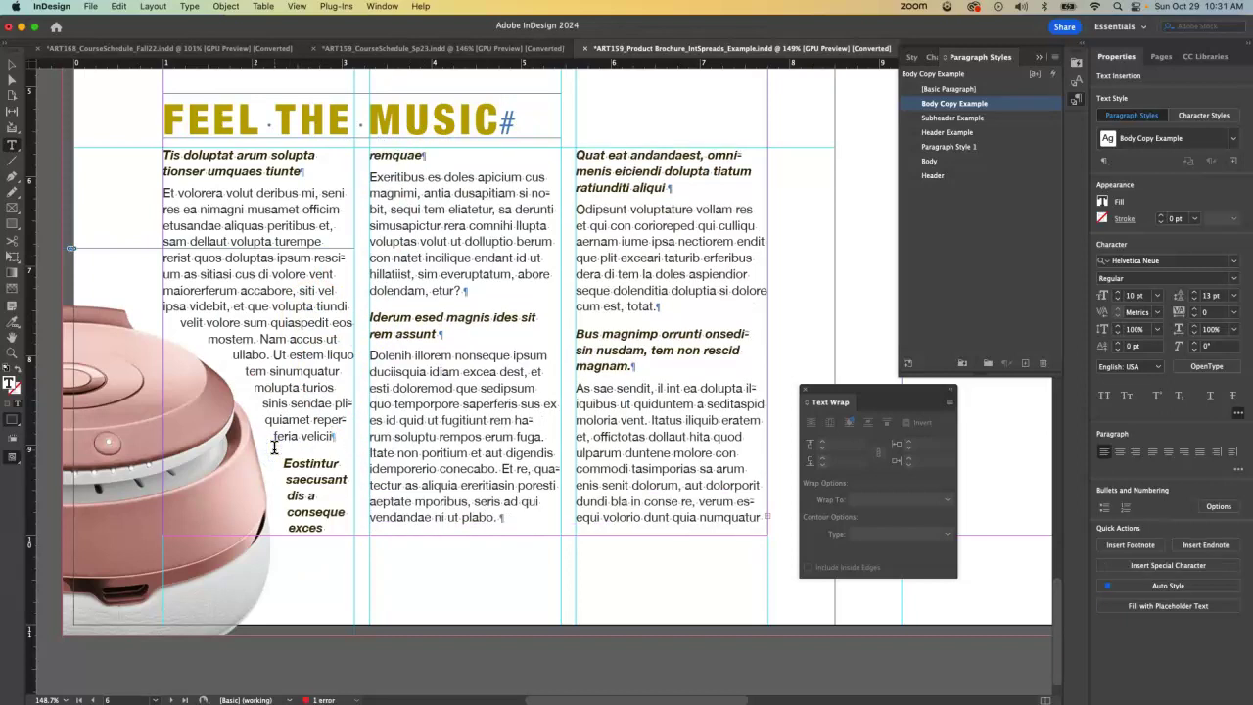
End the first column's paragraph with a period after "velicii" and add five empty paragraphs to push the "Eostintur" subheader into the second column.
key(Return)
key(Return)
key(Return)
key(Return)
key(Return)
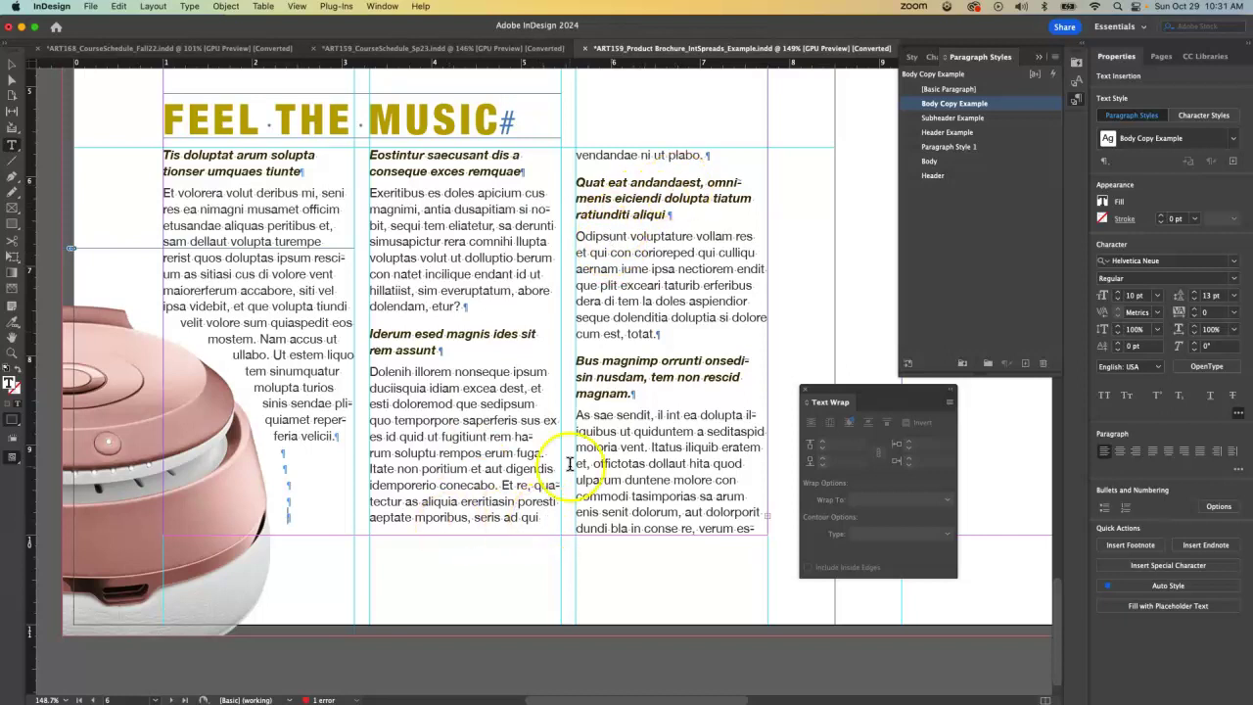
Delete the end of the second column's last body paragraph, from "poresti" through "plabo." in the third column.
drag(709, 155, 519, 504)
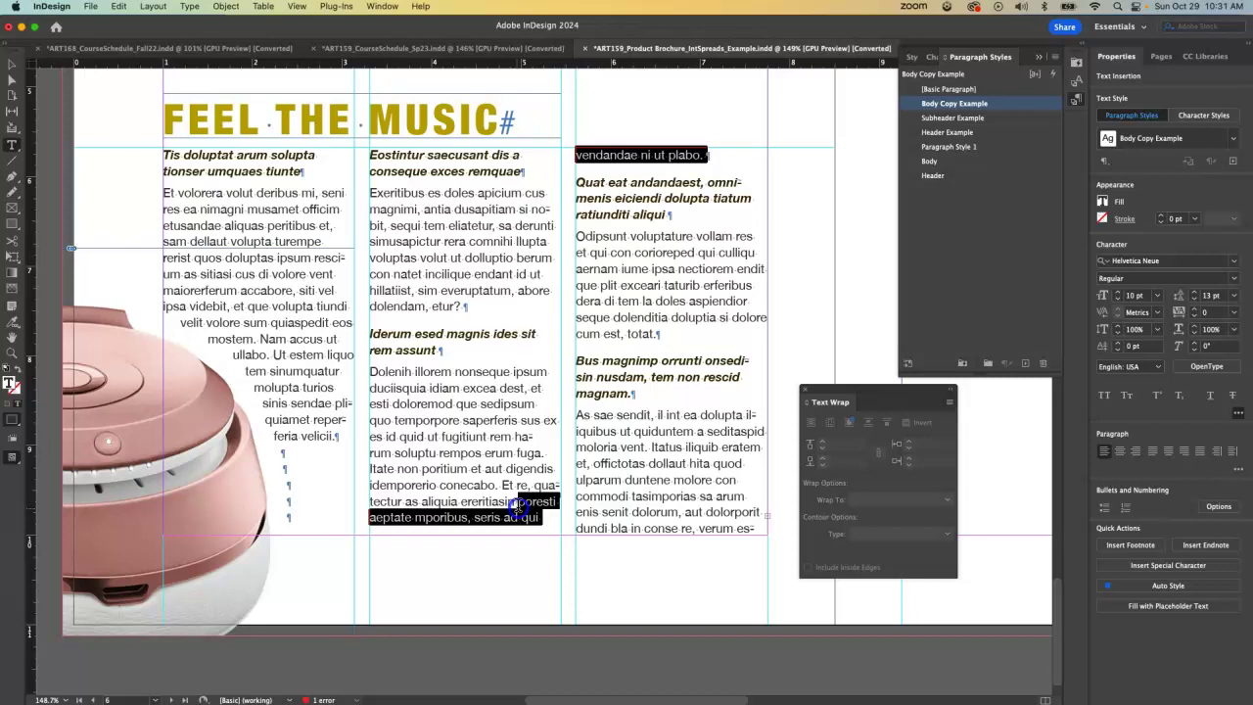
key(BackSpace)
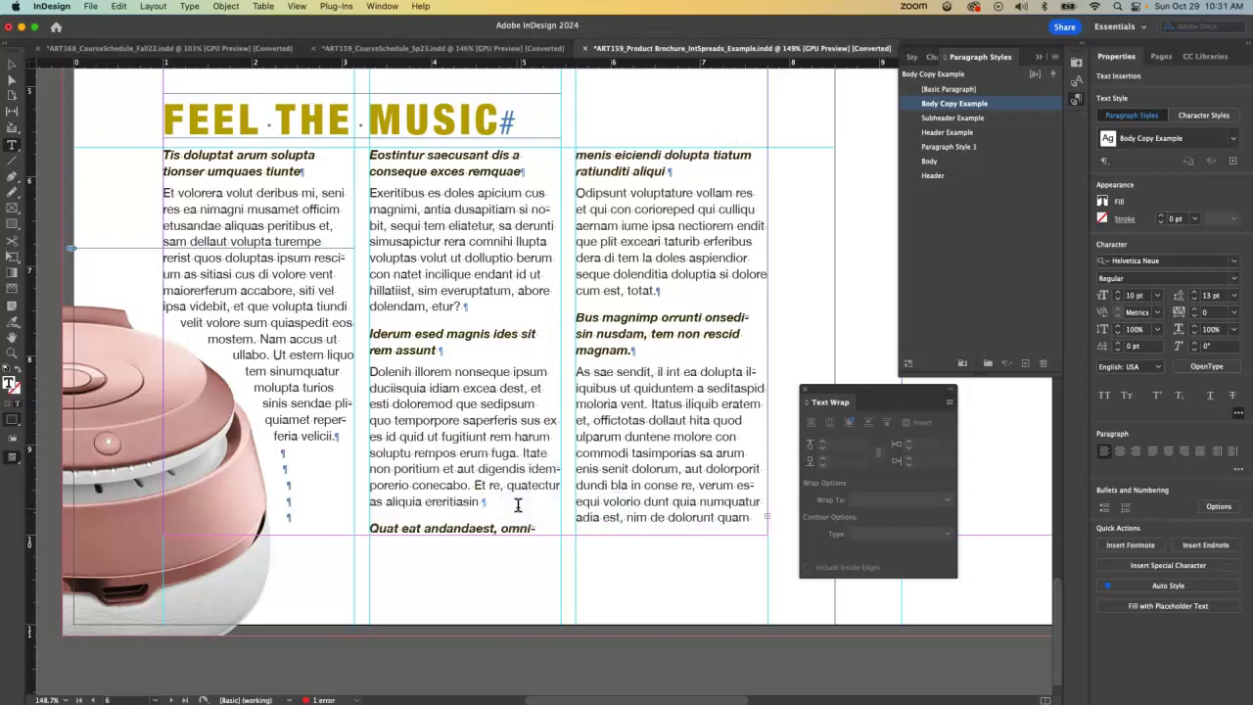
Undo the last text deletion and duplicate the passage from "Dolenih illorem" through "conecabo." after "plabo." in the third column.
key(super+z)
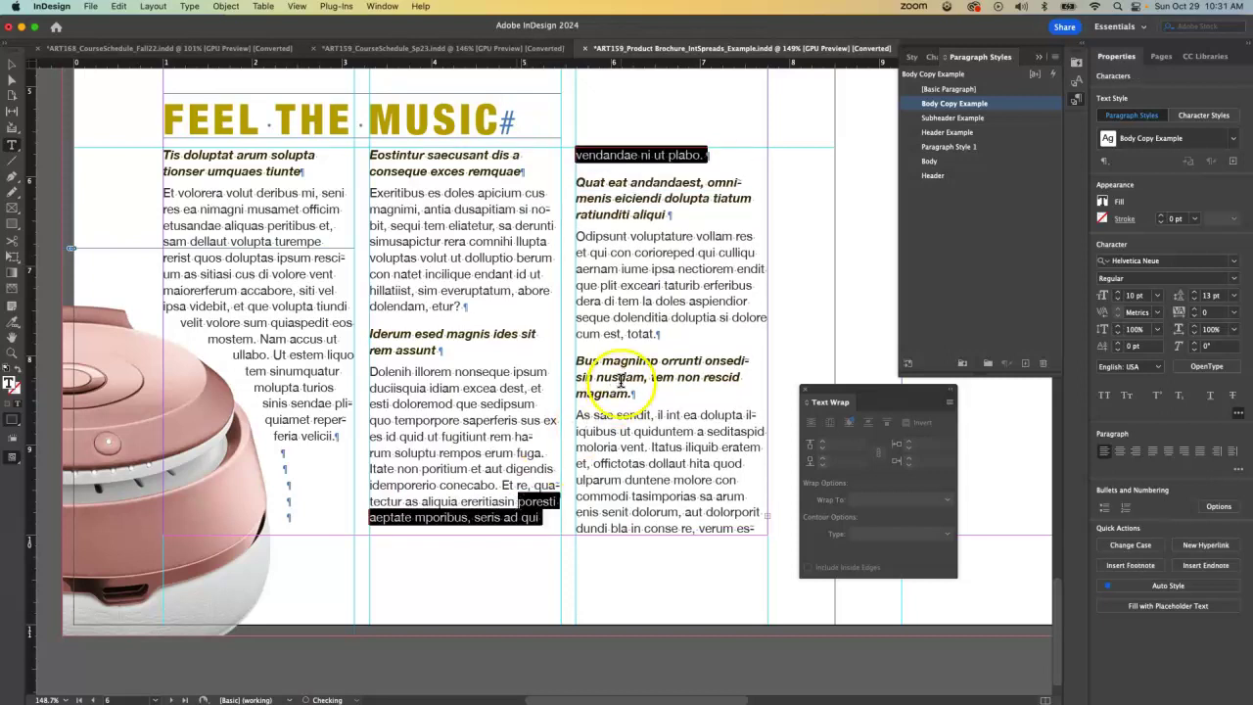
click(427, 447)
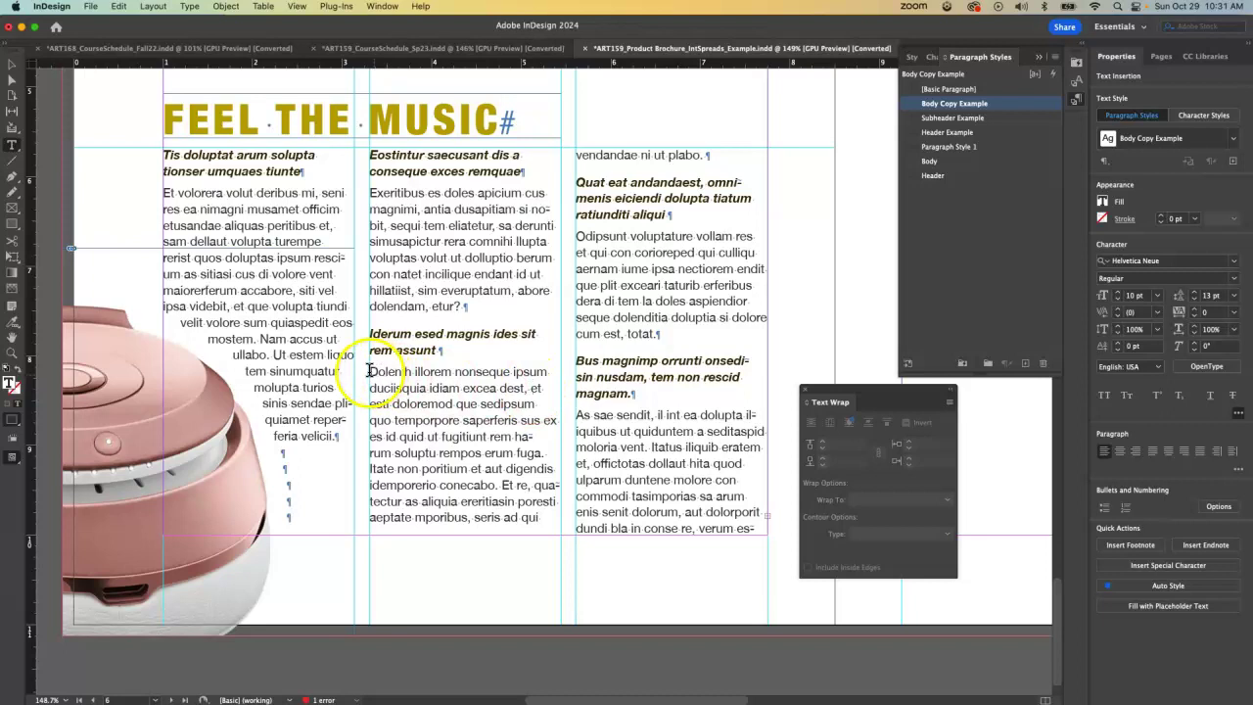
drag(386, 377, 498, 485)
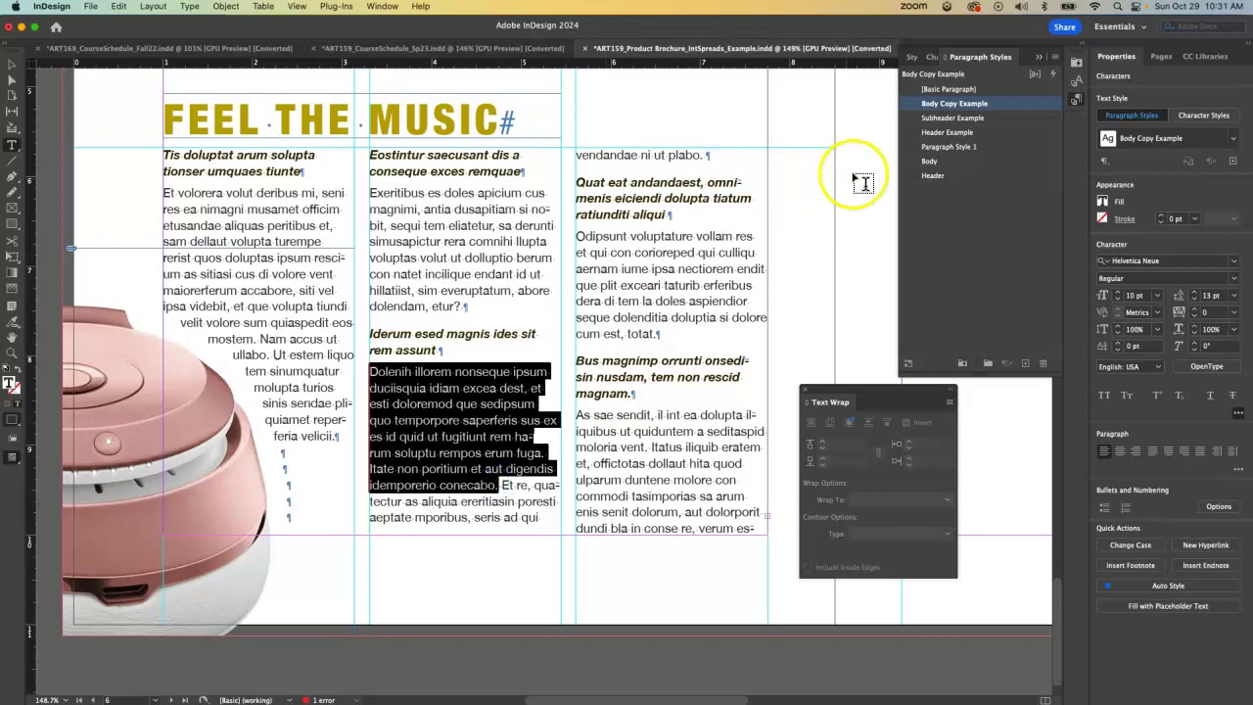
click(703, 154)
text(Dolenih illorem nonseque ipsum duciisquia idiam excea dest, et esti doloremod que sedipsum quo temporpore saperferis sus ex es id quid ut fugitiunt rem harum soluptu rempos erum fuga. Itate non poritium et aut digendis idemporerio conecabo.)
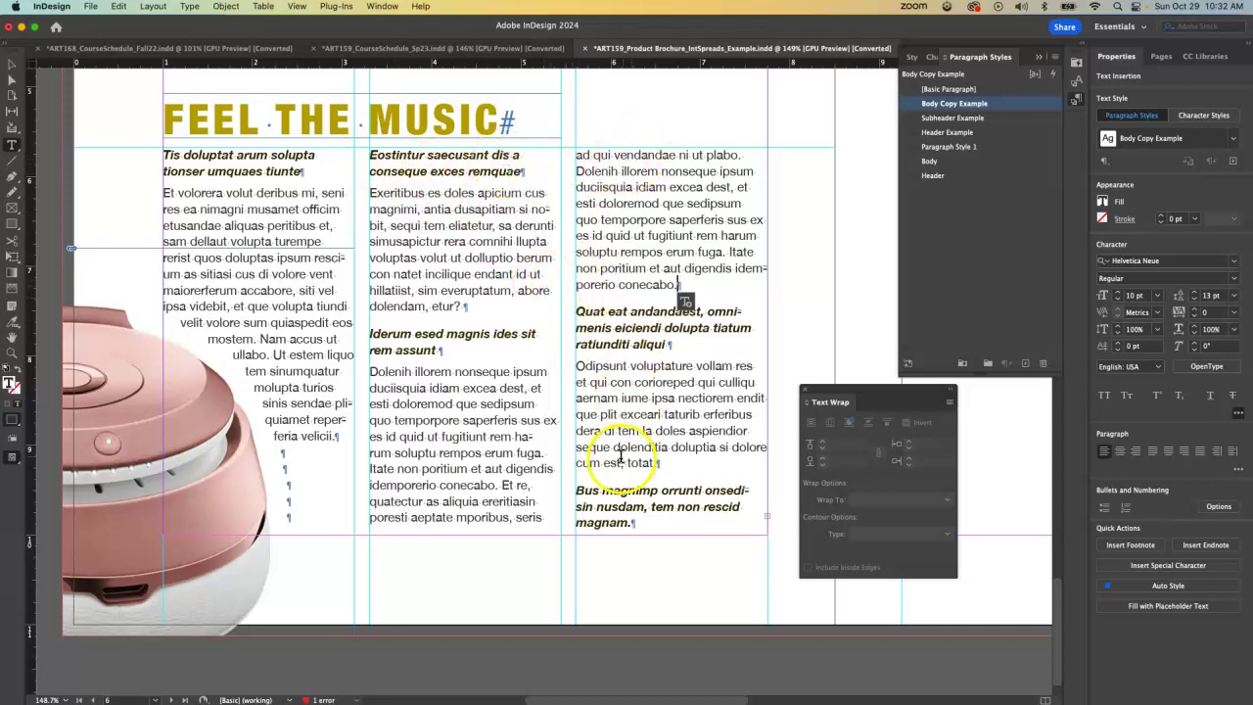
Try extending the third column's text frame down past the bottom margin to a height of about 5.38 in, and undo it.
scroll(698, 479, down, 1)
scroll(698, 480, down, 2)
scroll(698, 480, right, 2)
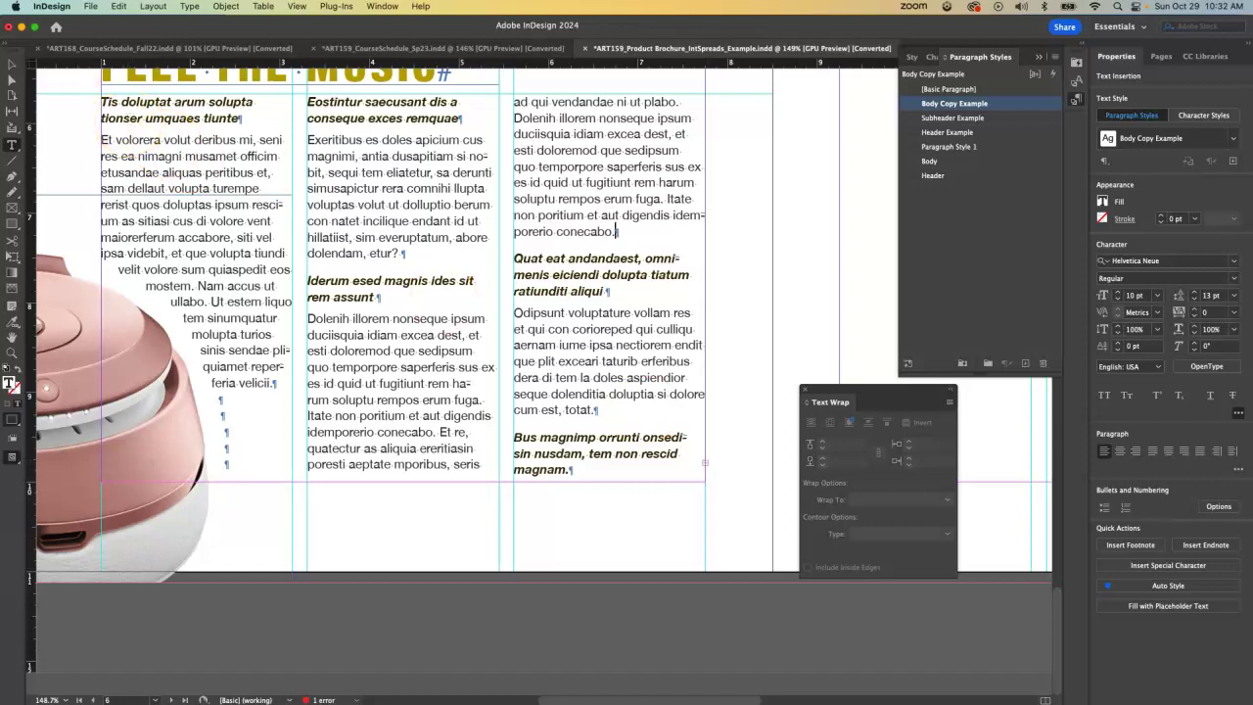
click(12, 63)
drag(608, 480, 602, 577)
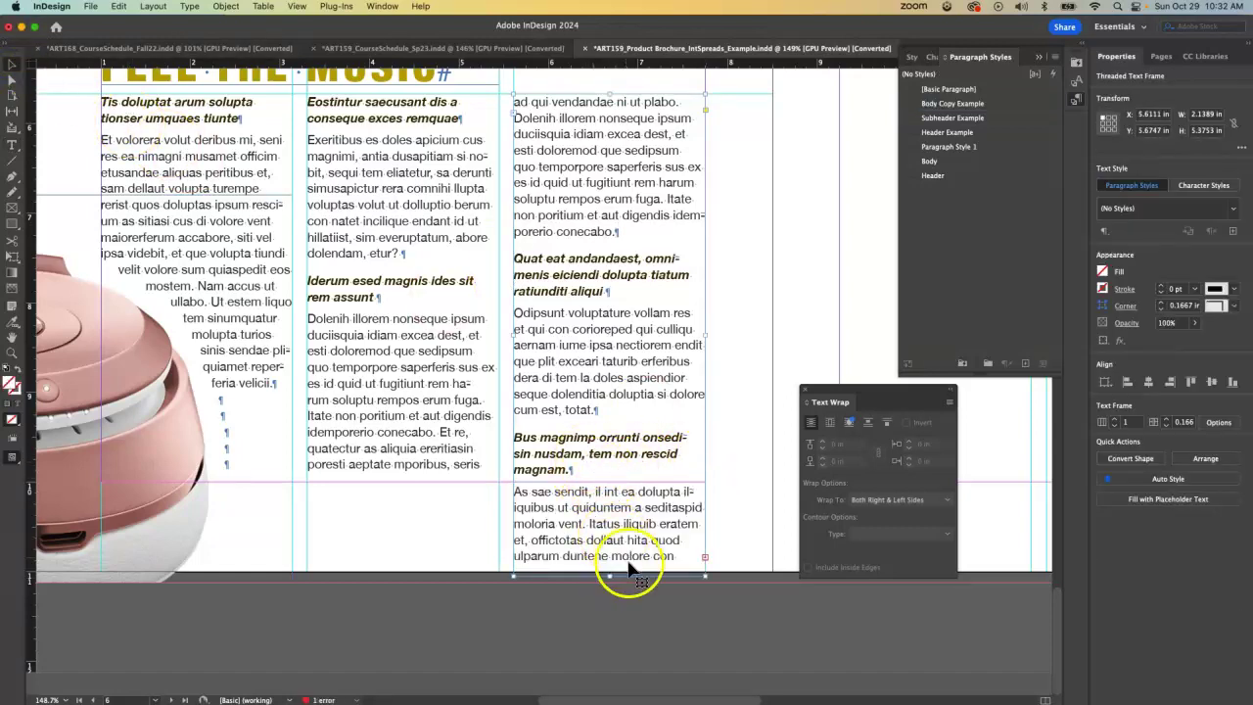
key(super+z)
Draw a text frame about 2.14 in wide and 4.33 in high in the facing page's first column, from the horizontal guide to the bottom margin.
scroll(628, 562, right, 3)
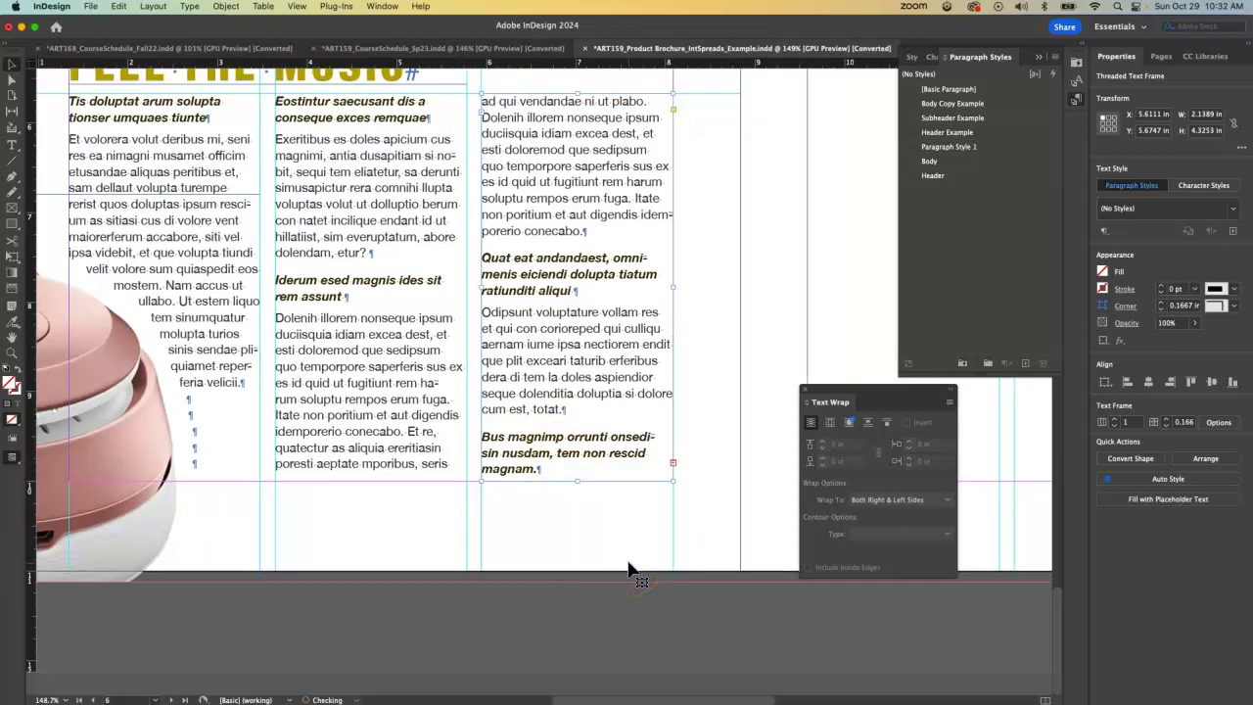
scroll(628, 562, up, 2)
scroll(628, 562, down, 3)
scroll(629, 568, right, 5)
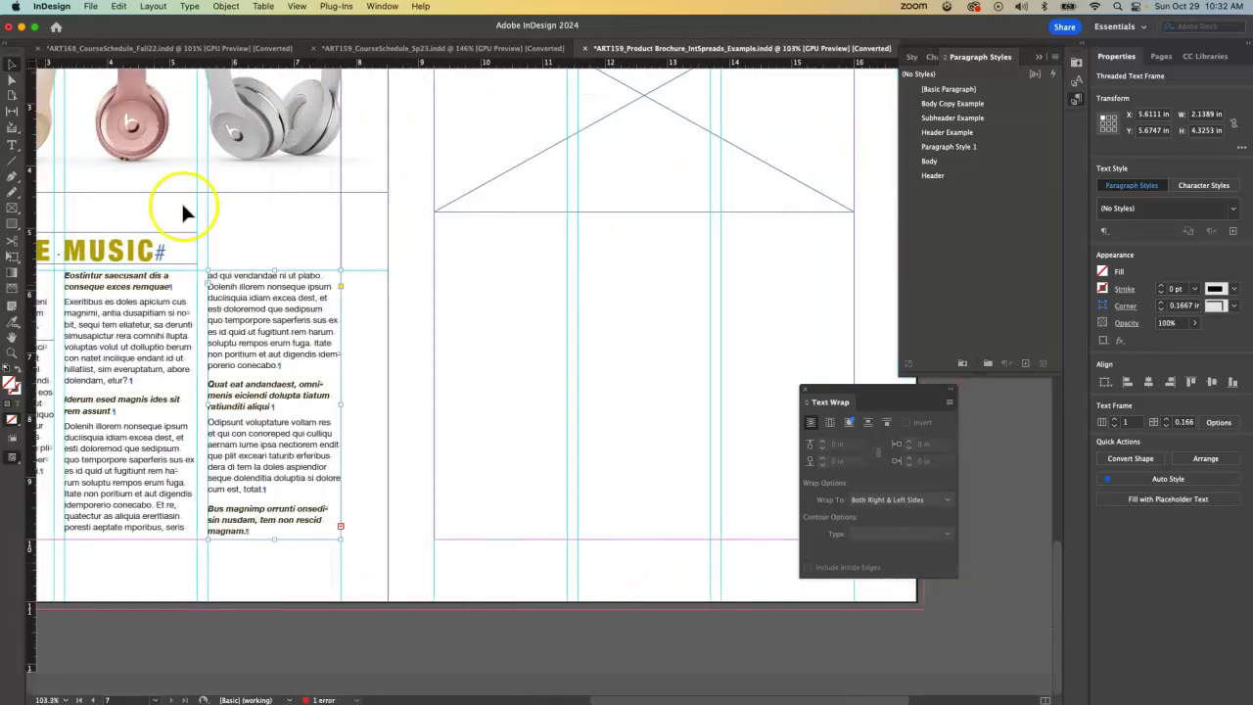
click(12, 145)
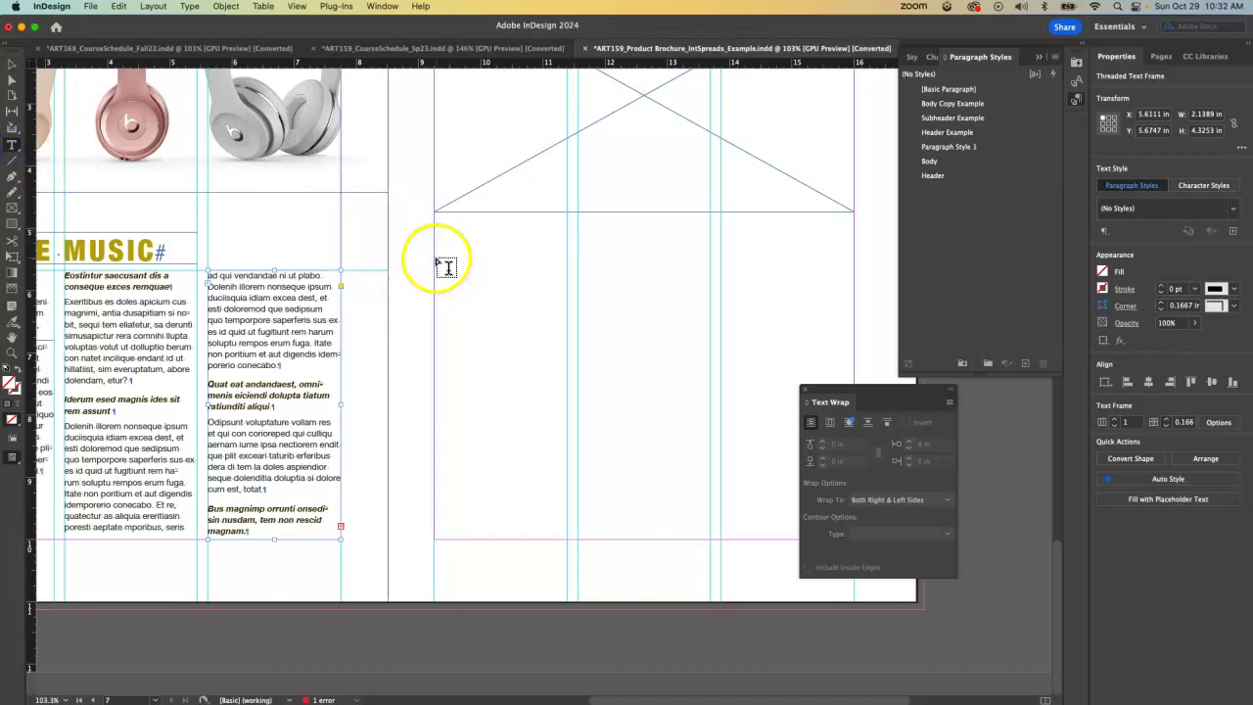
drag(436, 273, 570, 540)
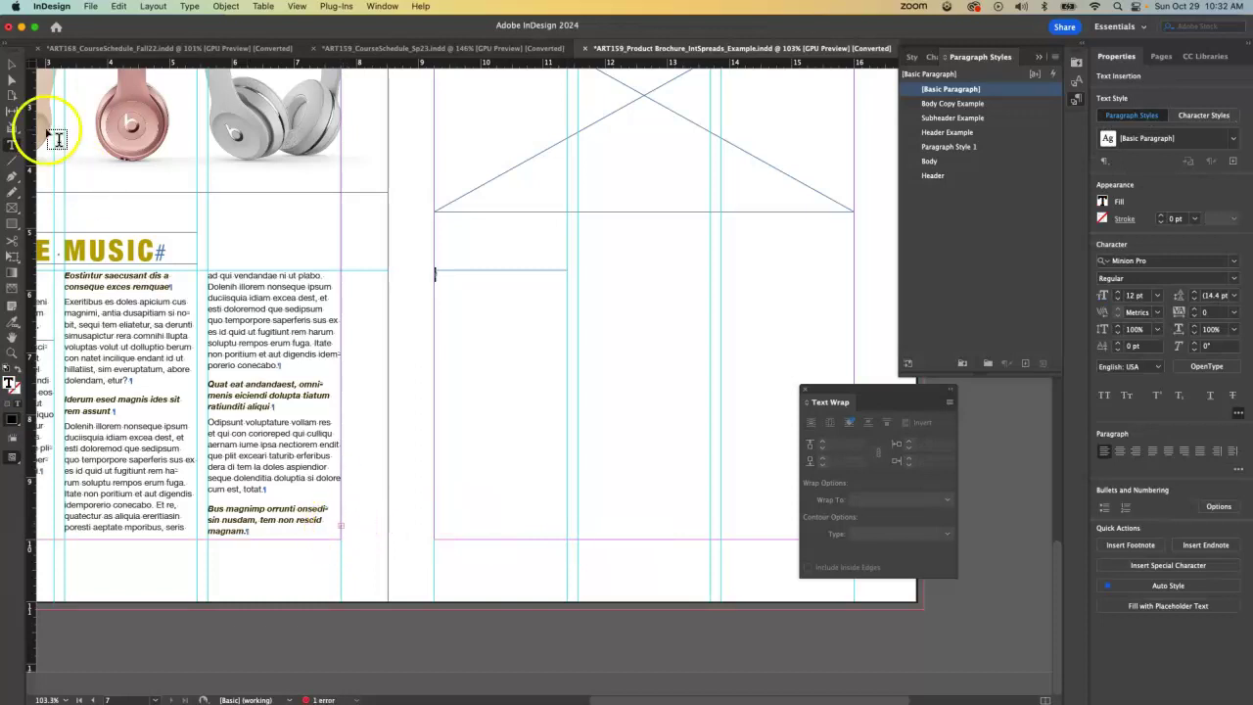
Thread the overset text from the third column's frame into the empty text frame on the facing page.
click(8, 66)
click(340, 525)
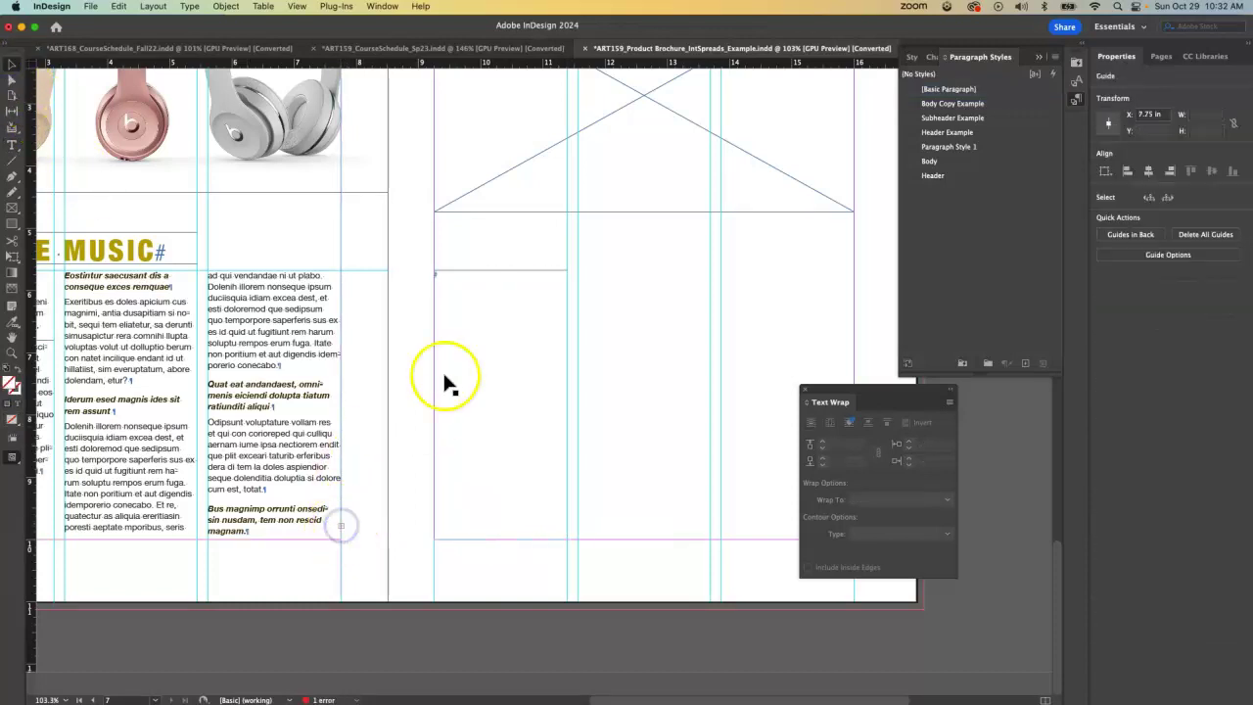
click(343, 527)
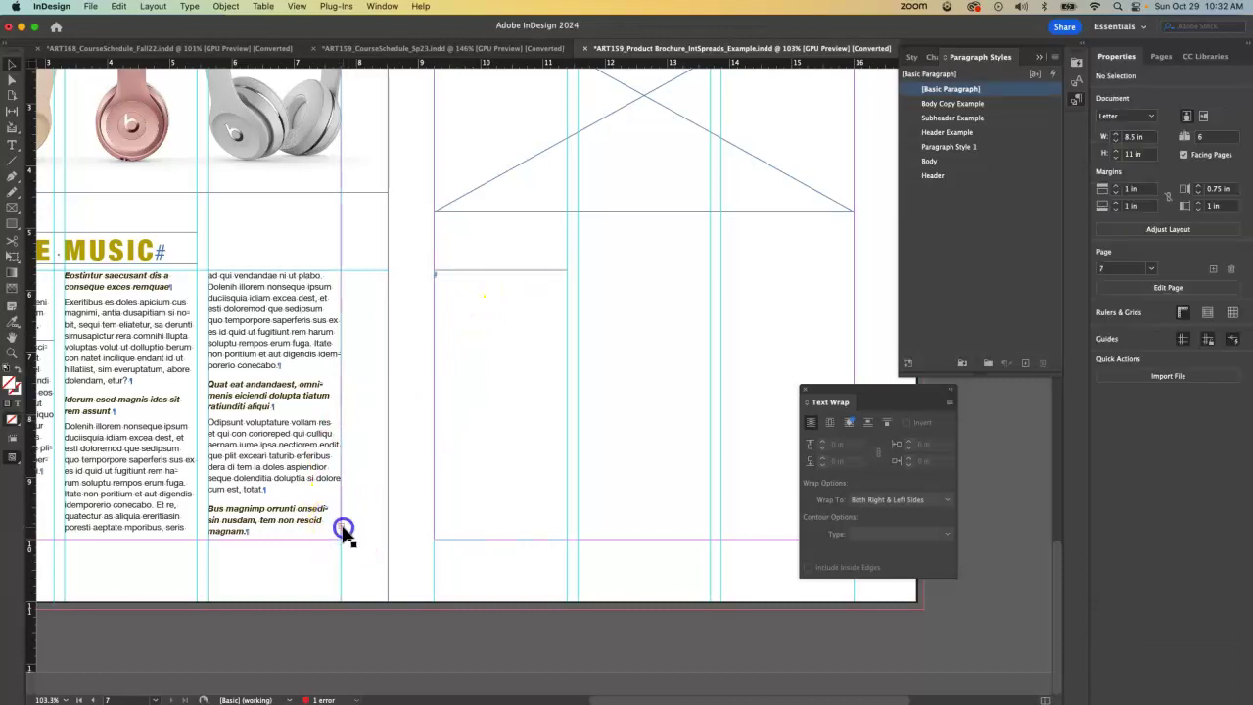
click(303, 379)
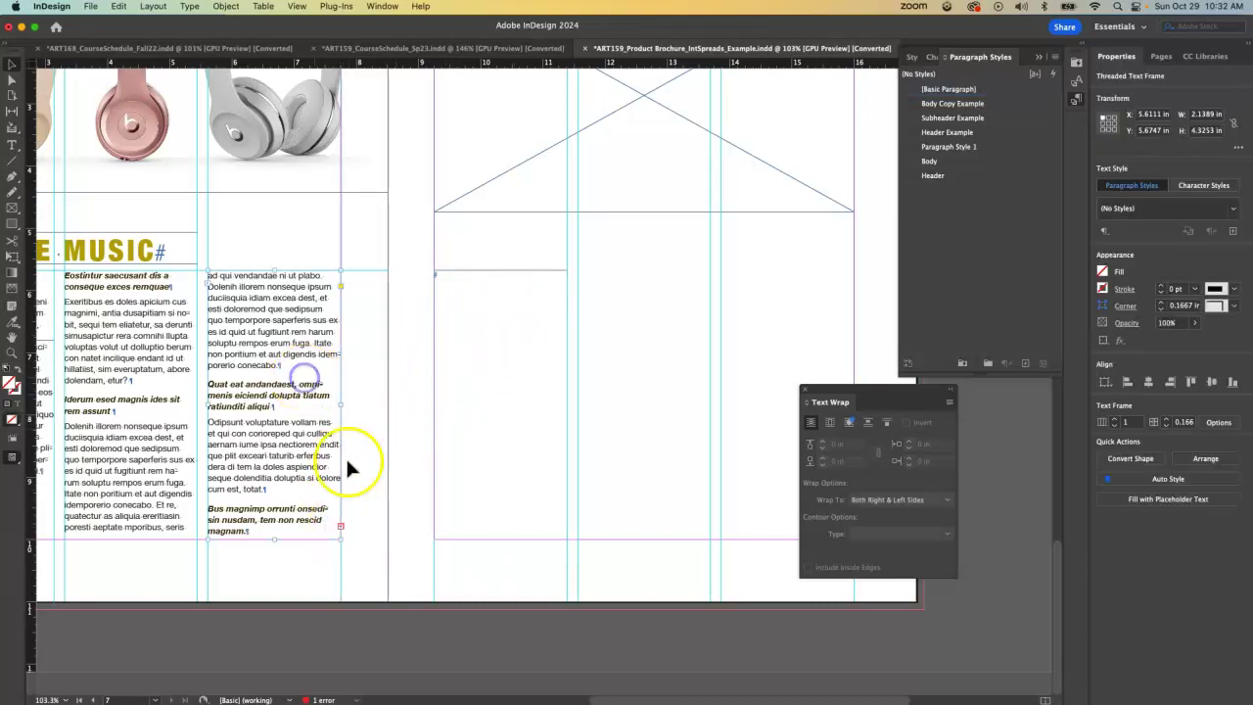
click(339, 526)
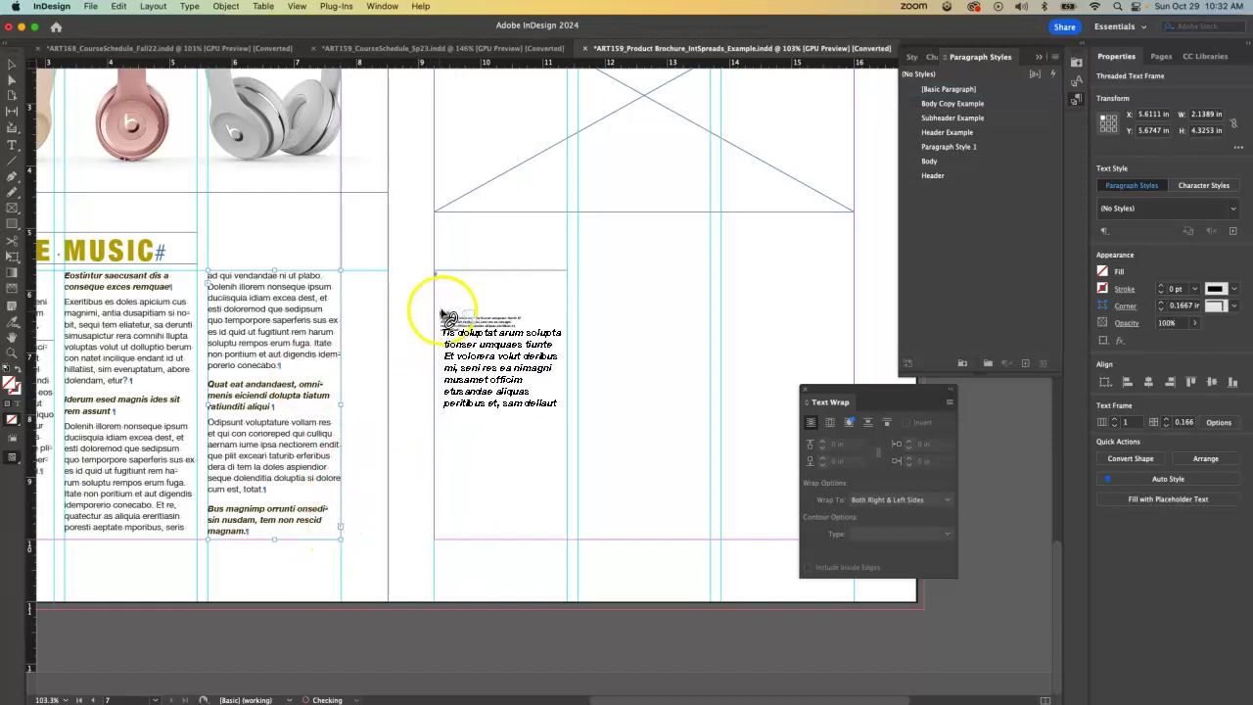
click(441, 278)
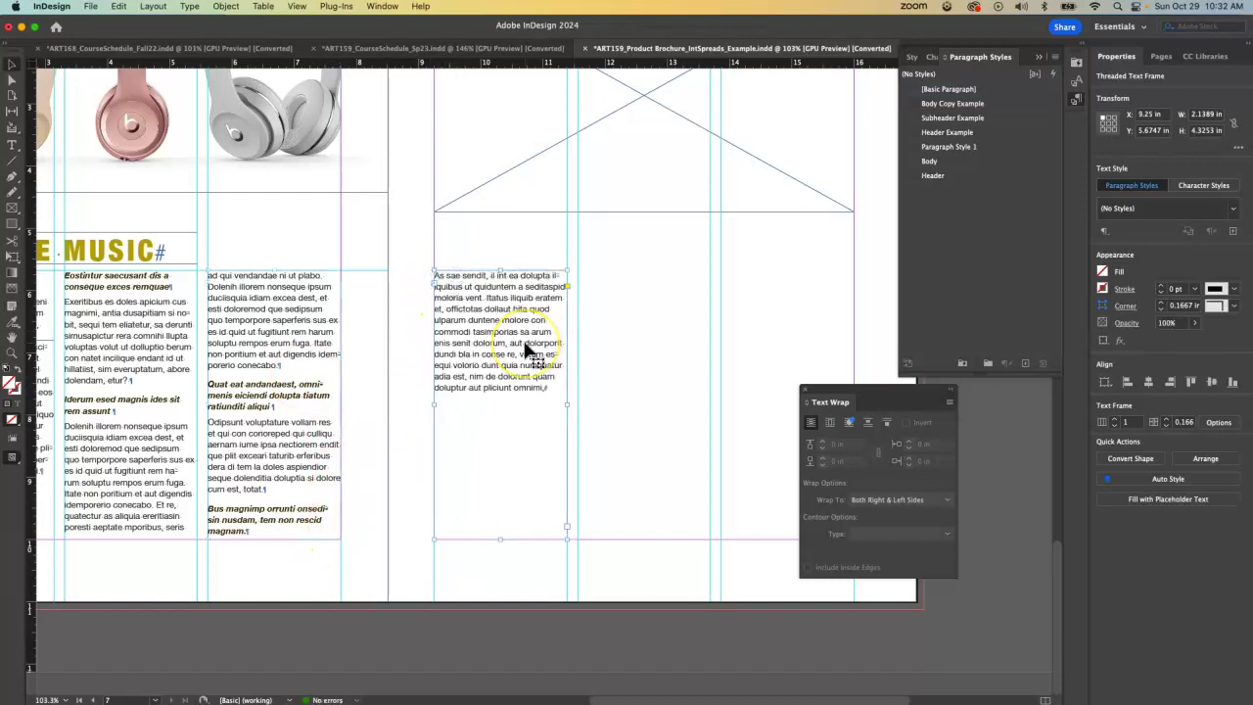
Add four empty paragraphs before the "Bus magnimp" subheader to push it into the text frame on the facing page.
double_click(266, 514)
click(294, 483)
key(Delete)
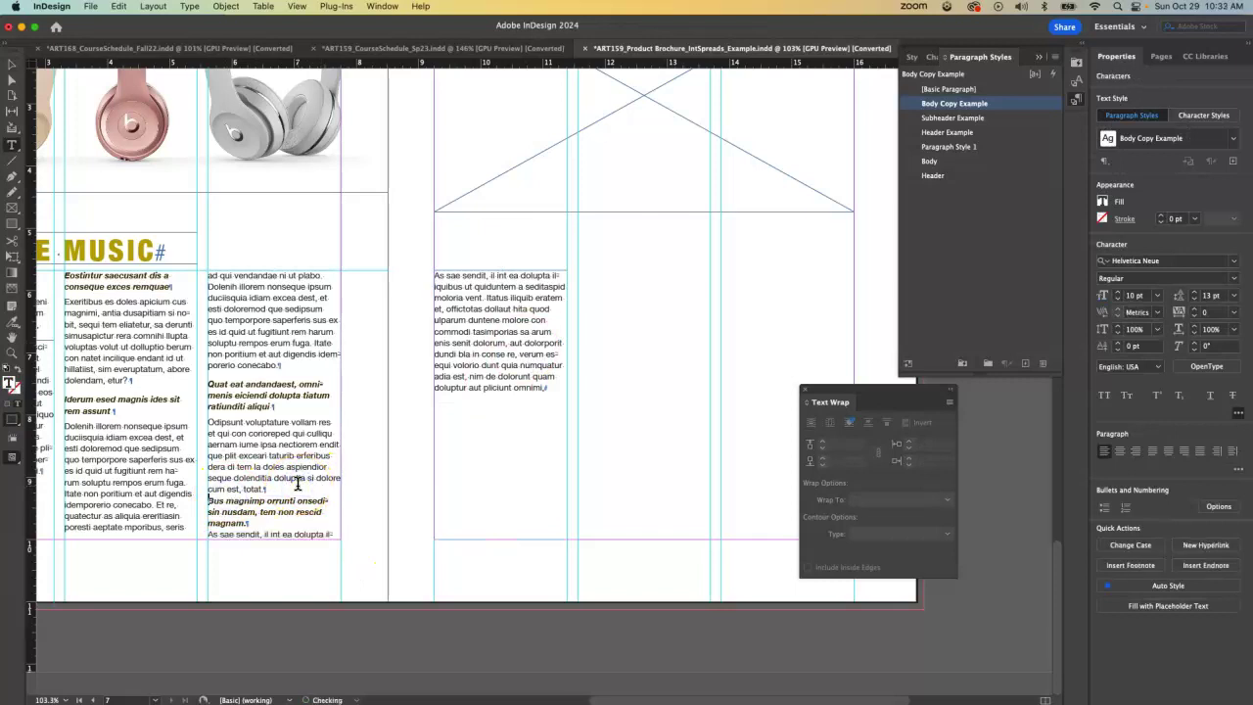
key(Return)
key(Return)
key(Return)
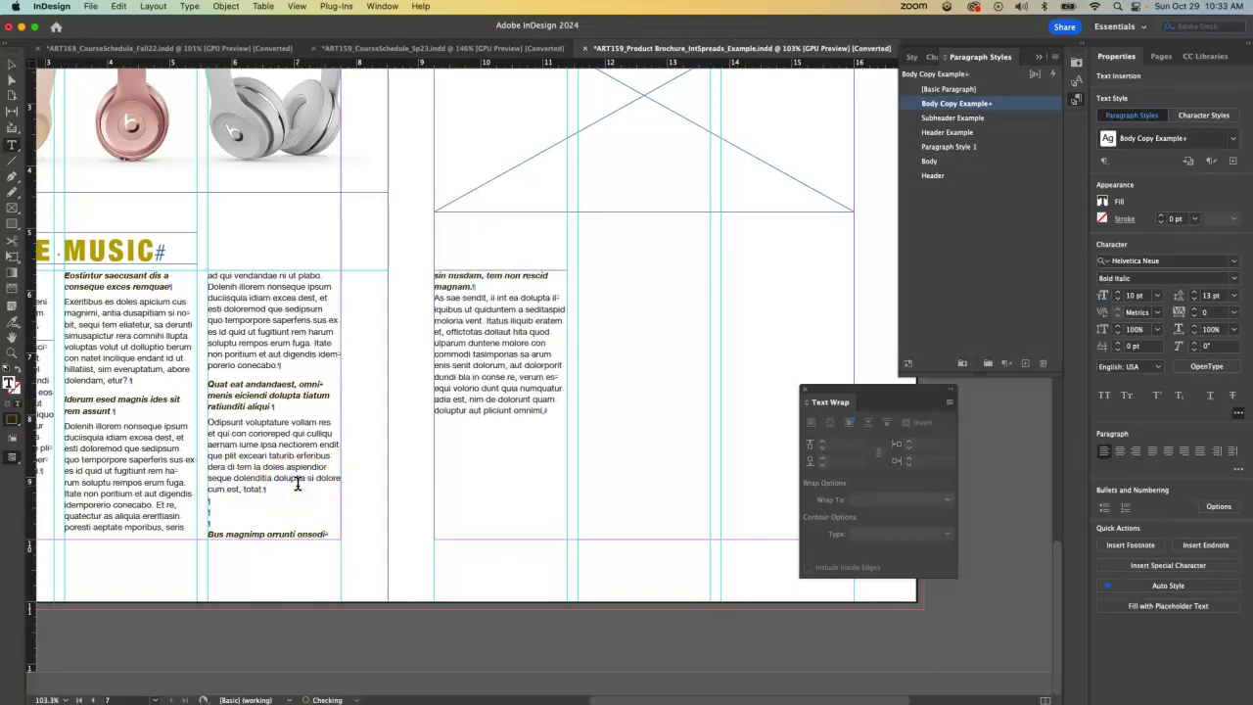
click(435, 485)
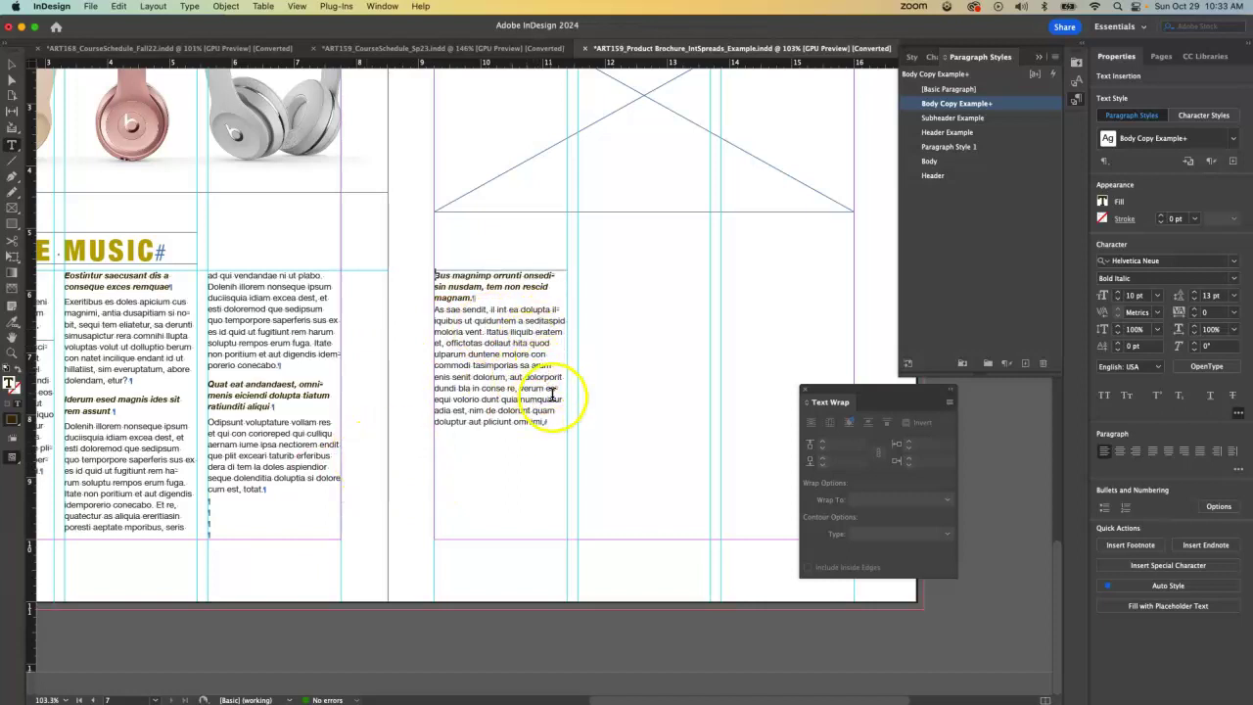
Widen the facing page's text frame to 4.4444 in so it spans two columns.
scroll(517, 301, left, 5)
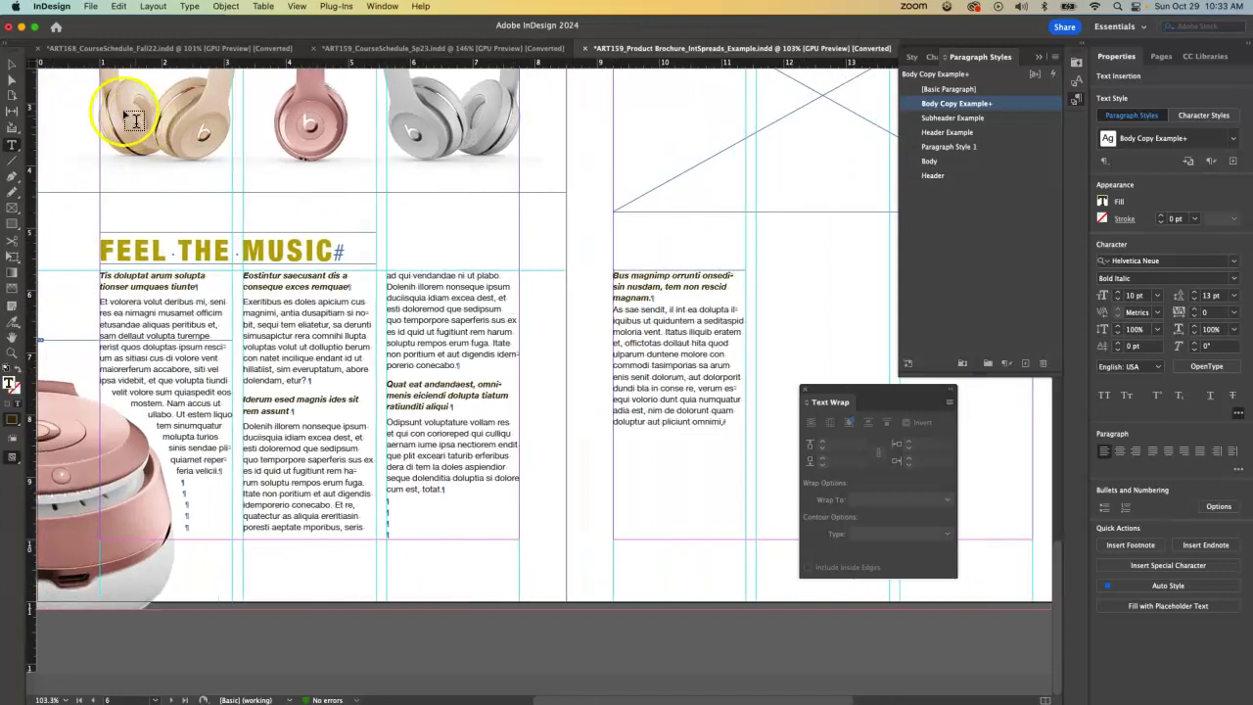
click(11, 65)
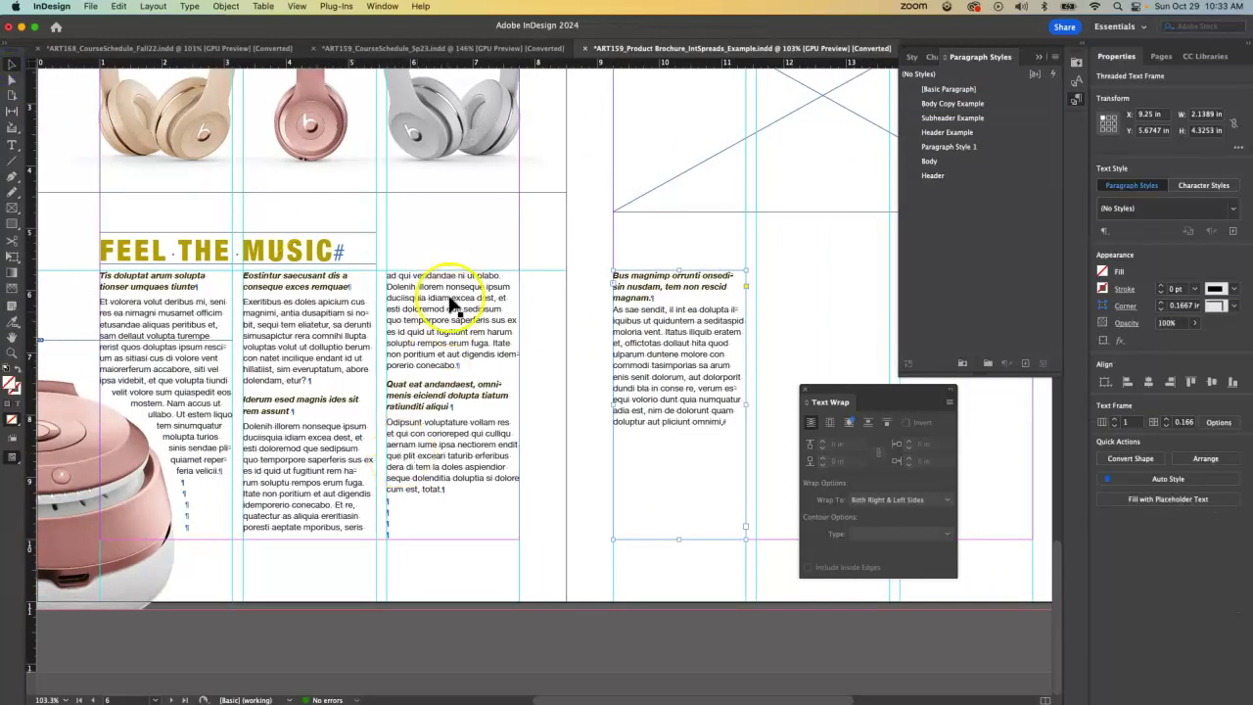
click(416, 237)
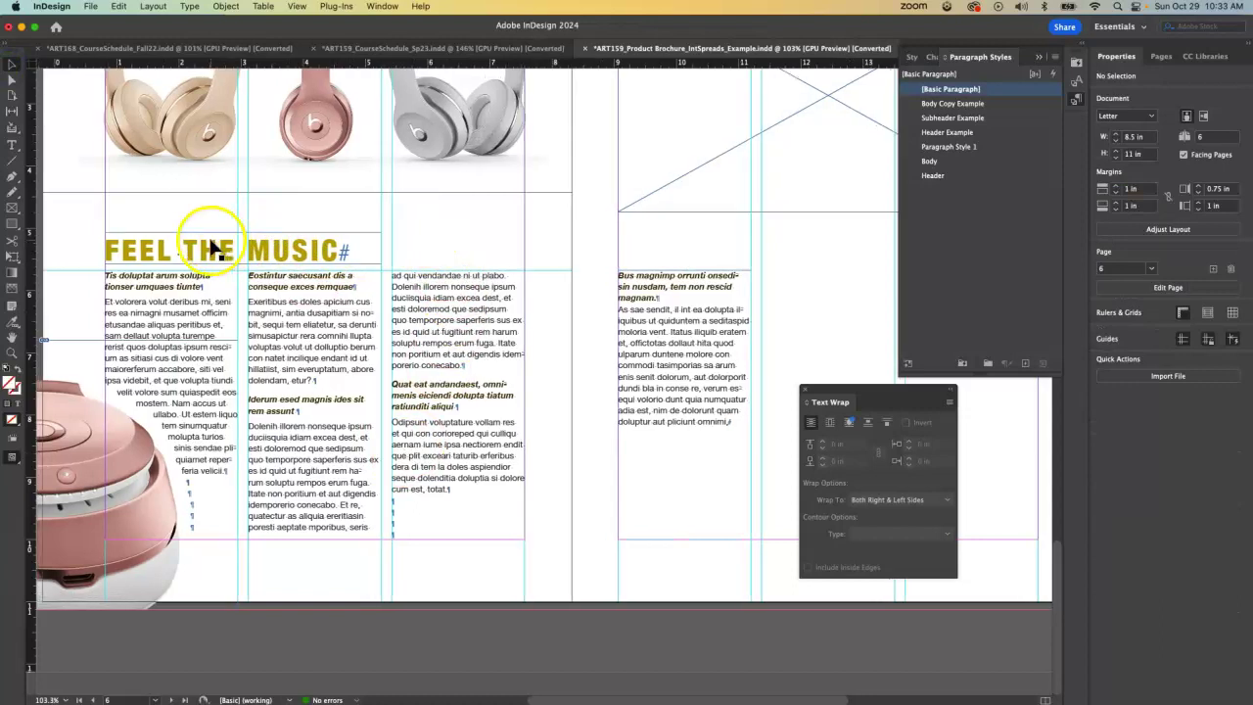
scroll(210, 240, left, 2)
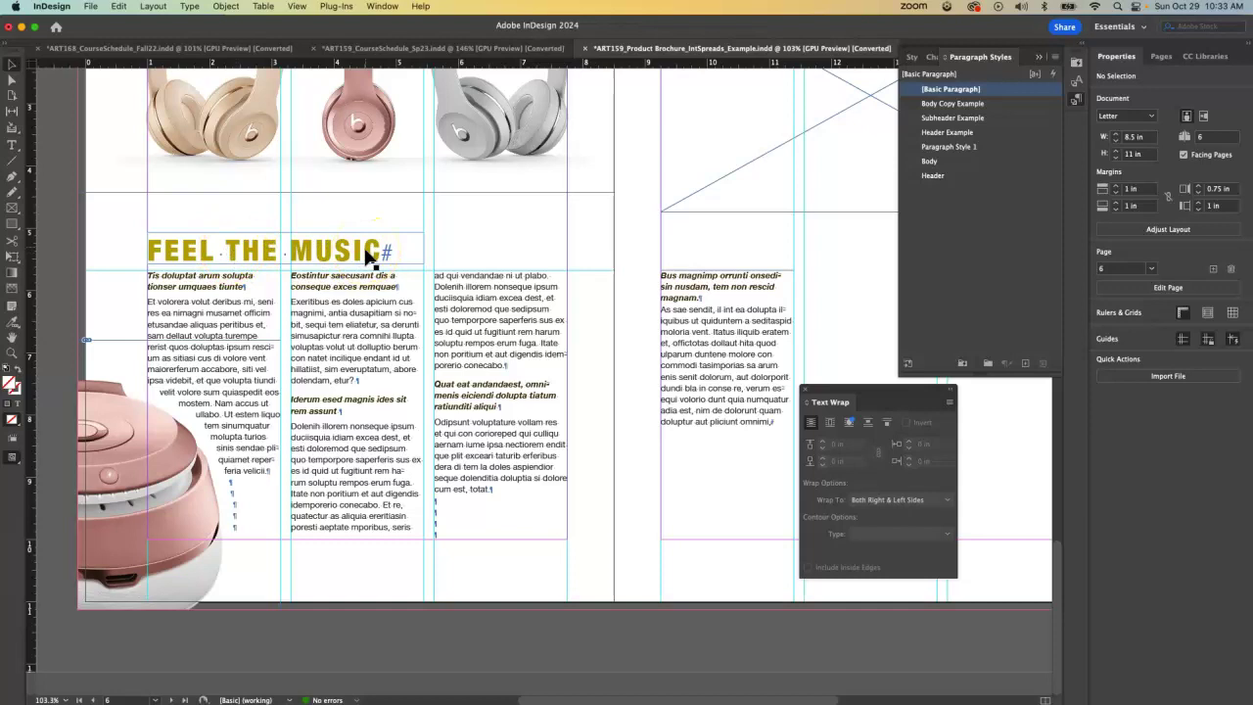
click(499, 315)
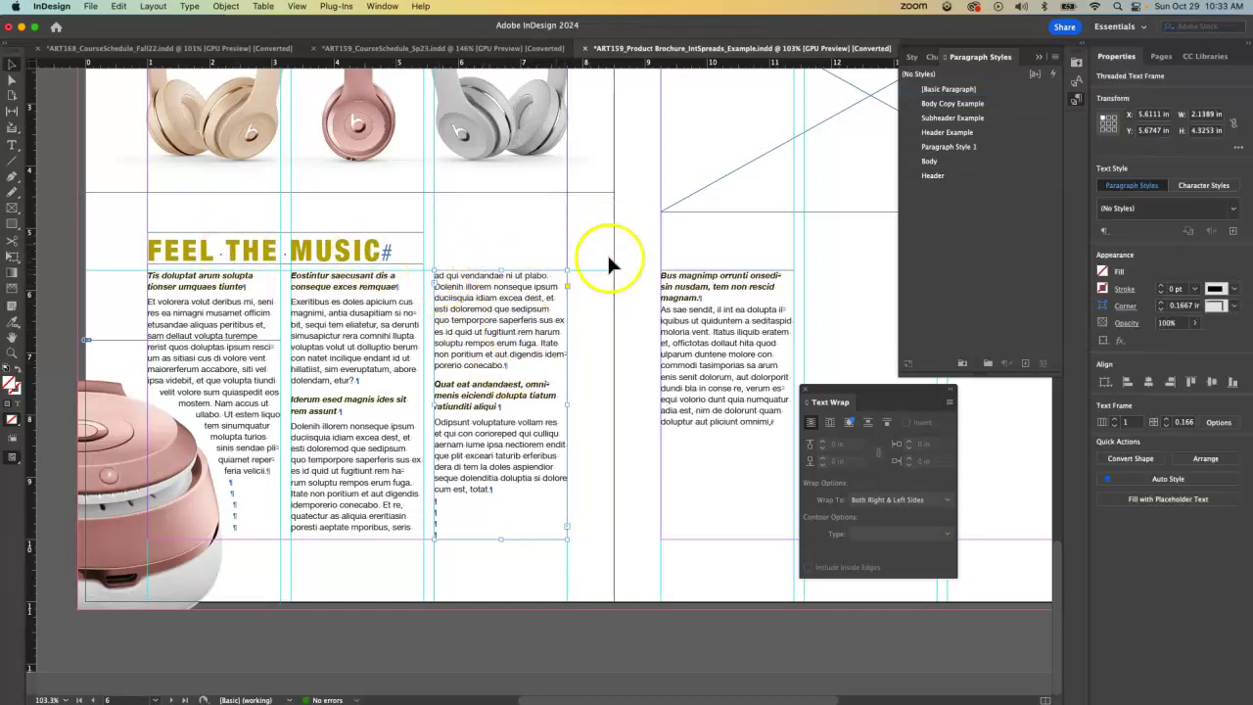
scroll(618, 279, right, 5)
click(516, 321)
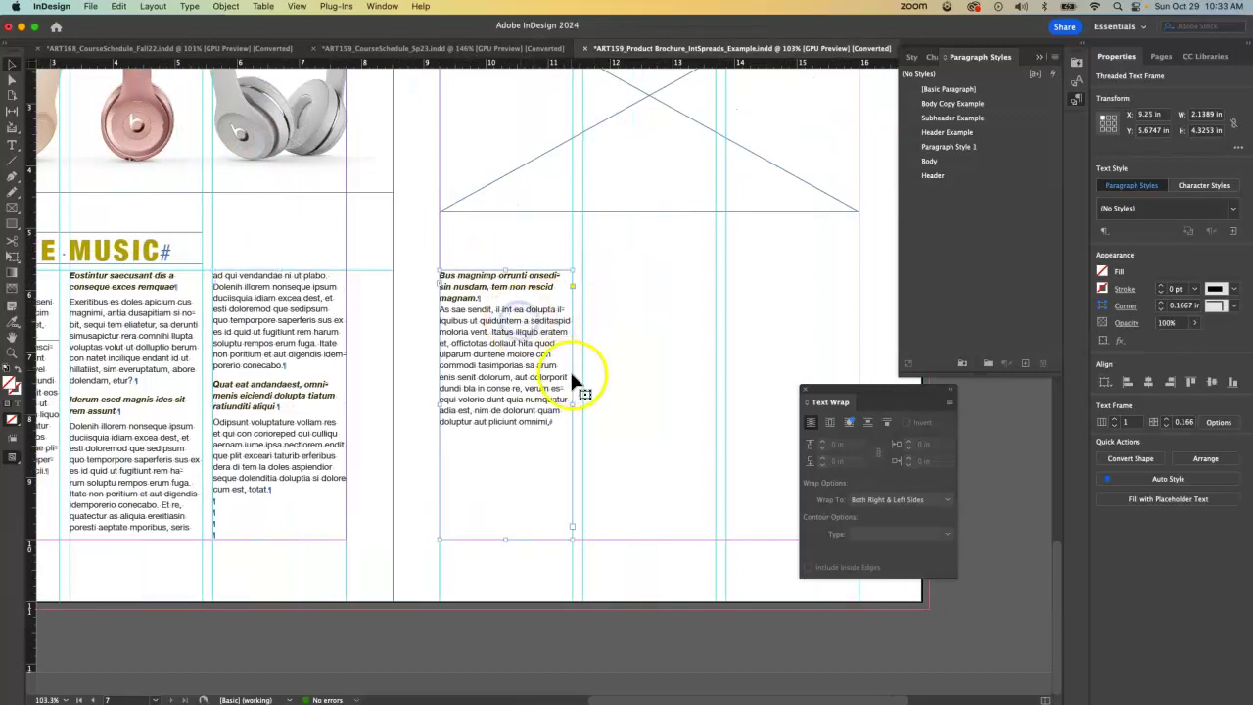
drag(571, 407, 715, 394)
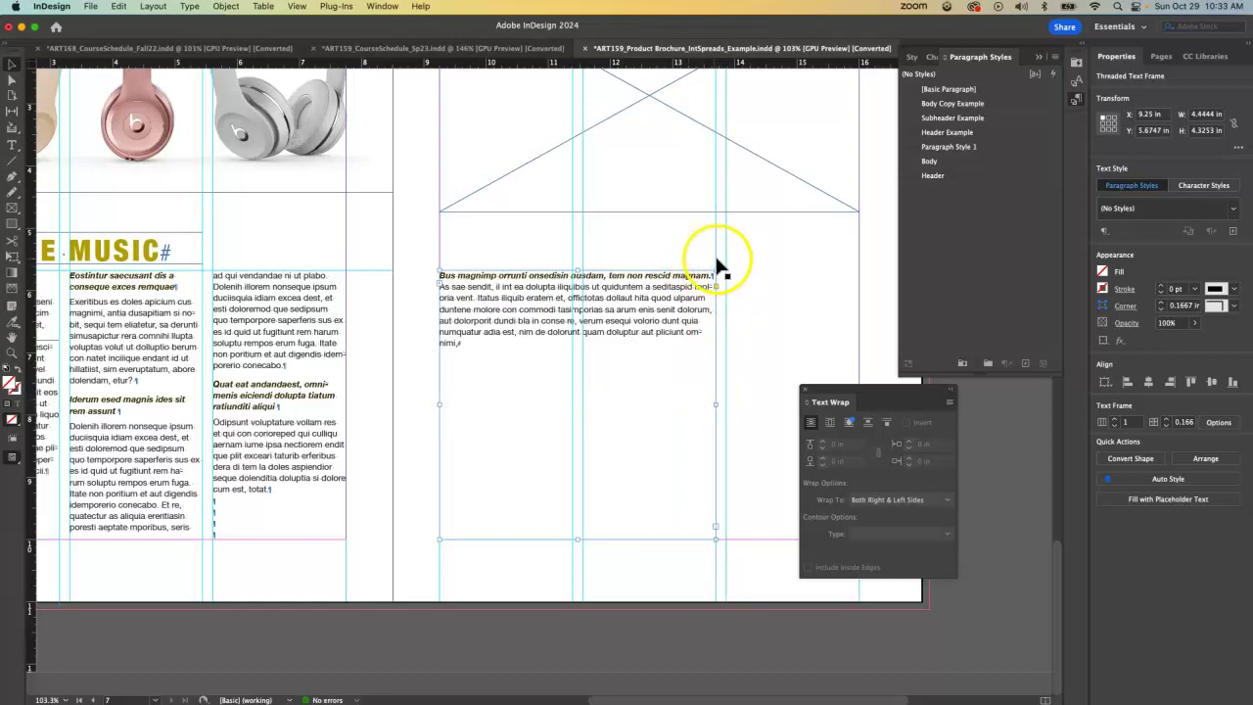
scroll(664, 384, up, 3)
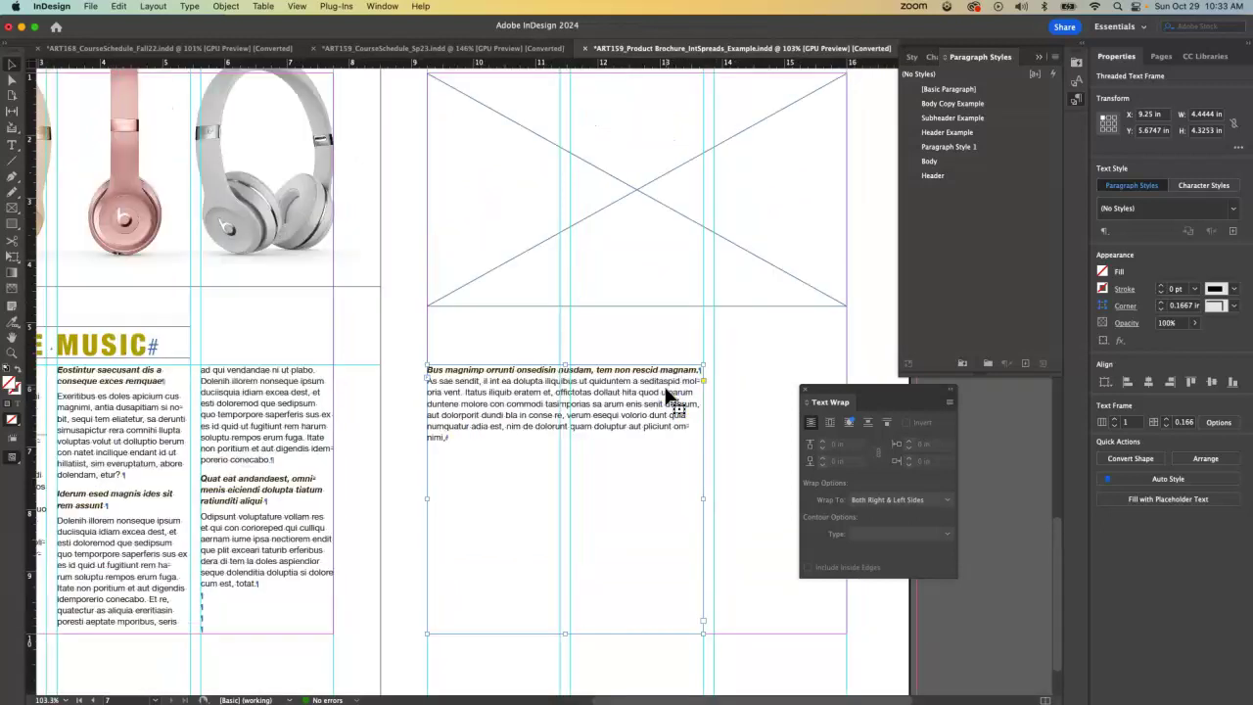
scroll(665, 394, down, 2)
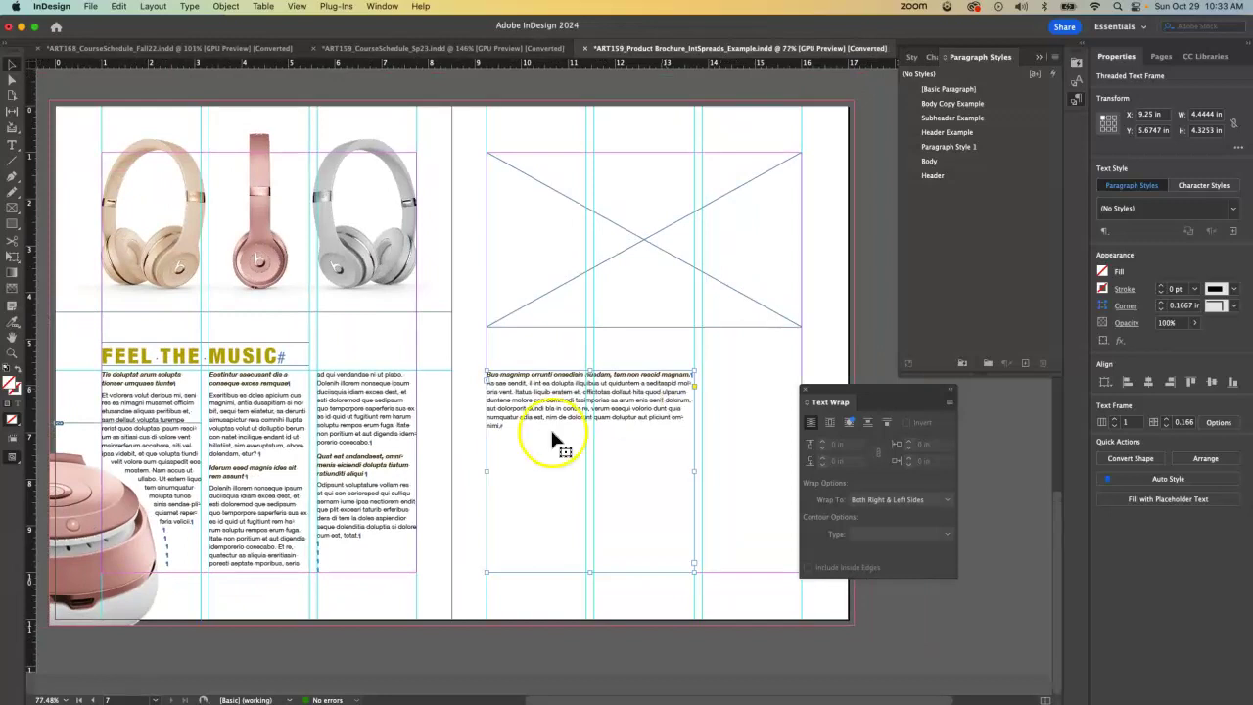
click(320, 406)
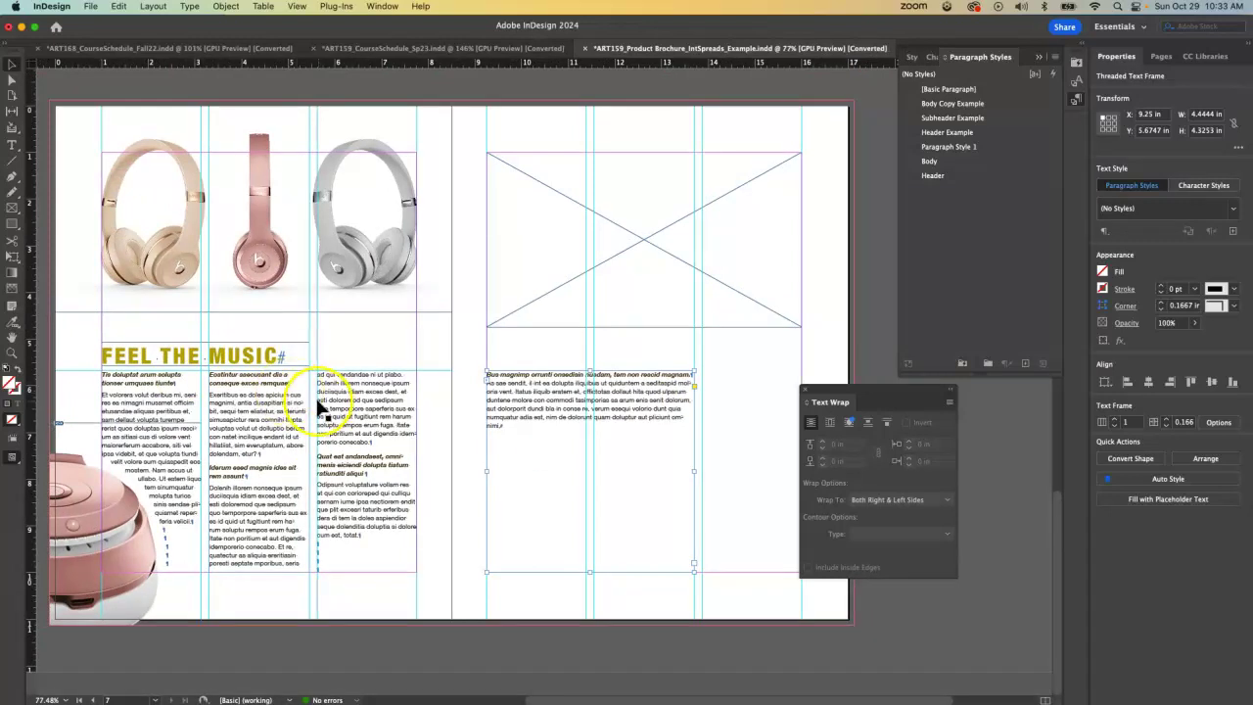
scroll(321, 406, up, 2)
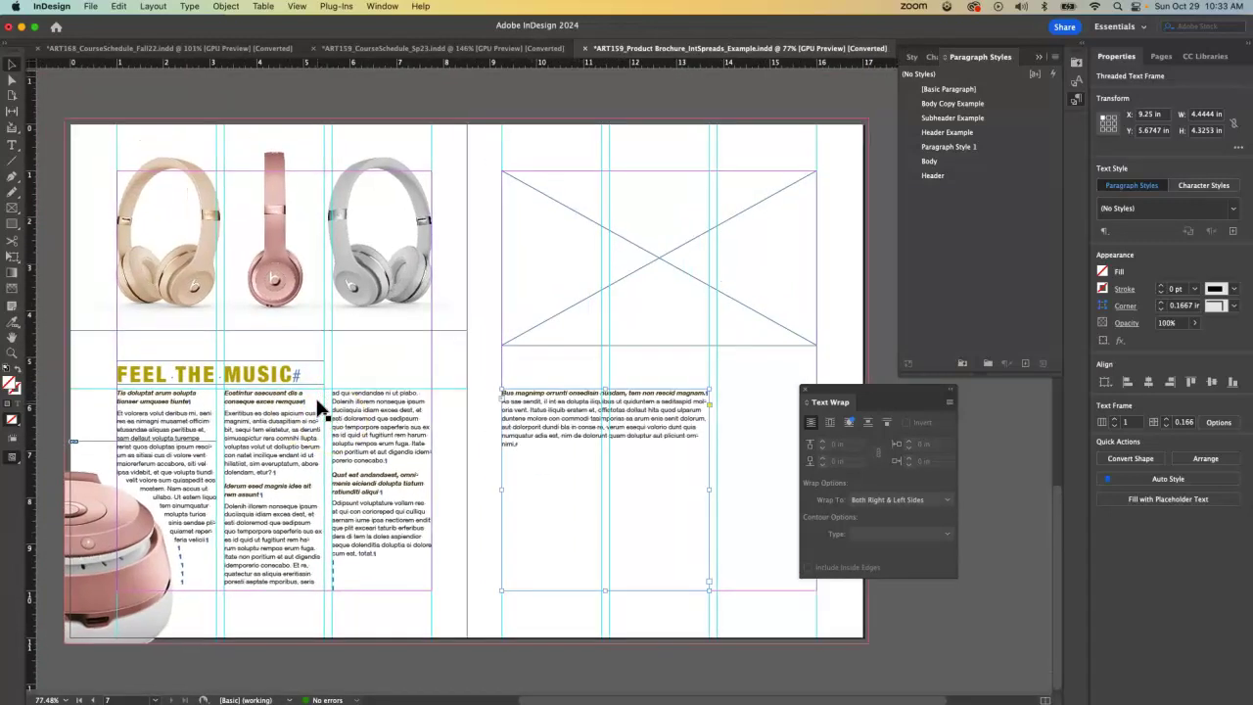
click(318, 397)
click(293, 218)
scroll(292, 220, left, 1)
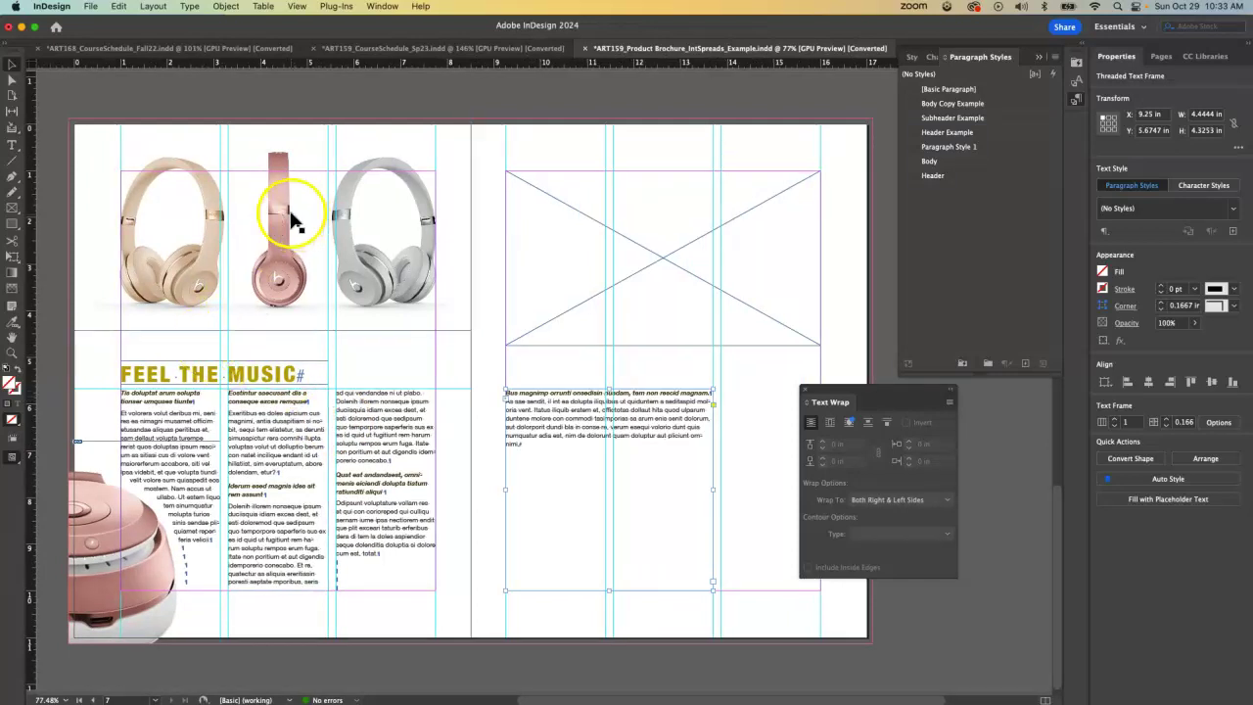
click(90, 8)
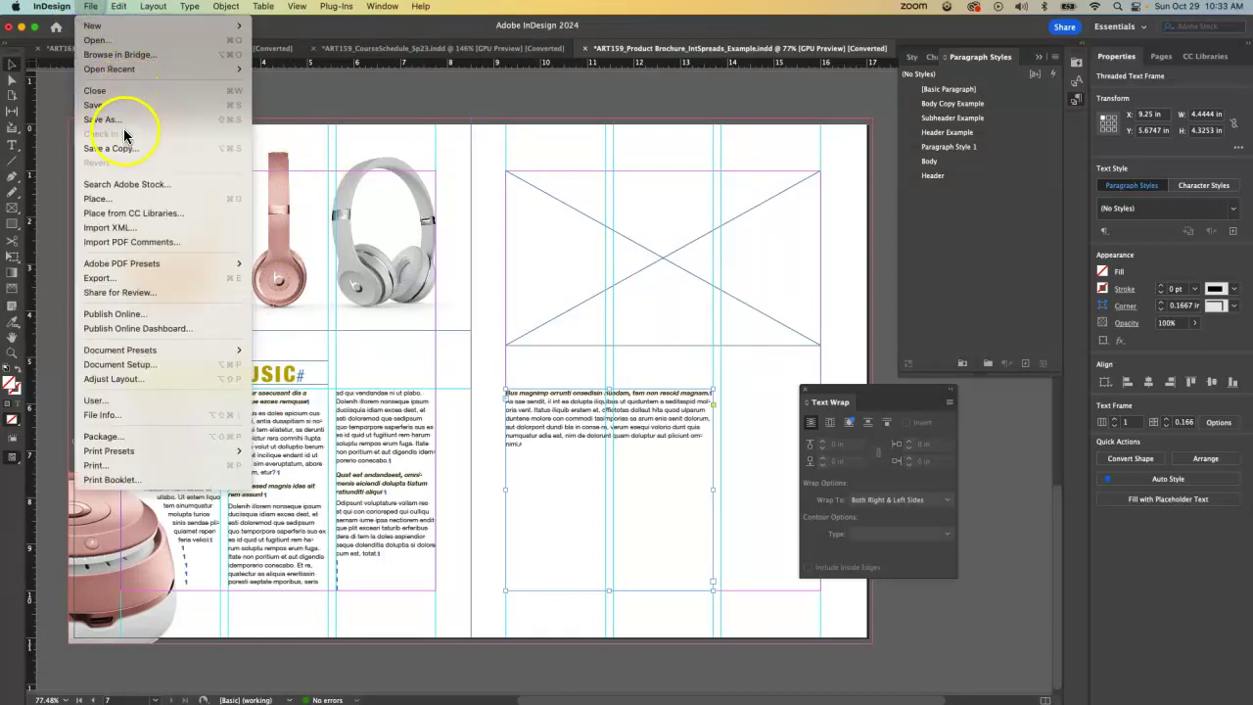
key(Escape)
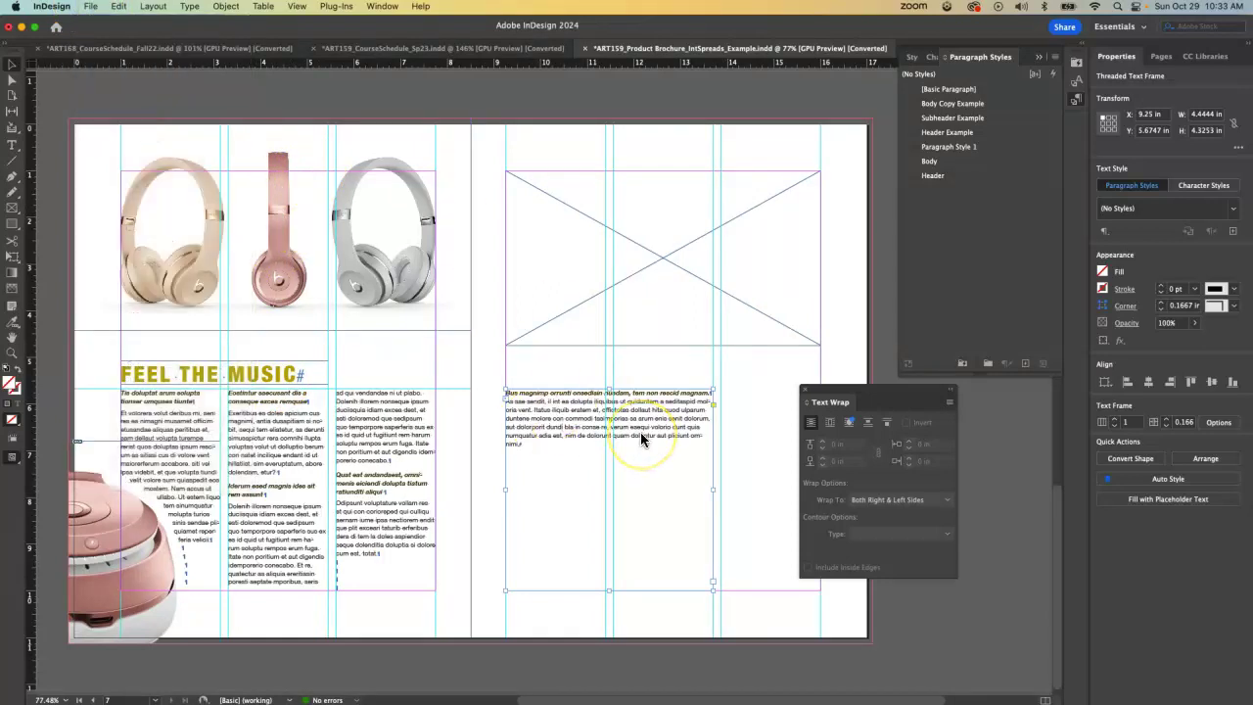
click(818, 394)
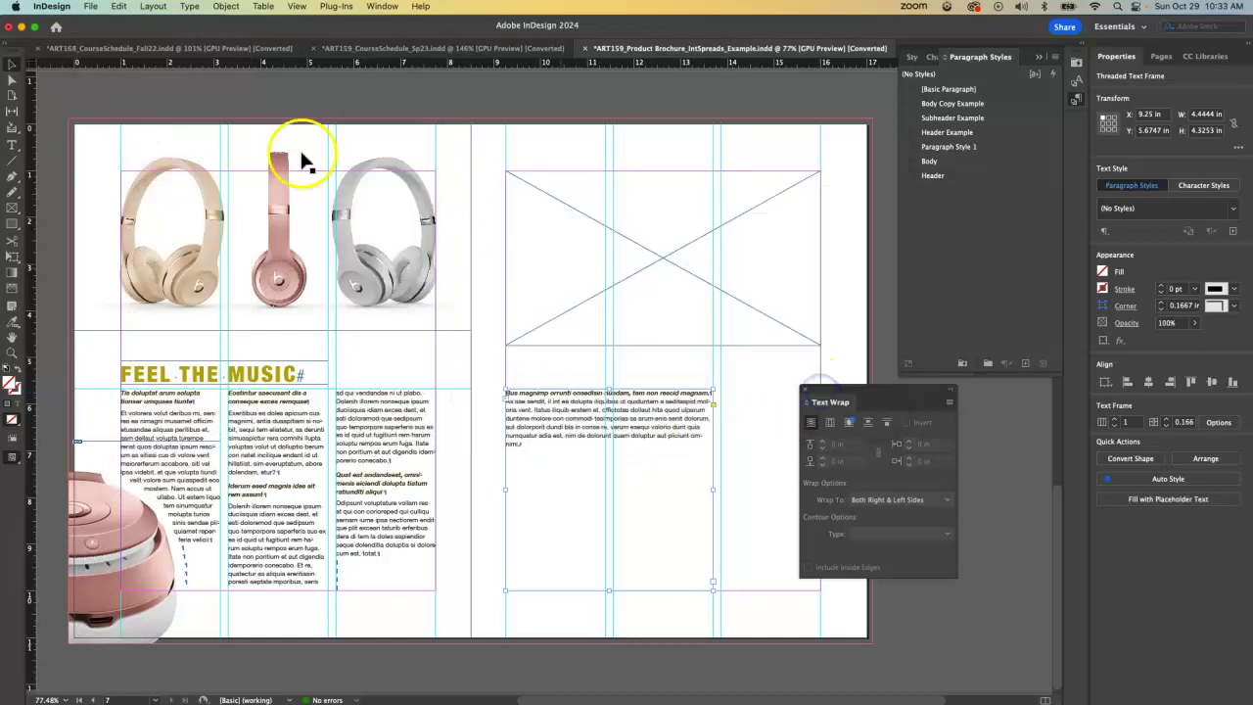
Start a PDF export with the High Quality Print preset, saving under the document's name in Documents, and set all pages to export as spreads.
click(90, 7)
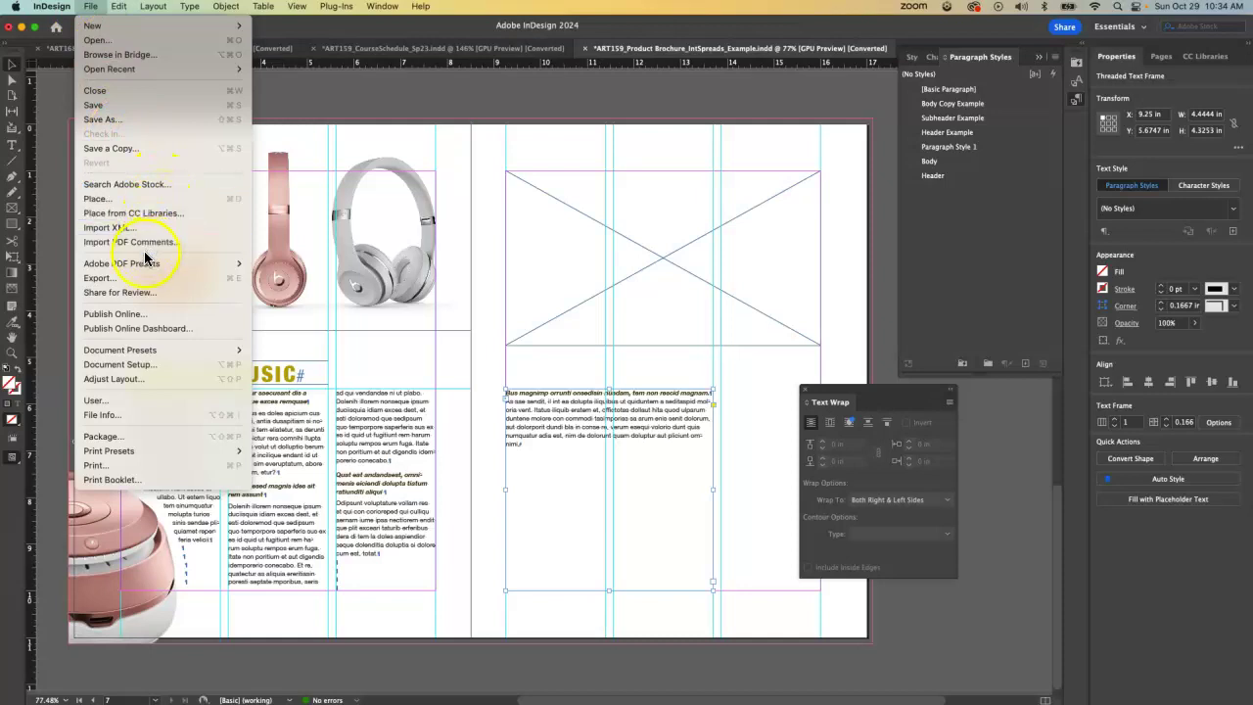
mouse_move(142, 265)
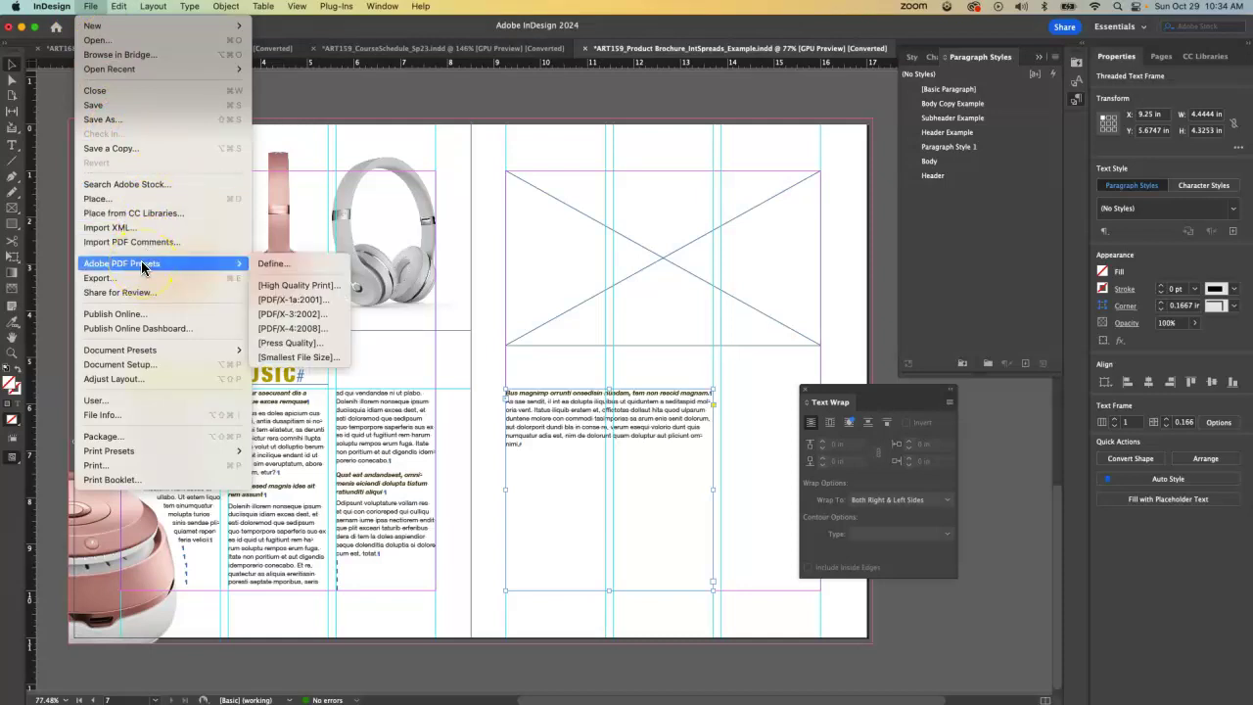
click(282, 290)
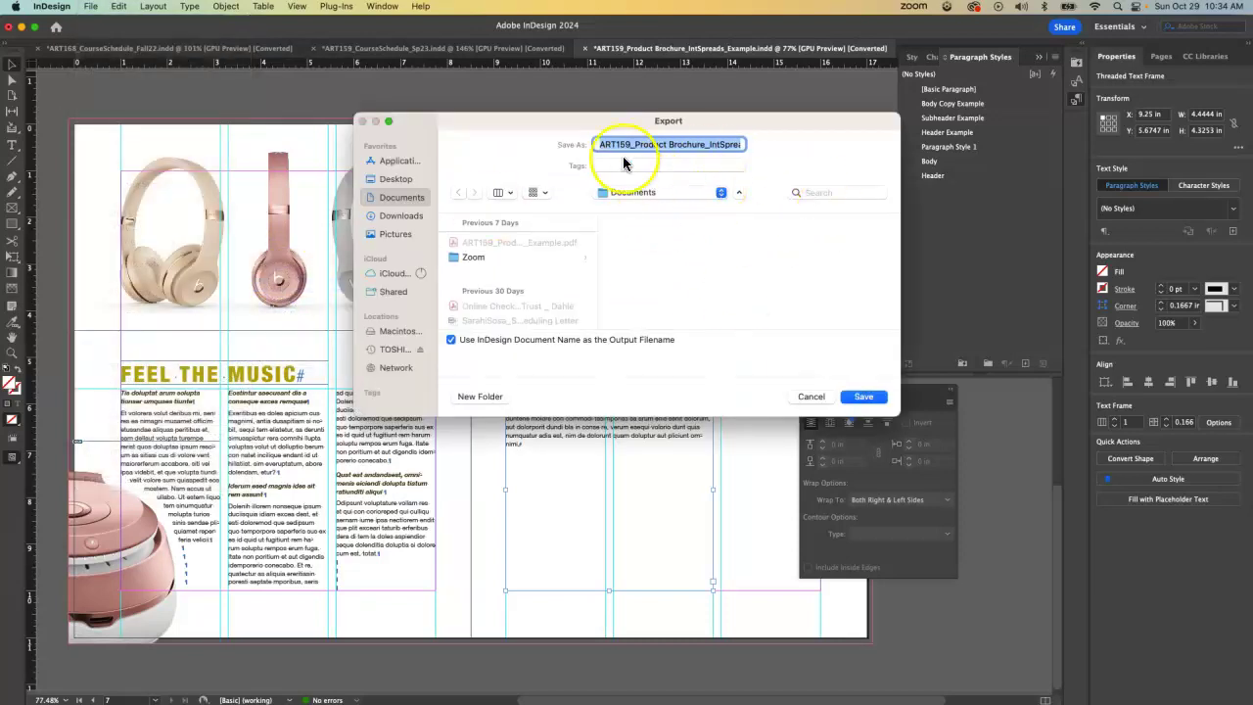
click(862, 397)
click(665, 339)
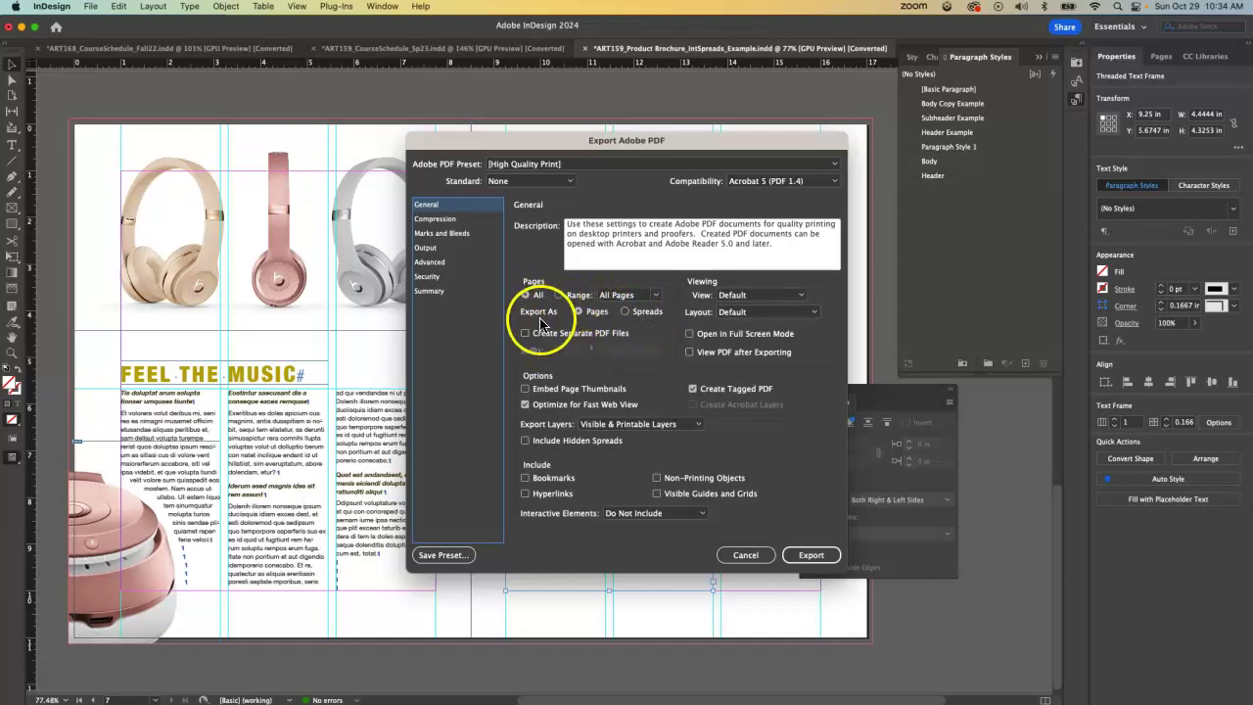
click(625, 312)
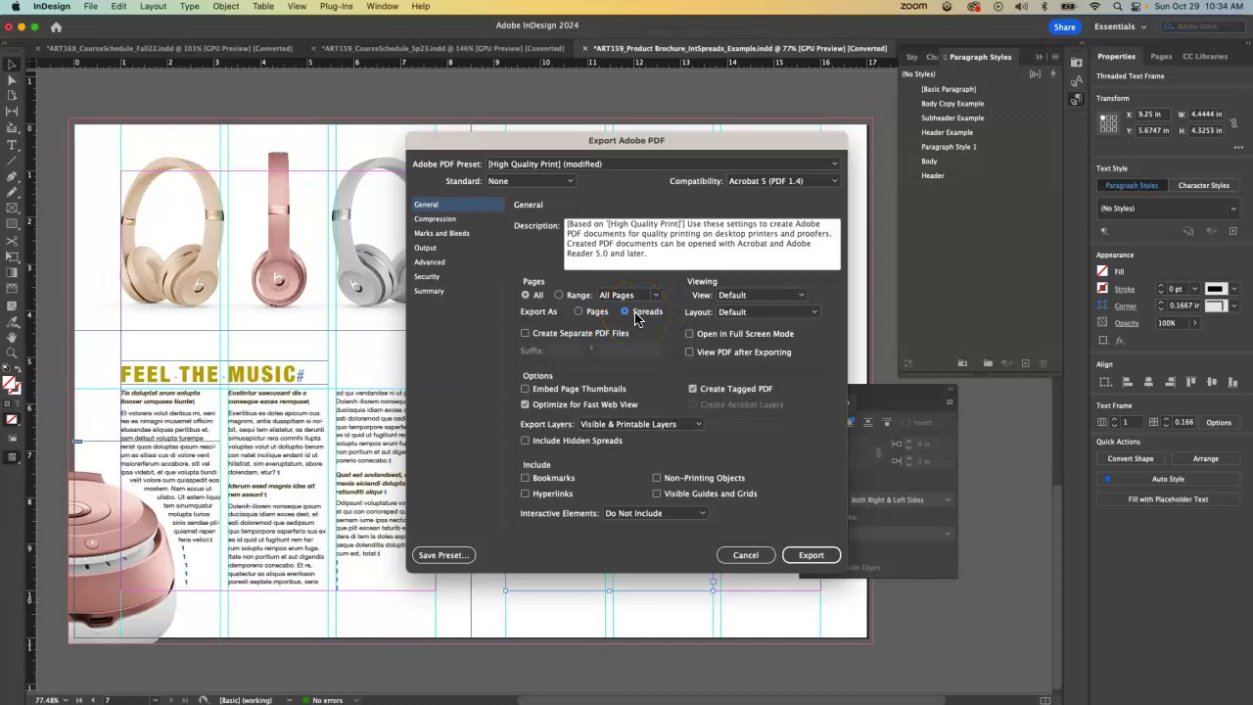
Include all printer's marks and the document bleed settings, and export the PDF.
click(463, 237)
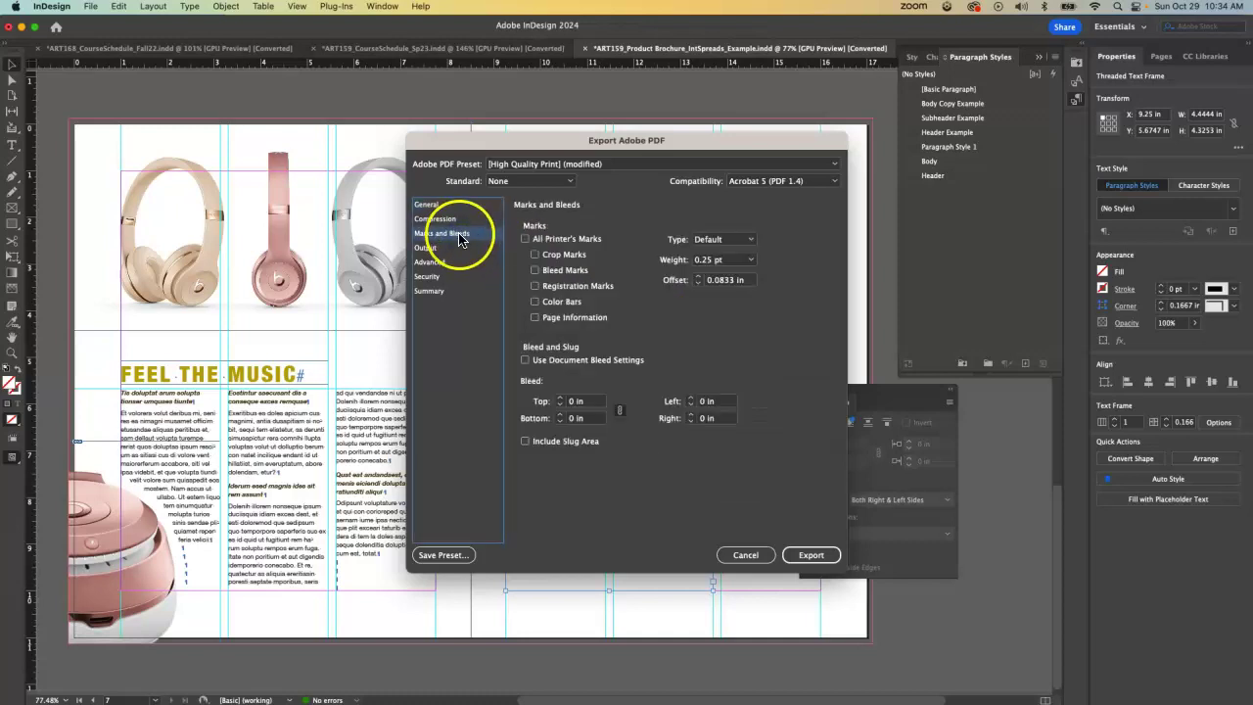
click(526, 239)
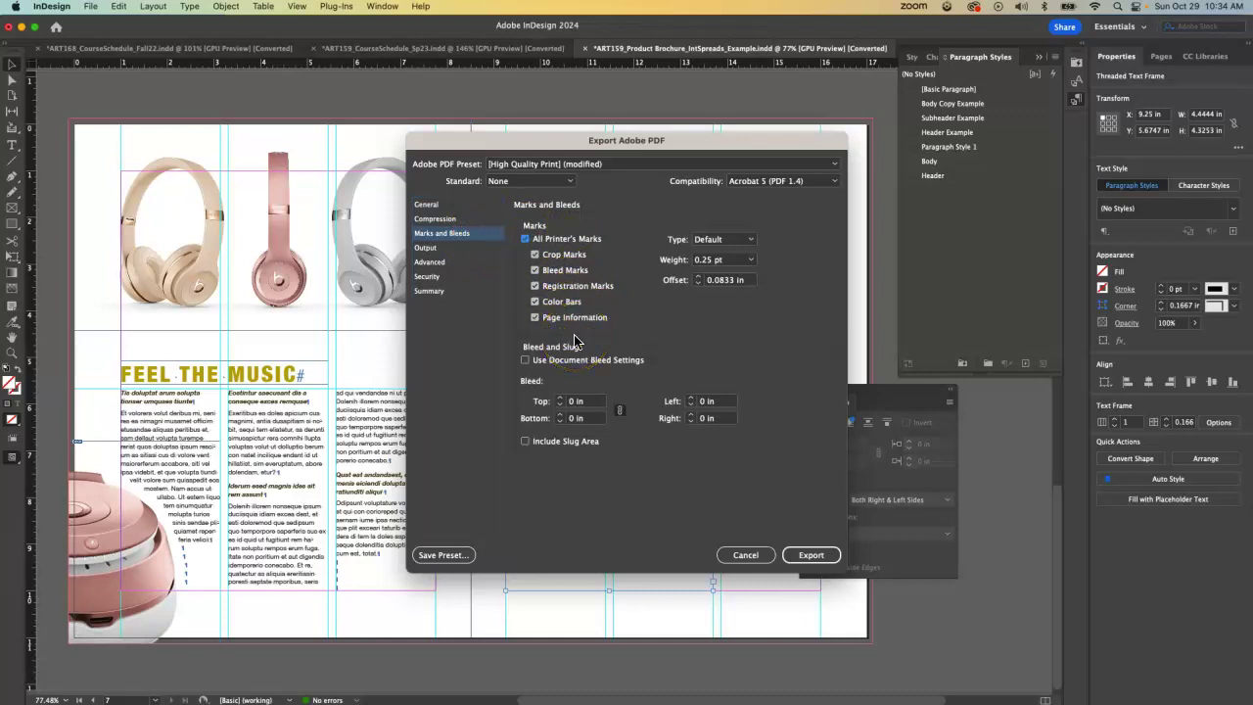
click(527, 360)
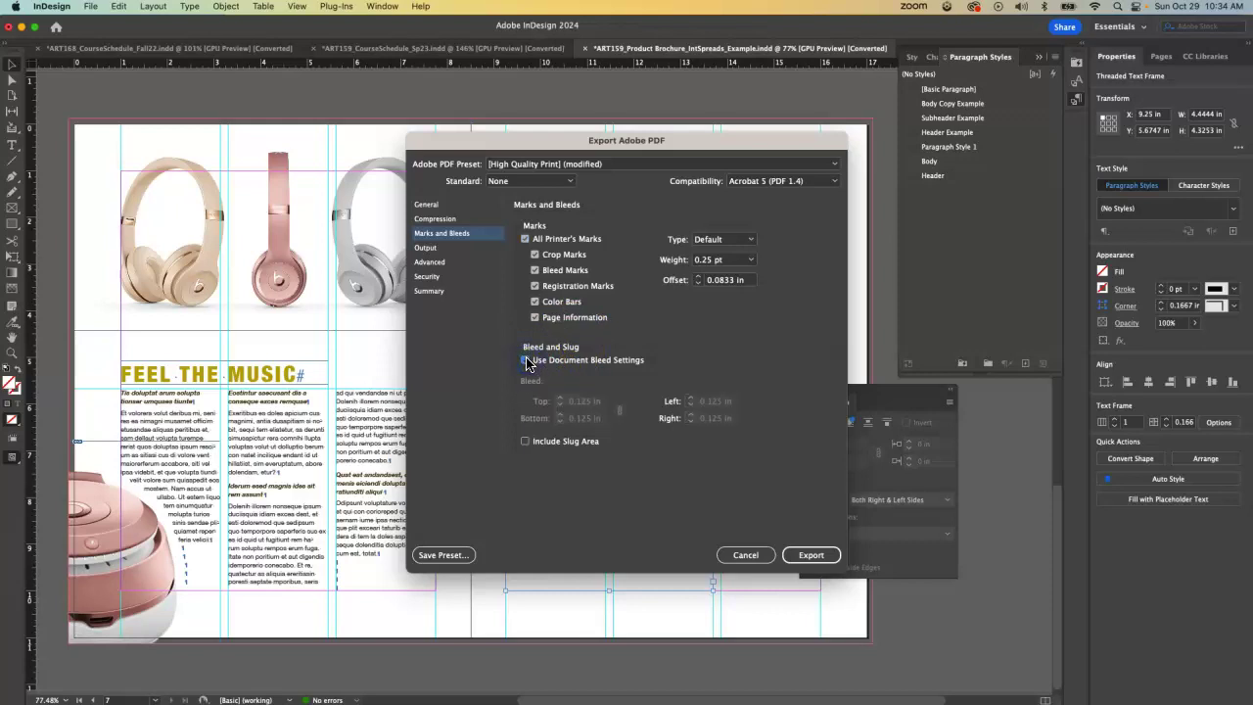
click(811, 555)
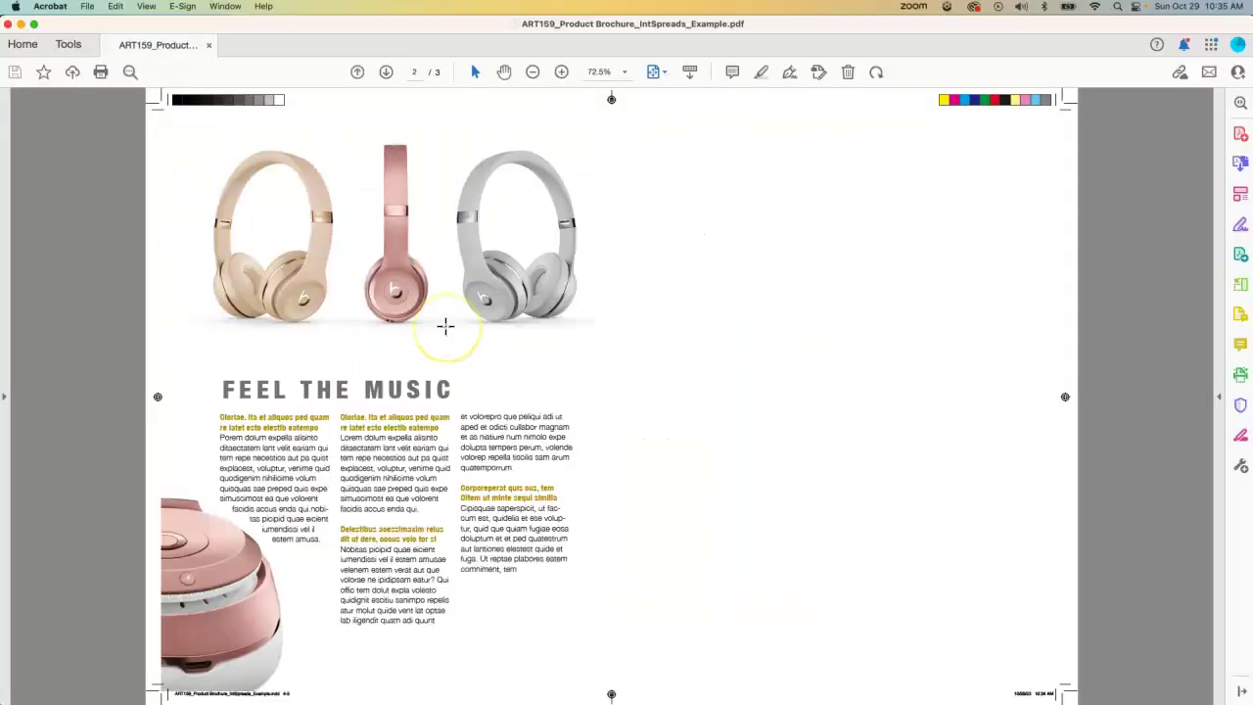
Go to page 3 of the exported PDF in Acrobat to examine the headphones spread and its page size.
scroll(446, 325, down, 2)
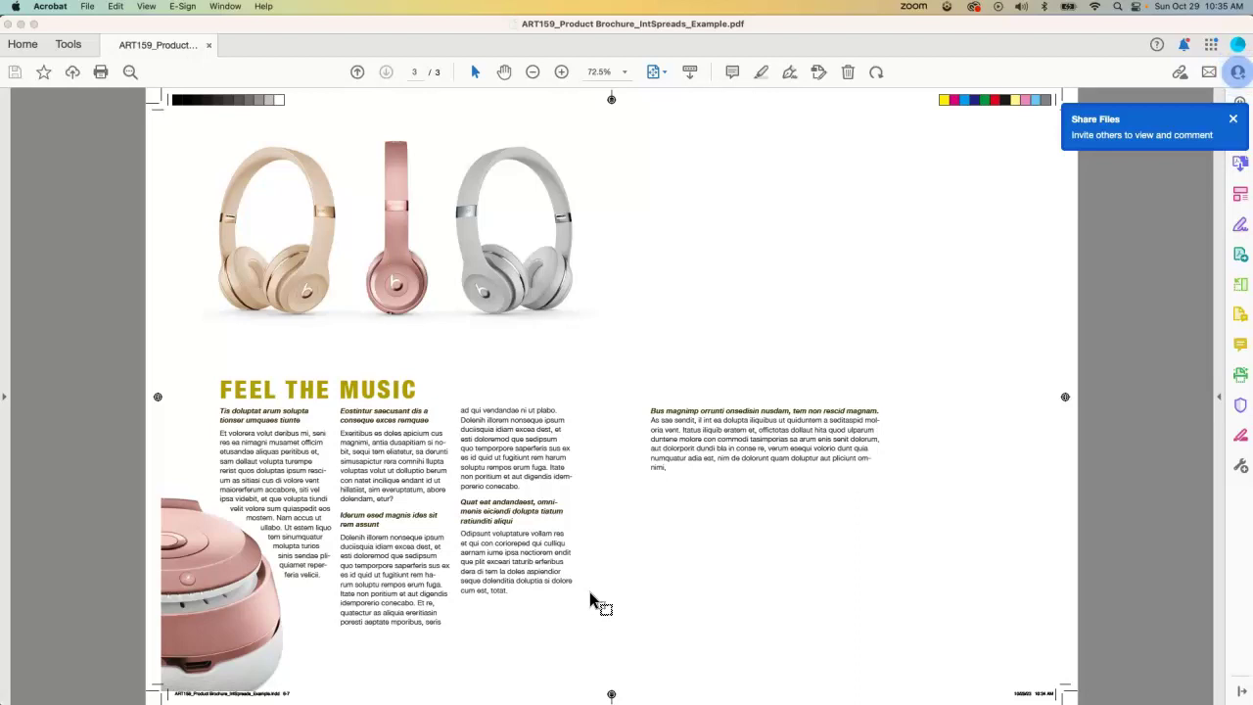
click(253, 313)
mouse_move(54, 666)
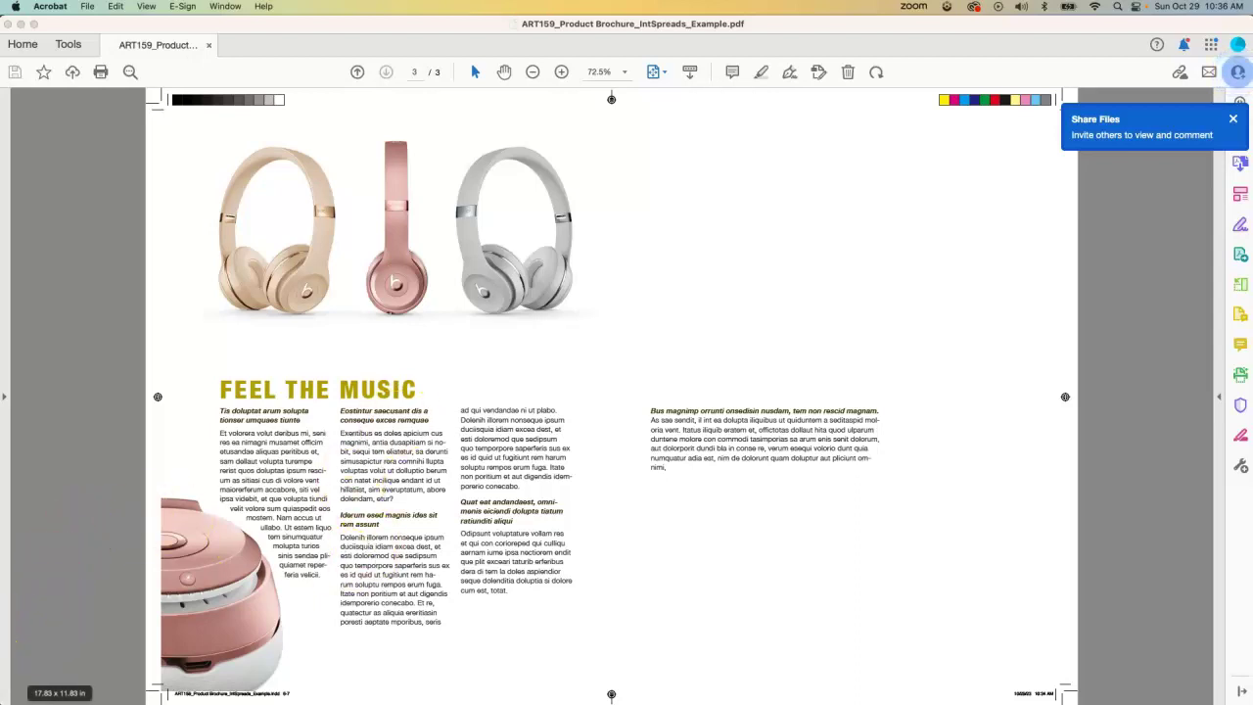